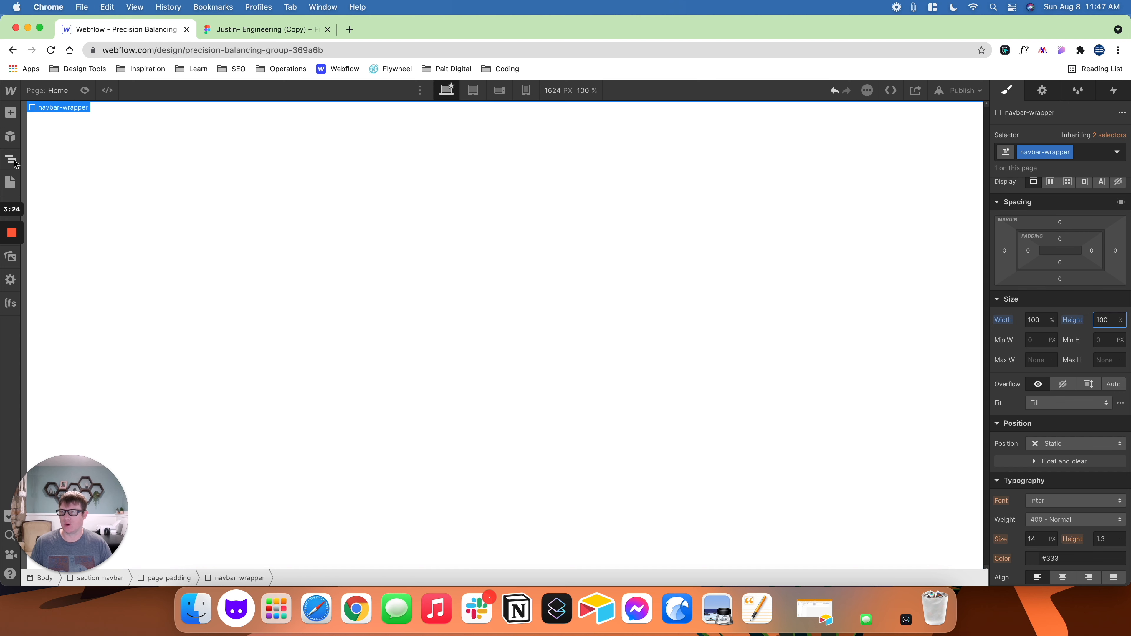
- Set the width and height of the page-padding block inside section-navbar to 100% each
{"action": "left_click", "coordinate": [12, 165]}
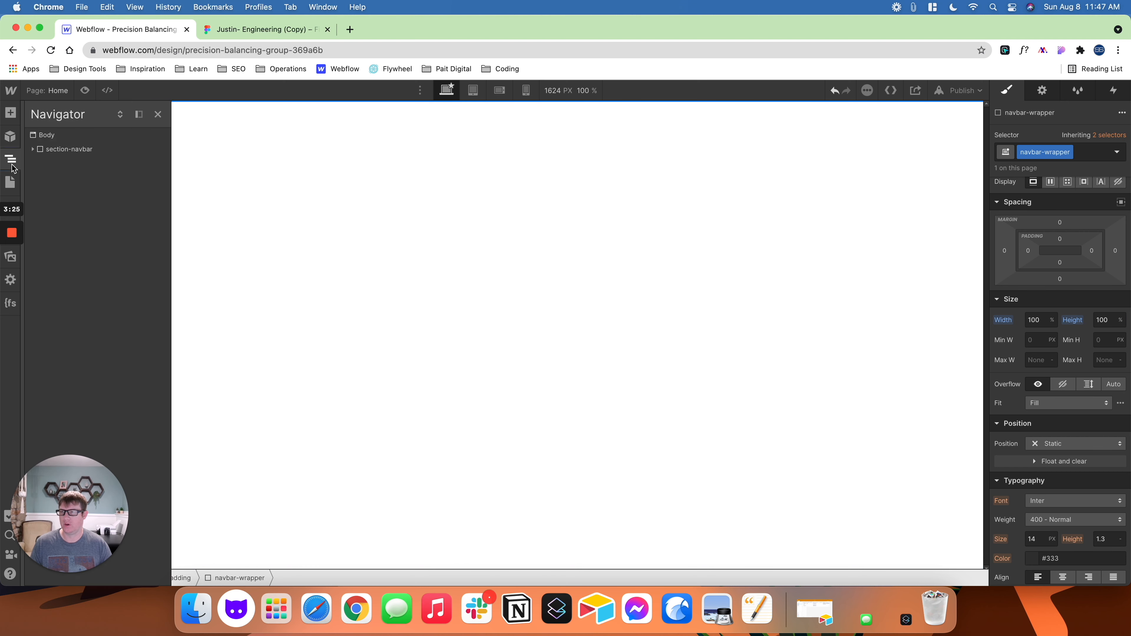
{"action": "left_click", "coordinate": [37, 152]}
{"action": "left_click", "coordinate": [33, 149]}
{"action": "left_click", "coordinate": [51, 164]}
{"action": "left_click", "coordinate": [40, 163]}
{"action": "left_click", "coordinate": [1037, 320]}
{"action": "type", "text": "100%"}
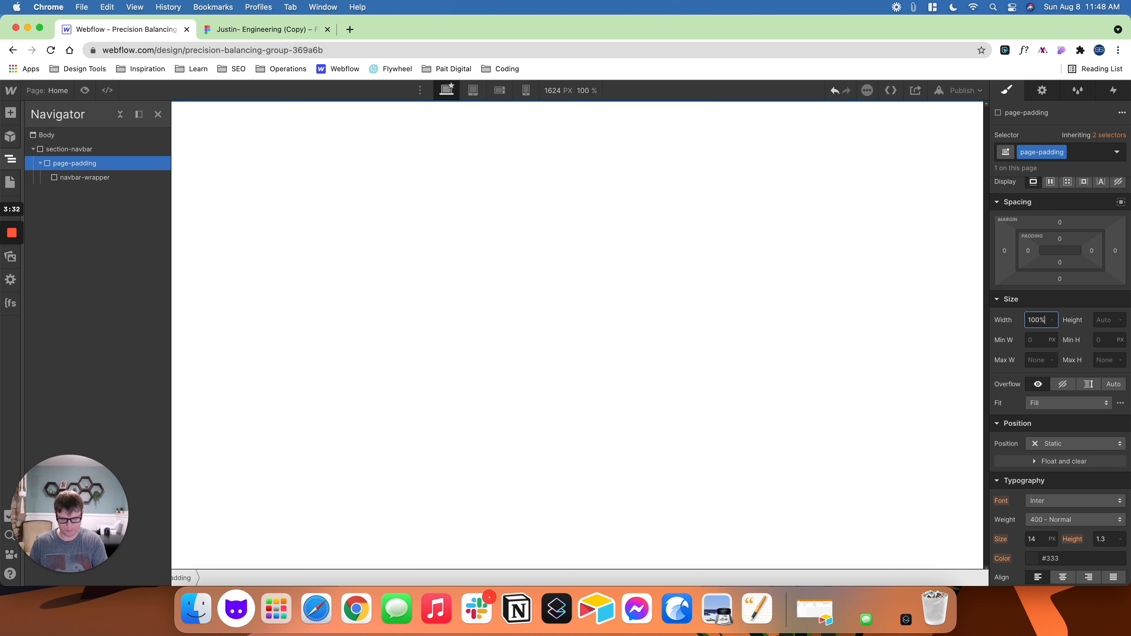
{"action": "left_click", "coordinate": [1103, 319]}
{"action": "type", "text": "100%"}
{"action": "key", "text": "Return"}
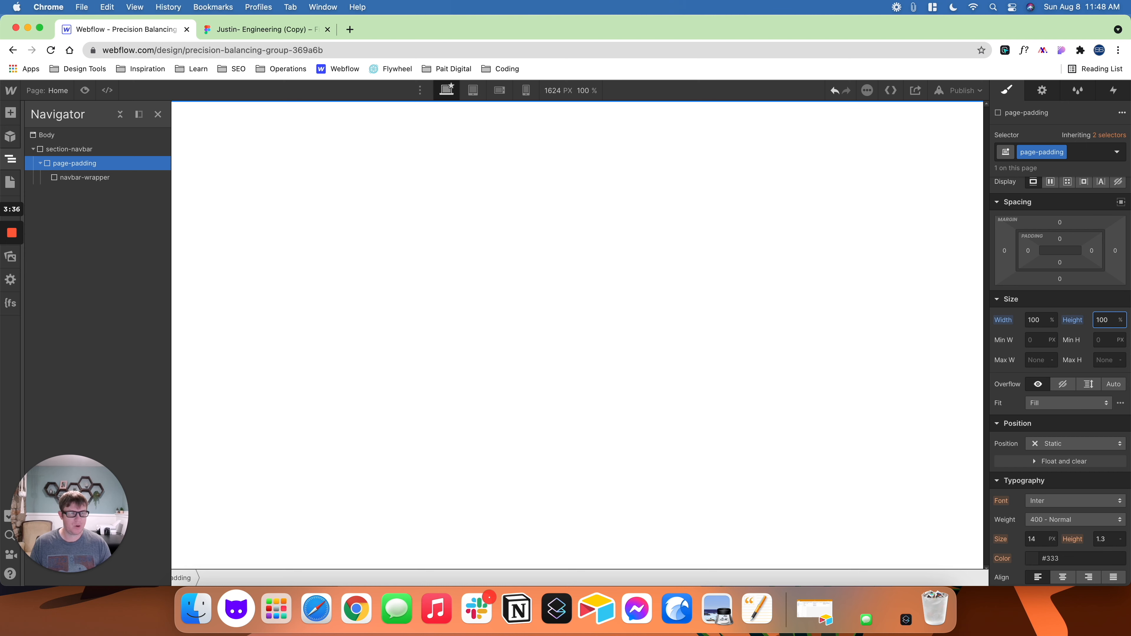
- Insert a div block inside navbar-wrapper
{"action": "left_click", "coordinate": [97, 150]}
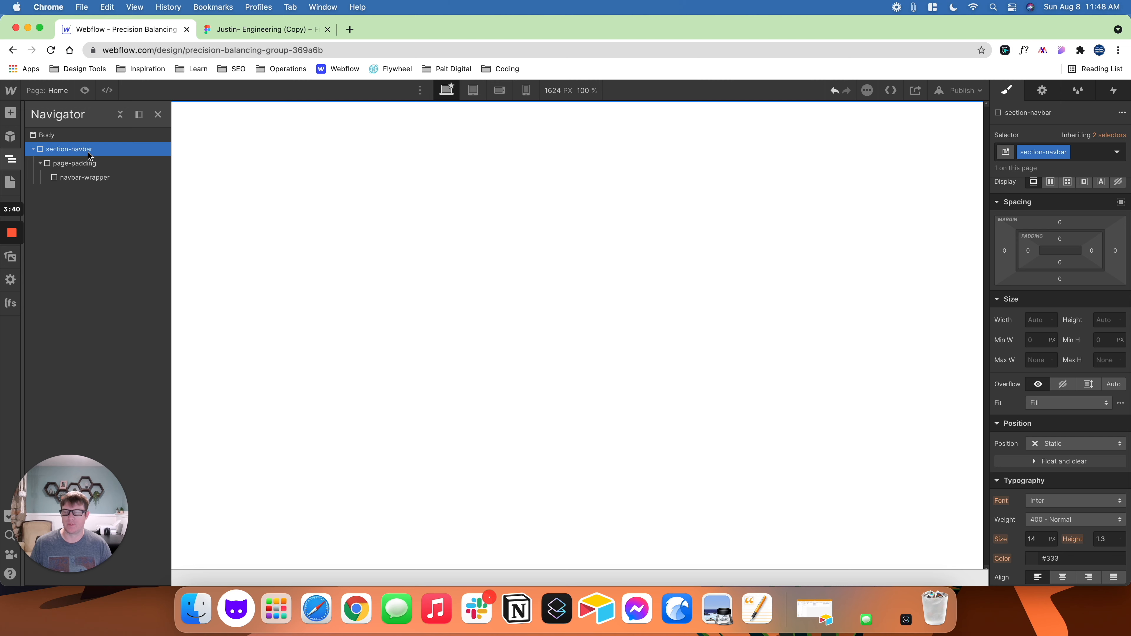
{"action": "left_click", "coordinate": [81, 179]}
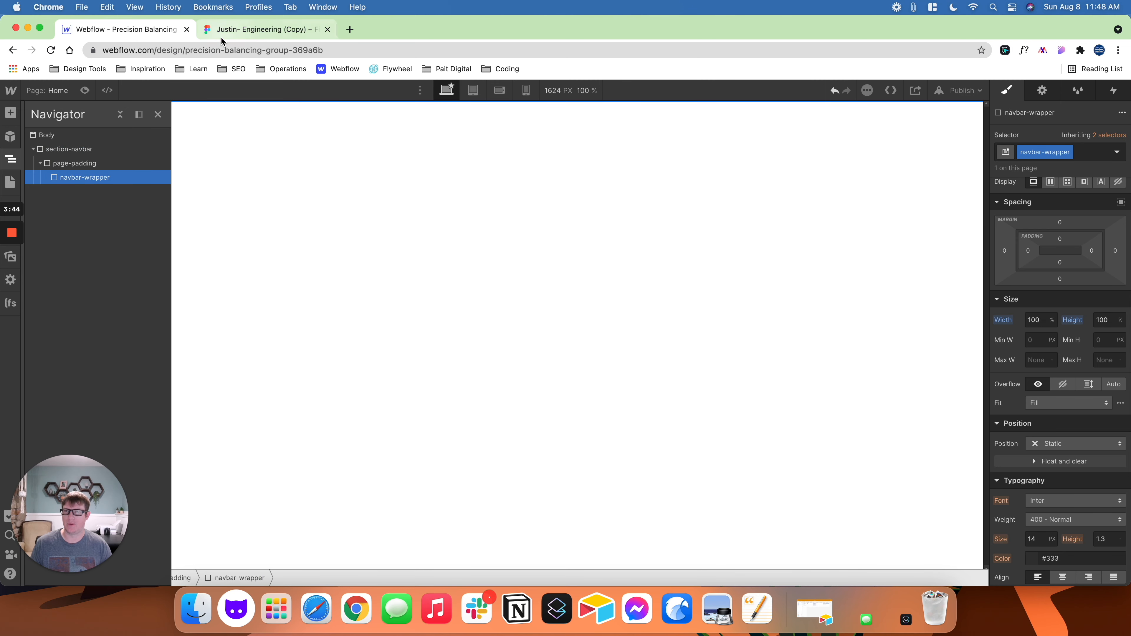
{"action": "left_click", "coordinate": [248, 30]}
{"action": "left_click", "coordinate": [180, 35]}
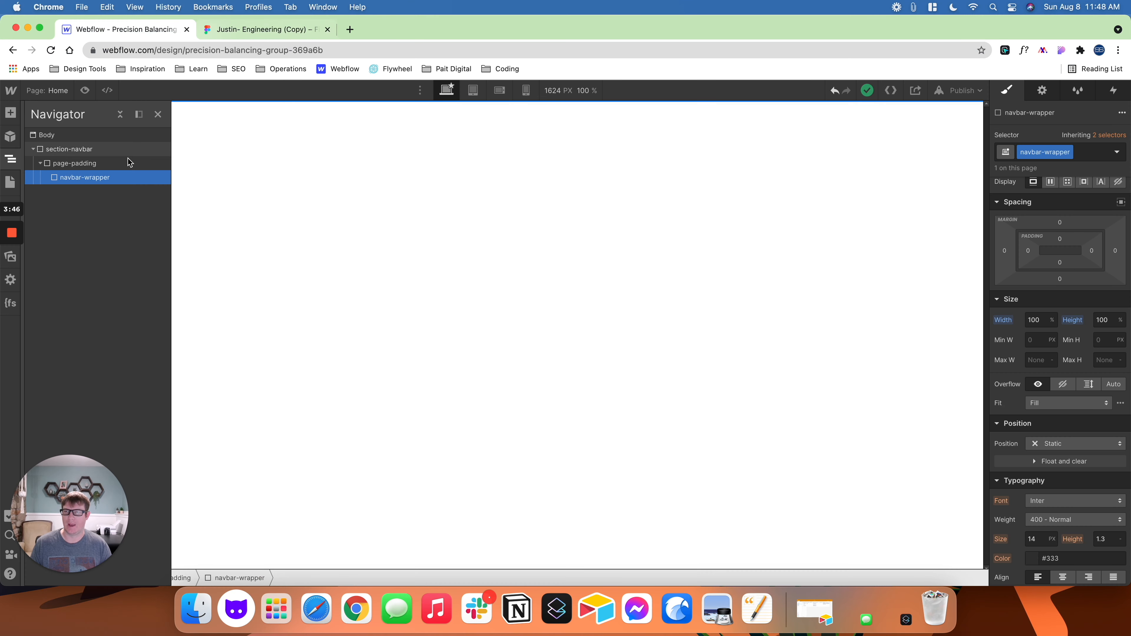
{"action": "key", "text": "super+e"}
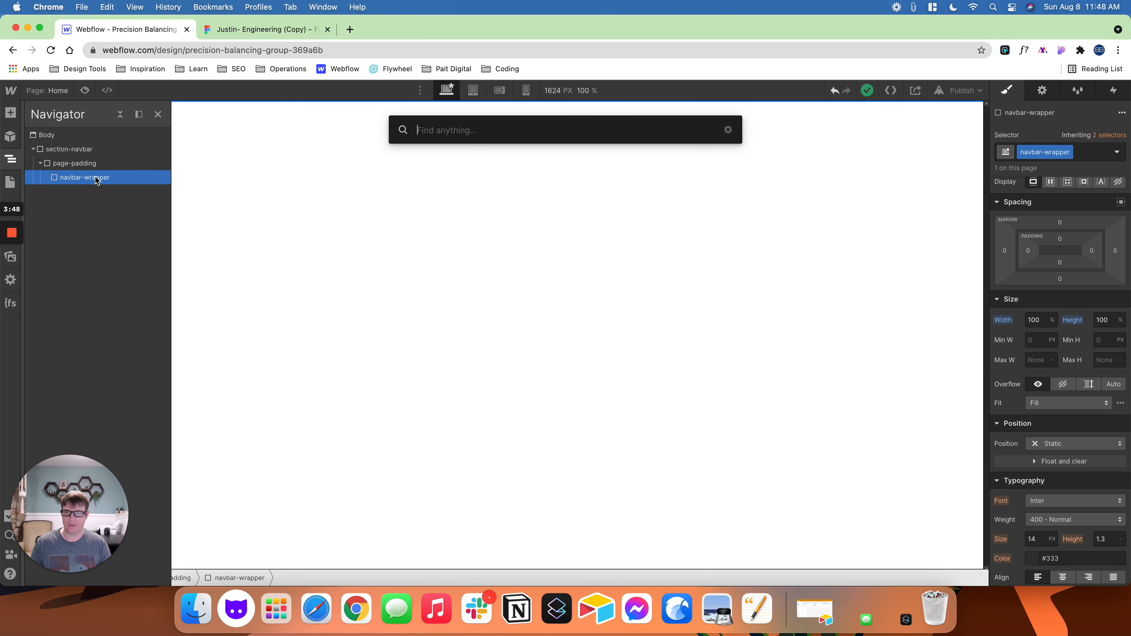
{"action": "type", "text": "div"}
{"action": "key", "text": "Return"}
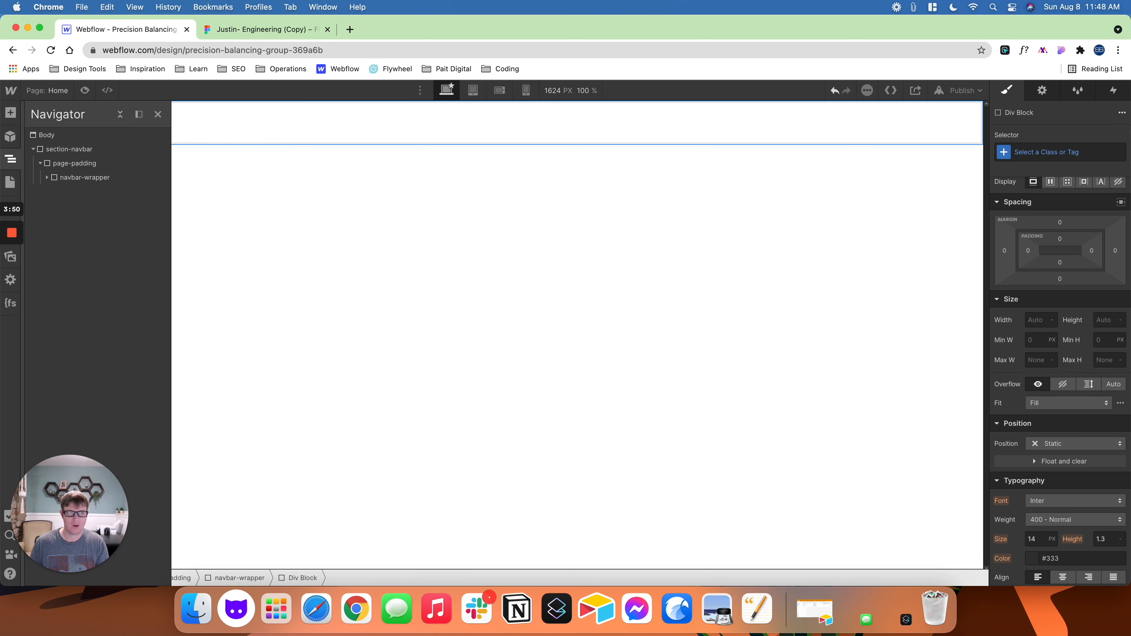
- Create the class top-bar and assign it to the new div block
{"action": "key", "text": "super+Return"}
{"action": "type", "text": "top-bar"}
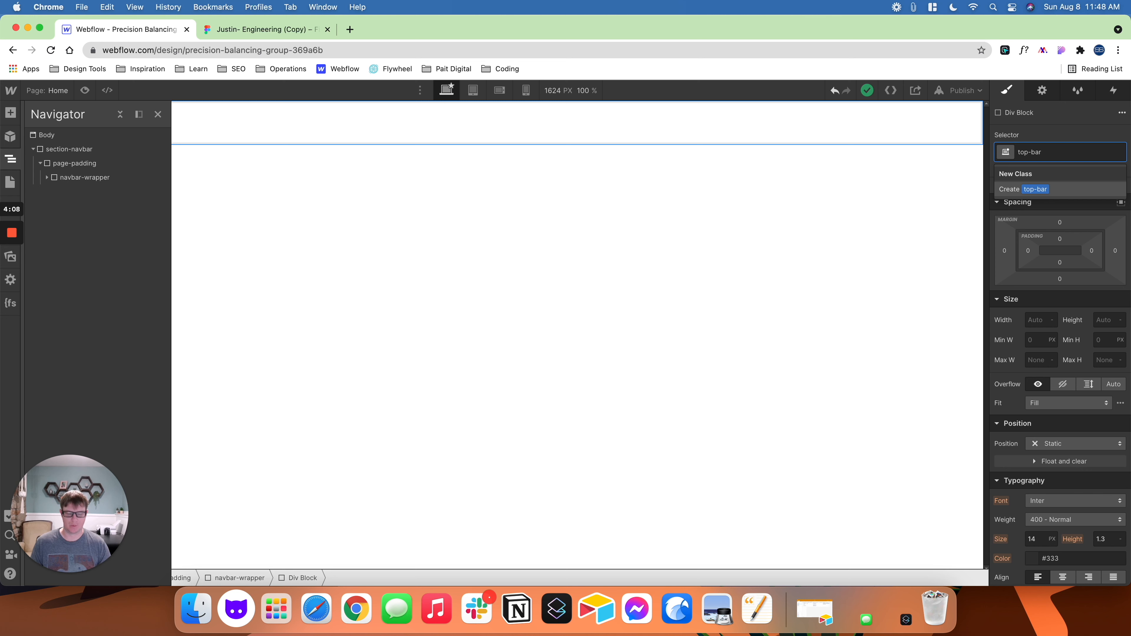
{"action": "key", "text": "Return"}
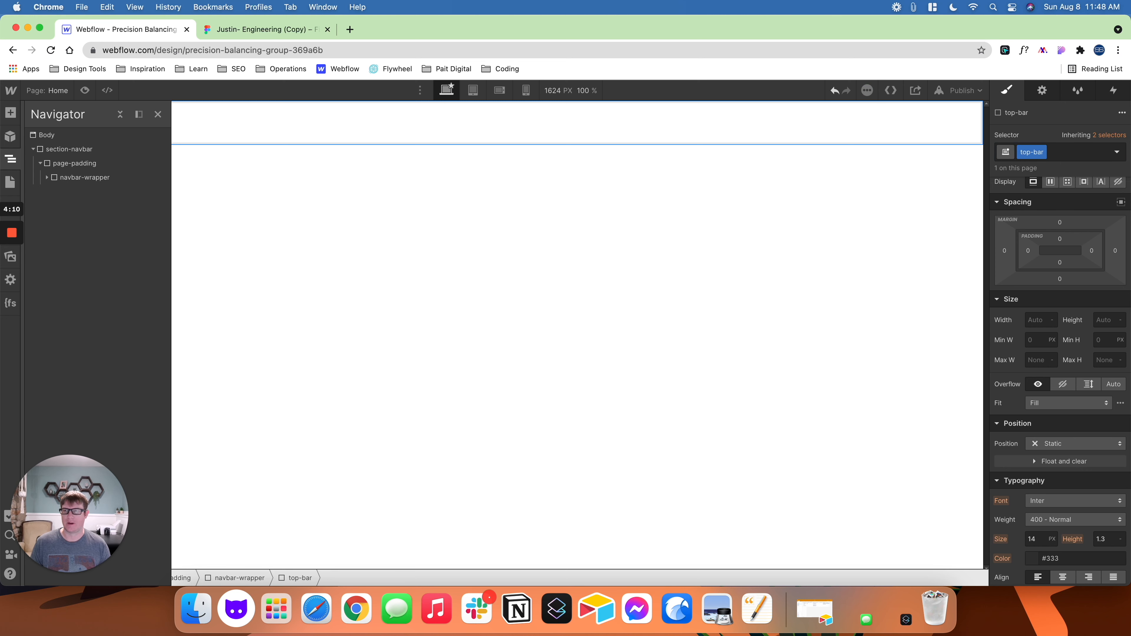
- Check the contact bar's height in the Figma design, then return to Webflow and set the top-bar height to 55 px
{"action": "left_click", "coordinate": [244, 30]}
{"action": "left_click", "coordinate": [432, 291]}
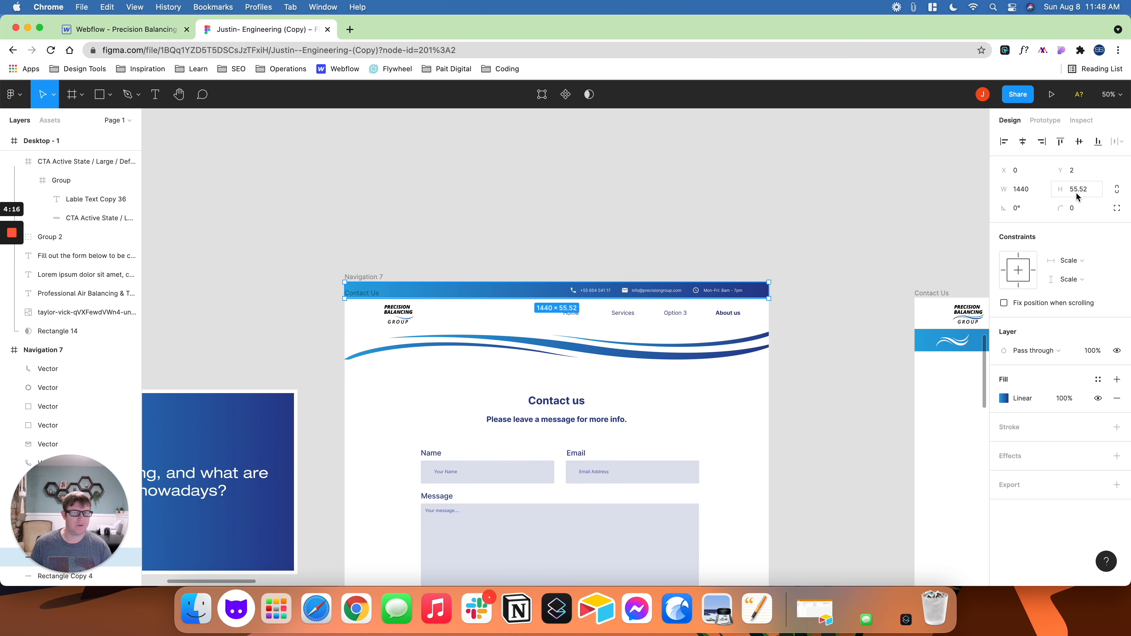
{"action": "left_click", "coordinate": [150, 30]}
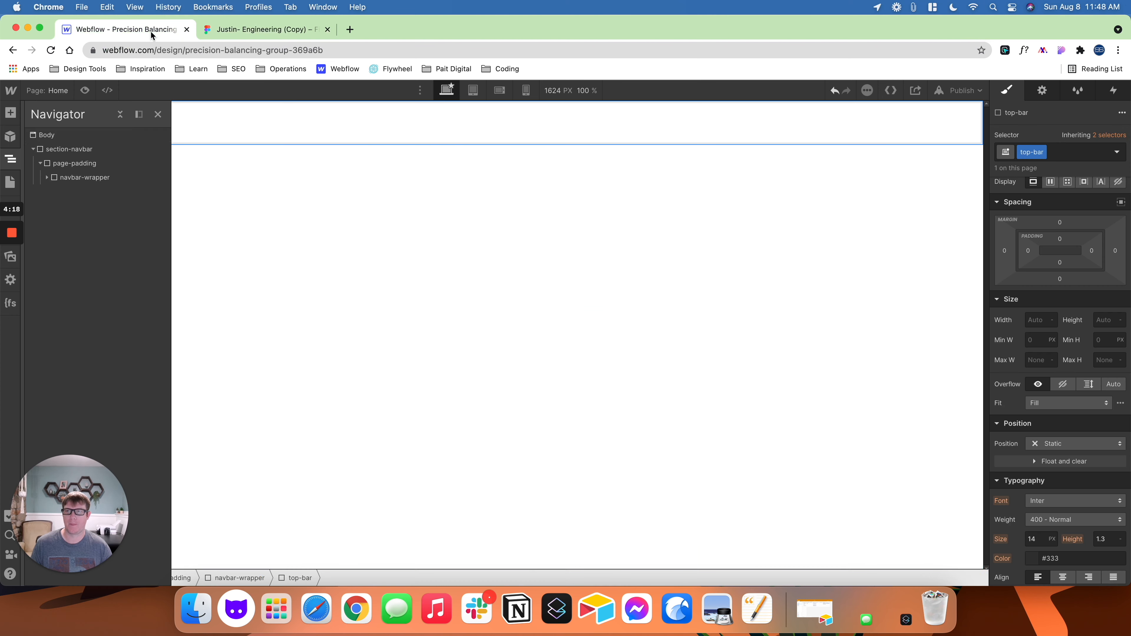
{"action": "left_click", "coordinate": [1105, 320]}
{"action": "type", "text": "55"}
{"action": "key", "text": "Return"}
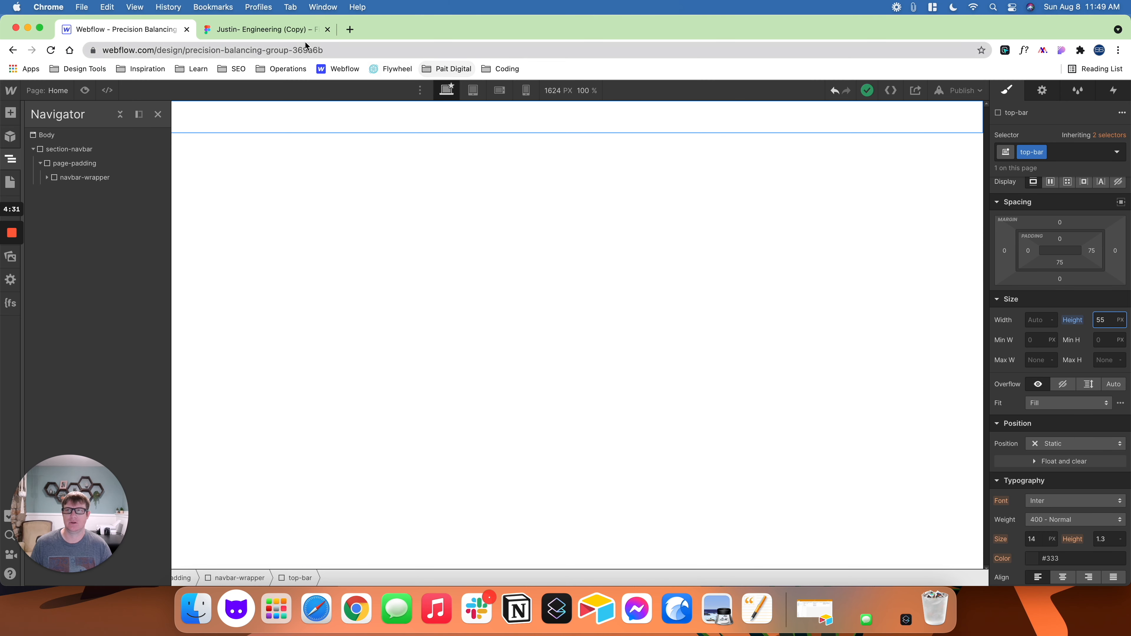
- Give top-bar left and right padding of 5% each, after checking the contact bar in the Figma design
{"action": "left_click", "coordinate": [252, 29]}
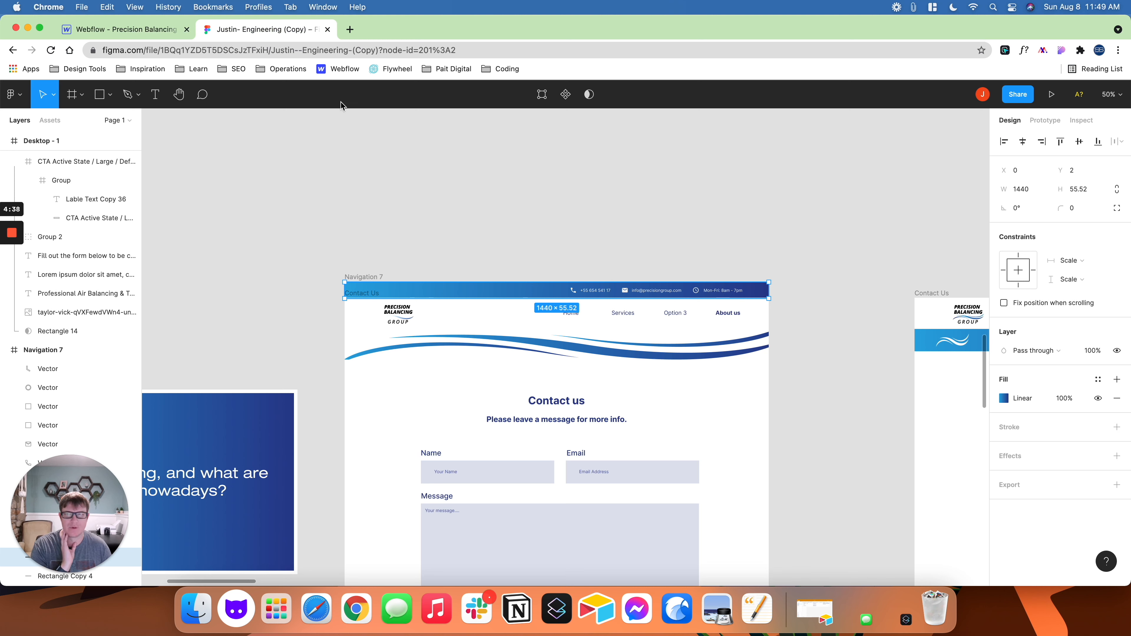
{"action": "left_click", "coordinate": [159, 34]}
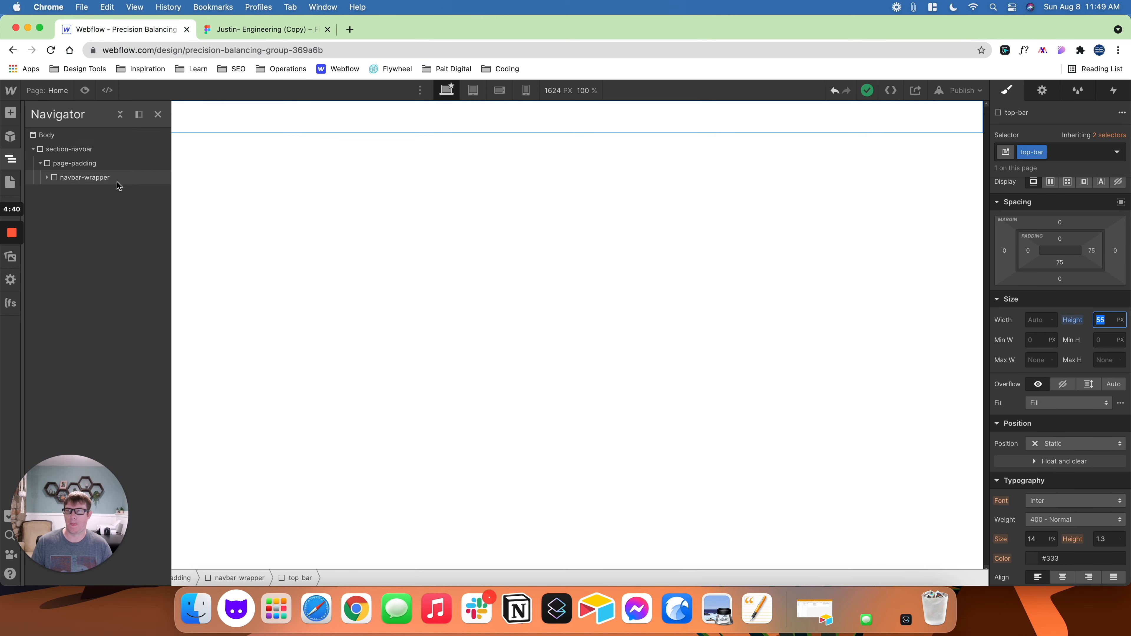
{"action": "left_click", "coordinate": [46, 177]}
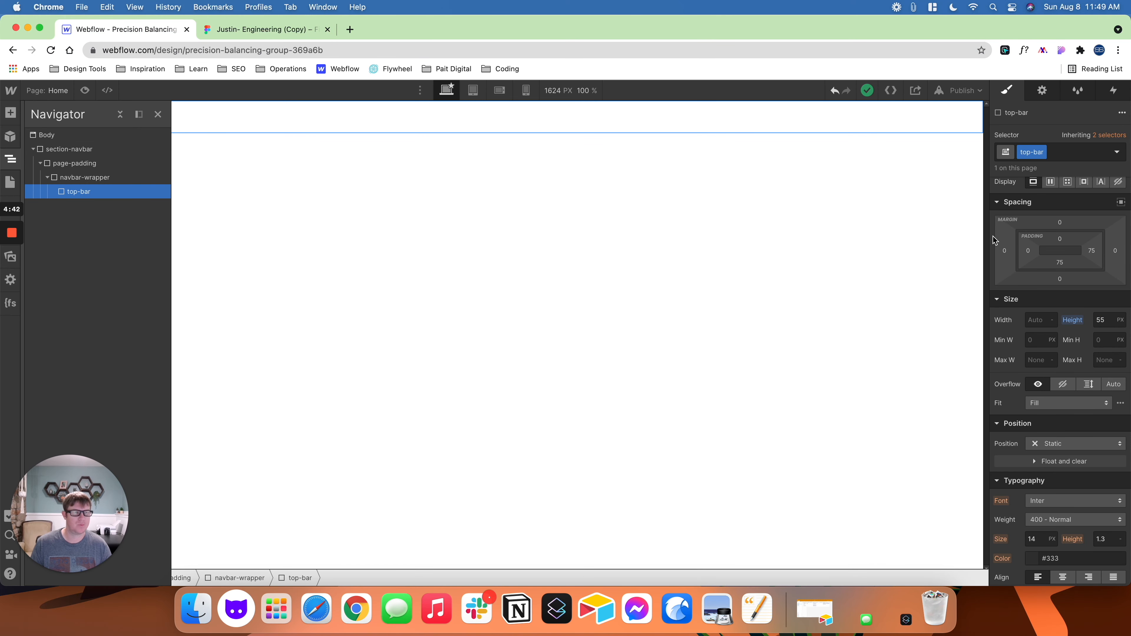
{"action": "left_click", "coordinate": [1027, 250]}
{"action": "type", "text": "5%"}
{"action": "key", "text": "Return"}
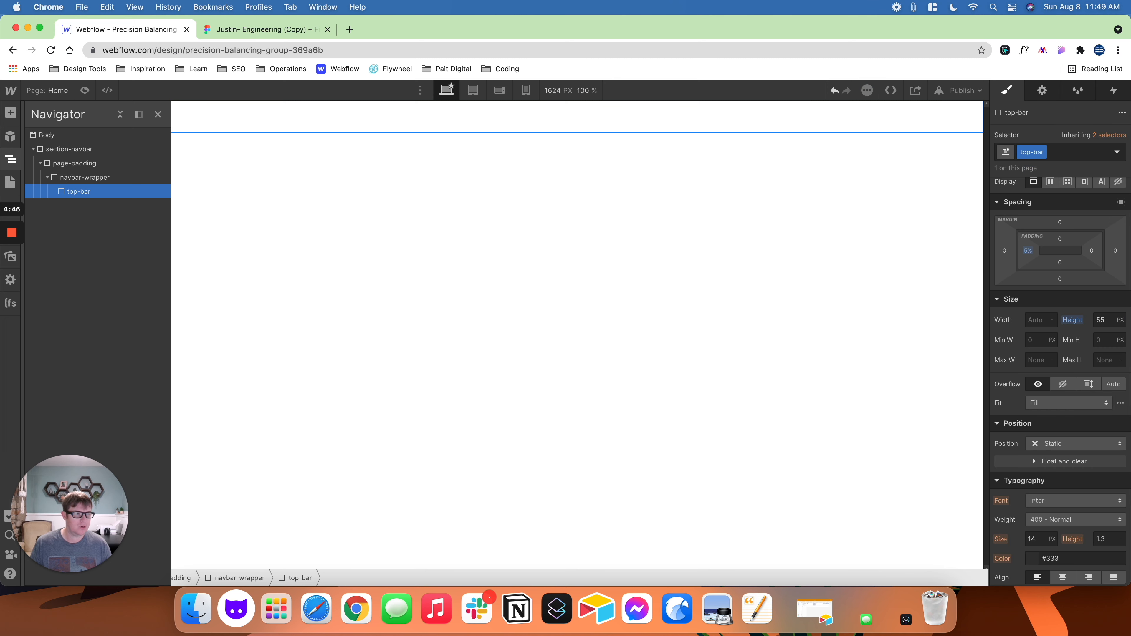
{"action": "left_click", "coordinate": [1091, 250]}
{"action": "type", "text": "5%"}
{"action": "key", "text": "Return"}
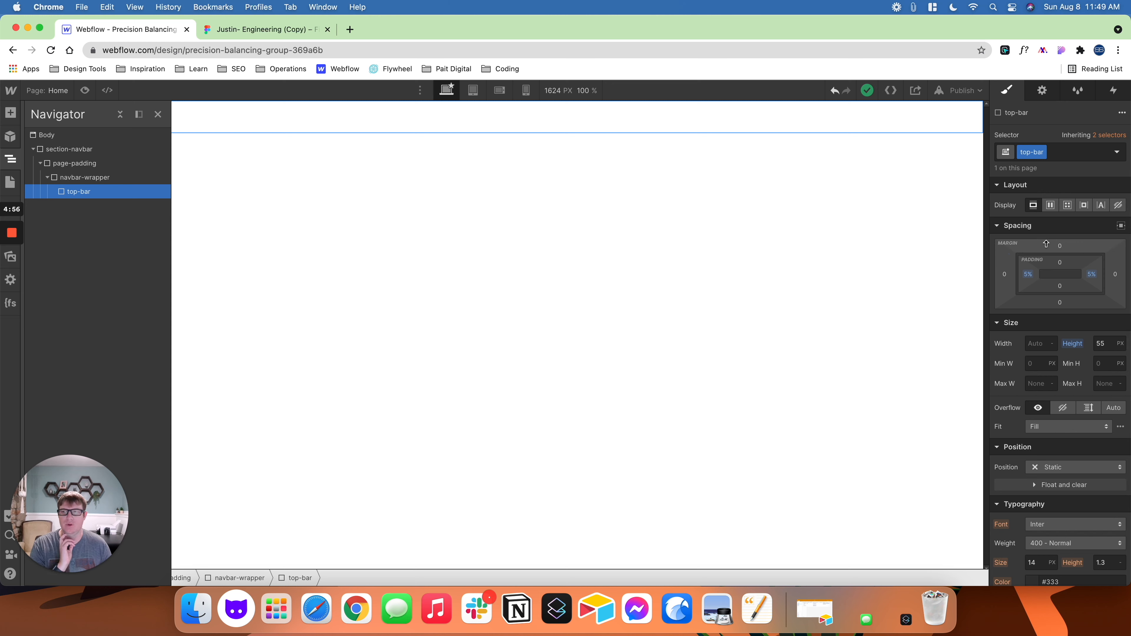
- Make top-bar a horizontal flex container with its children aligned to the centre and justified to the end
{"action": "left_click", "coordinate": [1051, 206]}
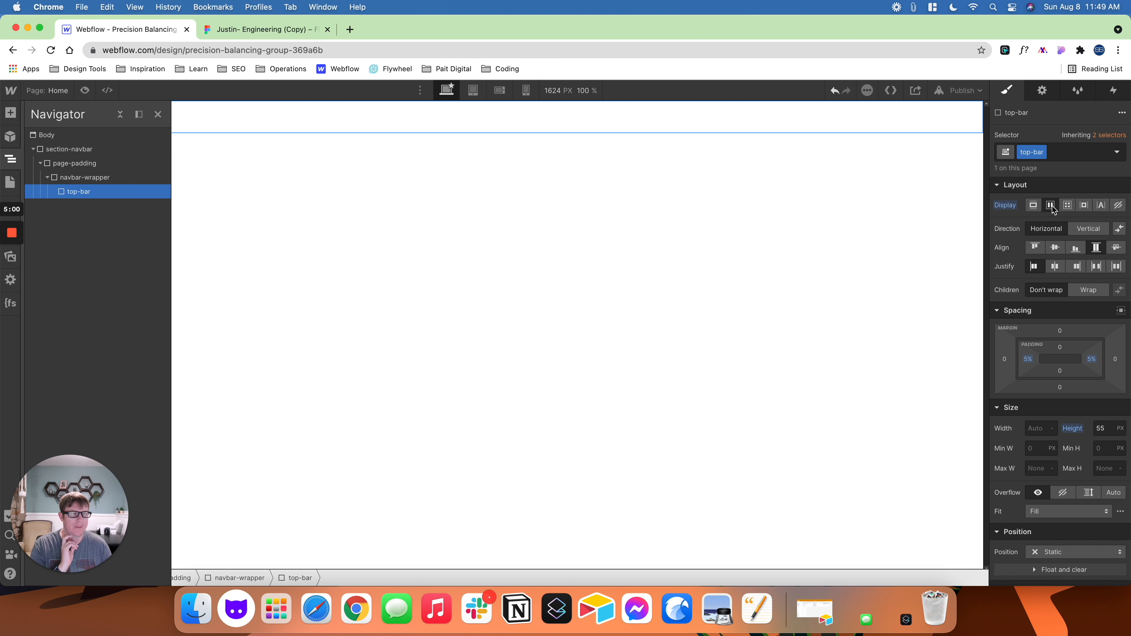
{"action": "left_click", "coordinate": [1056, 248]}
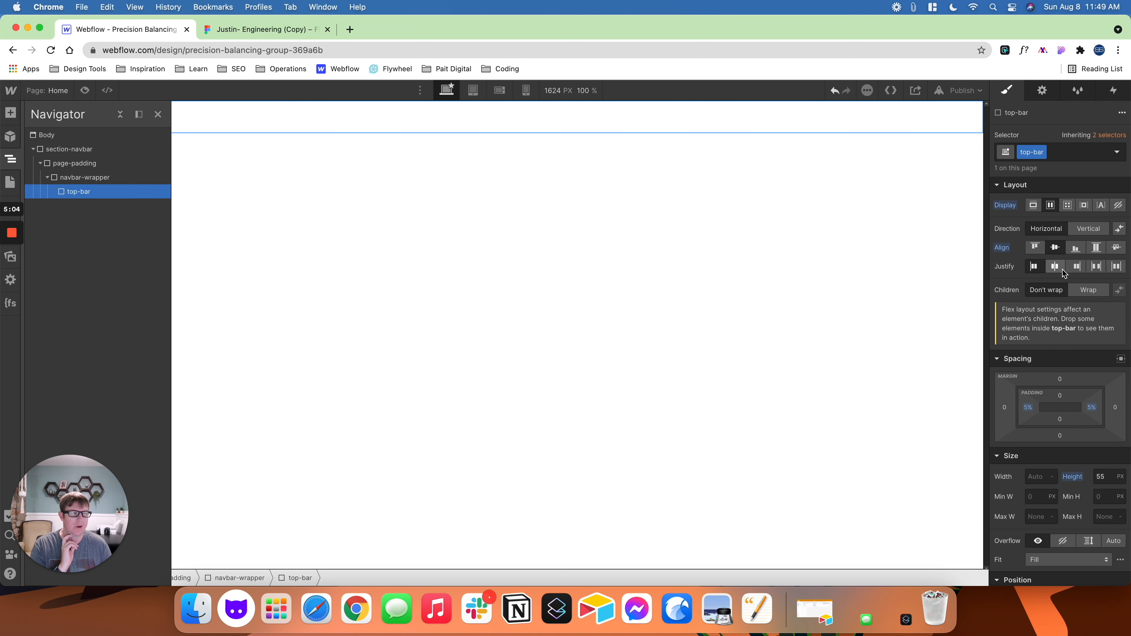
{"action": "left_click", "coordinate": [1078, 269]}
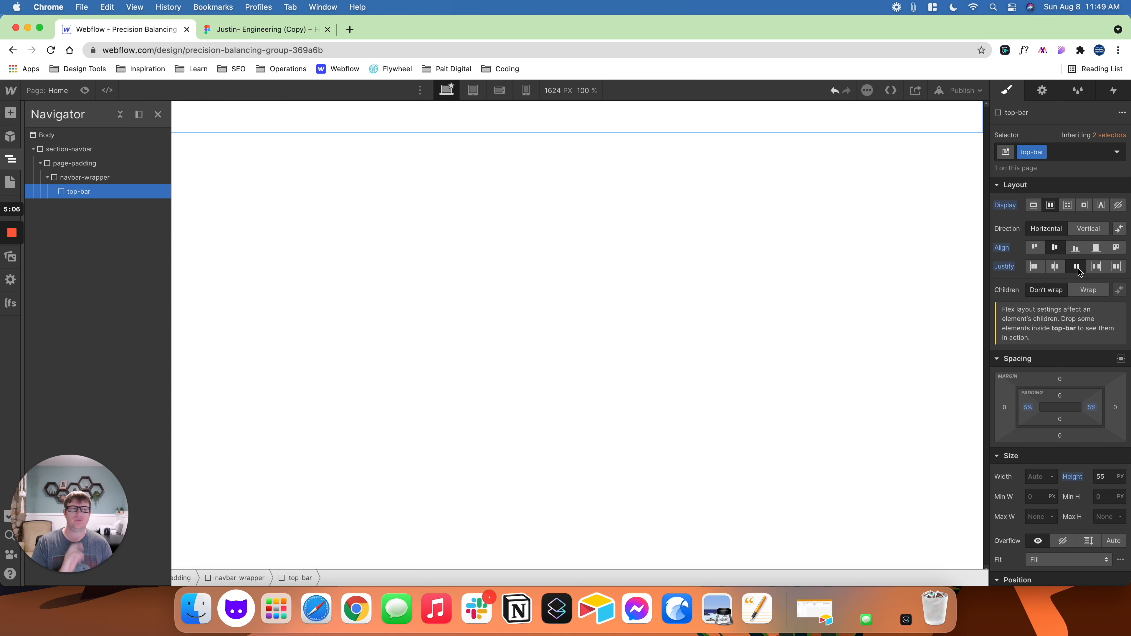
- Switch to Figma and copy the hex code of the light blue start stop in the contact bar's linear fill
{"action": "left_click", "coordinate": [265, 36]}
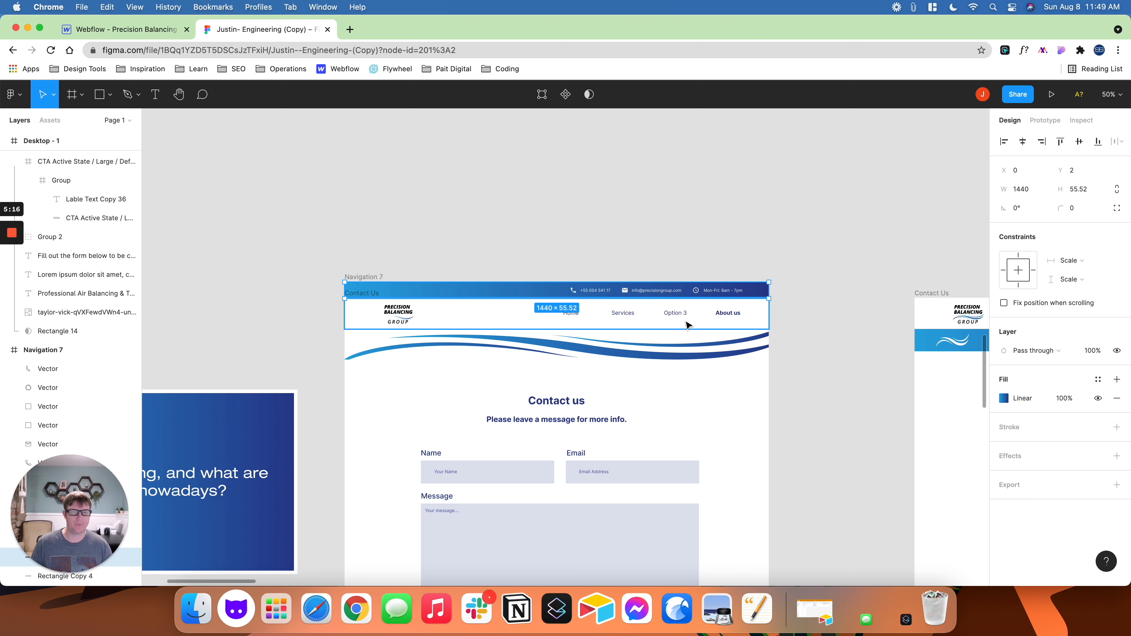
{"action": "left_click", "coordinate": [1029, 402]}
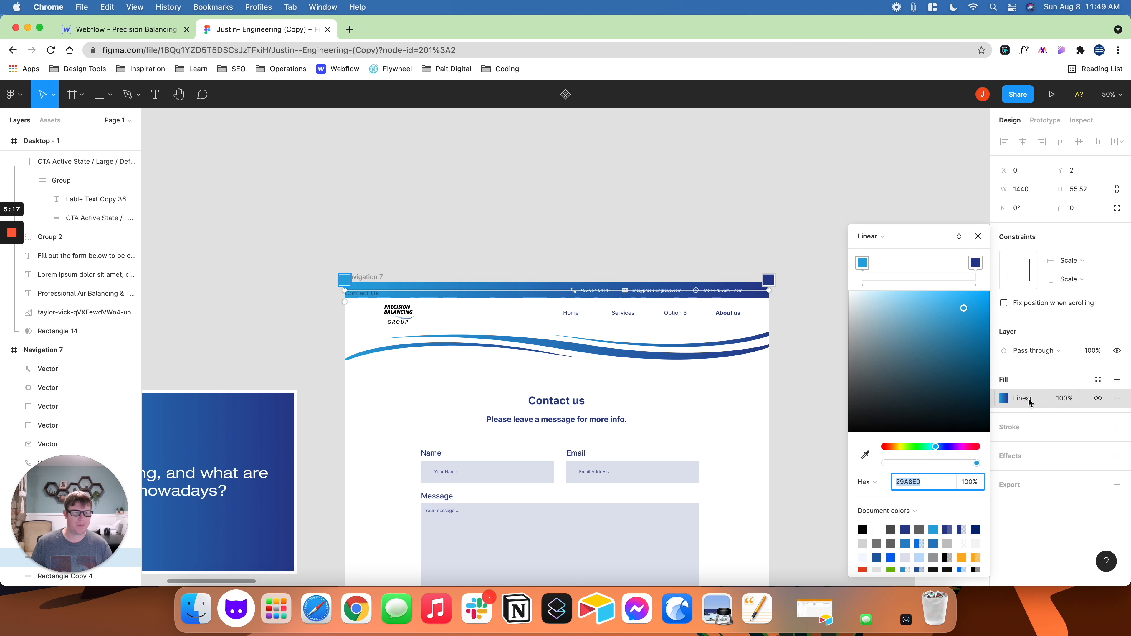
{"action": "left_click", "coordinate": [863, 263]}
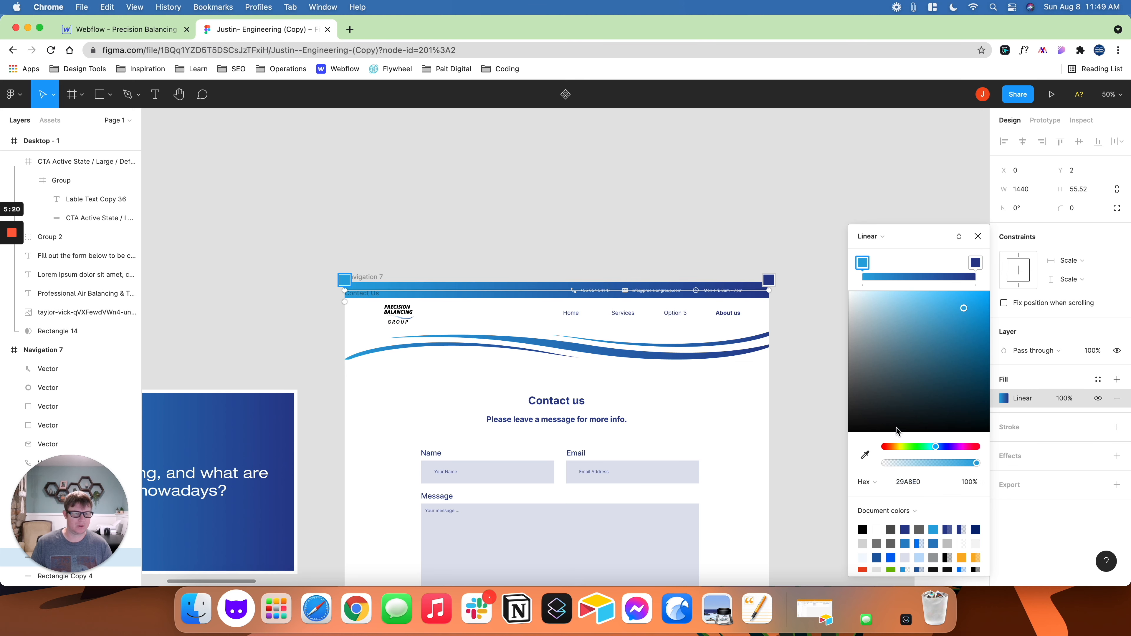
{"action": "left_click", "coordinate": [900, 483]}
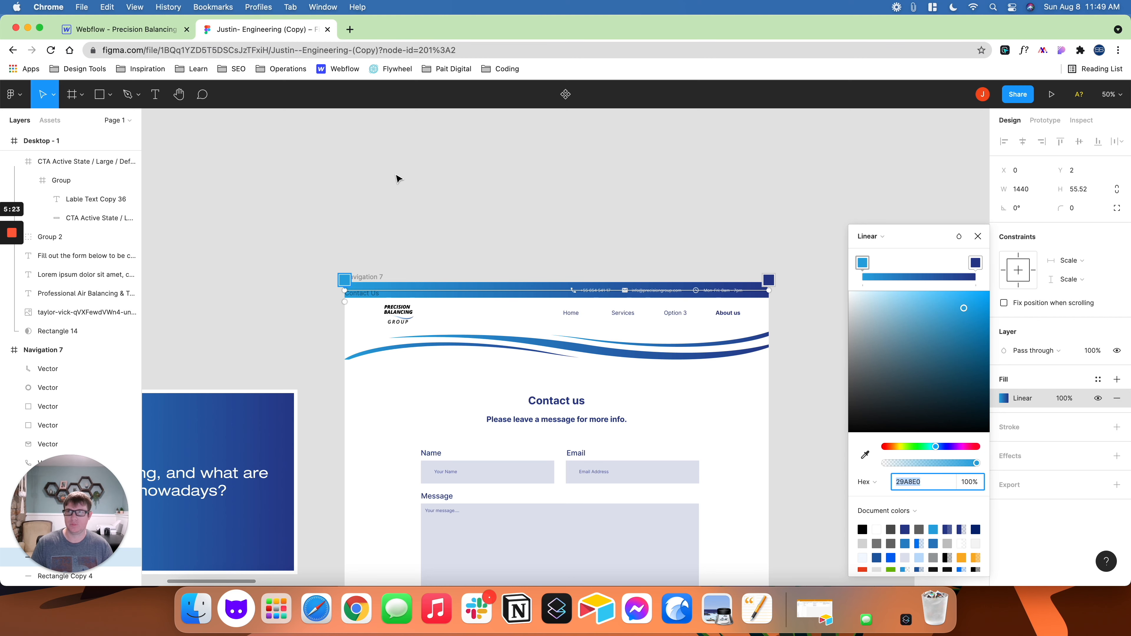
- Return to Webflow, add a linear gradient background to top-bar and set its start colour to #29A8E0
{"action": "left_click", "coordinate": [169, 32]}
{"action": "scroll", "coordinate": [1063, 391], "scroll_direction": "down", "scroll_amount": 10}
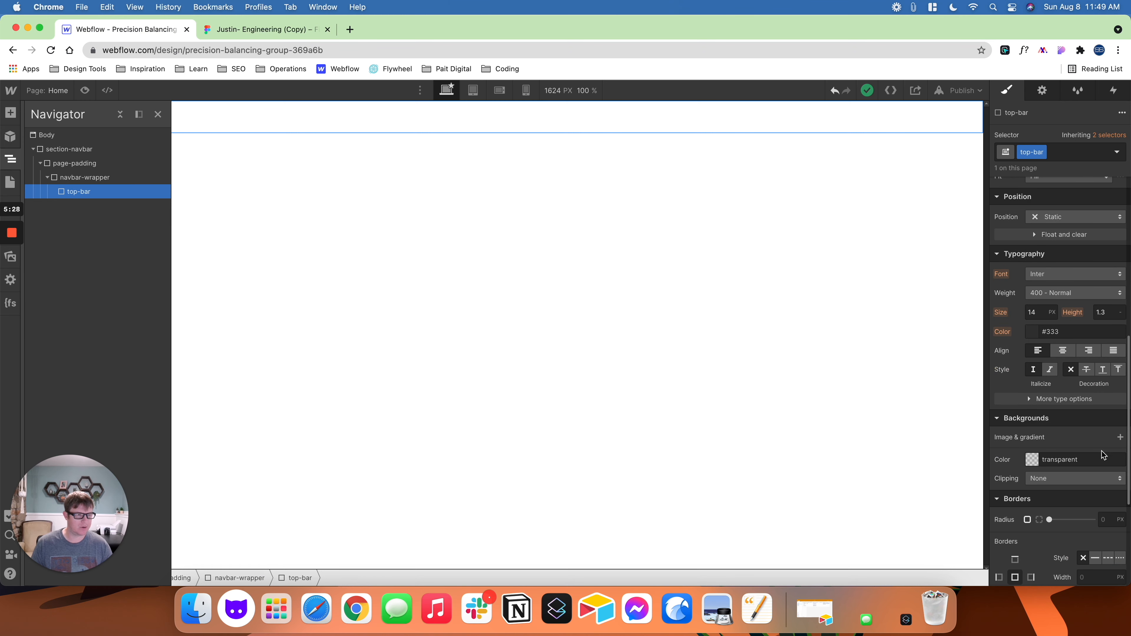
{"action": "left_click", "coordinate": [1120, 437]}
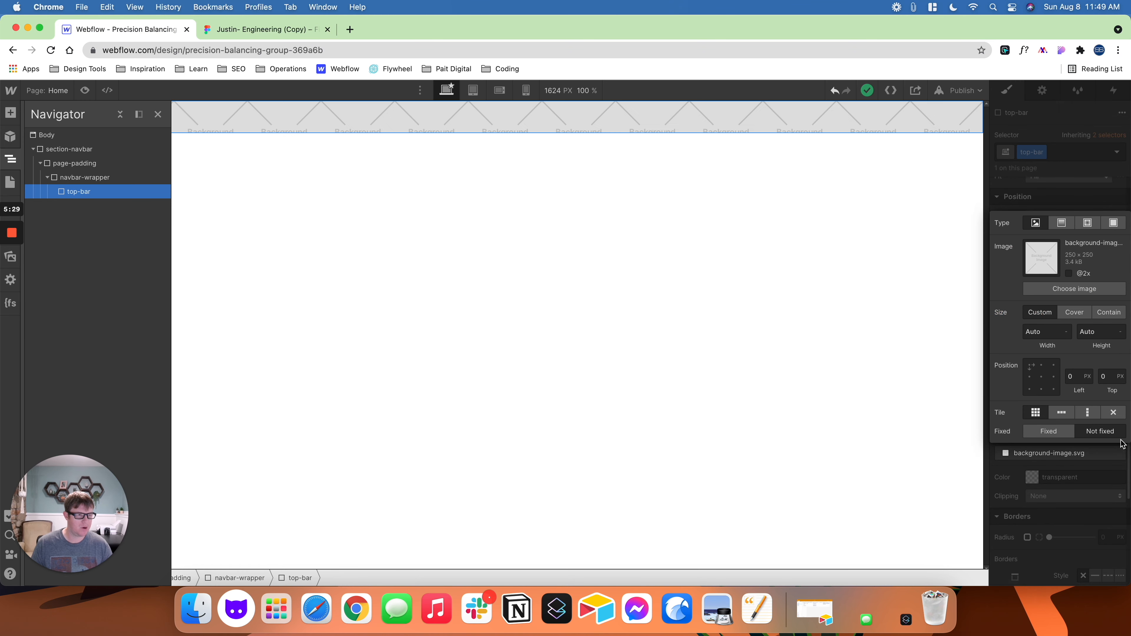
{"action": "left_click", "coordinate": [1062, 222]}
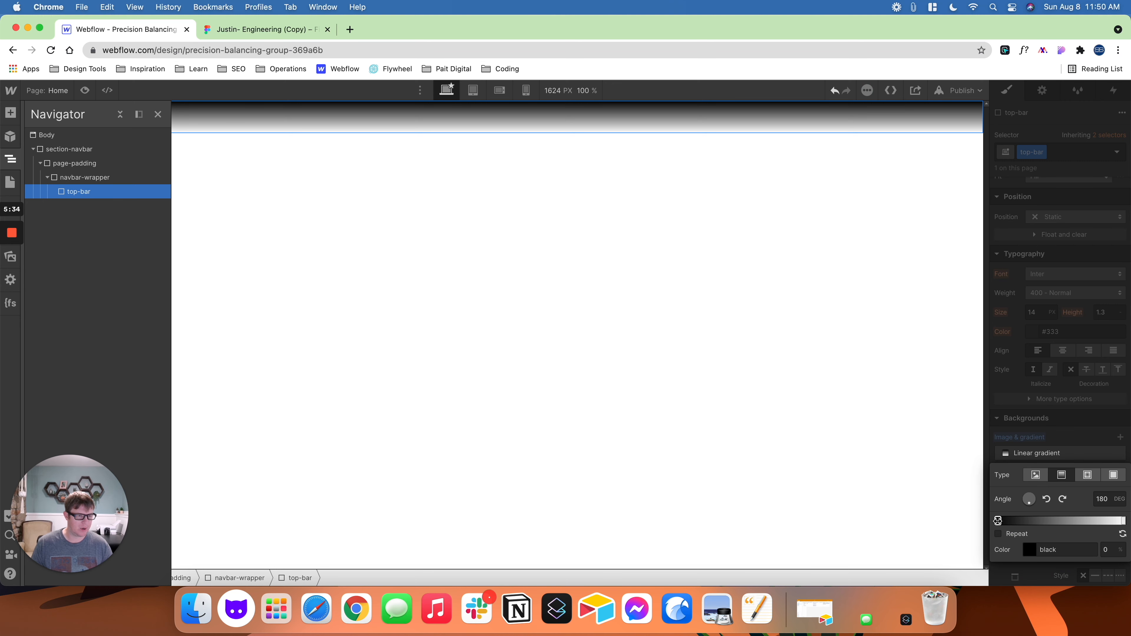
{"action": "left_click", "coordinate": [1032, 550]}
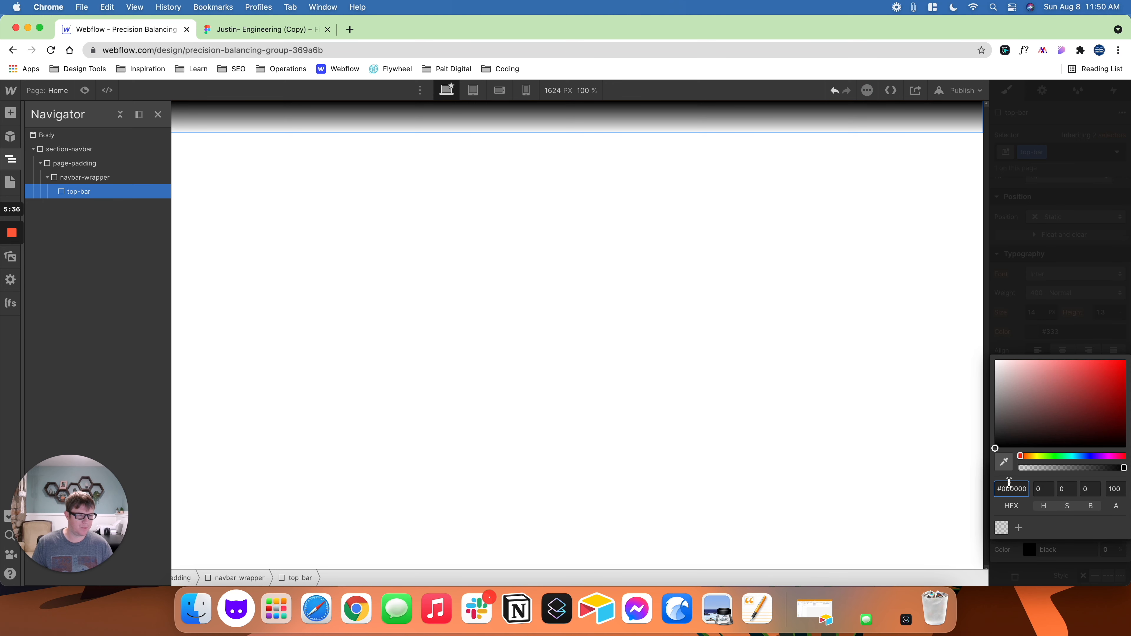
{"action": "double_click", "coordinate": [1015, 490]}
{"action": "type", "text": "29a8e0"}
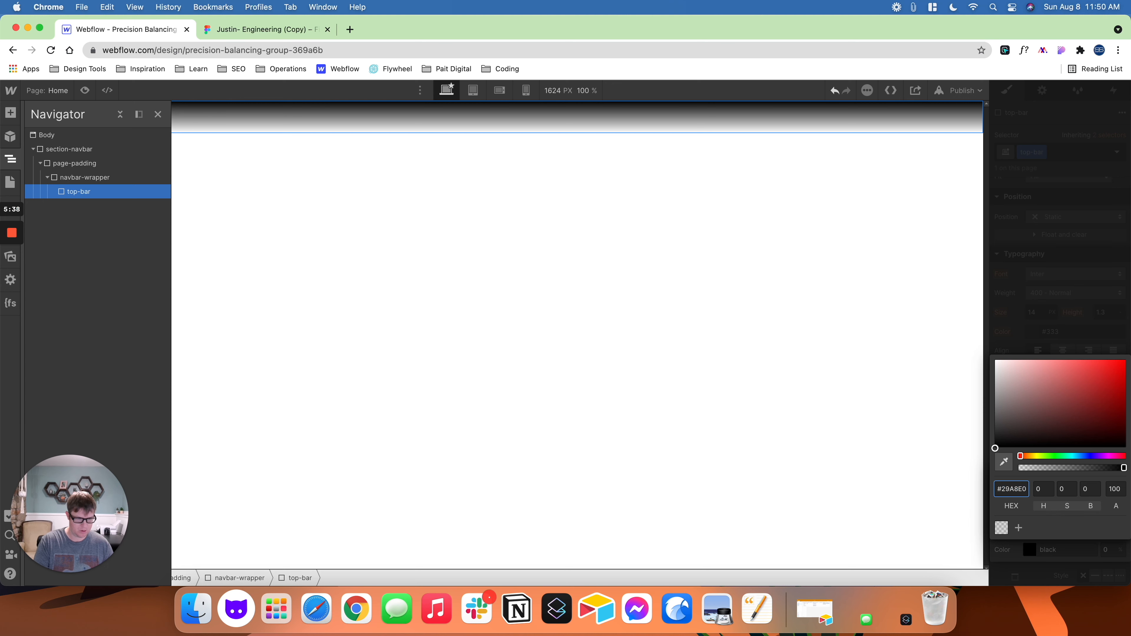
{"action": "key", "text": "Return"}
{"action": "left_click", "coordinate": [1005, 341]}
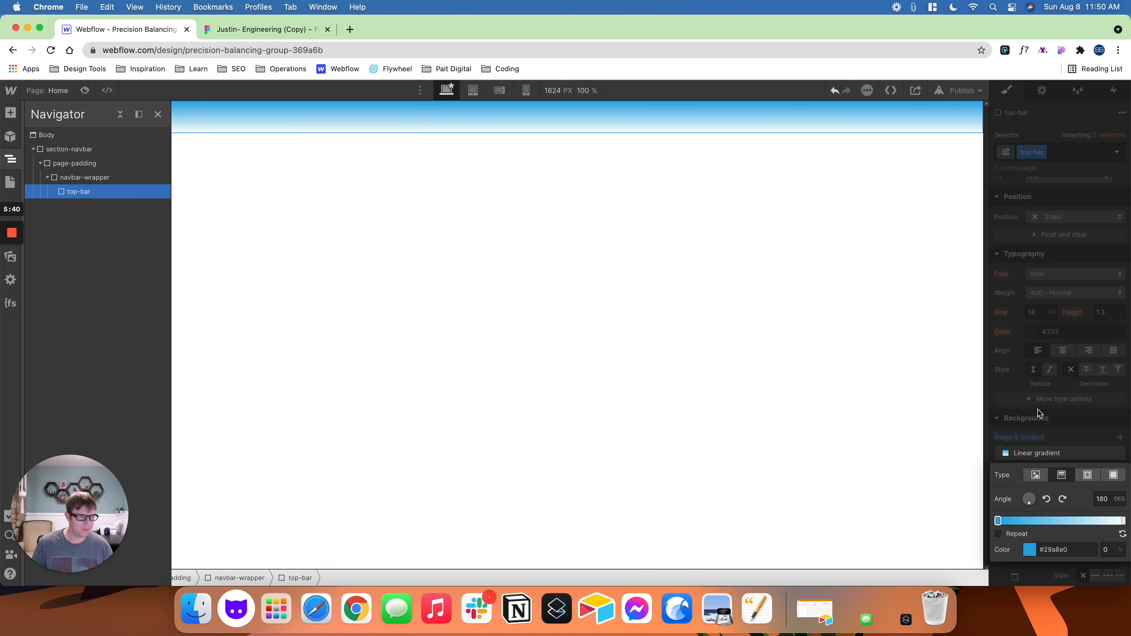
- Select the gradient's end stop, switch to Figma and copy the hex code of the dark blue stop in the contact bar's linear fill
{"action": "left_click", "coordinate": [1123, 521]}
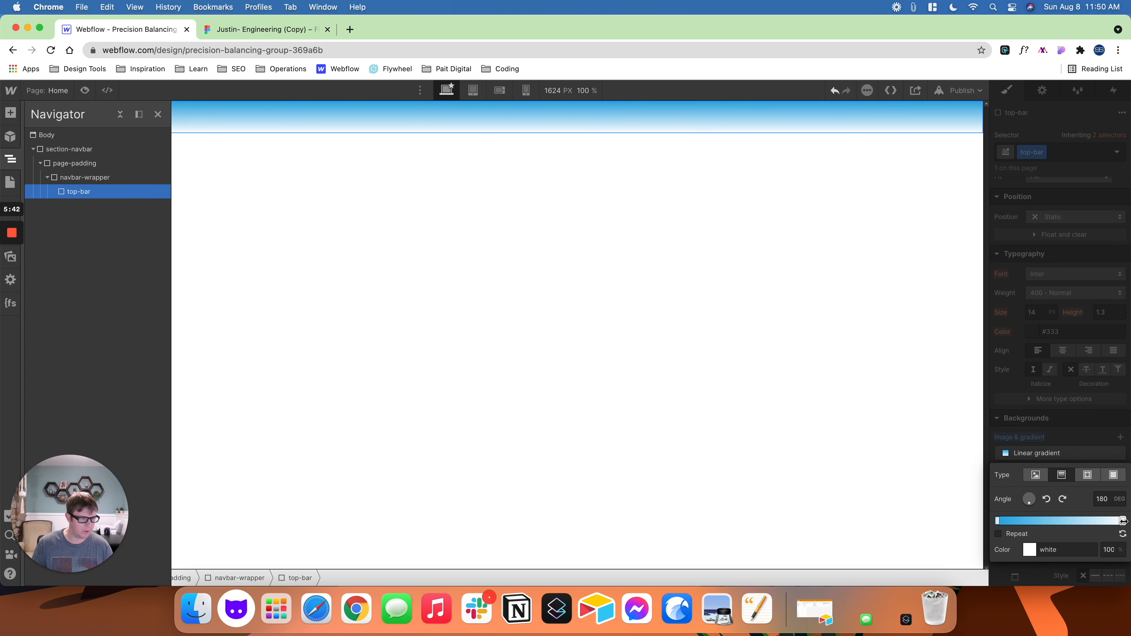
{"action": "left_click", "coordinate": [290, 31]}
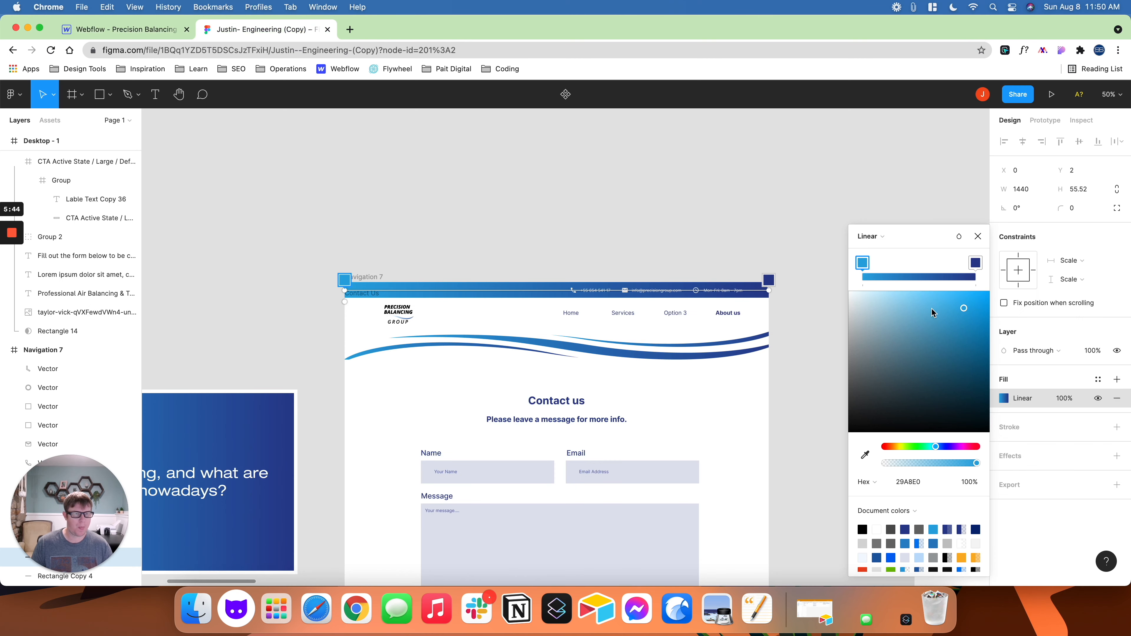
{"action": "left_click", "coordinate": [975, 263]}
{"action": "left_click", "coordinate": [910, 482]}
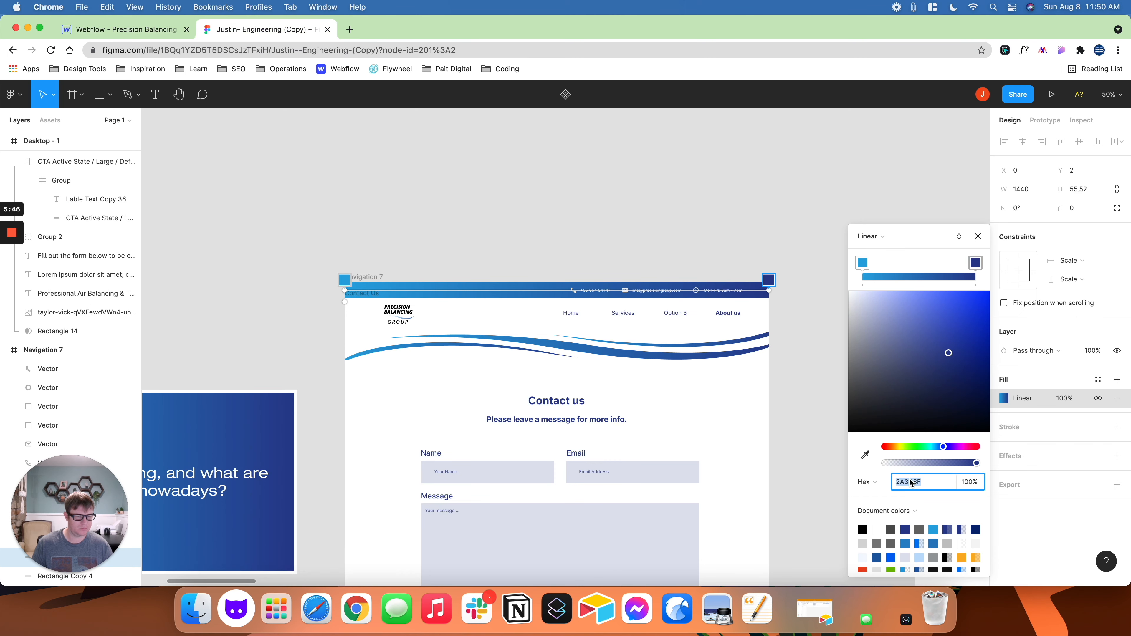
- Return to Webflow and set the end colour of top-bar's gradient to #2A3D8F
{"action": "left_click", "coordinate": [136, 29]}
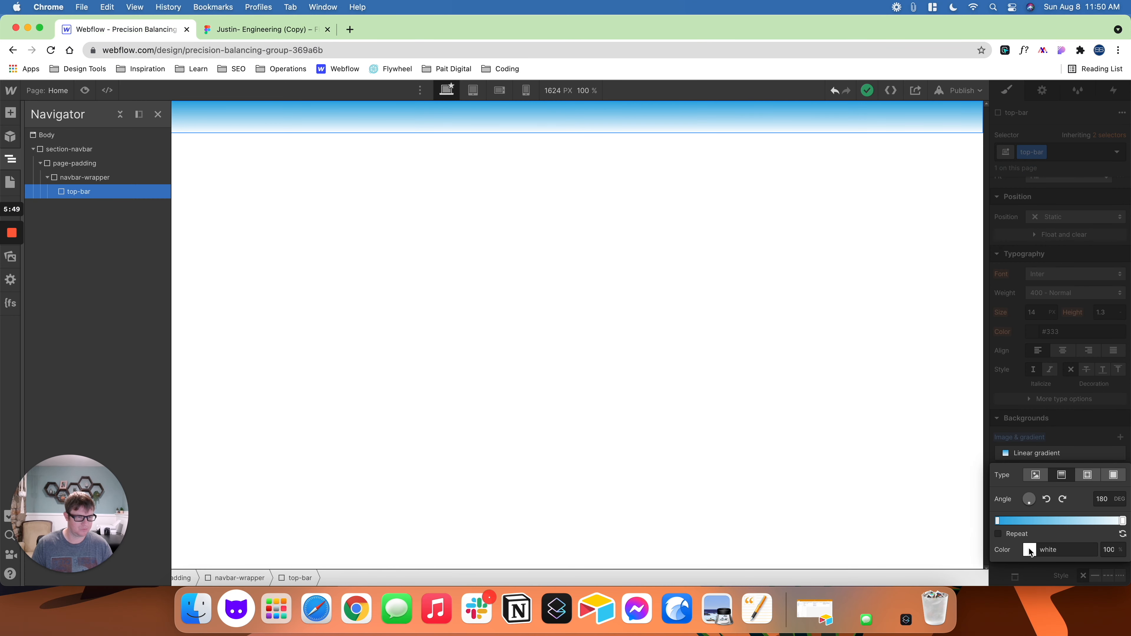
{"action": "left_click", "coordinate": [1029, 550]}
{"action": "double_click", "coordinate": [1019, 490]}
{"action": "type", "text": "2a3d8f"}
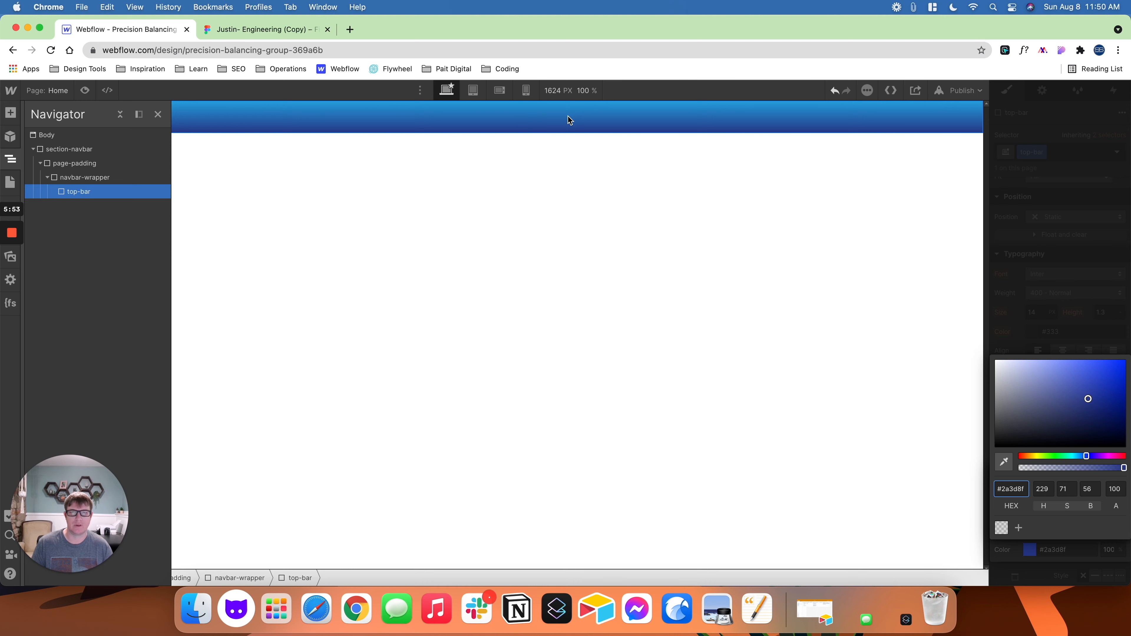
- Check the contact bar's gradient direction in Figma and set top-bar's linear gradient angle in Webflow to 90 degrees
{"action": "left_click", "coordinate": [291, 23]}
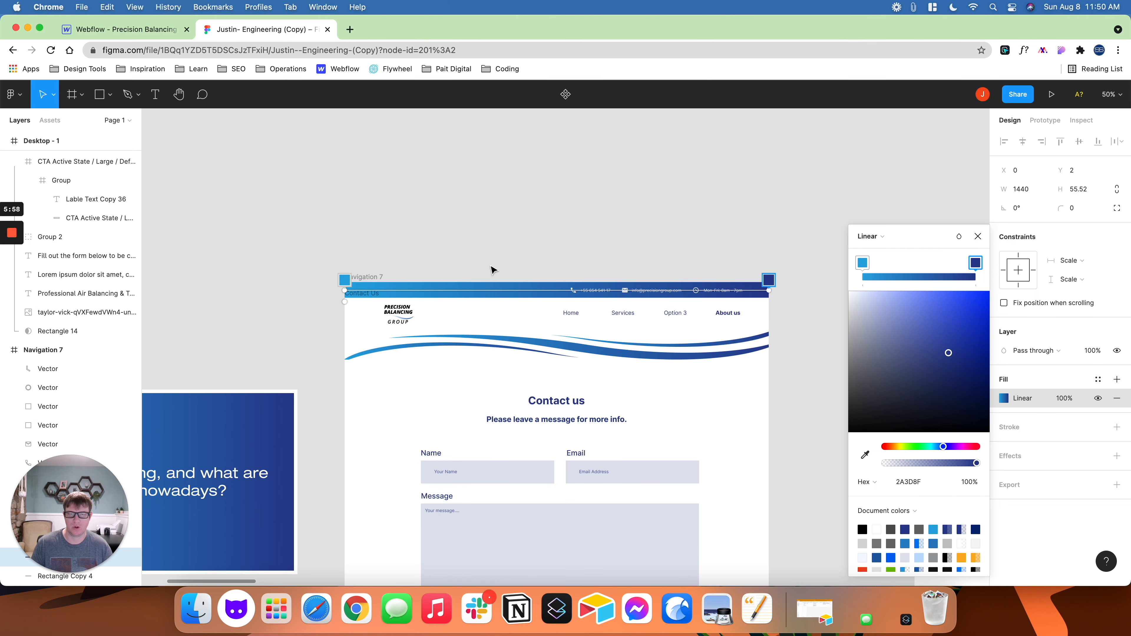
{"action": "left_click", "coordinate": [977, 236]}
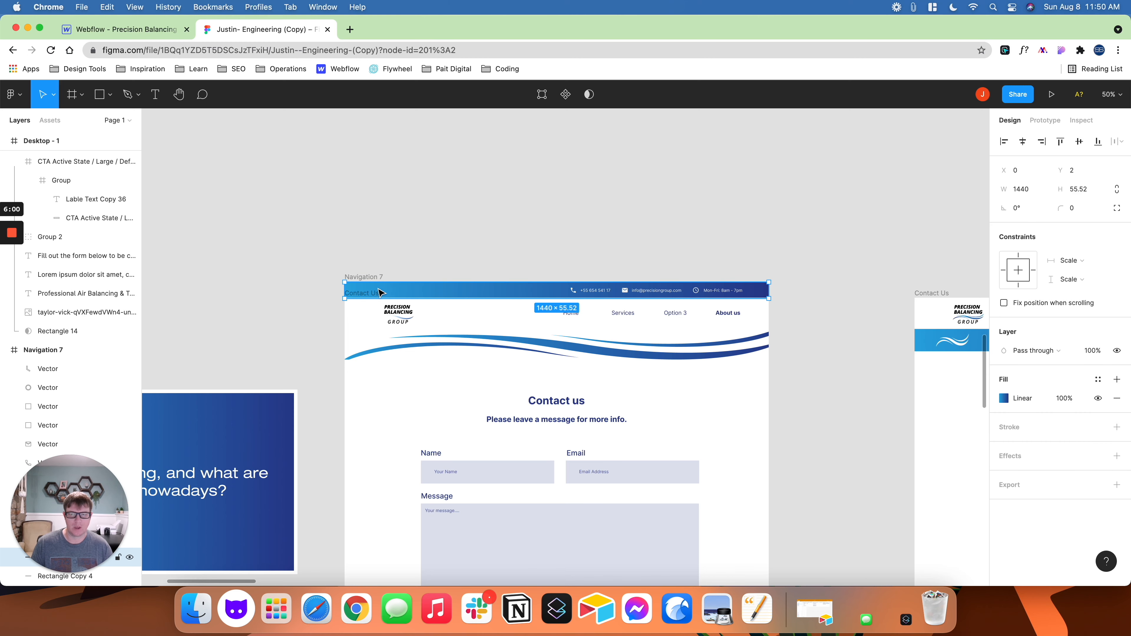
{"action": "left_click", "coordinate": [134, 29]}
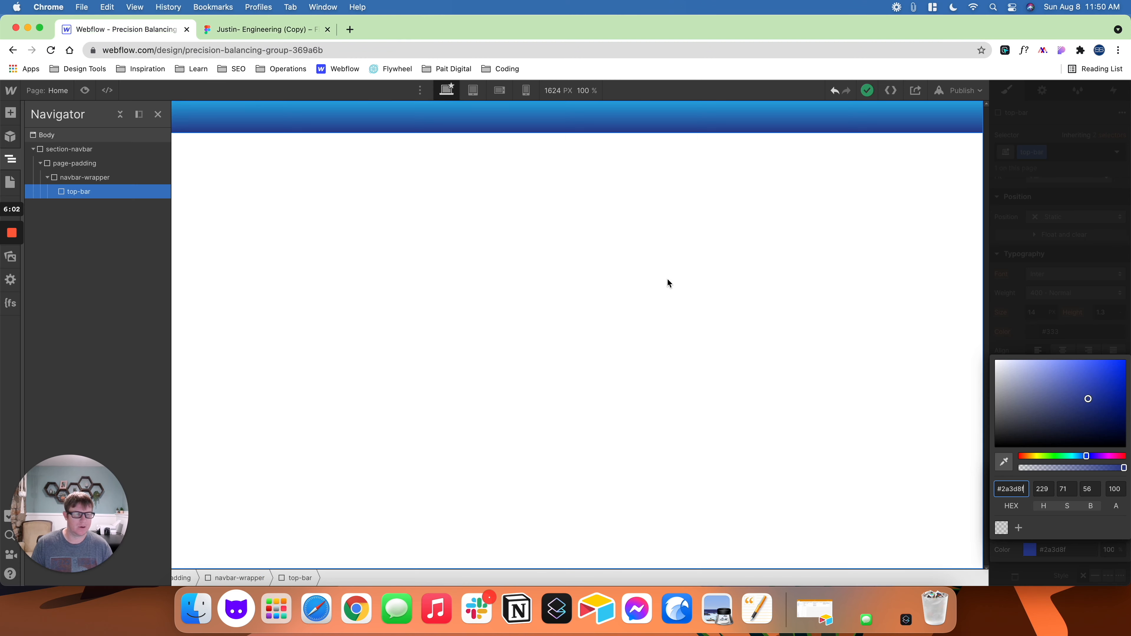
{"action": "left_click", "coordinate": [1011, 331]}
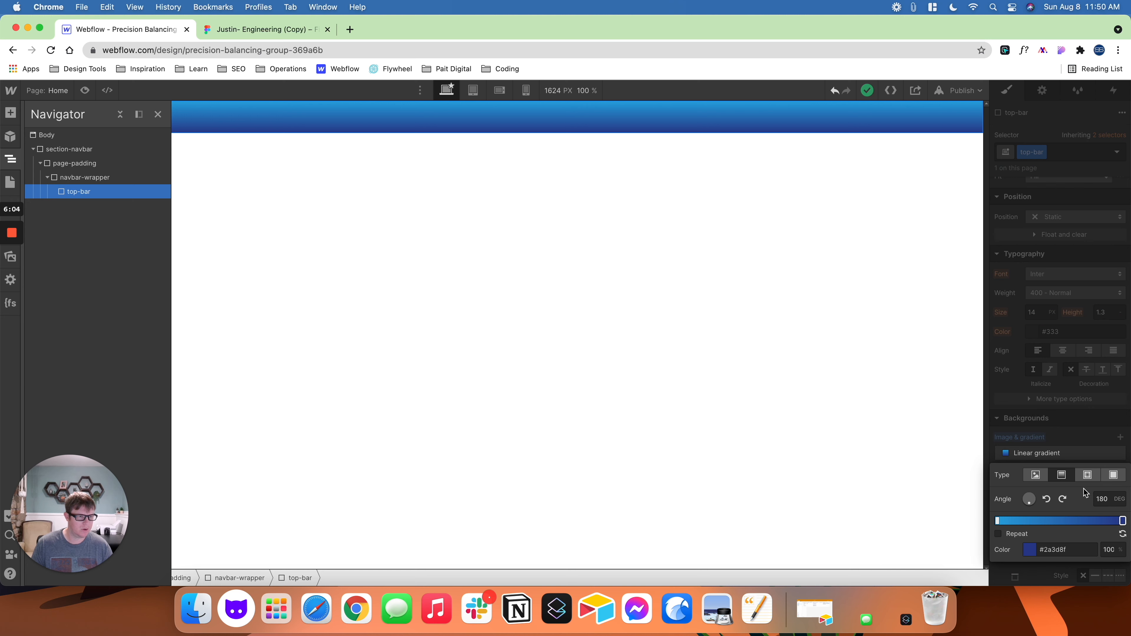
{"action": "left_click", "coordinate": [1047, 500]}
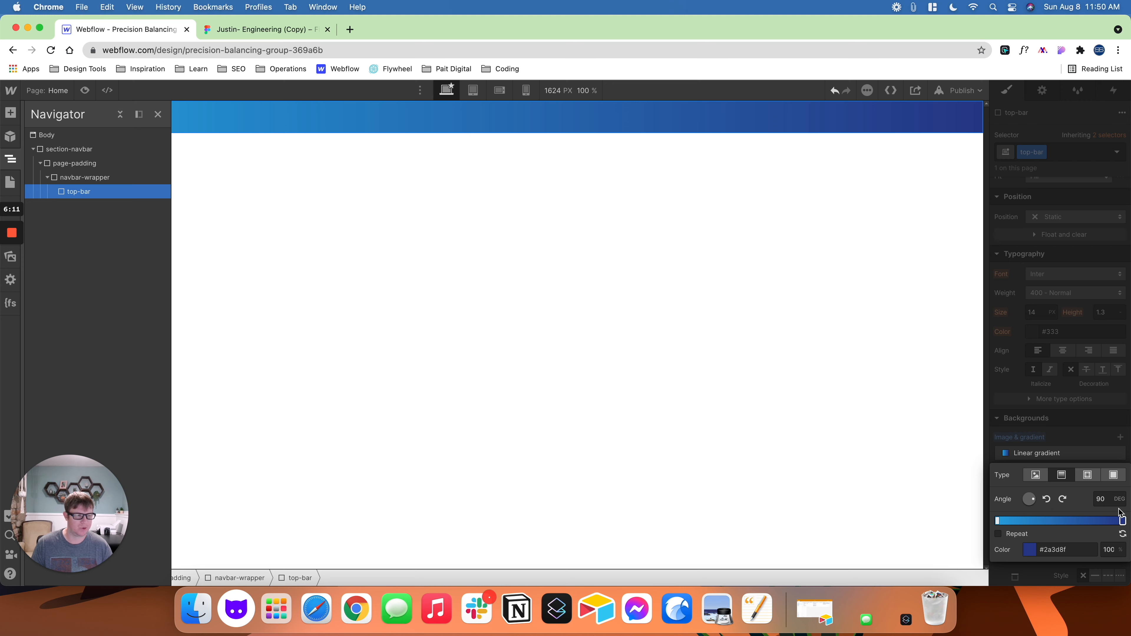
{"action": "left_click", "coordinate": [1012, 405]}
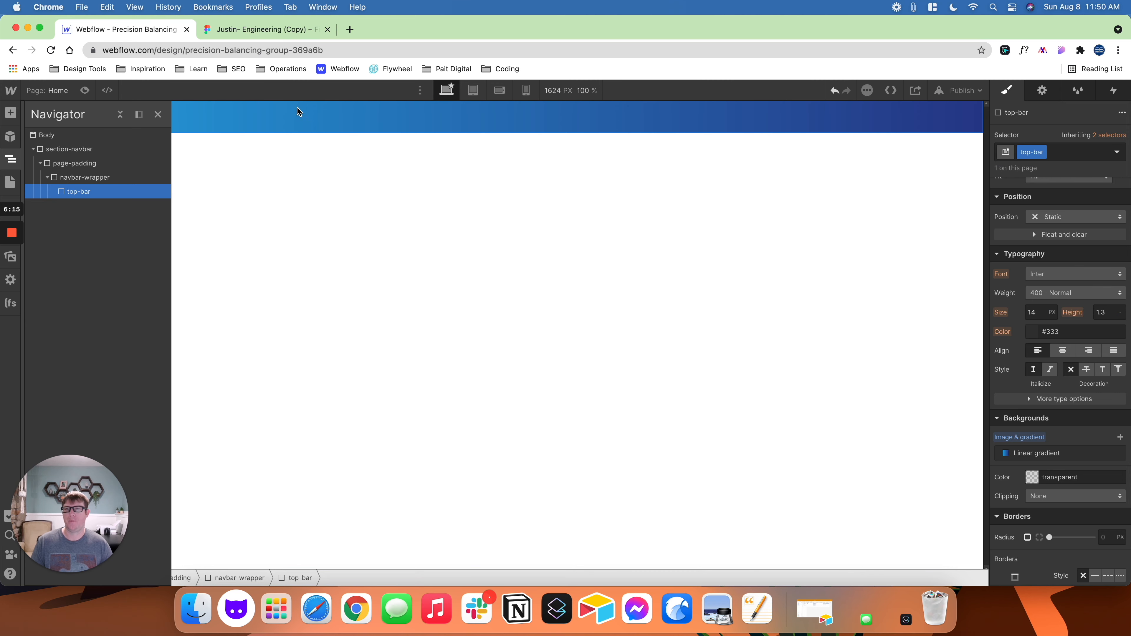
- After a look at the contact bar in Figma, add a div block inside top-bar in Webflow with the class contact-wrapper
{"action": "left_click", "coordinate": [257, 32]}
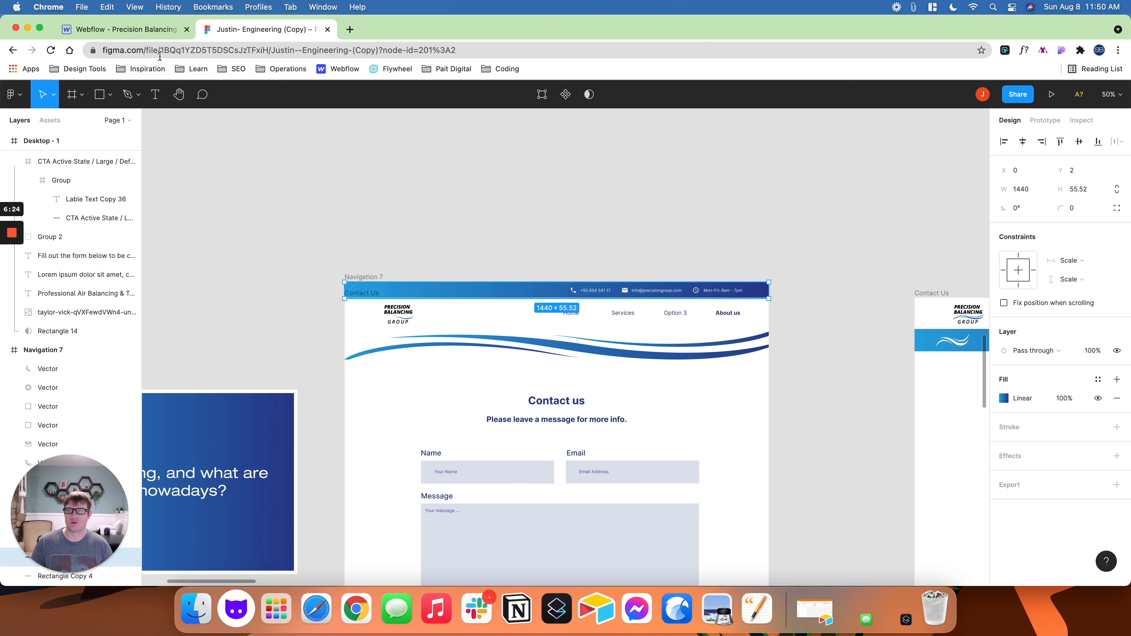
{"action": "left_click", "coordinate": [150, 29]}
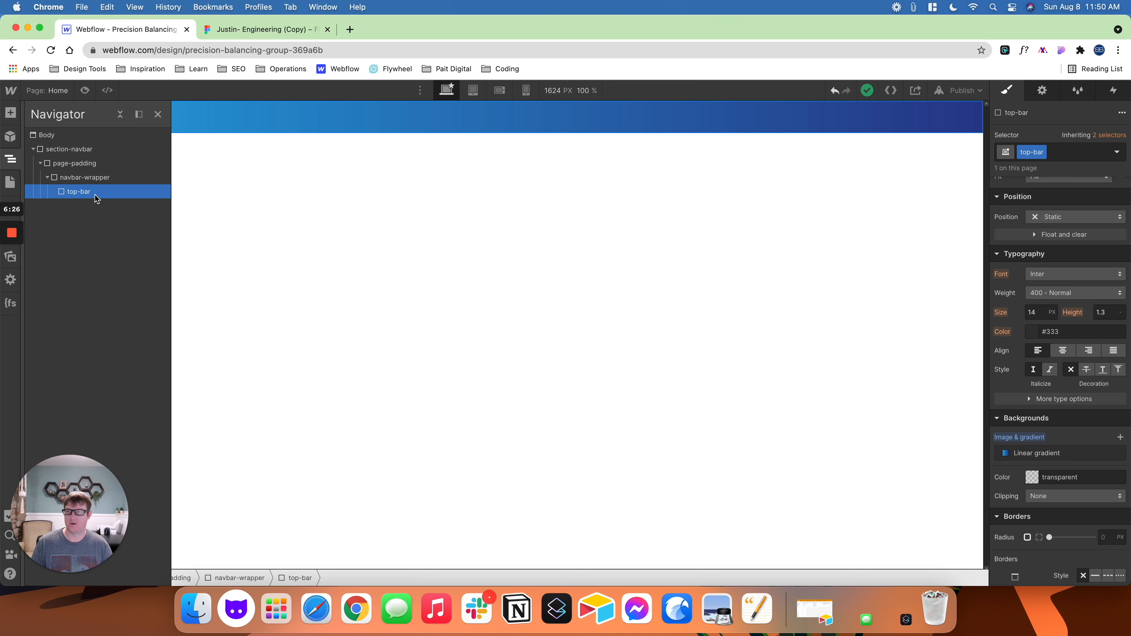
{"action": "key", "text": "super+e"}
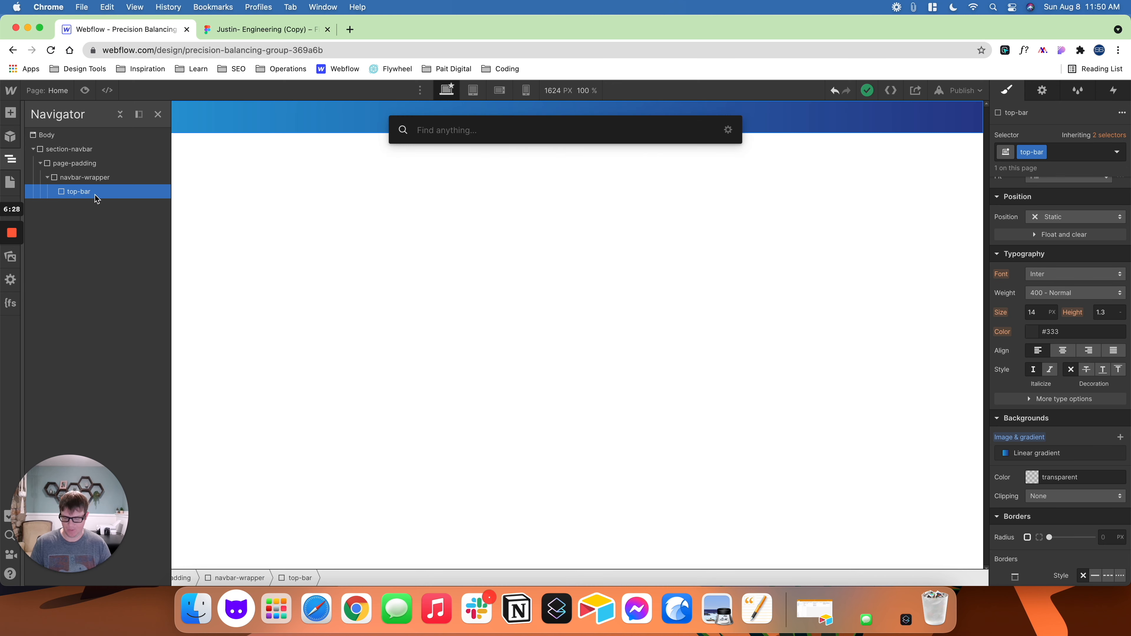
{"action": "type", "text": "div"}
{"action": "key", "text": "Return"}
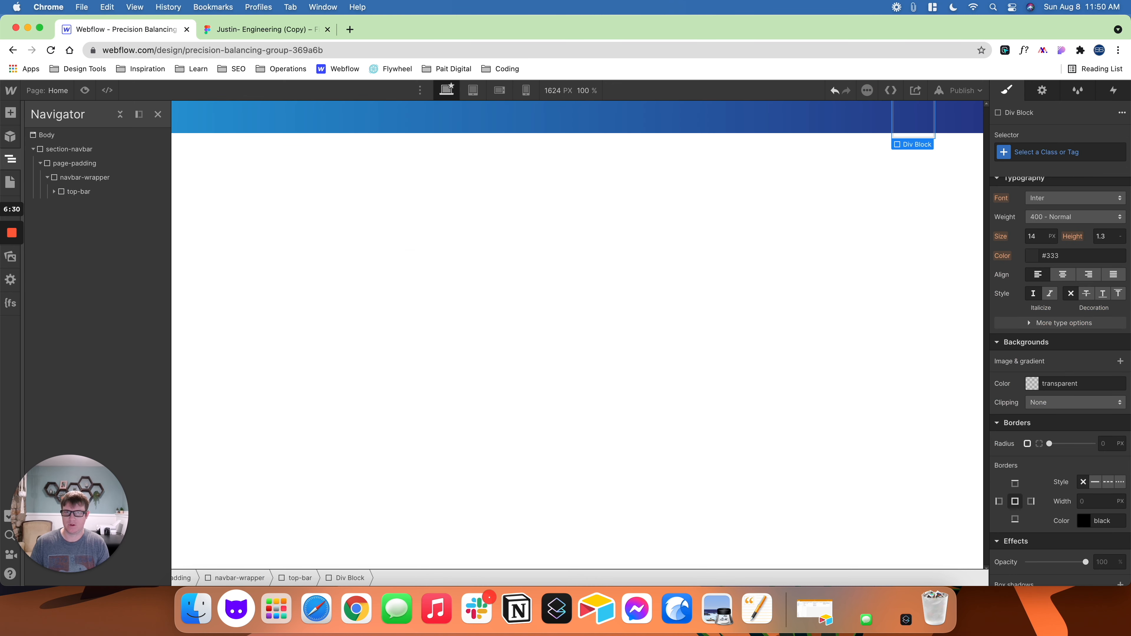
{"action": "key", "text": "super+Return"}
{"action": "type", "text": "con"}
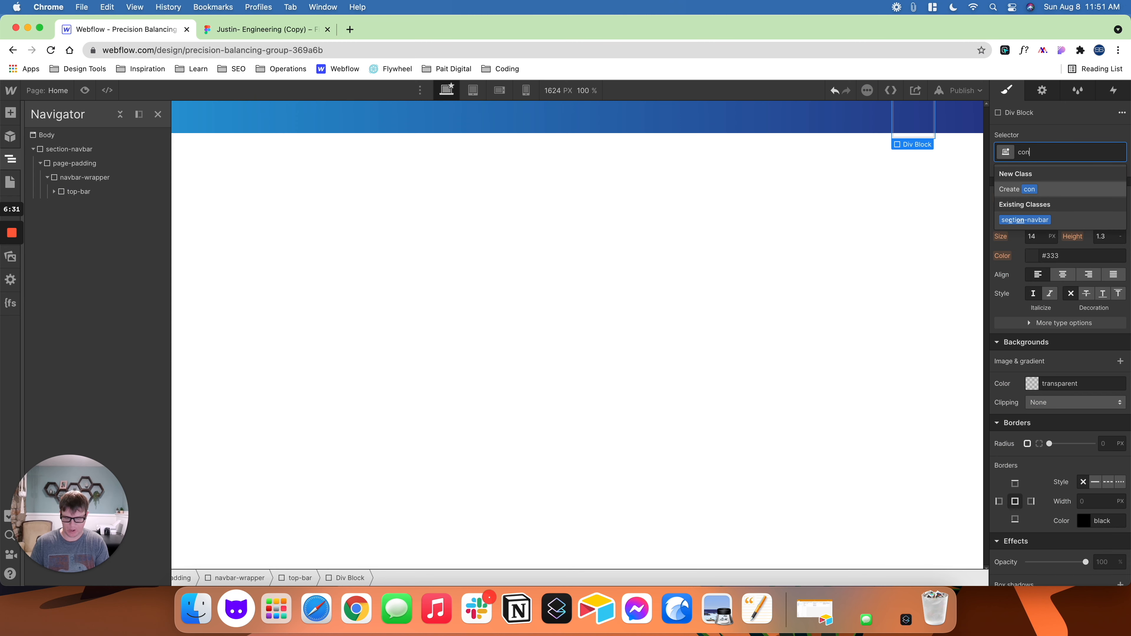
{"action": "type", "text": "tact-wrapper"}
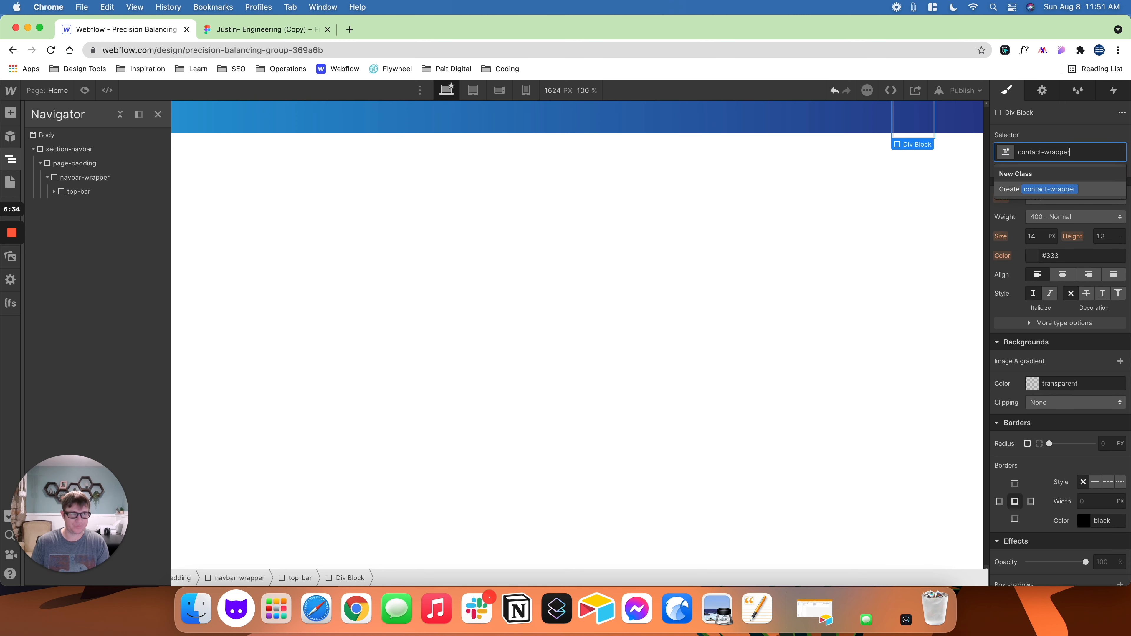
{"action": "key", "text": "Return"}
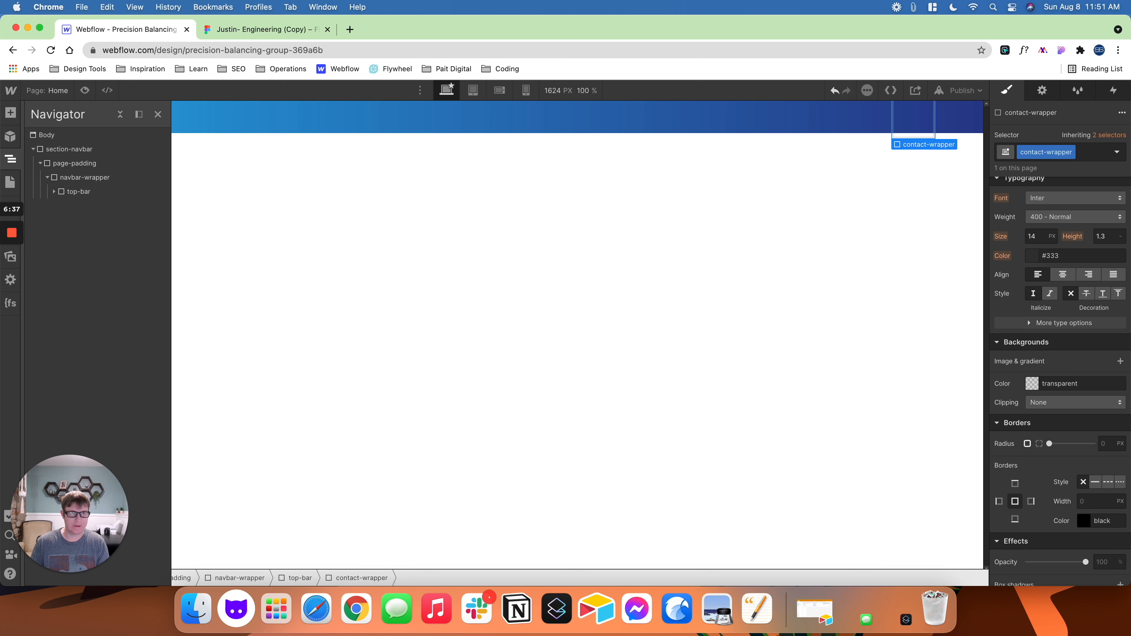
- Add an image and a text block inside contact-wrapper
{"action": "key", "text": "super+e"}
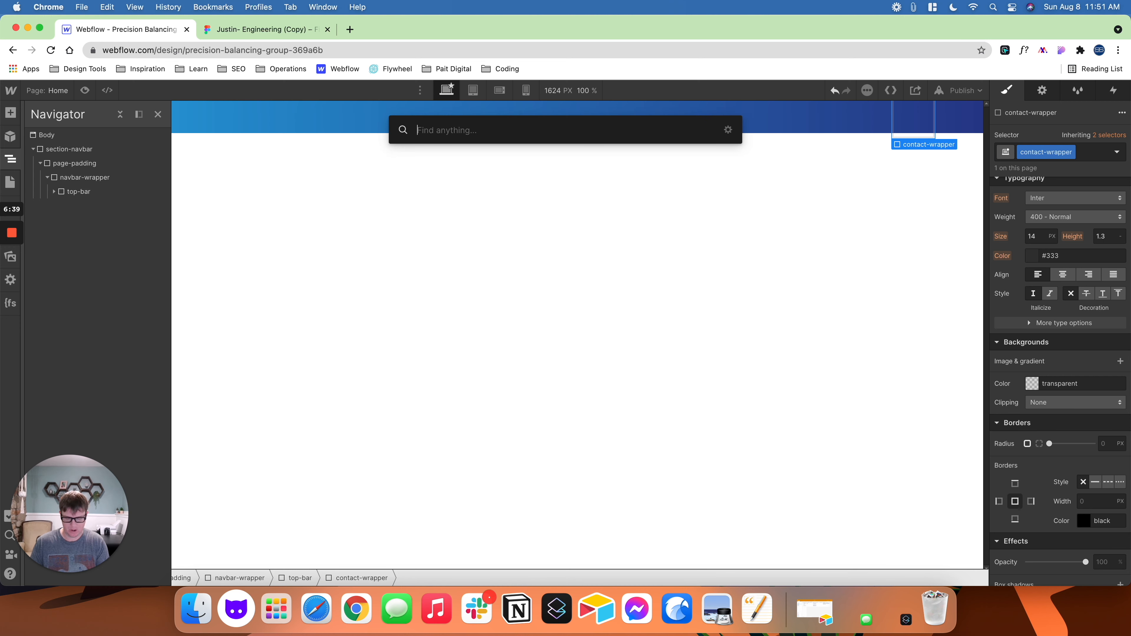
{"action": "type", "text": "image"}
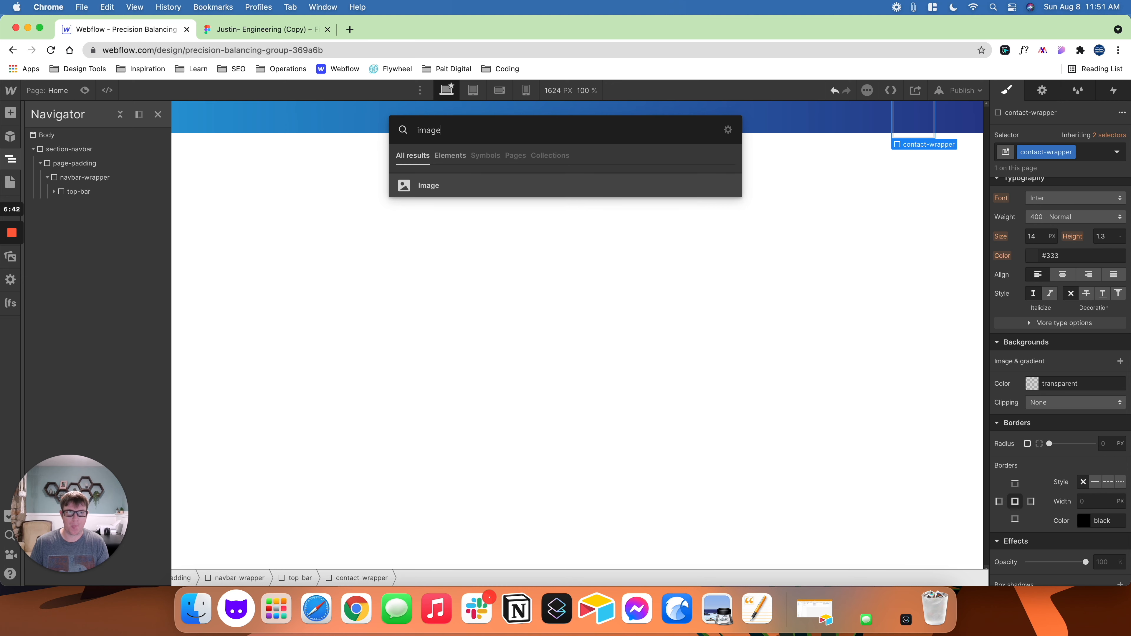
{"action": "key", "text": "Return"}
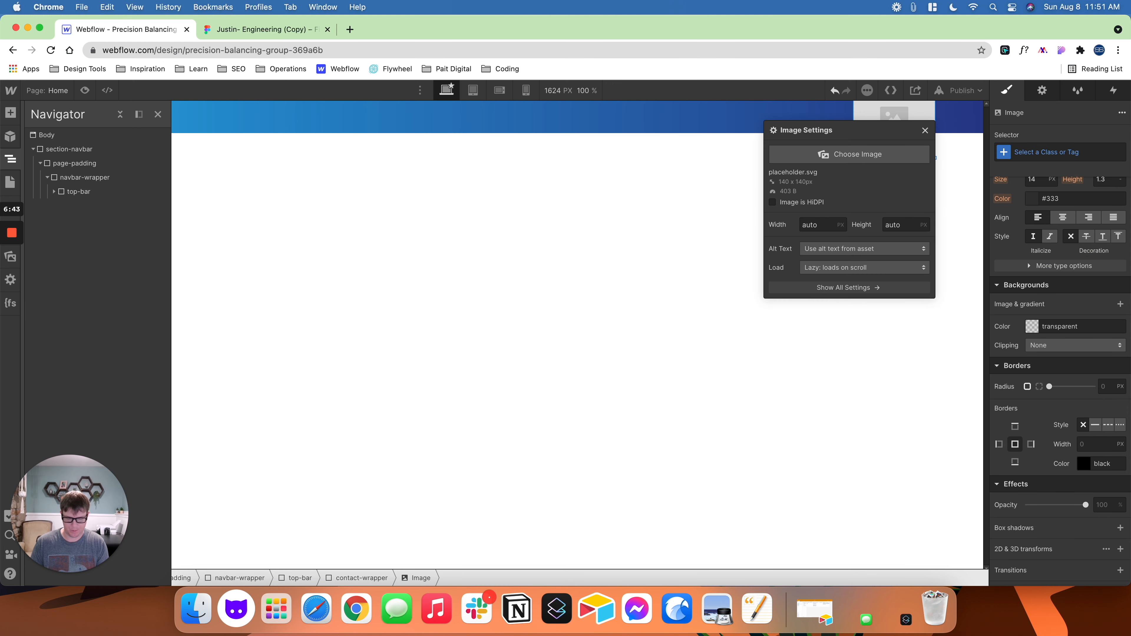
{"action": "key", "text": "Up"}
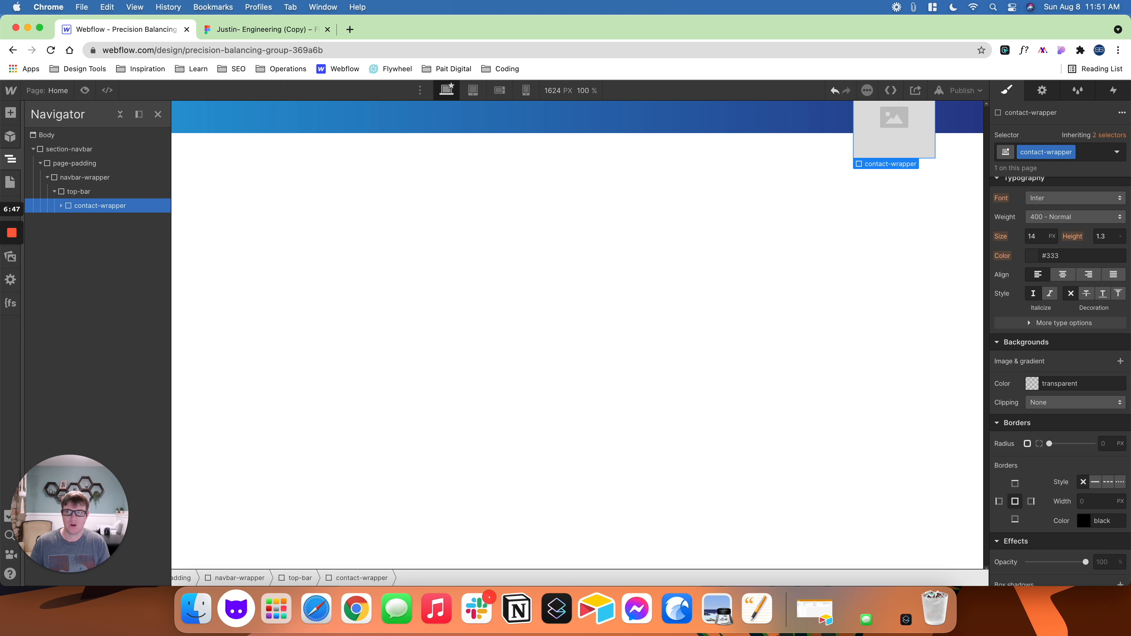
{"action": "key", "text": "super+e"}
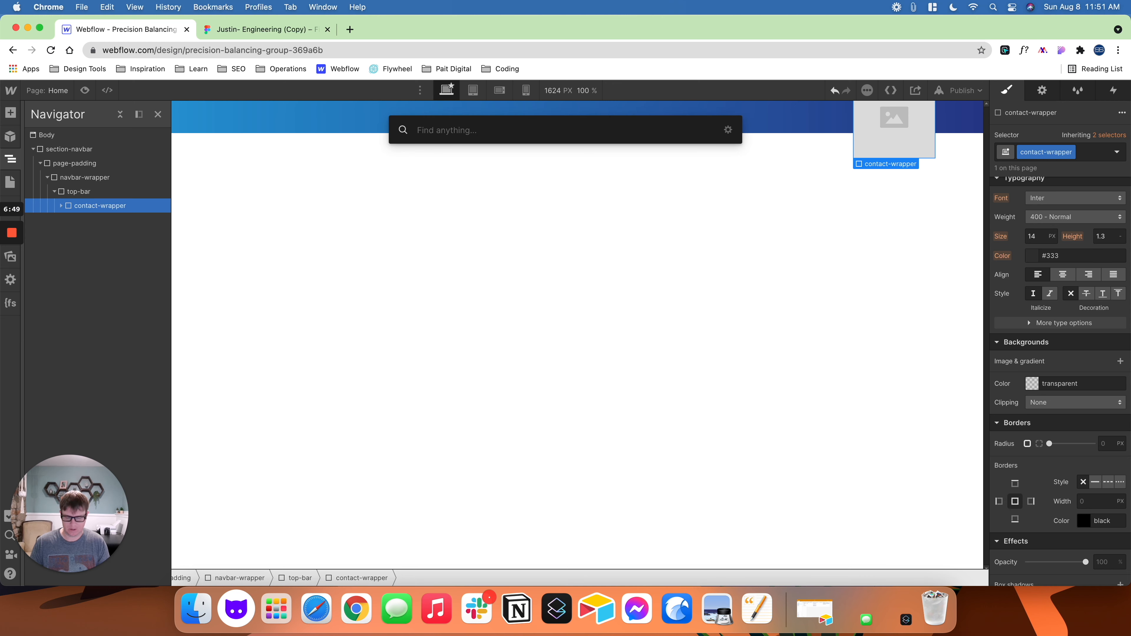
{"action": "type", "text": "text"}
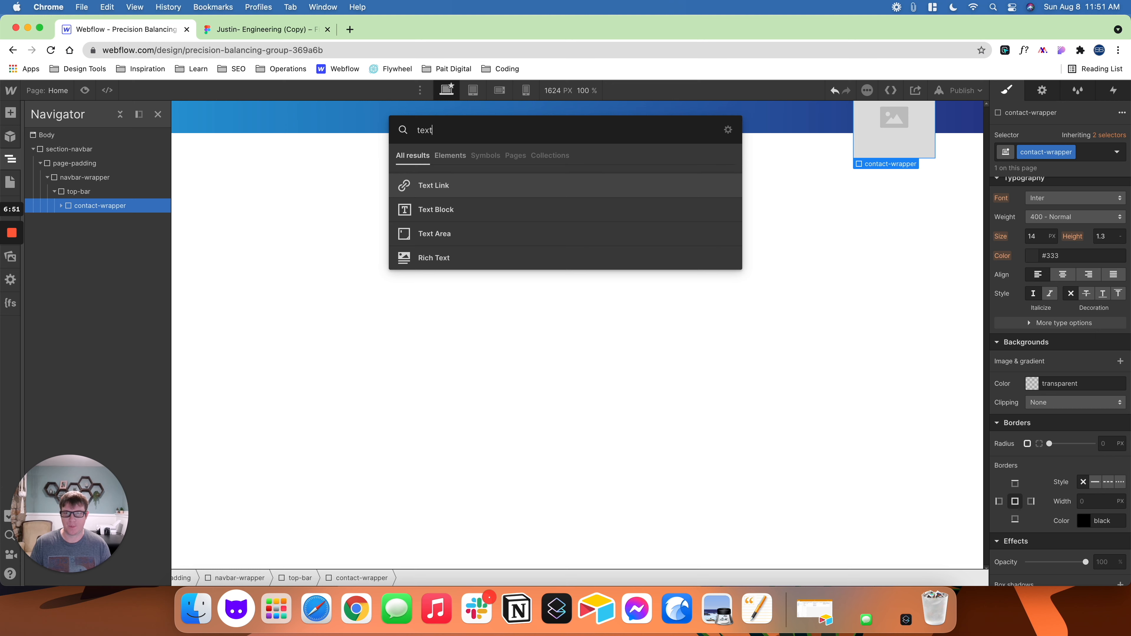
{"action": "left_click", "coordinate": [436, 213]}
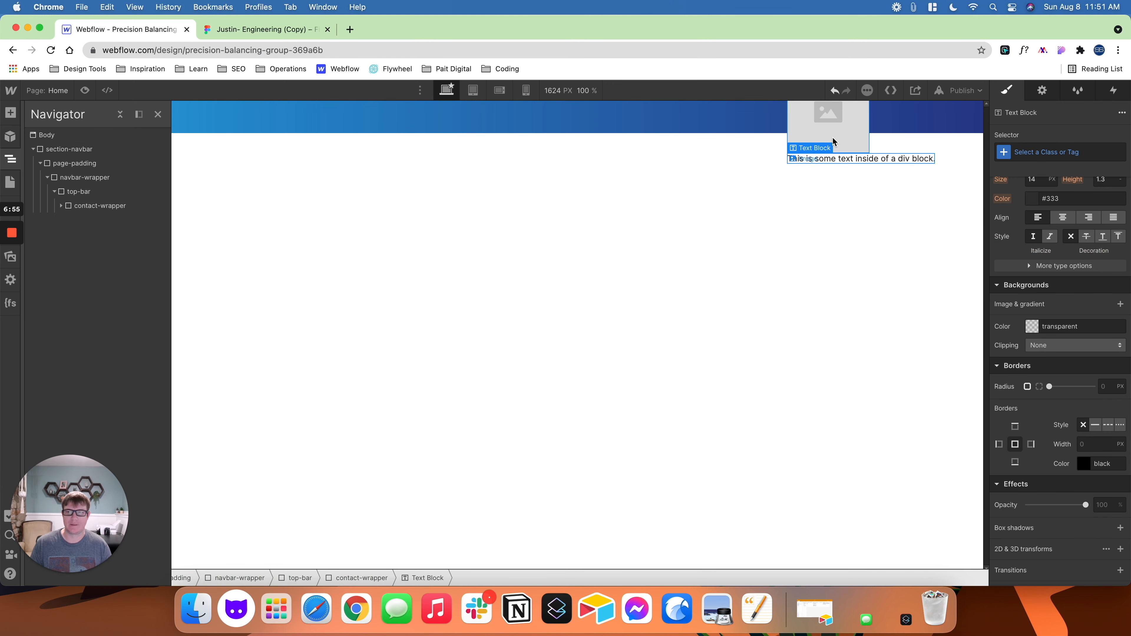
- Make contact-wrapper a horizontal flex container with its children aligned to the centre
{"action": "left_click", "coordinate": [79, 207]}
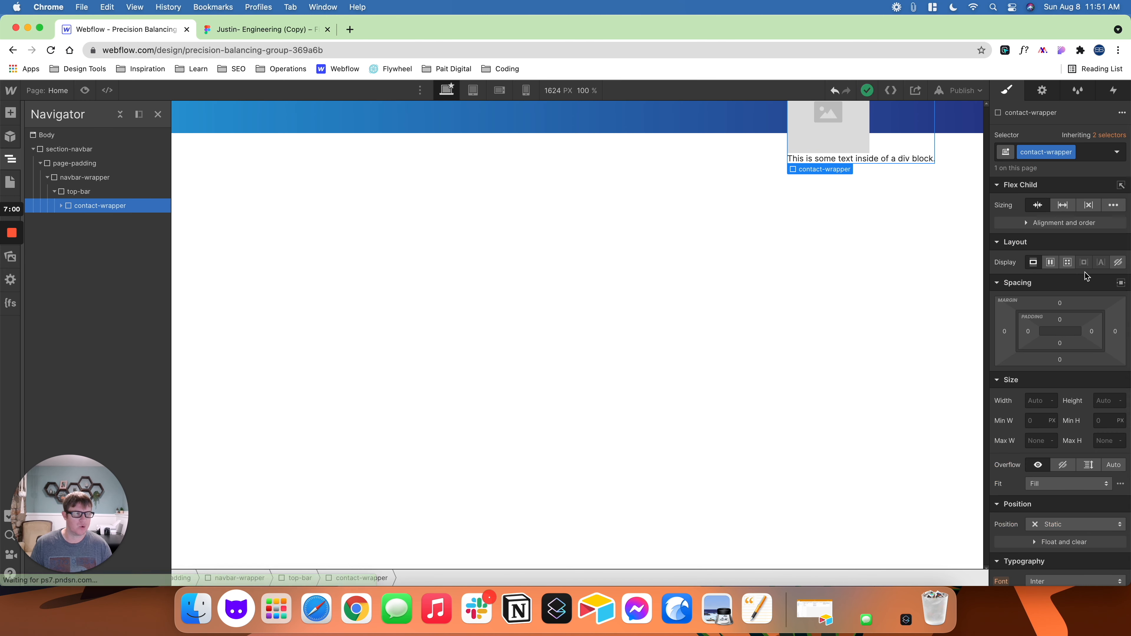
{"action": "left_click", "coordinate": [1050, 263]}
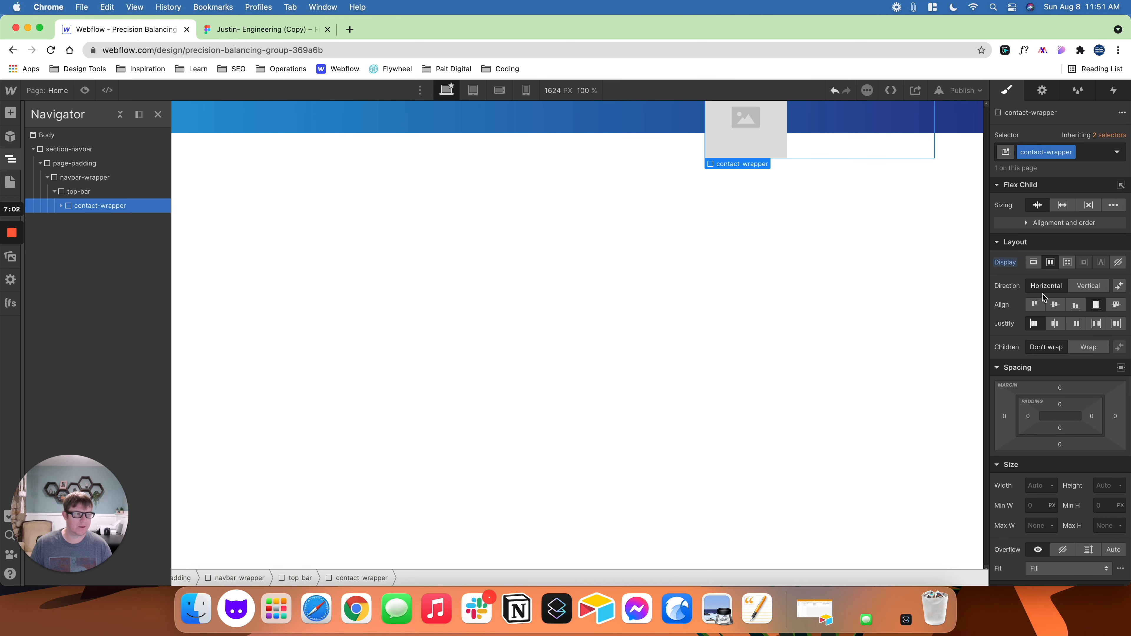
{"action": "left_click", "coordinate": [1056, 307]}
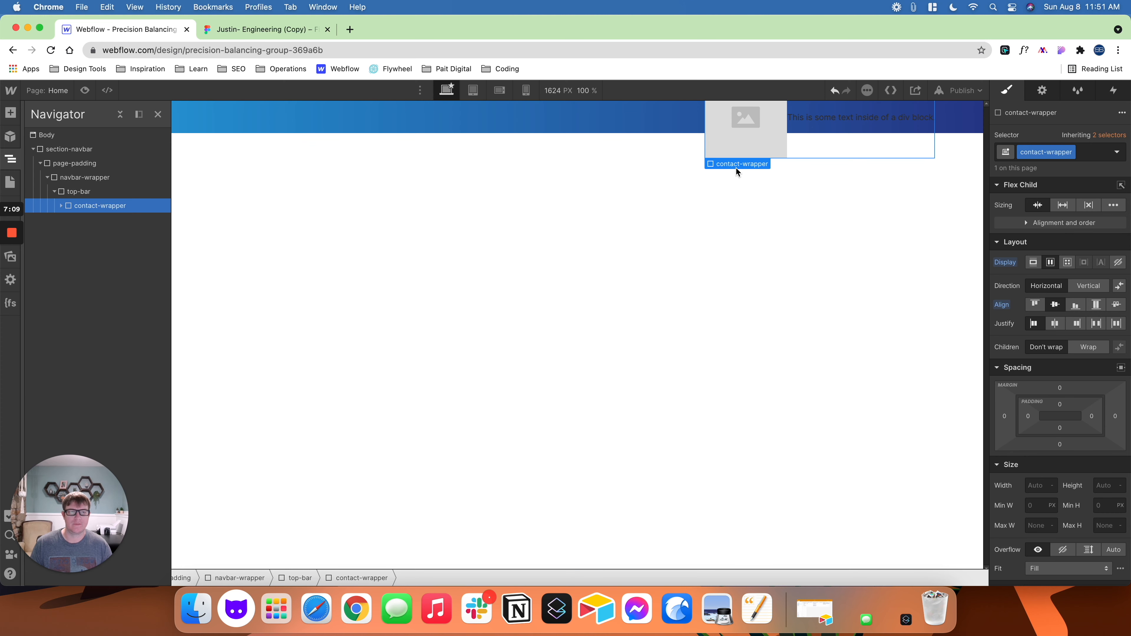
{"action": "mouse_move", "coordinate": [741, 169]}
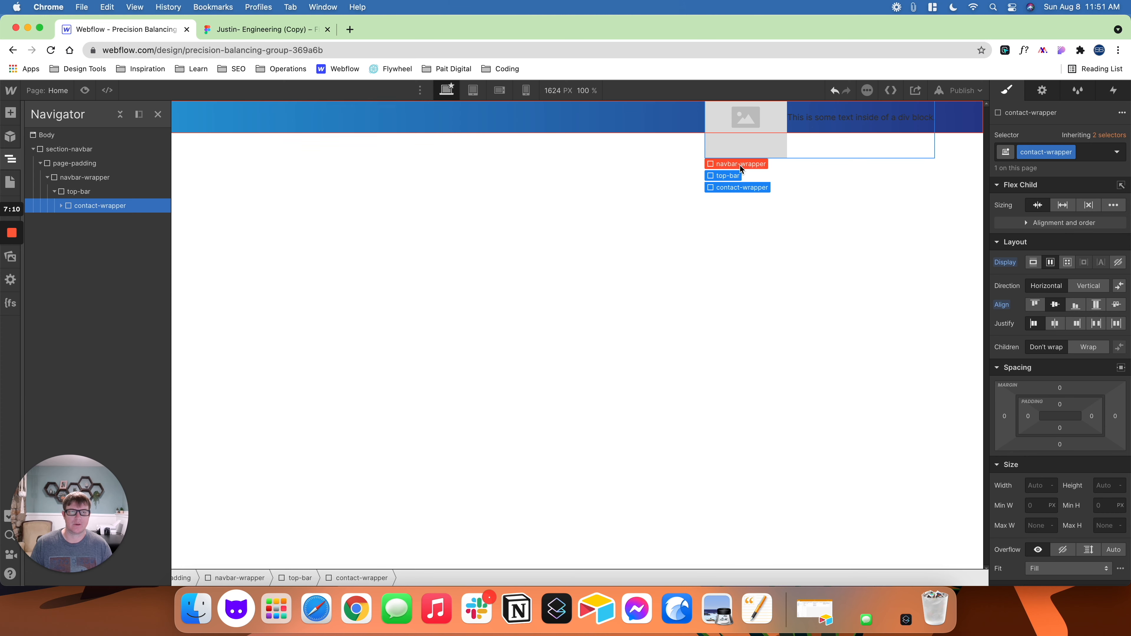
{"action": "left_click", "coordinate": [746, 187]}
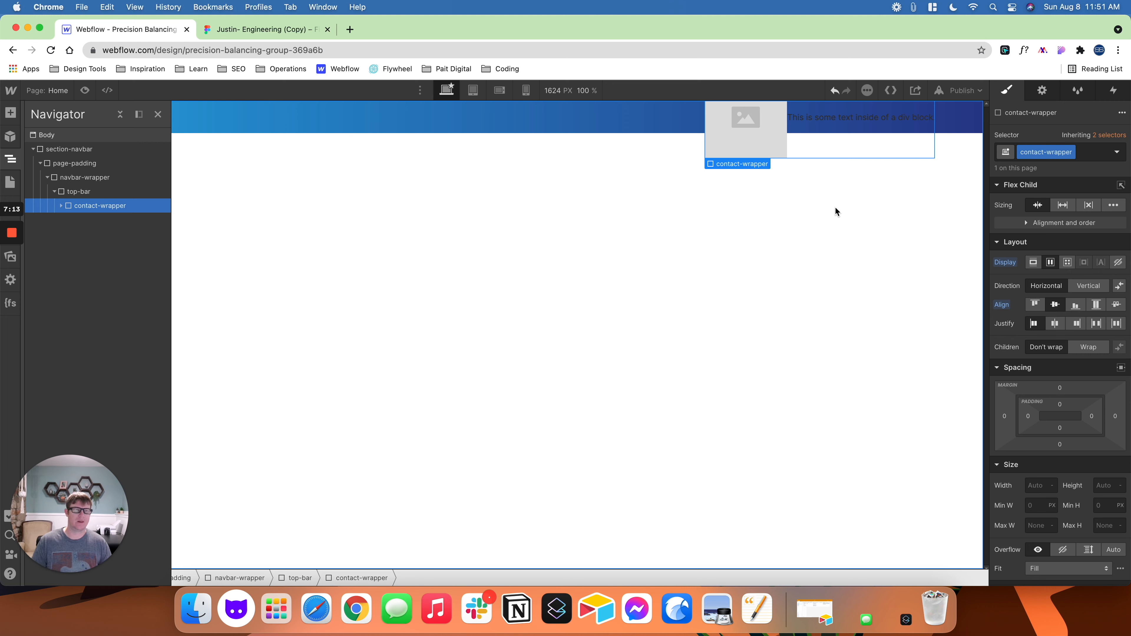
- Set contact-wrapper's text colour to #ffffff and save it as a colour swatch named White
{"action": "scroll", "coordinate": [1048, 334], "scroll_direction": "down", "scroll_amount": 10}
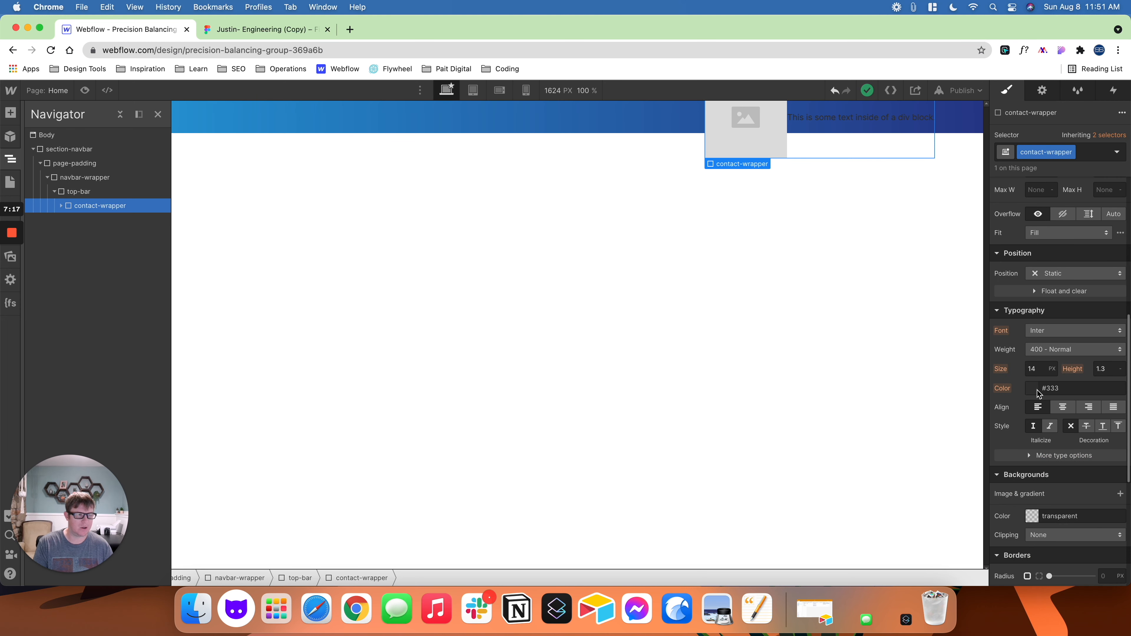
{"action": "left_click", "coordinate": [1037, 392]}
{"action": "left_click", "coordinate": [1015, 305]}
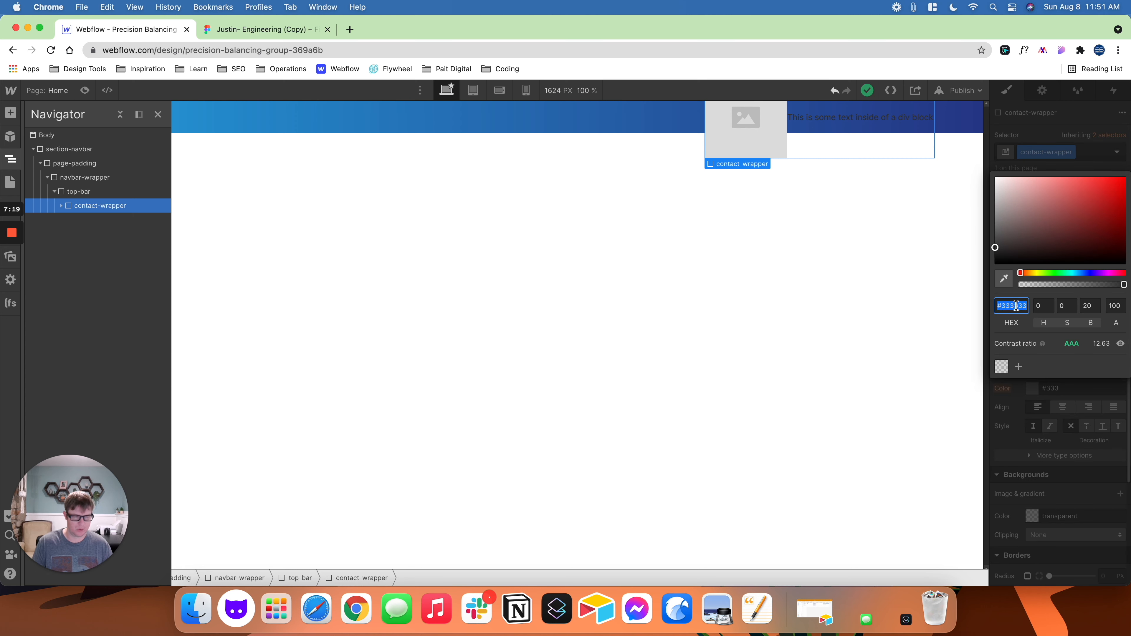
{"action": "type", "text": "fff"}
{"action": "key", "text": "Return"}
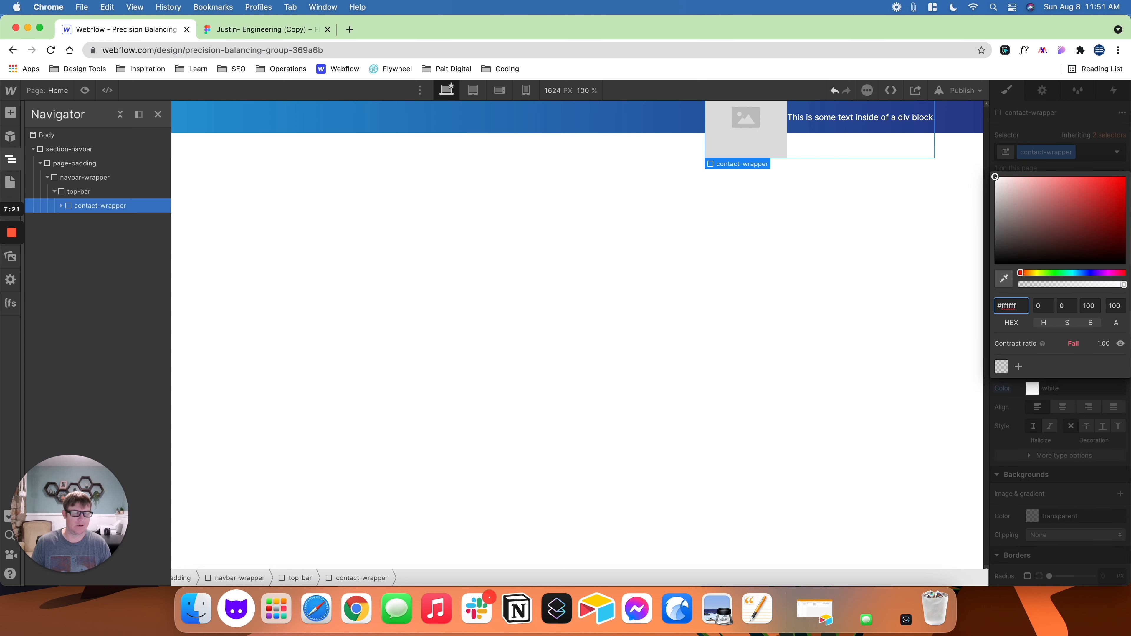
{"action": "left_click", "coordinate": [1019, 367]}
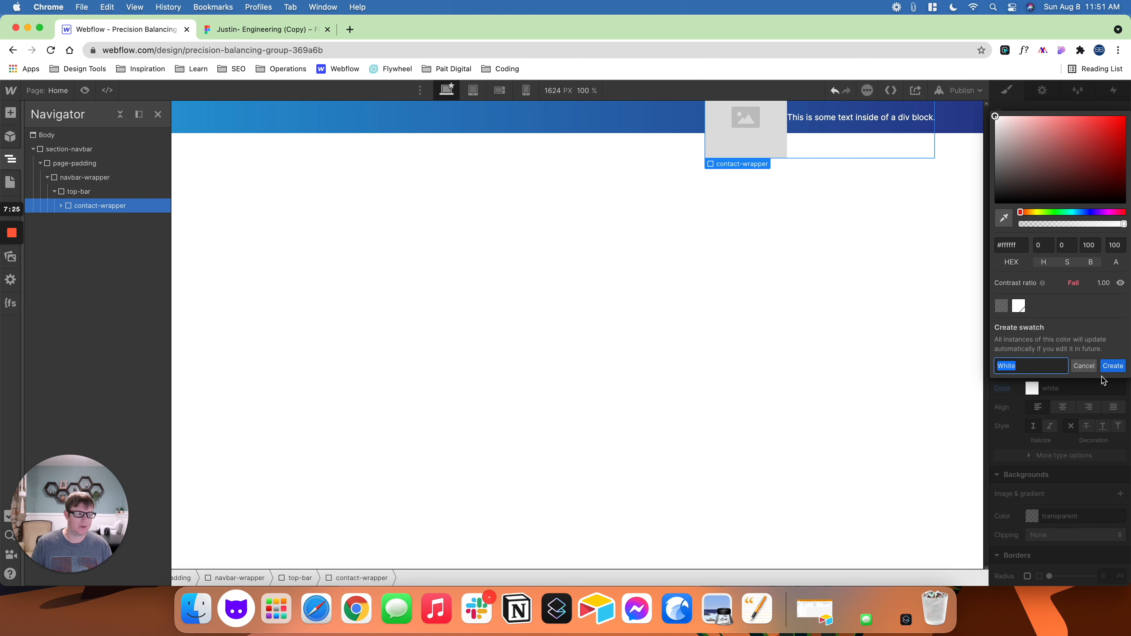
{"action": "left_click", "coordinate": [1113, 366]}
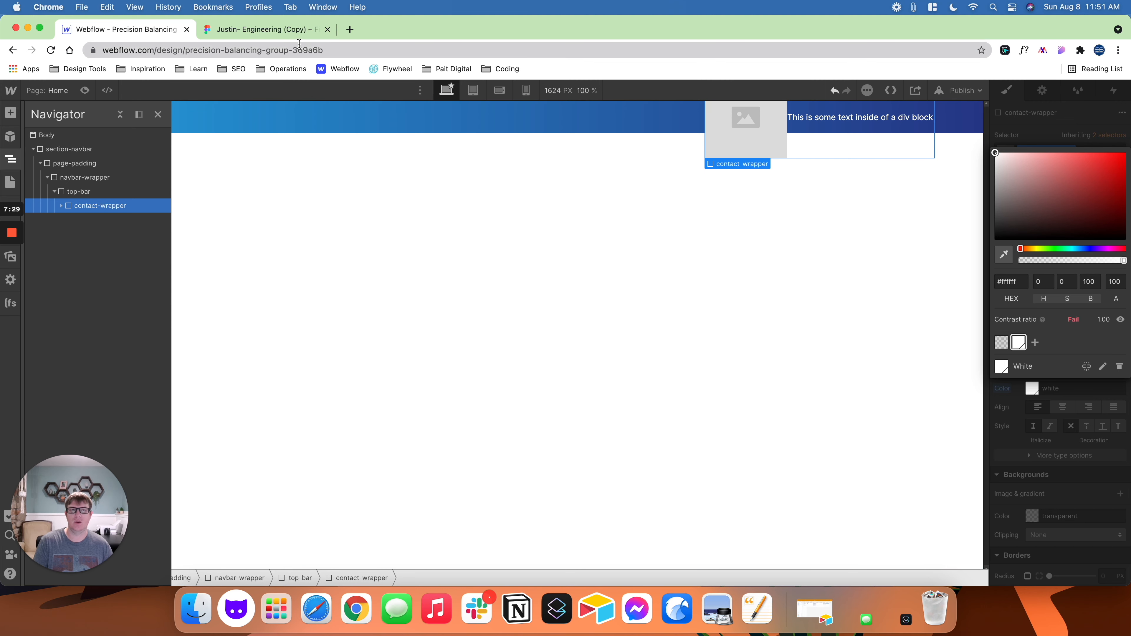
- Check the contact text in Figma and replace the placeholder text in Webflow's contact-wrapper with the phone number from the design
{"action": "left_click", "coordinate": [260, 35]}
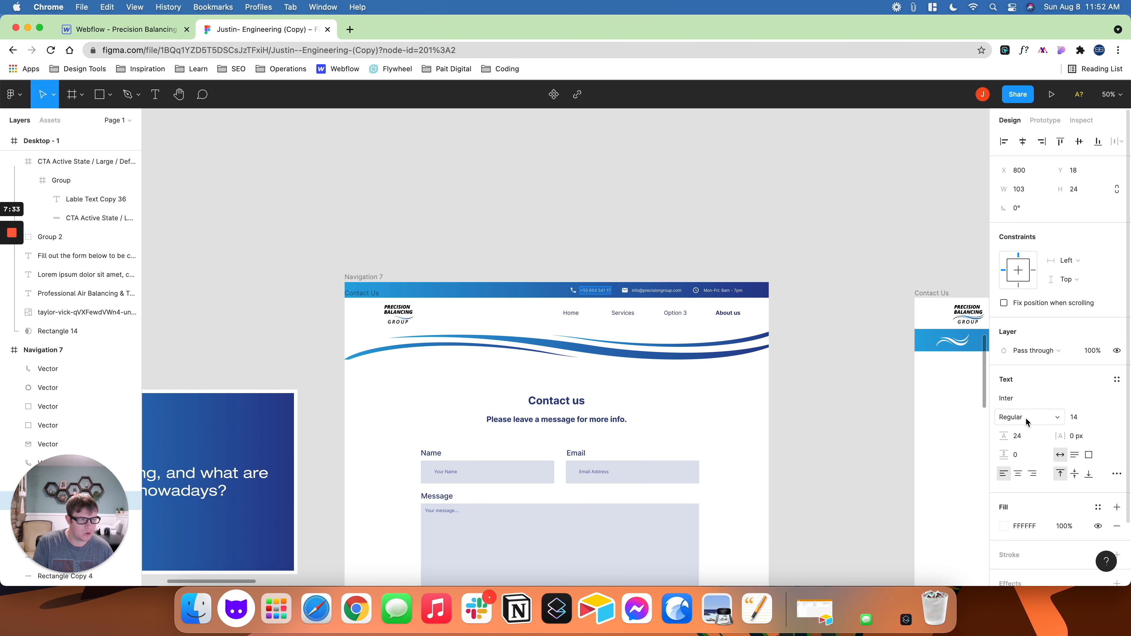
{"action": "left_click", "coordinate": [157, 31]}
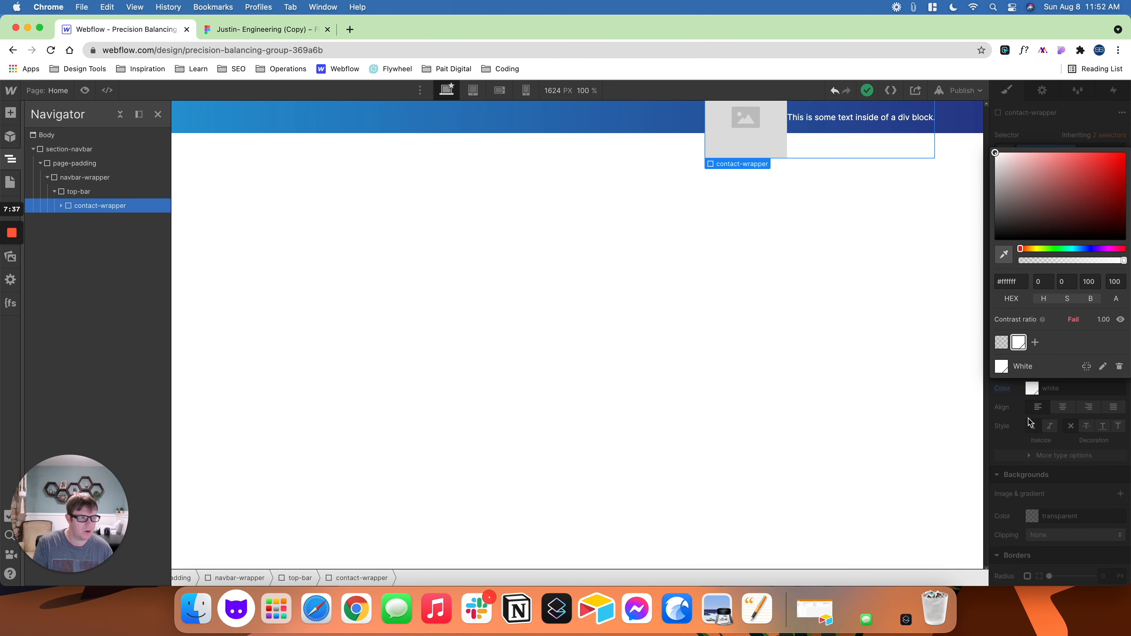
{"action": "left_click", "coordinate": [1019, 407]}
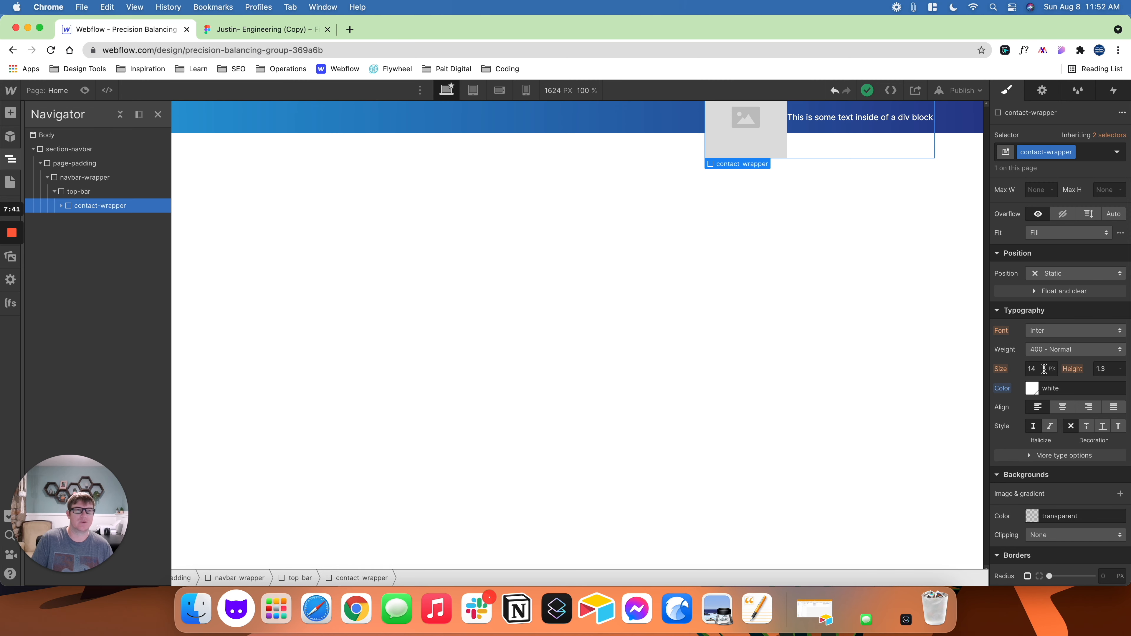
{"action": "left_click", "coordinate": [265, 29]}
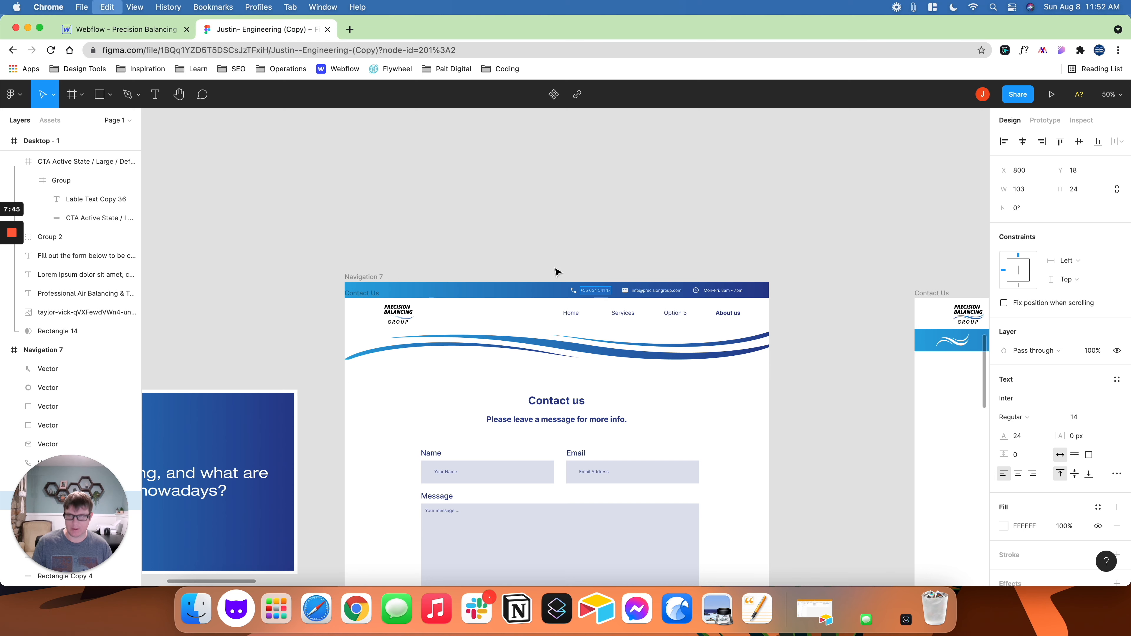
{"action": "left_click", "coordinate": [130, 33]}
{"action": "left_click", "coordinate": [830, 118]}
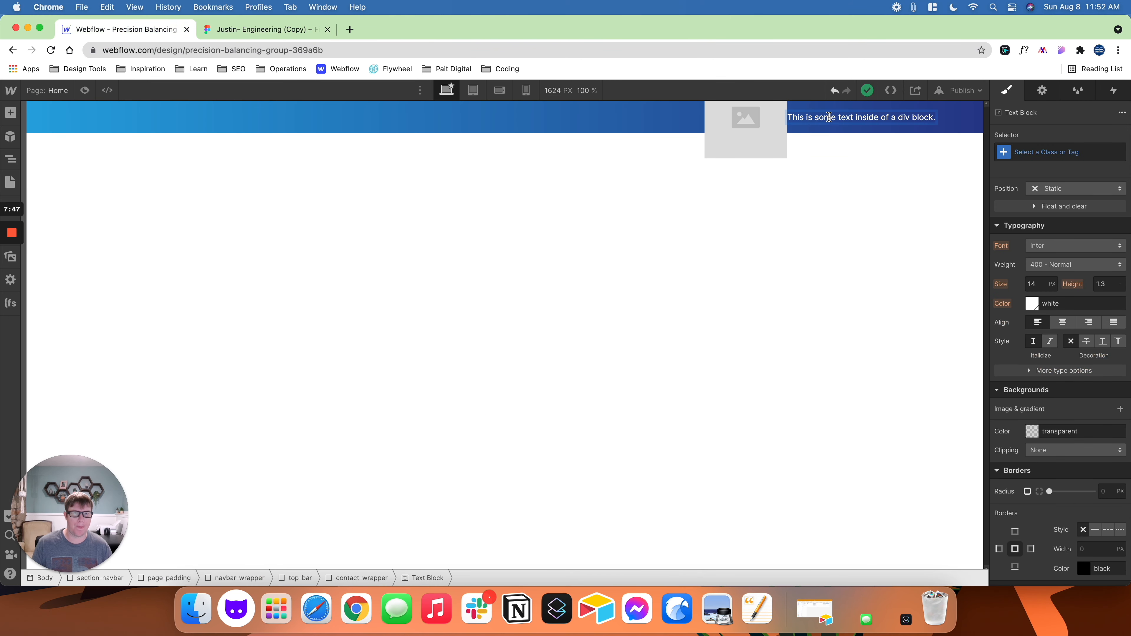
{"action": "double_click", "coordinate": [828, 118]}
{"action": "key", "text": "super+a"}
{"action": "key", "text": "super+v"}
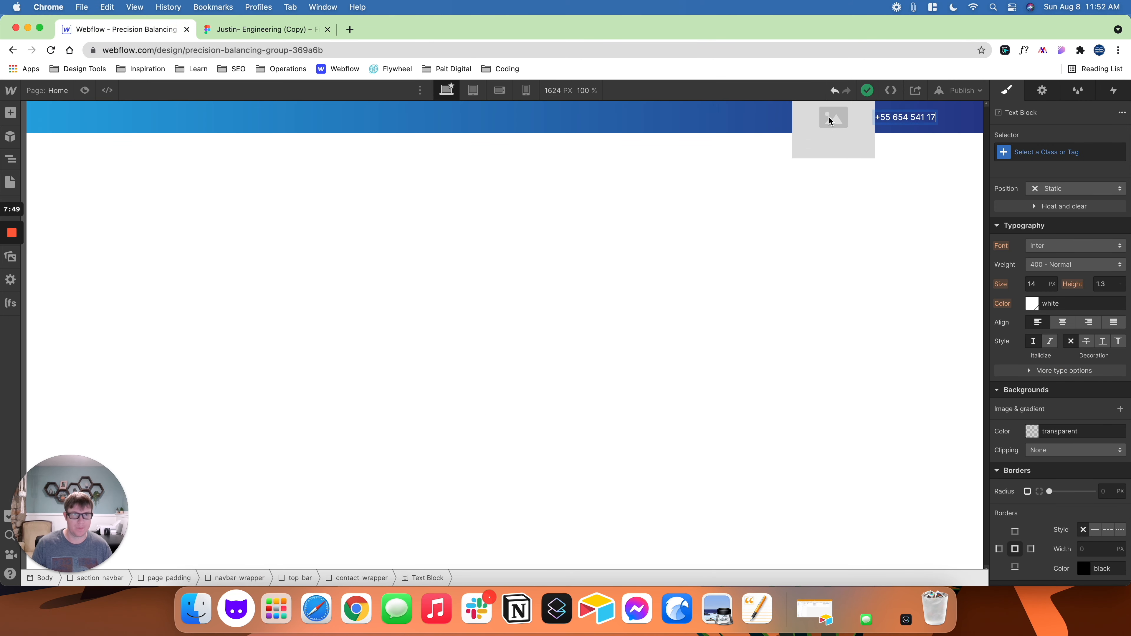
{"action": "left_click", "coordinate": [850, 232]}
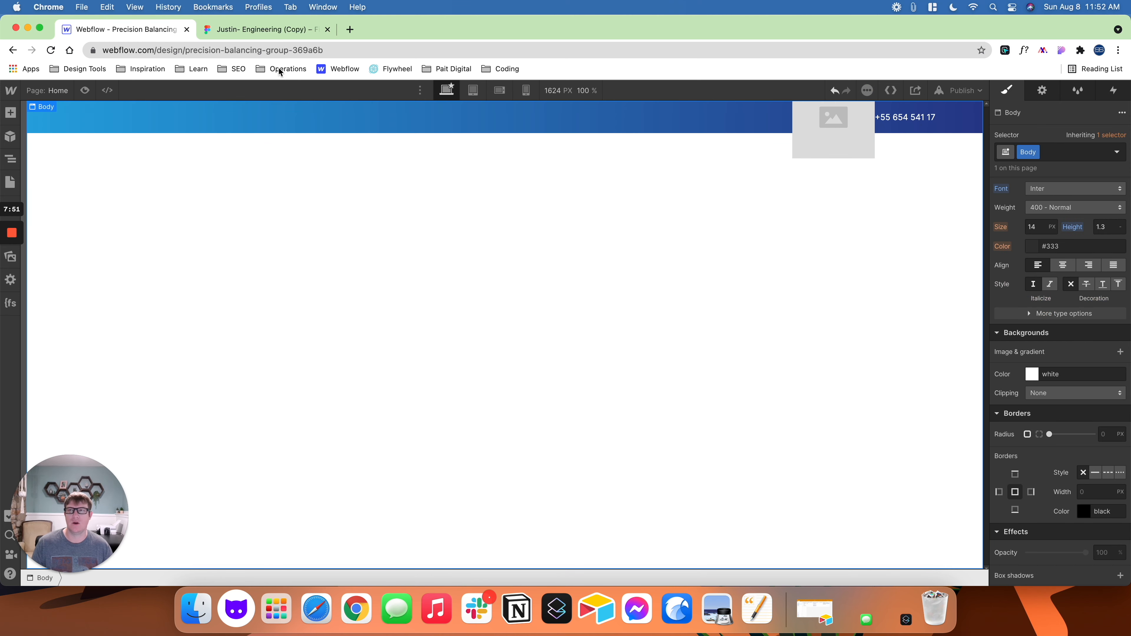
- Switch to Figma and export the phone icon in the contact bar as an SVG
{"action": "left_click", "coordinate": [272, 30]}
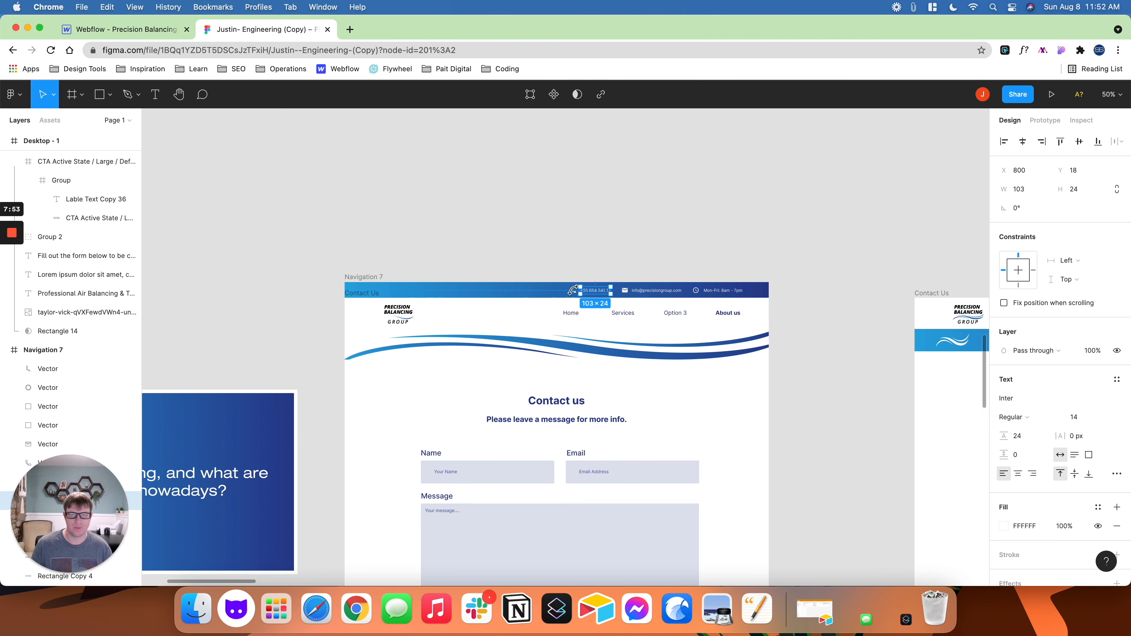
{"action": "left_click", "coordinate": [577, 262]}
{"action": "key", "text": "shift+0"}
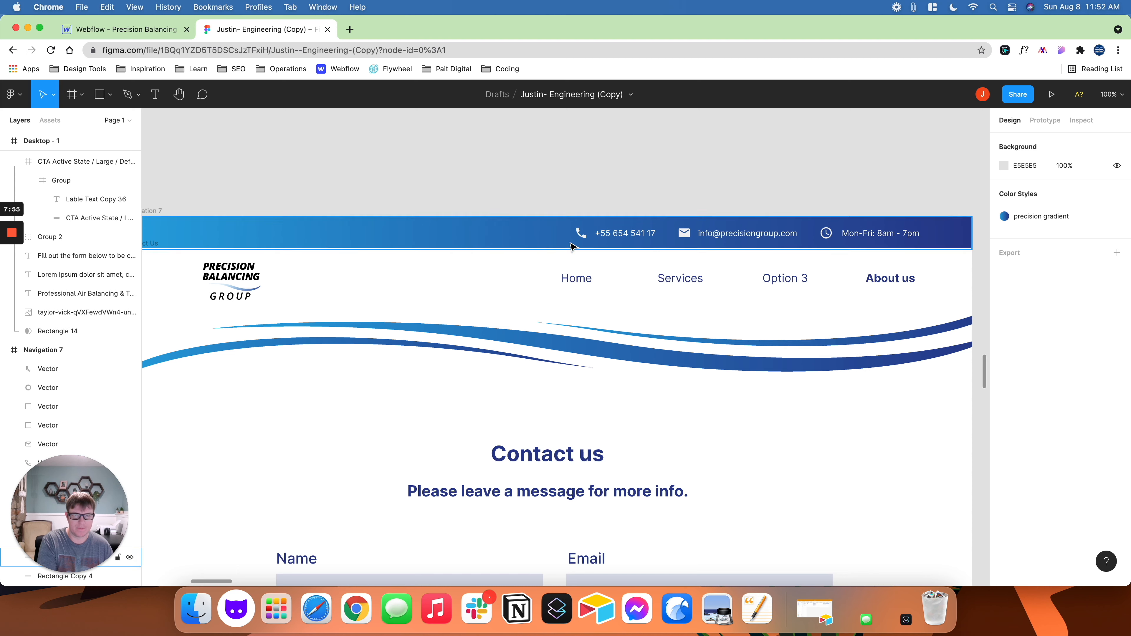
{"action": "left_click", "coordinate": [581, 233]}
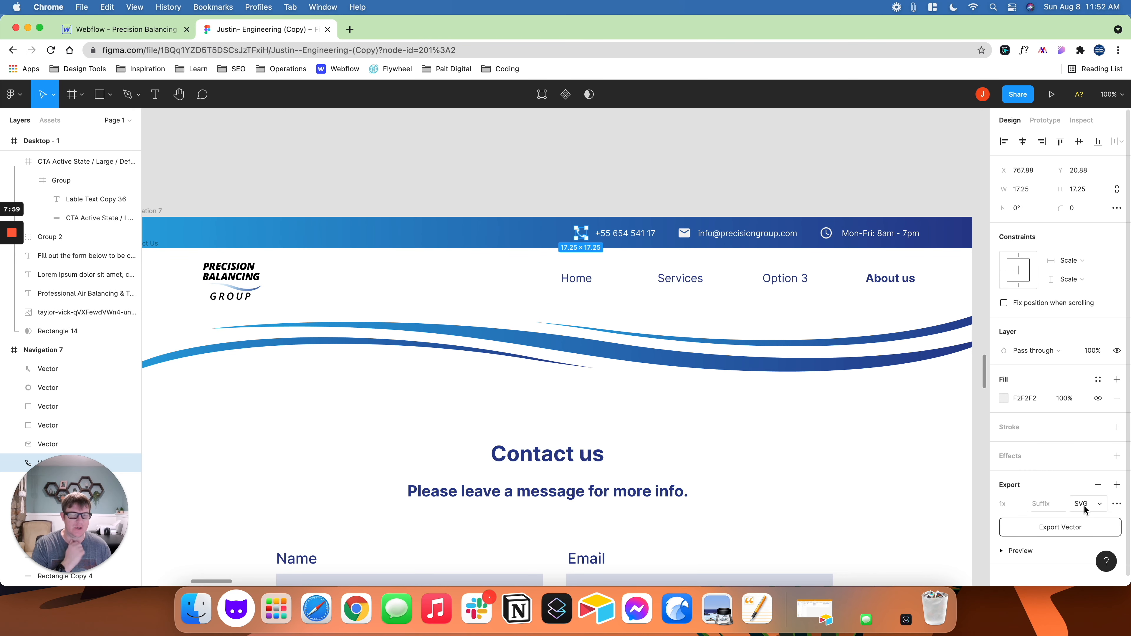
{"action": "left_click", "coordinate": [1074, 528]}
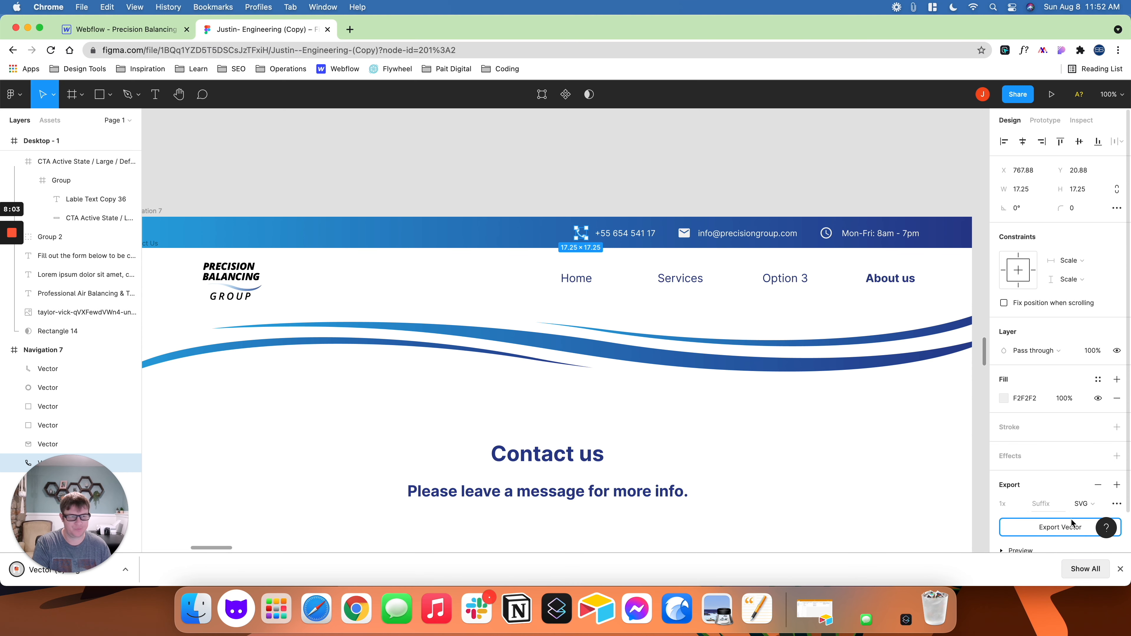
- Back in Webflow, replace contact-wrapper's placeholder image by uploading Vector (3).svg from Downloads
{"action": "left_click", "coordinate": [139, 33]}
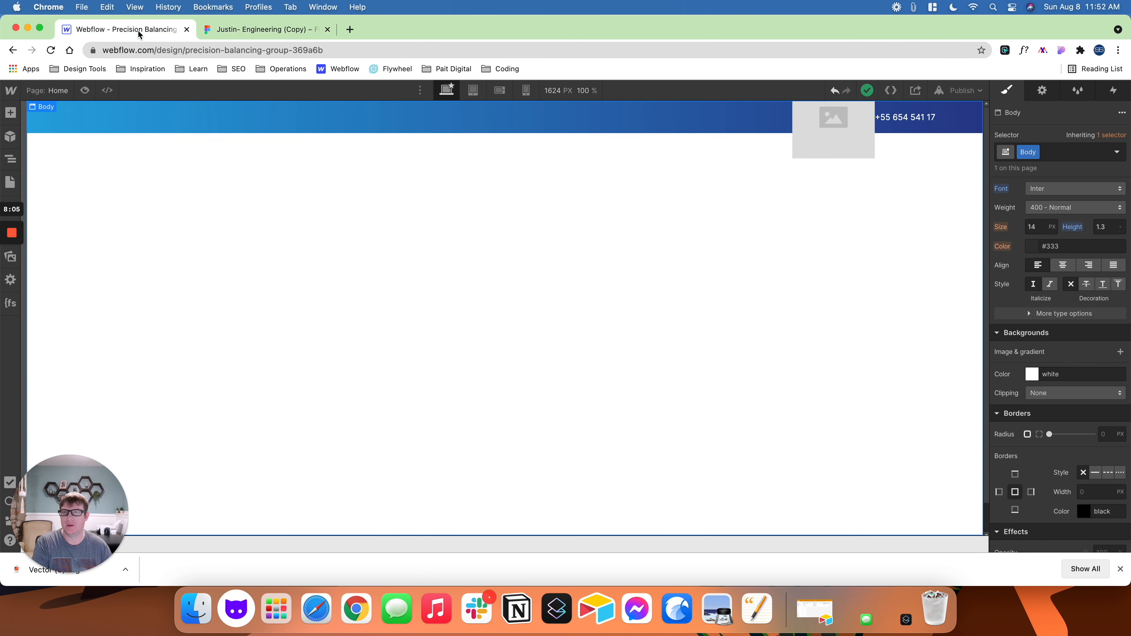
{"action": "left_click", "coordinate": [816, 123]}
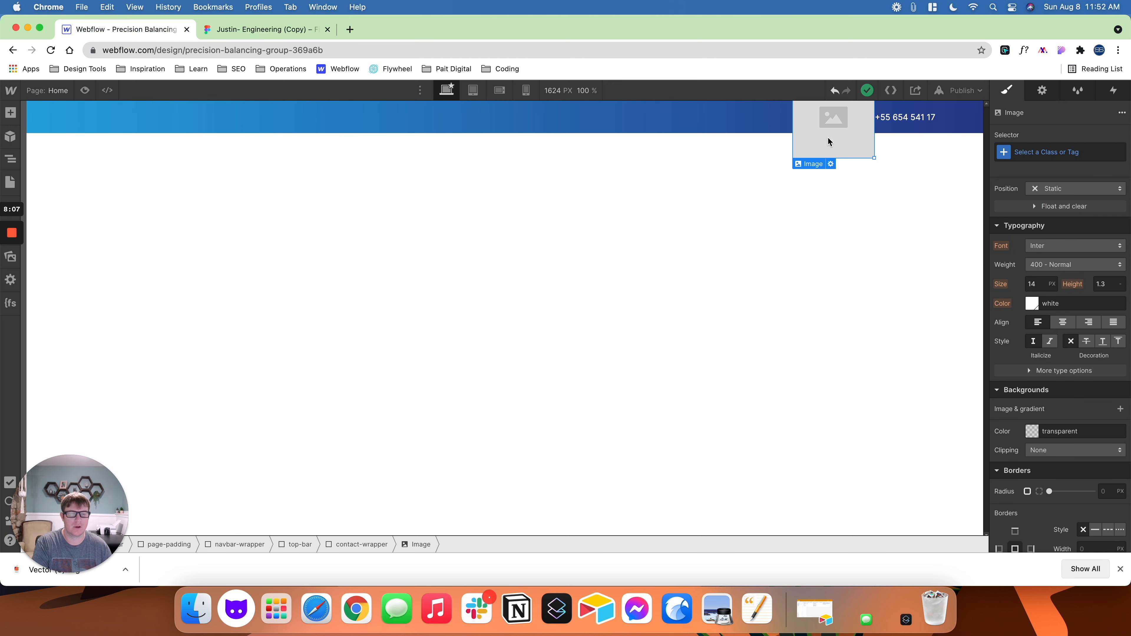
{"action": "left_click", "coordinate": [831, 164]}
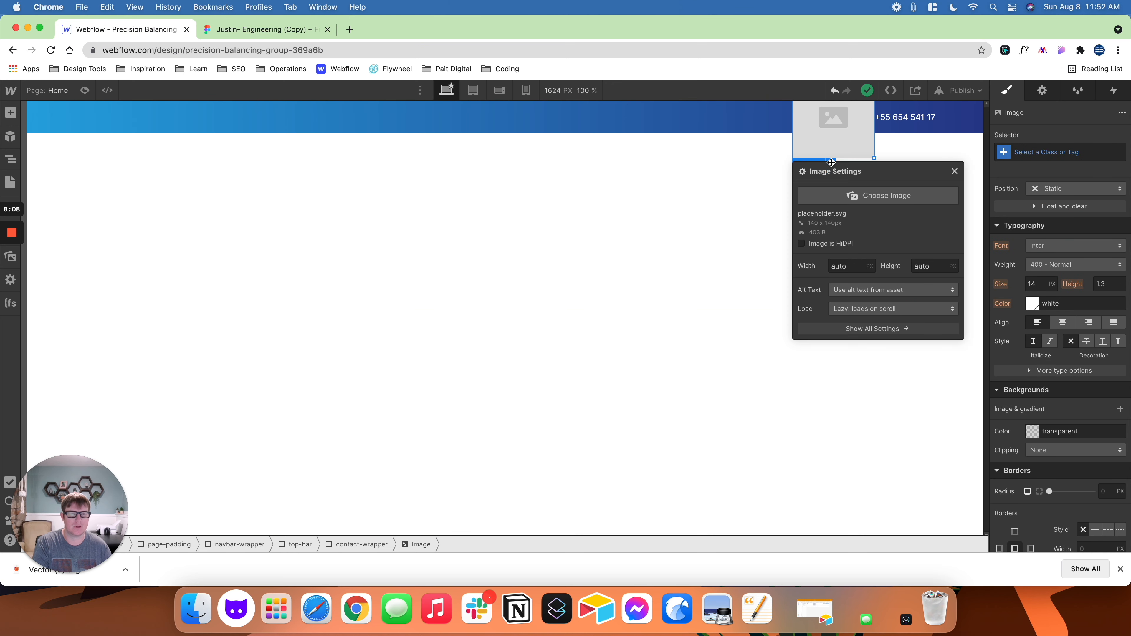
{"action": "left_click", "coordinate": [841, 197]}
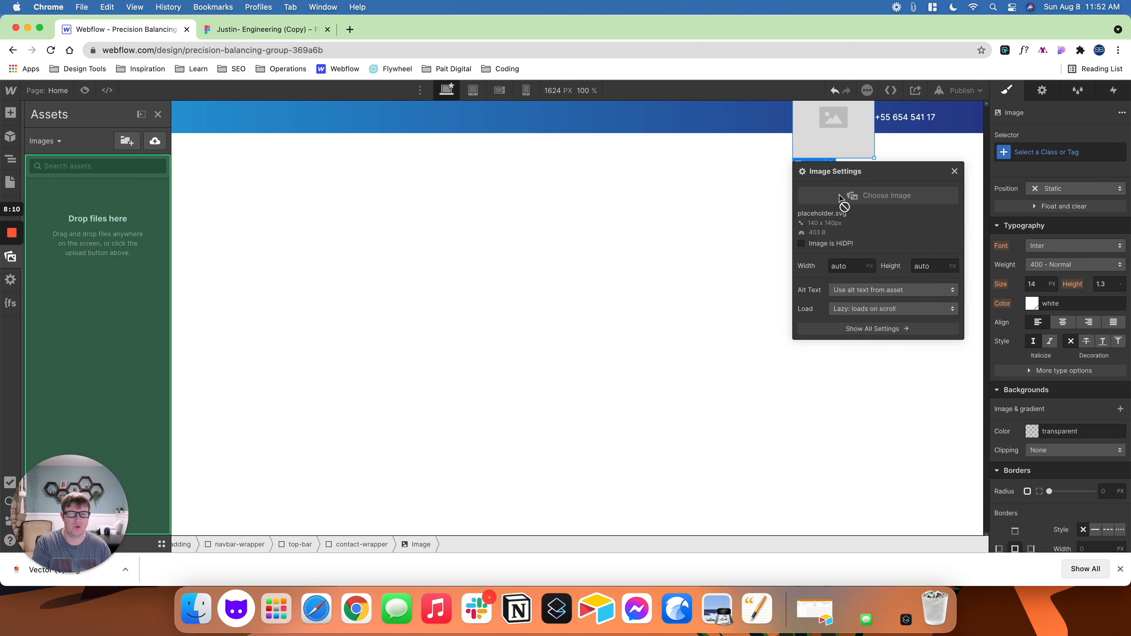
{"action": "left_click", "coordinate": [154, 142]}
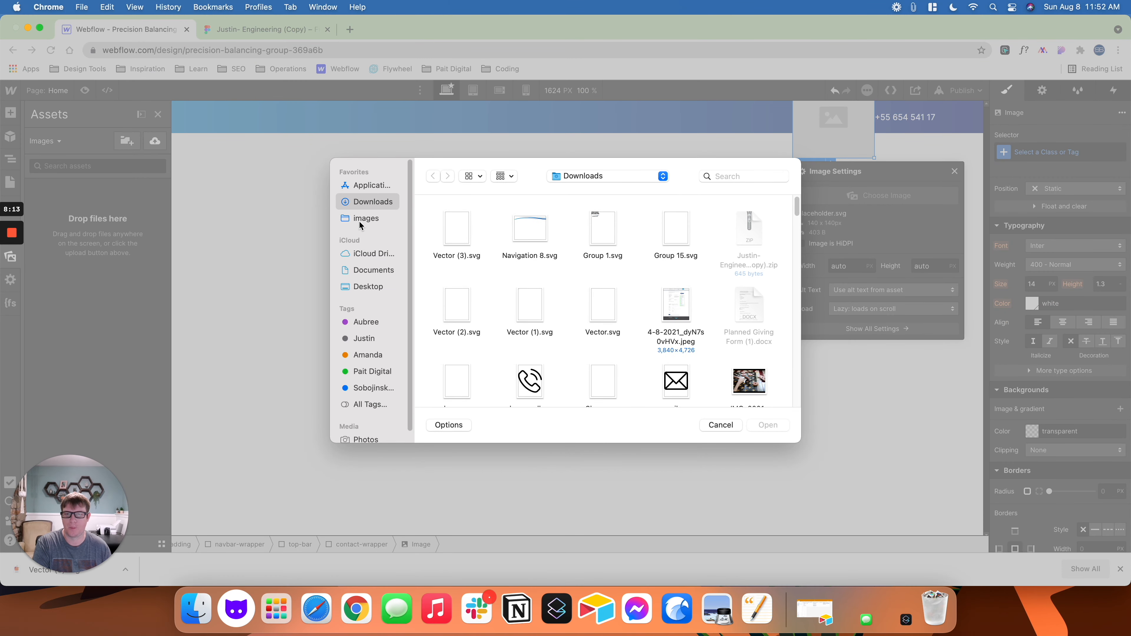
{"action": "double_click", "coordinate": [455, 227]}
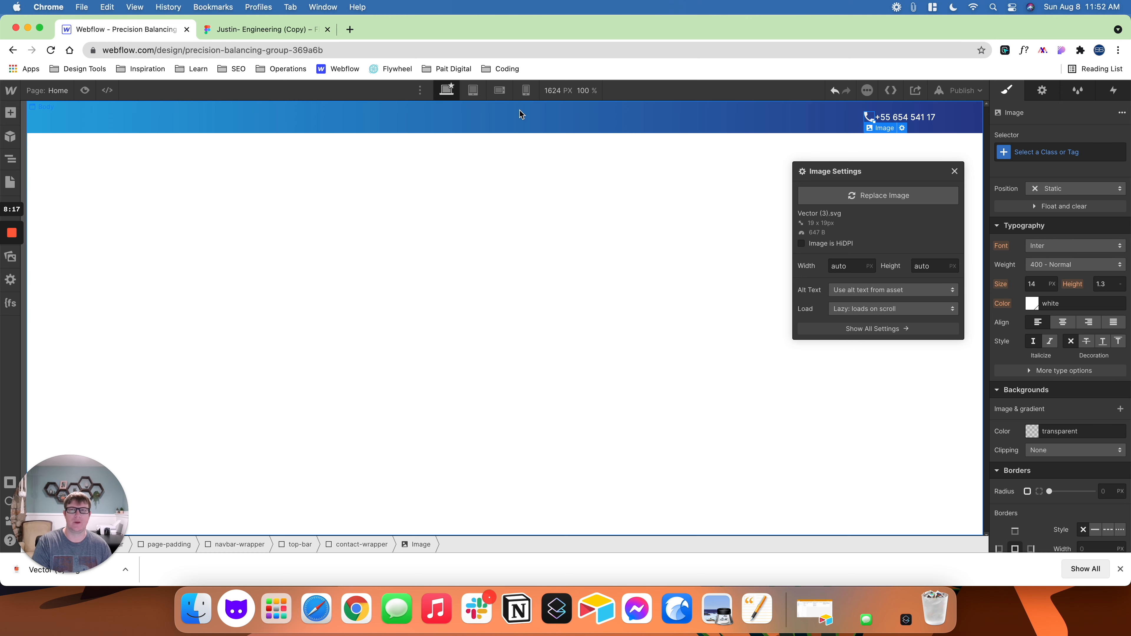
- Check the icon spacing in Figma and give the phone number's text block in Webflow a 15 px left margin
{"action": "left_click", "coordinate": [265, 29]}
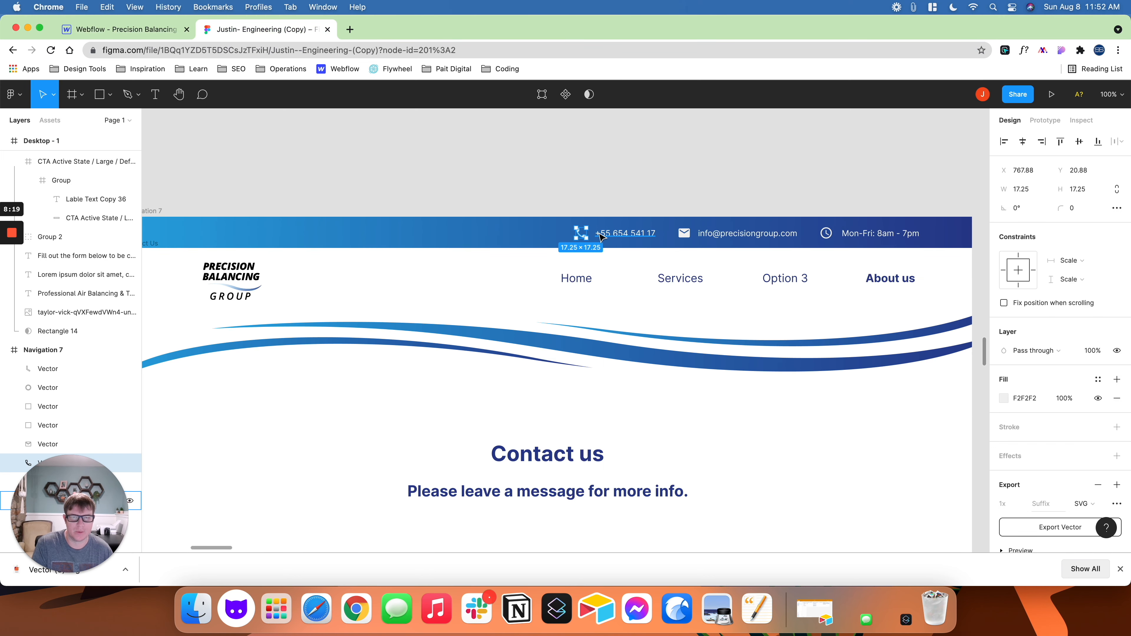
{"action": "left_click", "coordinate": [155, 30]}
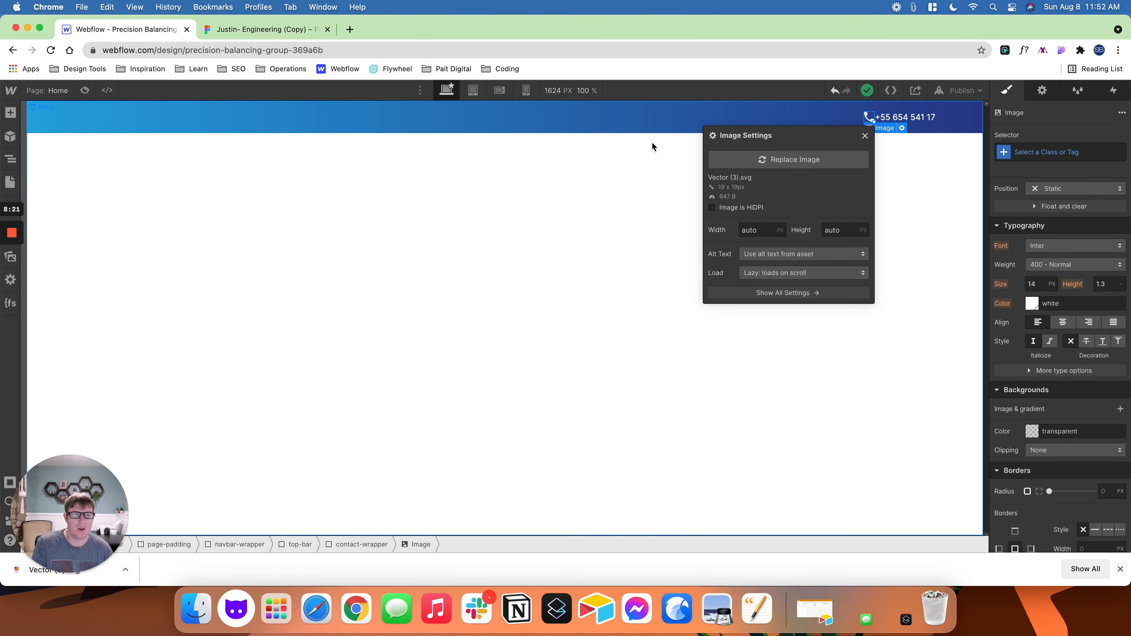
{"action": "left_click", "coordinate": [903, 121]}
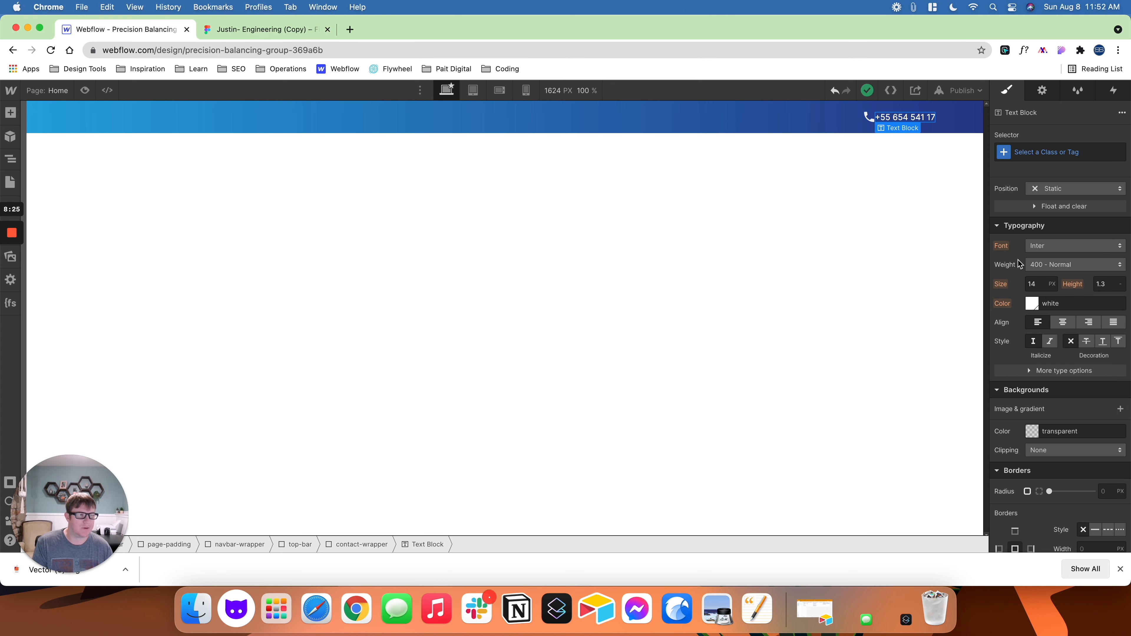
{"action": "scroll", "coordinate": [1024, 246], "scroll_direction": "up", "scroll_amount": 5}
{"action": "left_click_drag", "start_coordinate": [1008, 332], "coordinate": [997, 332]}
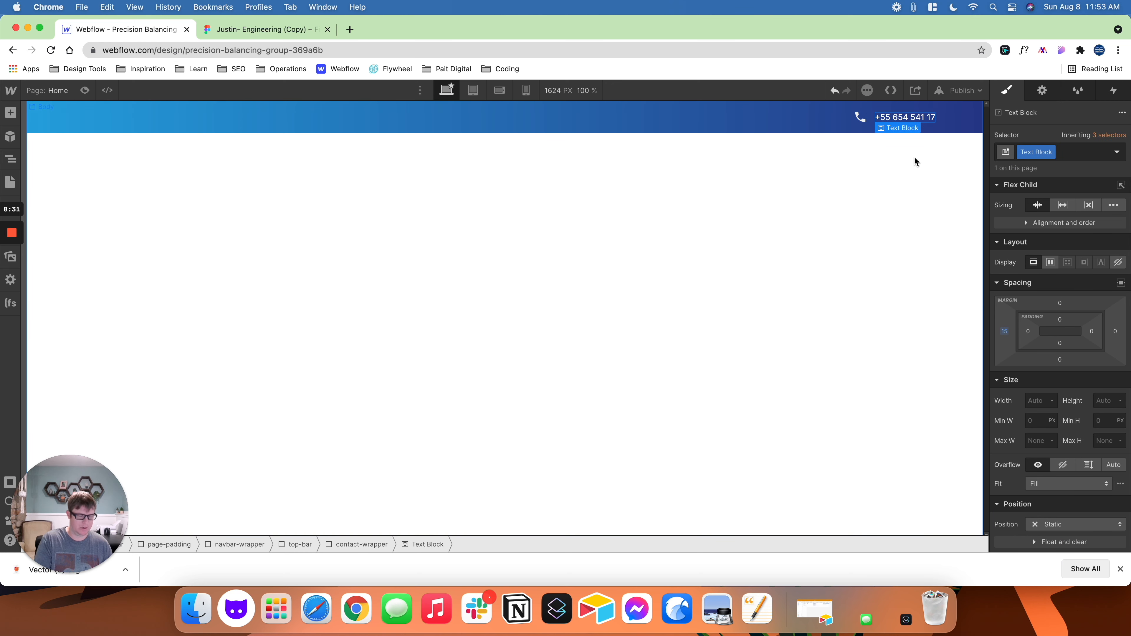
- Give contact-wrapper a 15 px left margin and duplicate it twice
{"action": "key", "text": "Escape"}
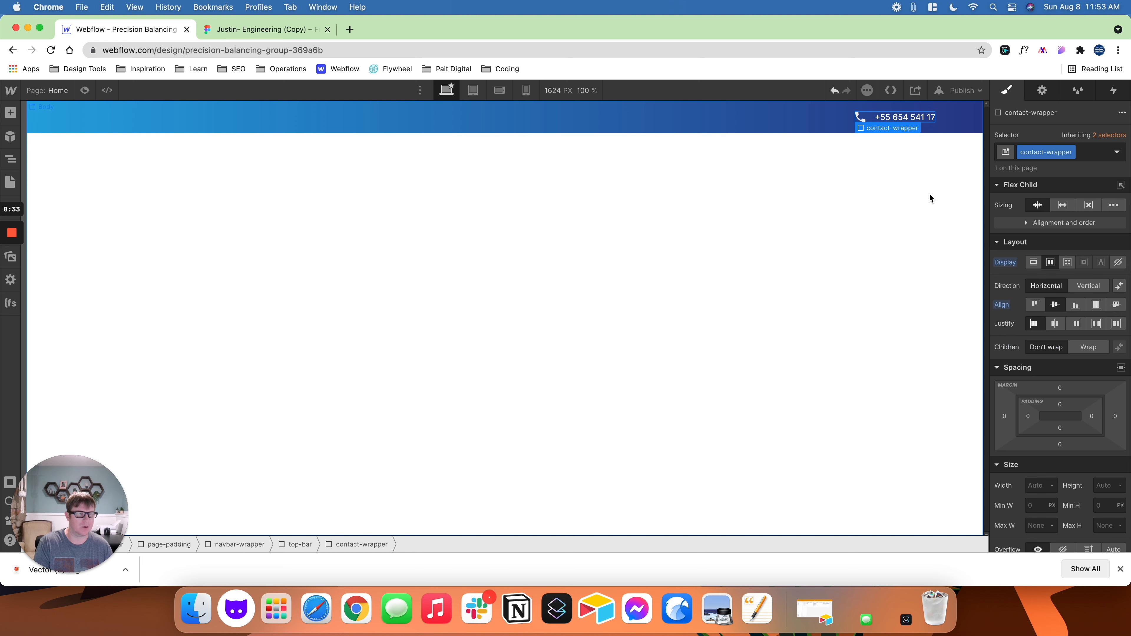
{"action": "left_click_drag", "start_coordinate": [1004, 418], "coordinate": [998, 419]}
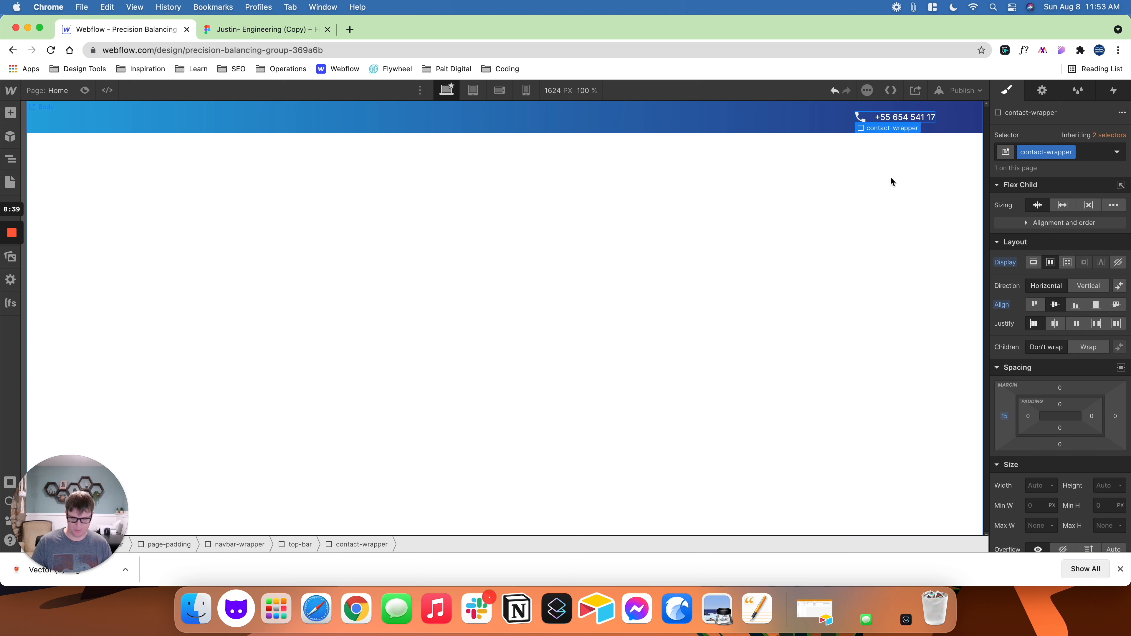
{"action": "key", "text": "super+d"}
{"action": "key", "text": "super+d"}
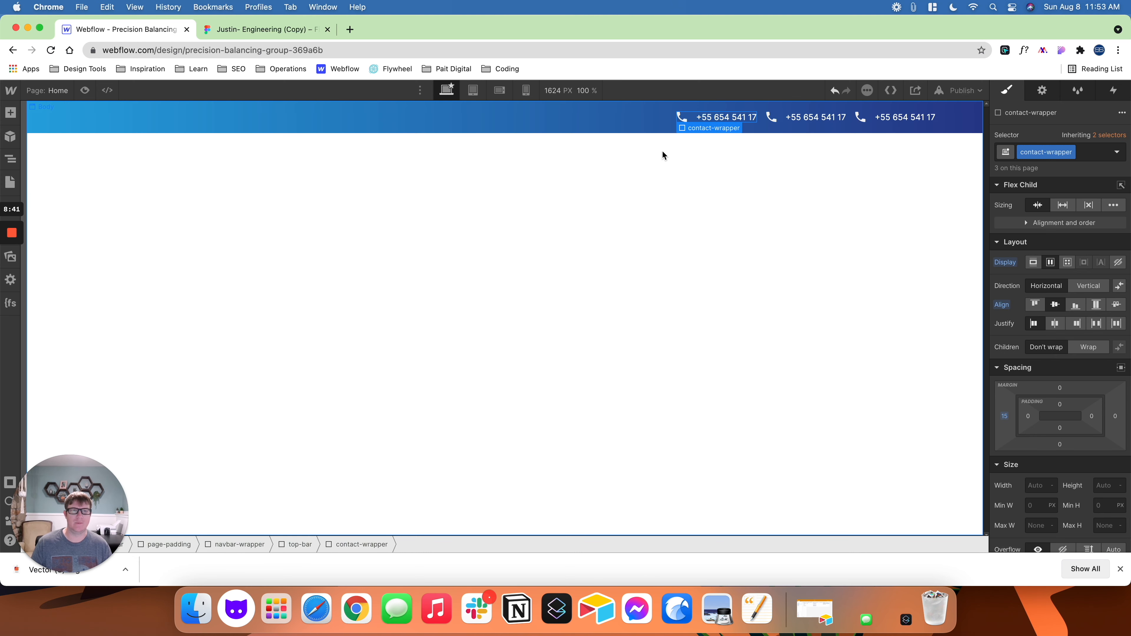
- Copy the e-mail address from the Figma contact bar and replace the middle contact item's text in Webflow with it
{"action": "left_click", "coordinate": [253, 29]}
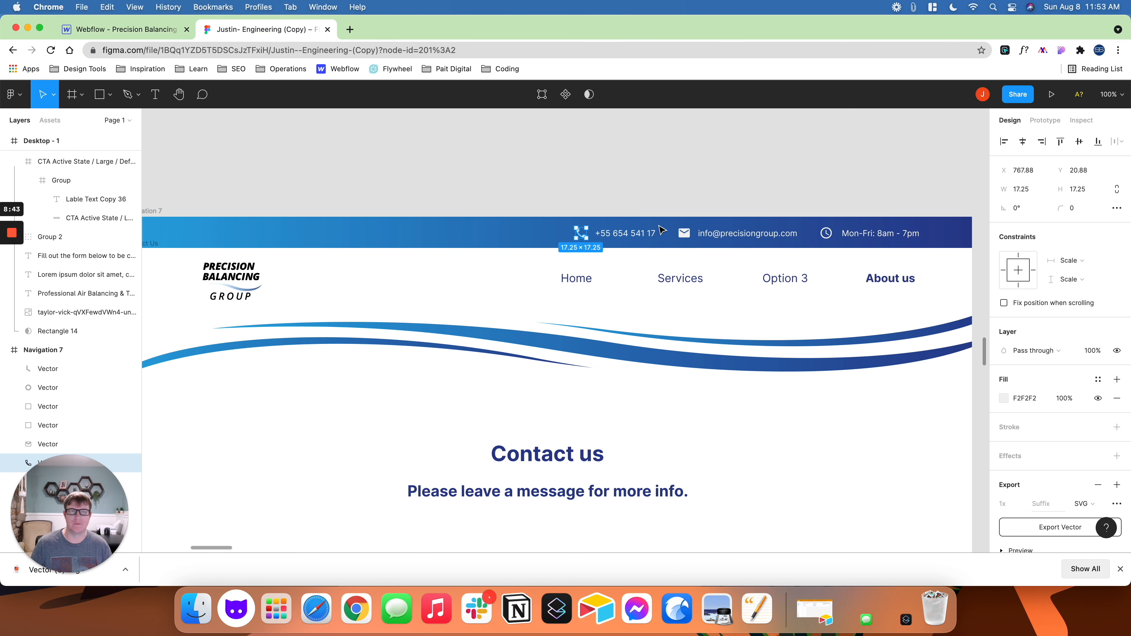
{"action": "left_click", "coordinate": [717, 234]}
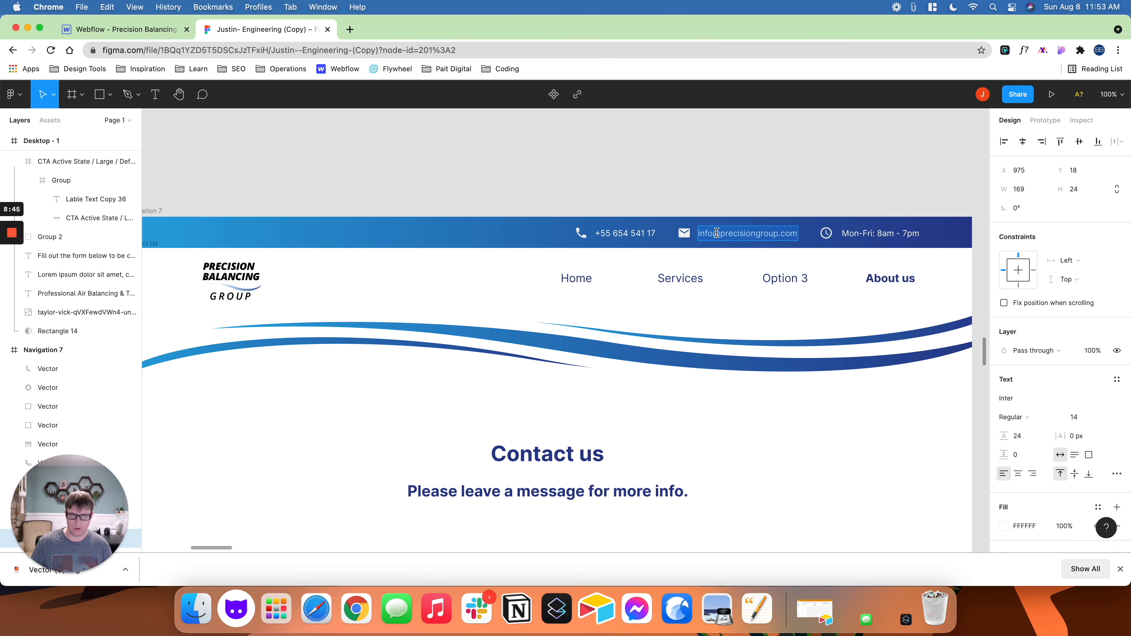
{"action": "left_click", "coordinate": [151, 30]}
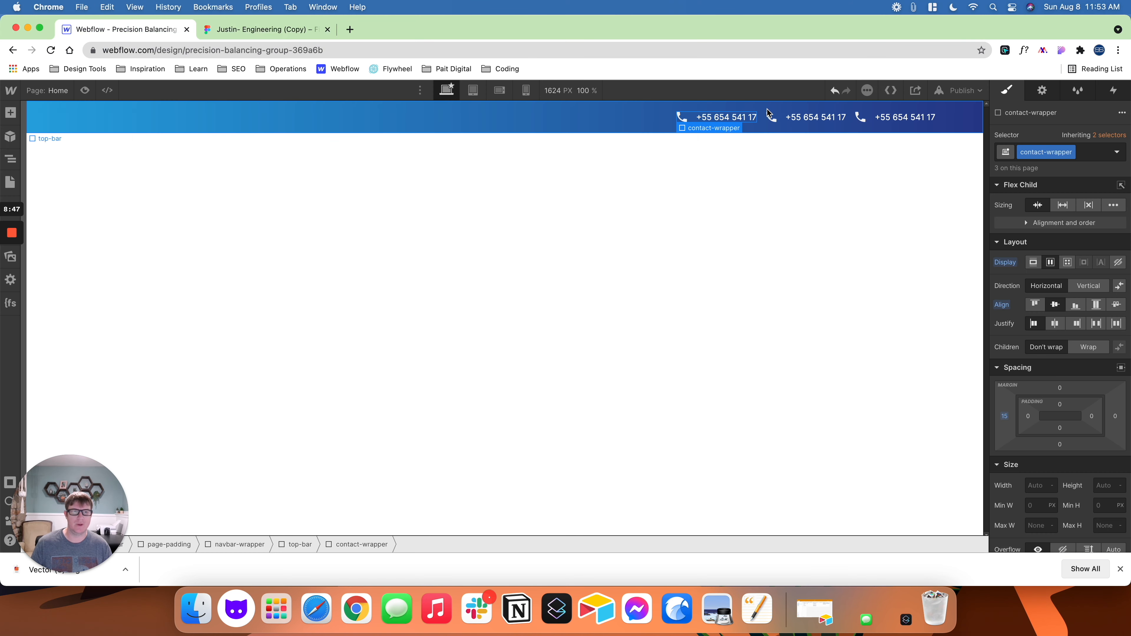
{"action": "double_click", "coordinate": [795, 114]}
{"action": "key", "text": "super+v"}
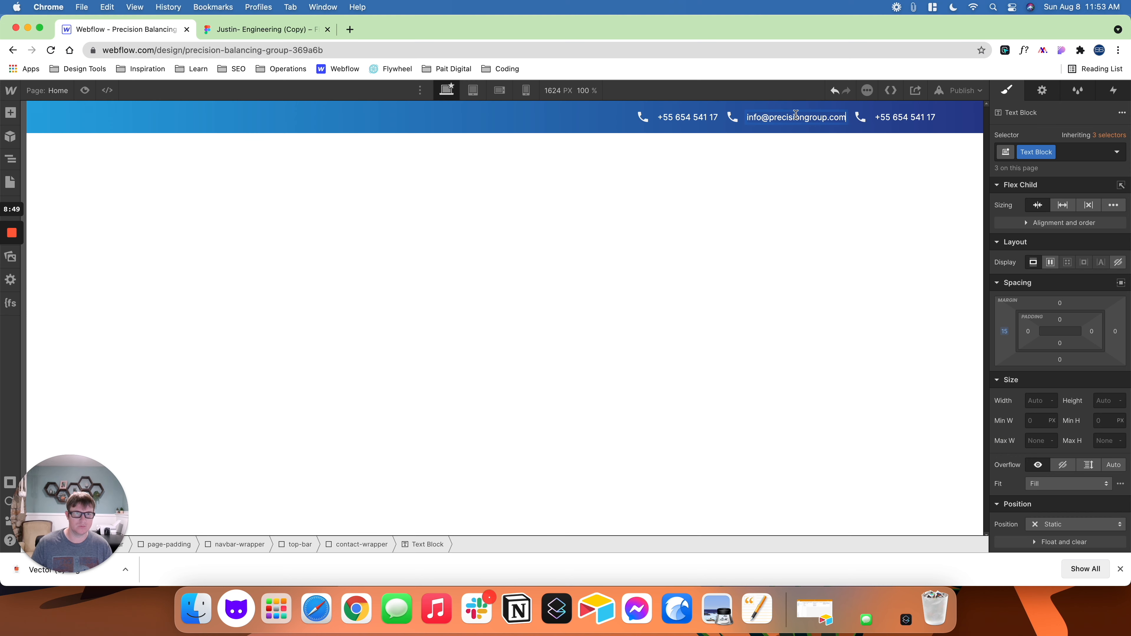
- Copy the opening hours from Figma and set the last contact item's text in Webflow to "Mon-Fri: 8am - 7pm"
{"action": "left_click", "coordinate": [248, 30]}
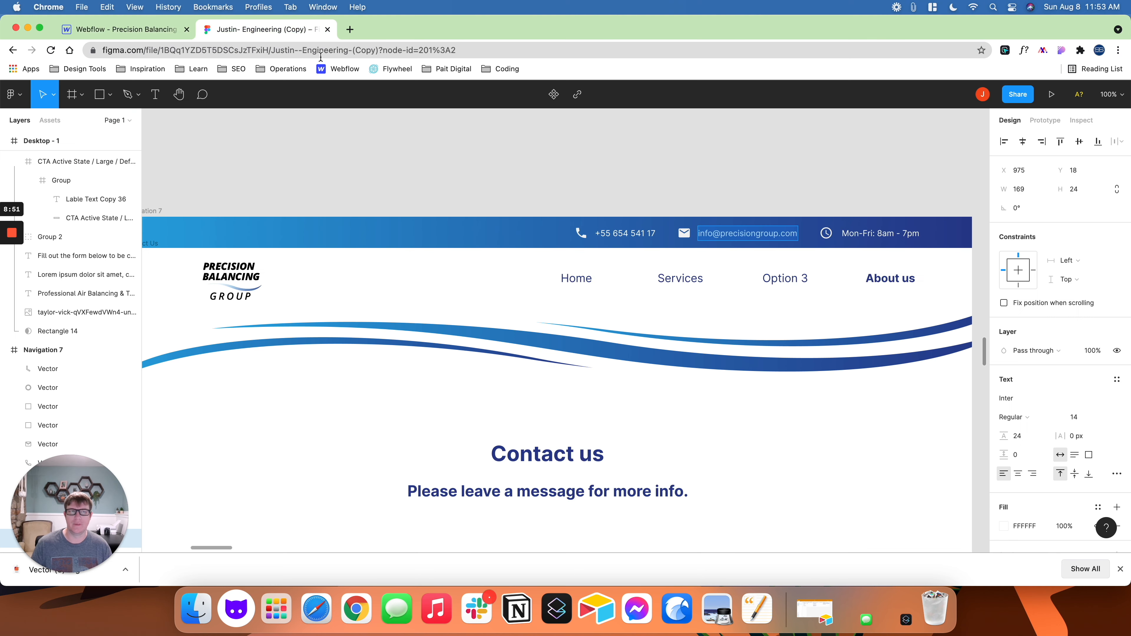
{"action": "left_click", "coordinate": [865, 234]}
{"action": "left_click", "coordinate": [865, 234]}
{"action": "key", "text": "cmd+c"}
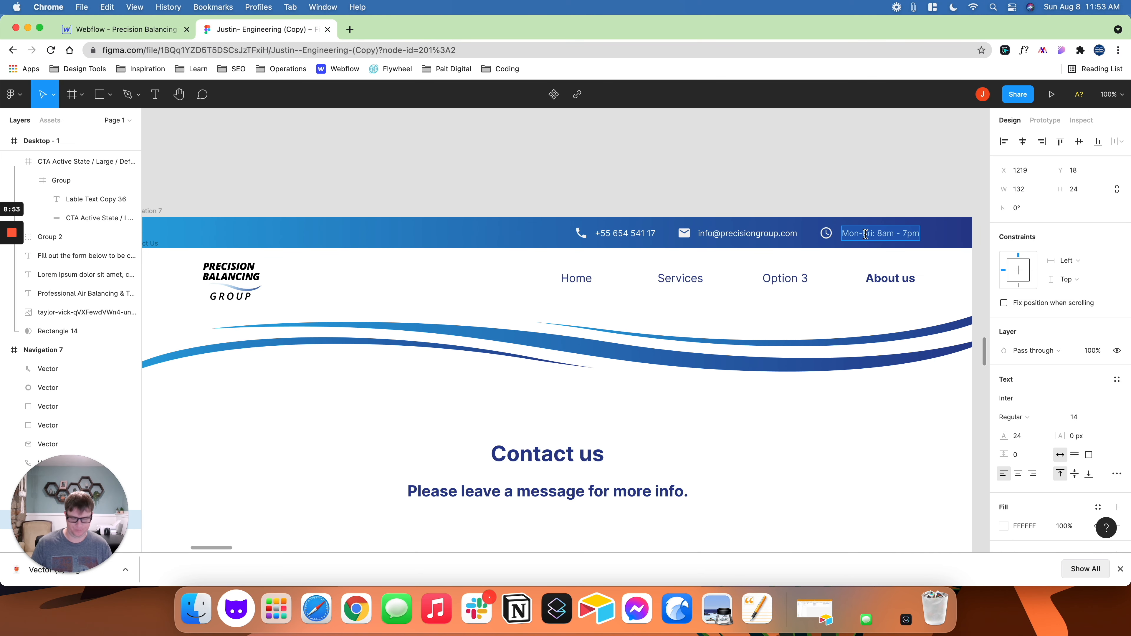
{"action": "left_click", "coordinate": [124, 29]}
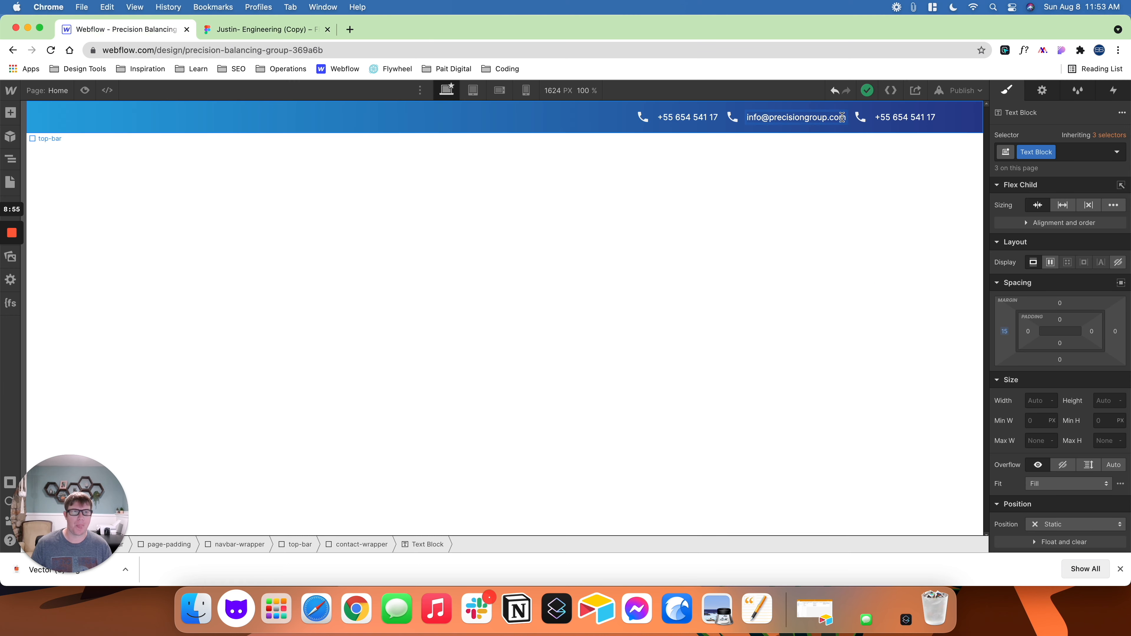
{"action": "left_click", "coordinate": [888, 117]}
{"action": "double_click", "coordinate": [888, 117]}
{"action": "key", "text": "cmd+v"}
{"action": "key", "text": "Escape"}
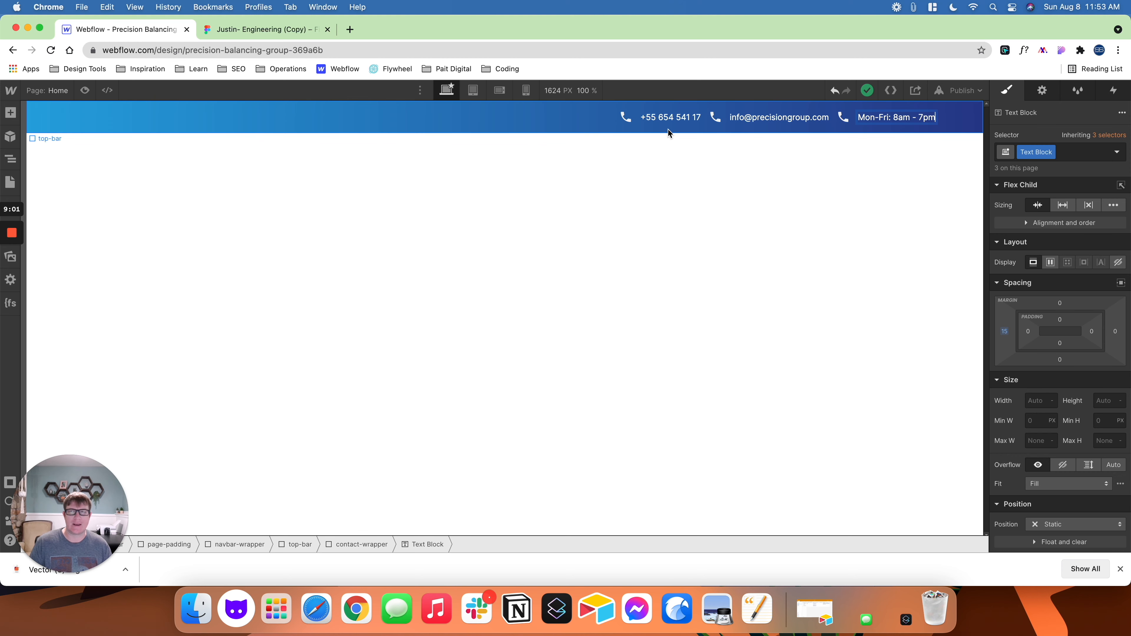
- Switch to Figma and export the envelope icon in the contact bar as an SVG
{"action": "left_click", "coordinate": [263, 35]}
{"action": "double_click", "coordinate": [685, 239]}
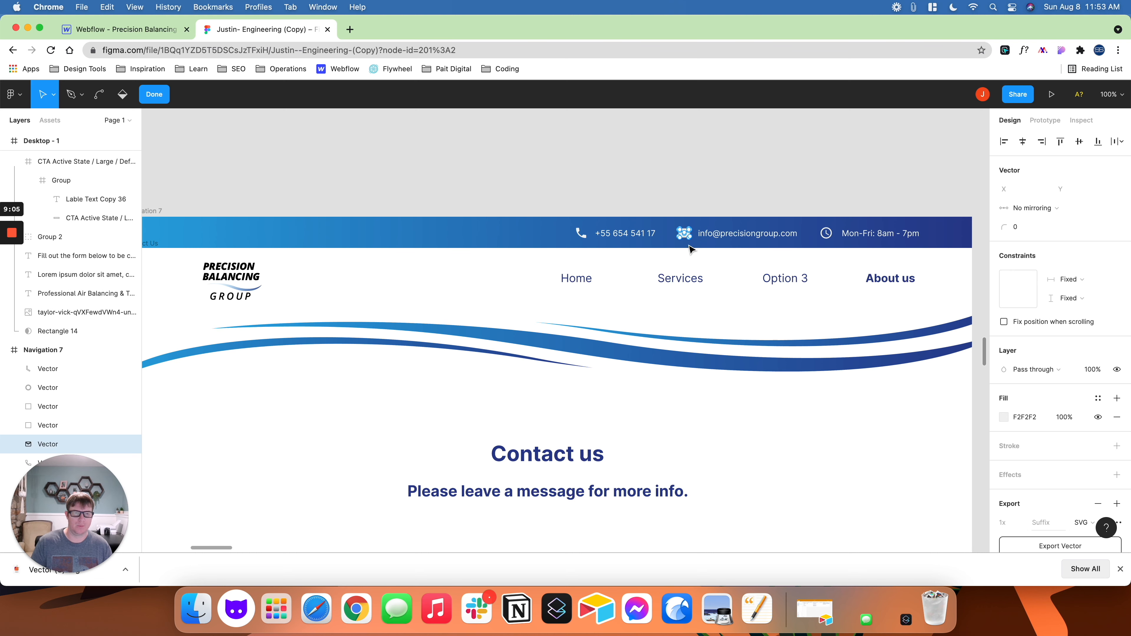
{"action": "left_click", "coordinate": [712, 190]}
{"action": "left_click", "coordinate": [684, 239]}
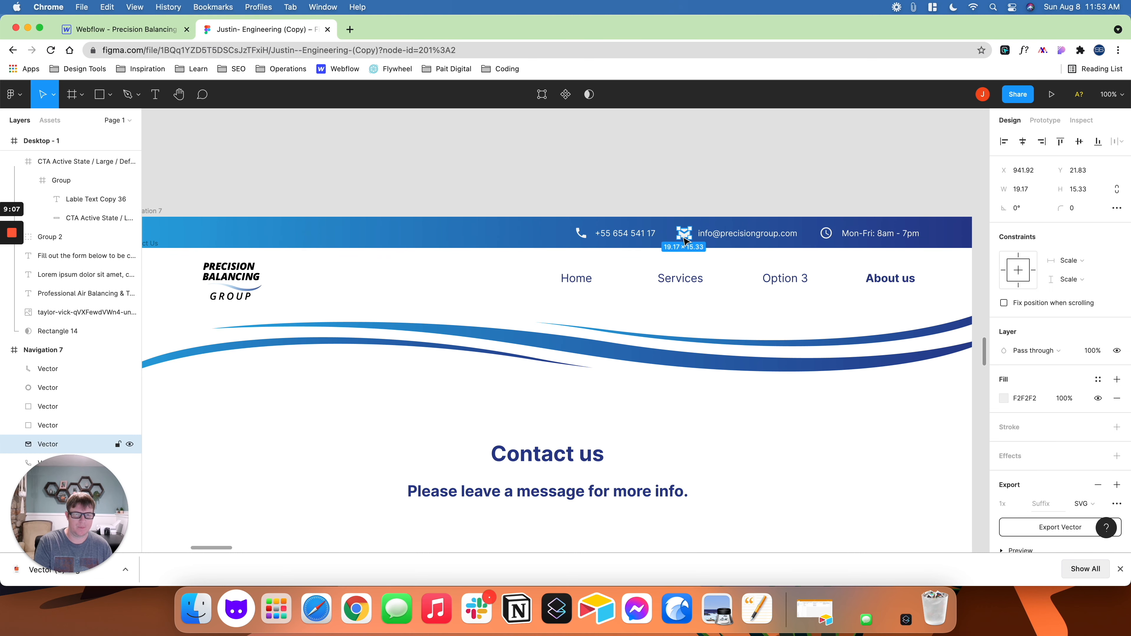
{"action": "scroll", "coordinate": [1062, 488], "scroll_direction": "down", "scroll_amount": 2}
{"action": "left_click", "coordinate": [1062, 485]}
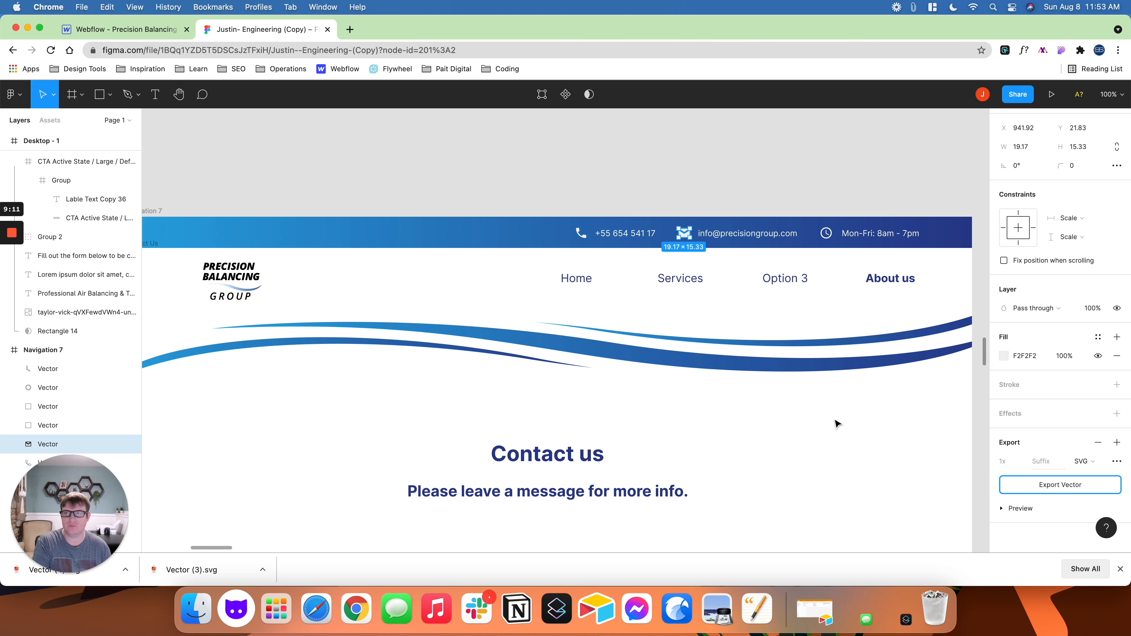
- Switch to Webflow and replace the e-mail item's phone icon with the uploaded envelope file Vector (4).svg
{"action": "left_click", "coordinate": [129, 29]}
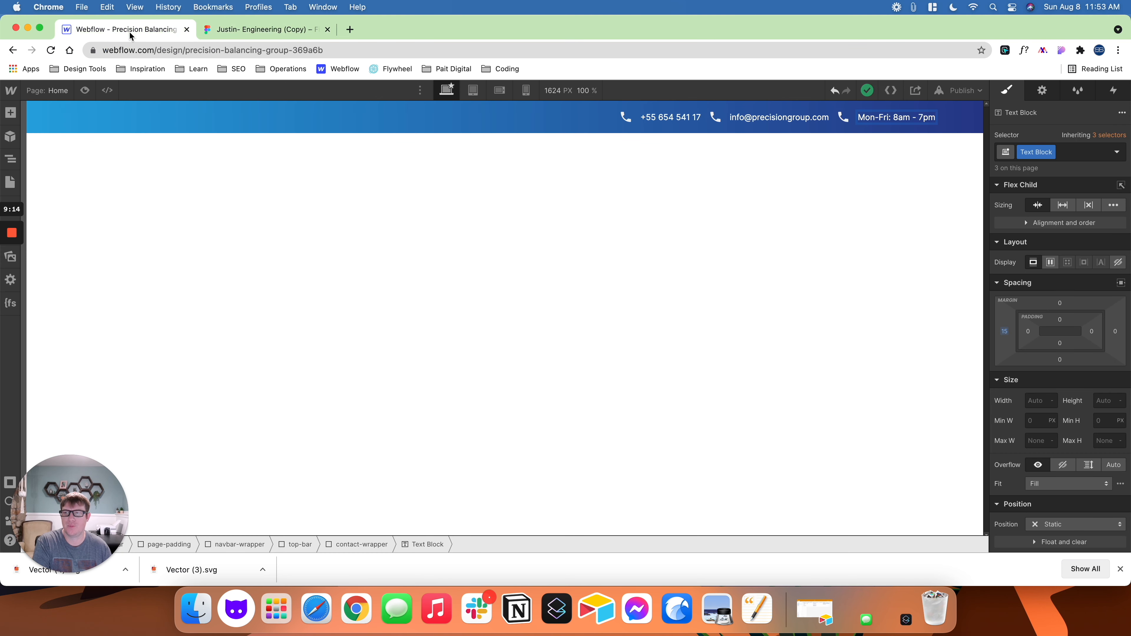
{"action": "left_click", "coordinate": [715, 118]}
{"action": "left_click", "coordinate": [749, 129]}
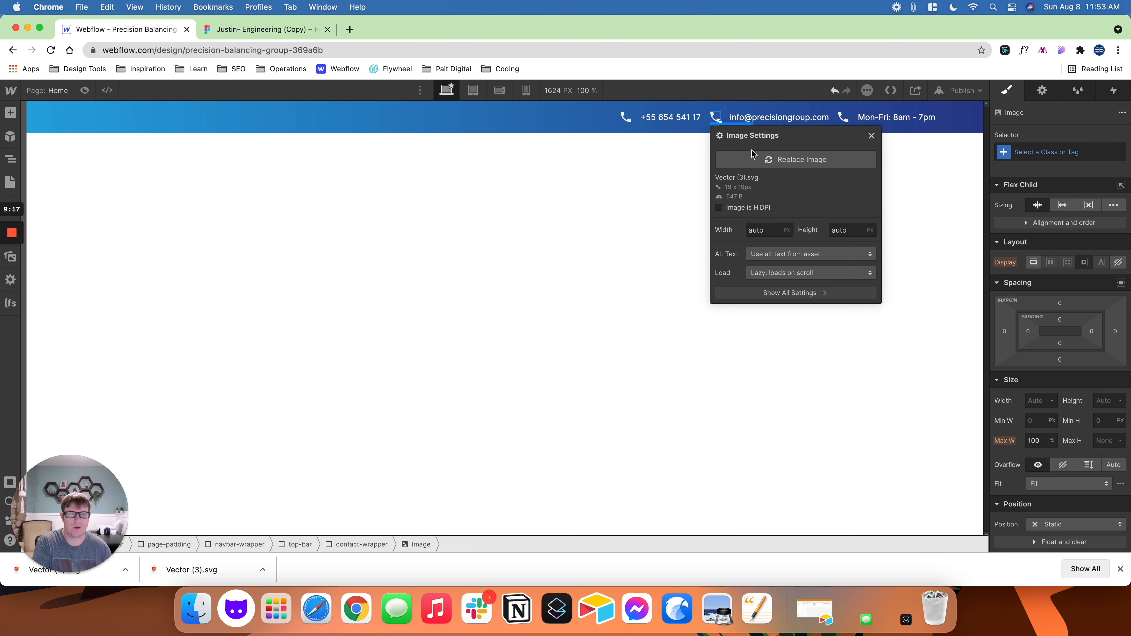
{"action": "left_click", "coordinate": [755, 161]}
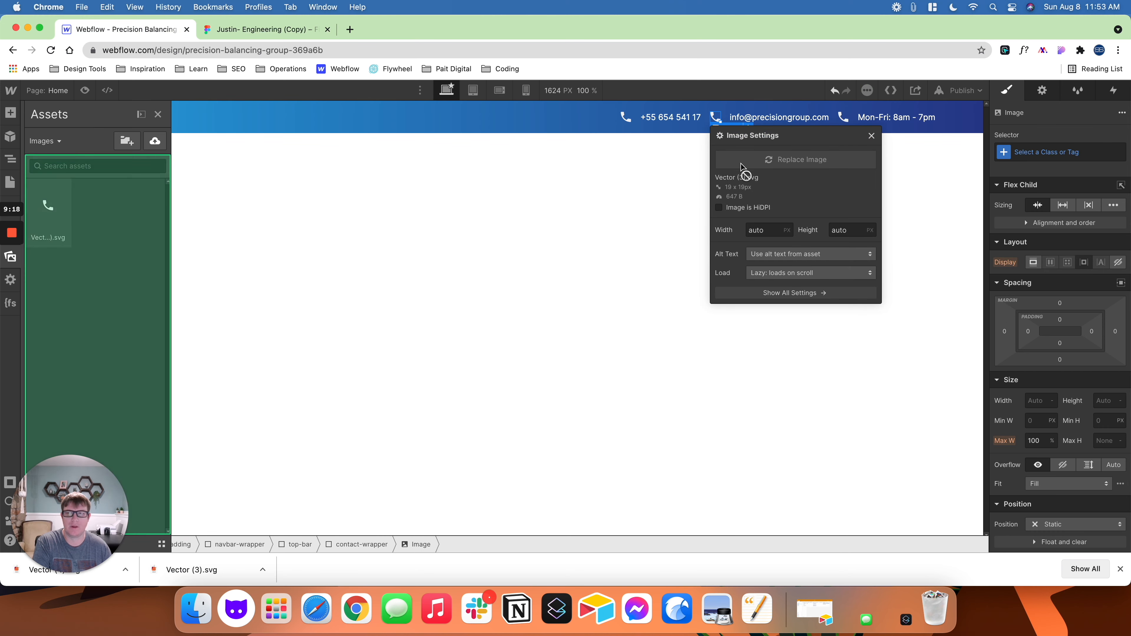
{"action": "left_click", "coordinate": [156, 141]}
{"action": "double_click", "coordinate": [452, 226]}
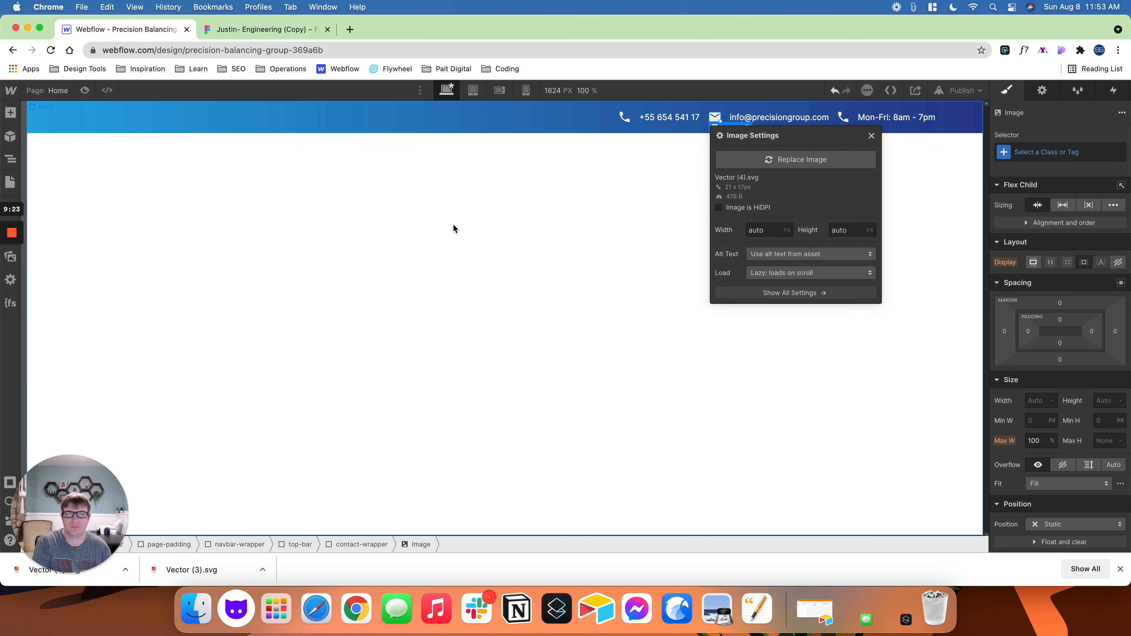
{"action": "left_click", "coordinate": [869, 136]}
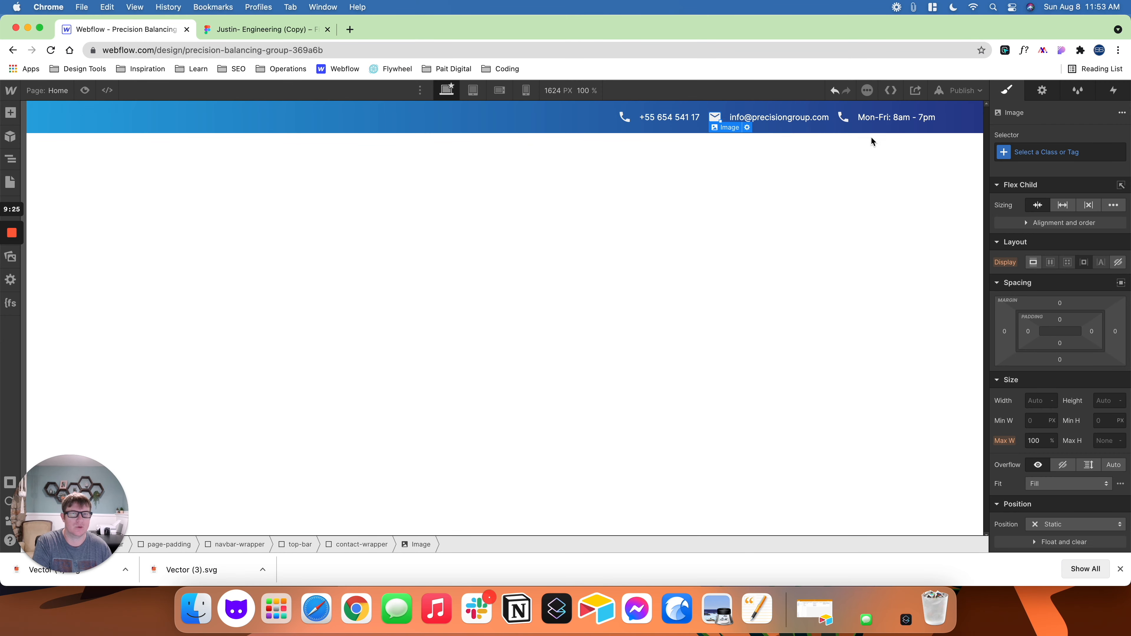
- Switch to Figma and group the clock icon's hands and ring vectors in the contact bar
{"action": "left_click", "coordinate": [294, 29]}
{"action": "left_click", "coordinate": [807, 204]}
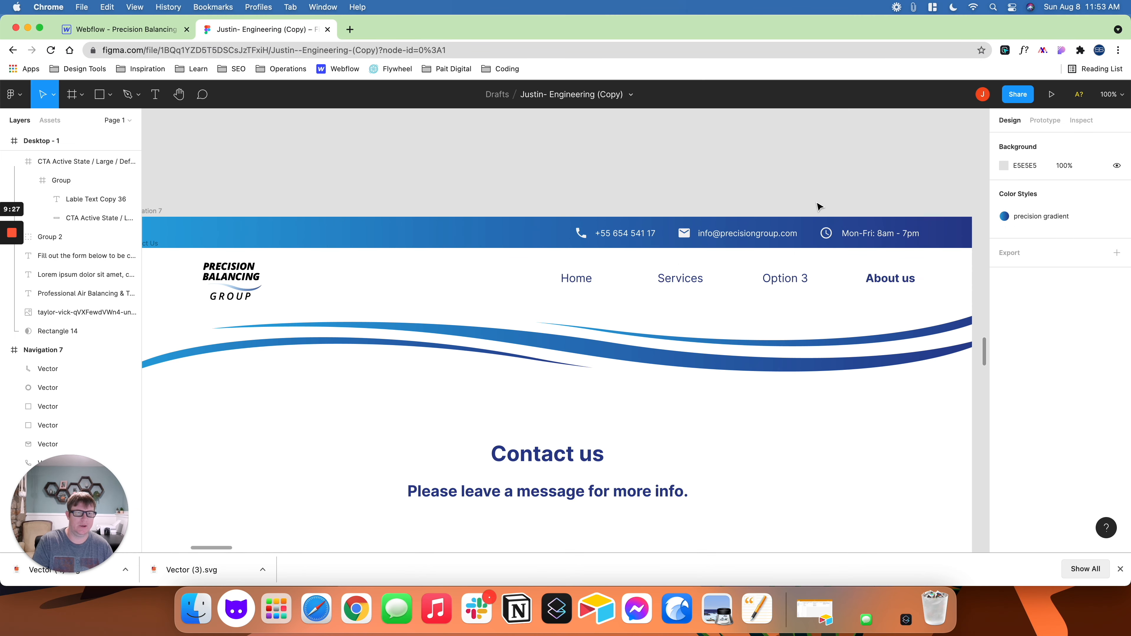
{"action": "scroll", "coordinate": [727, 212], "scroll_direction": "up", "scroll_amount": 5}
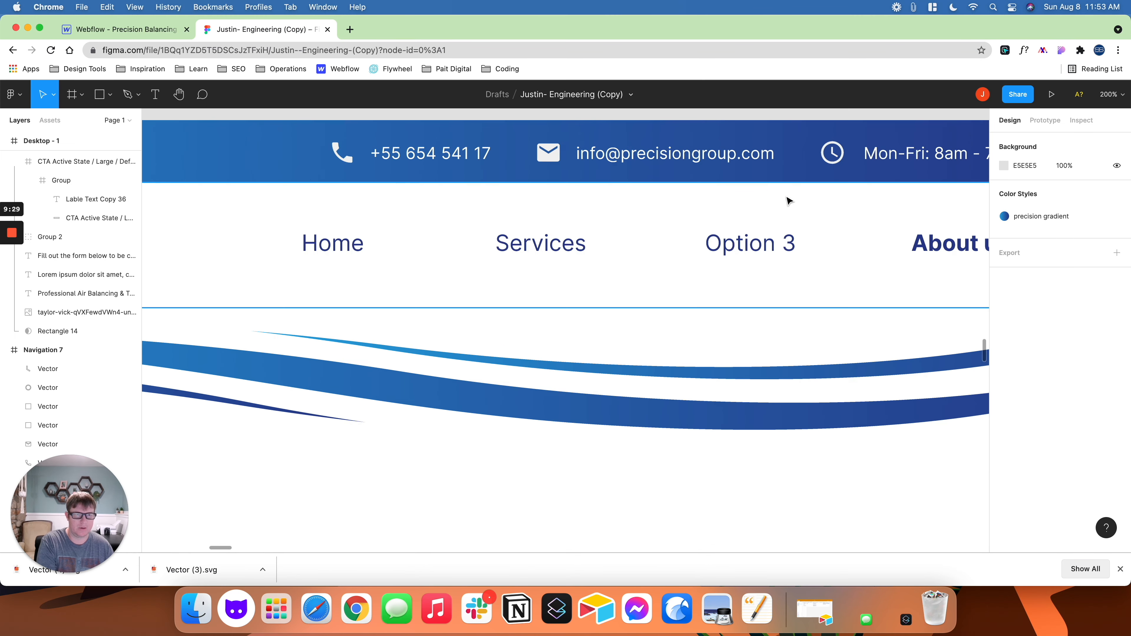
{"action": "scroll", "coordinate": [787, 200], "scroll_direction": "right", "scroll_amount": 8}
{"action": "scroll", "coordinate": [788, 200], "scroll_direction": "up", "scroll_amount": 3}
{"action": "left_click", "coordinate": [650, 237]}
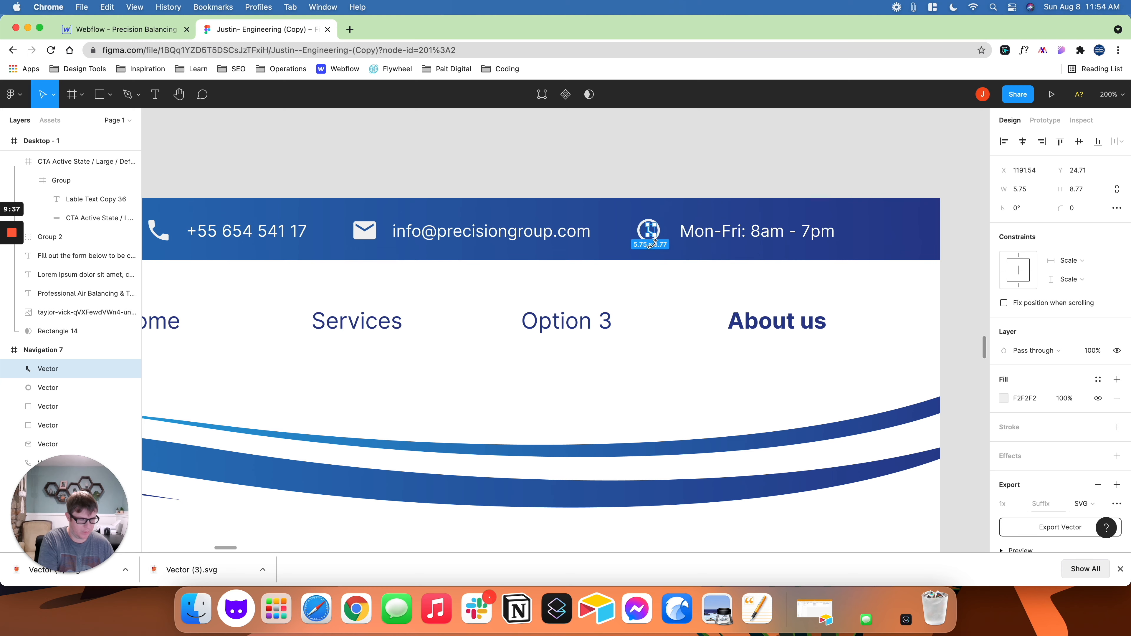
{"action": "key", "text": "super+equal"}
{"action": "left_click_drag", "start_coordinate": [676, 204], "coordinate": [581, 305]}
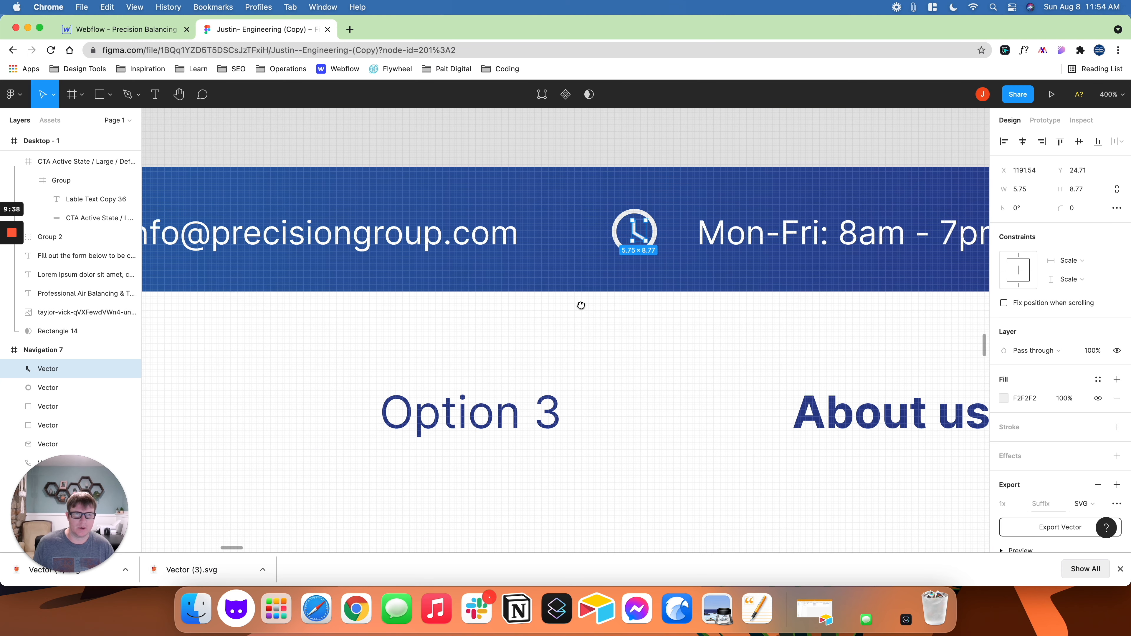
{"action": "left_click", "coordinate": [616, 241], "text": "shift"}
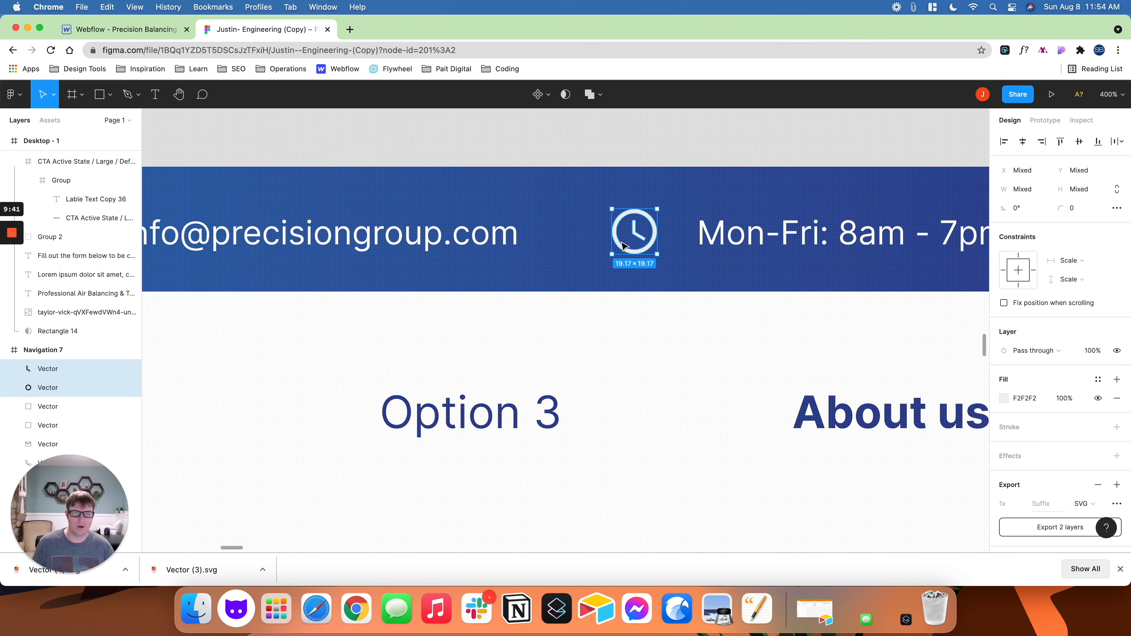
{"action": "key", "text": "super+g"}
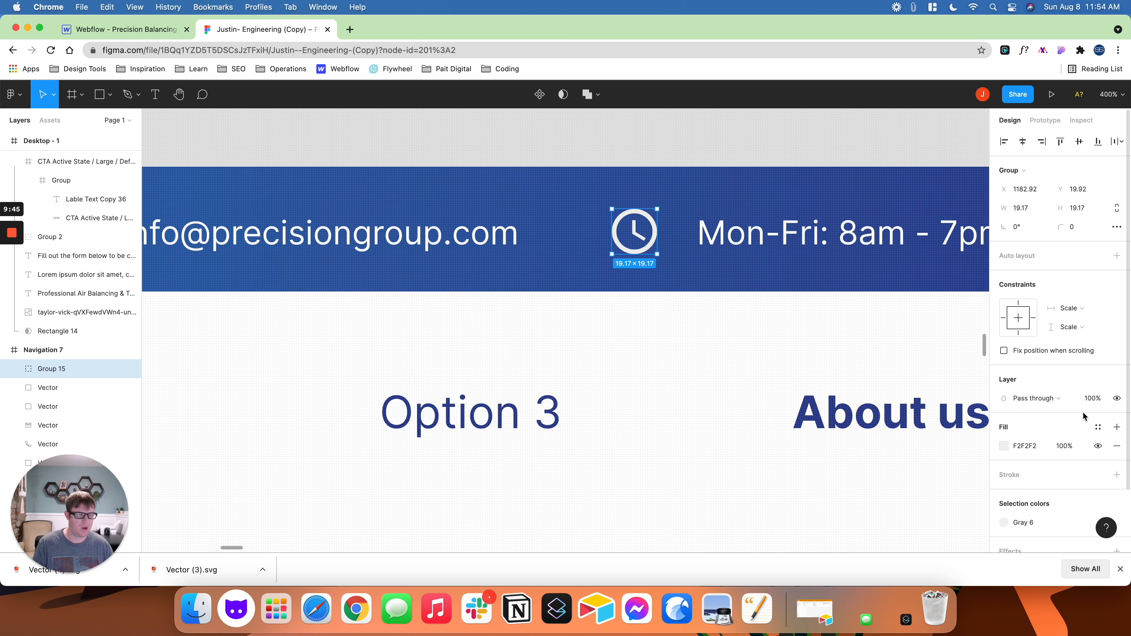
- Add an export setting to the clock icon group and export it as an SVG
{"action": "scroll", "coordinate": [1072, 413], "scroll_direction": "down", "scroll_amount": 3}
{"action": "left_click", "coordinate": [1075, 507]}
{"action": "scroll", "coordinate": [1075, 499], "scroll_direction": "down", "scroll_amount": 3}
{"action": "left_click", "coordinate": [1085, 462]}
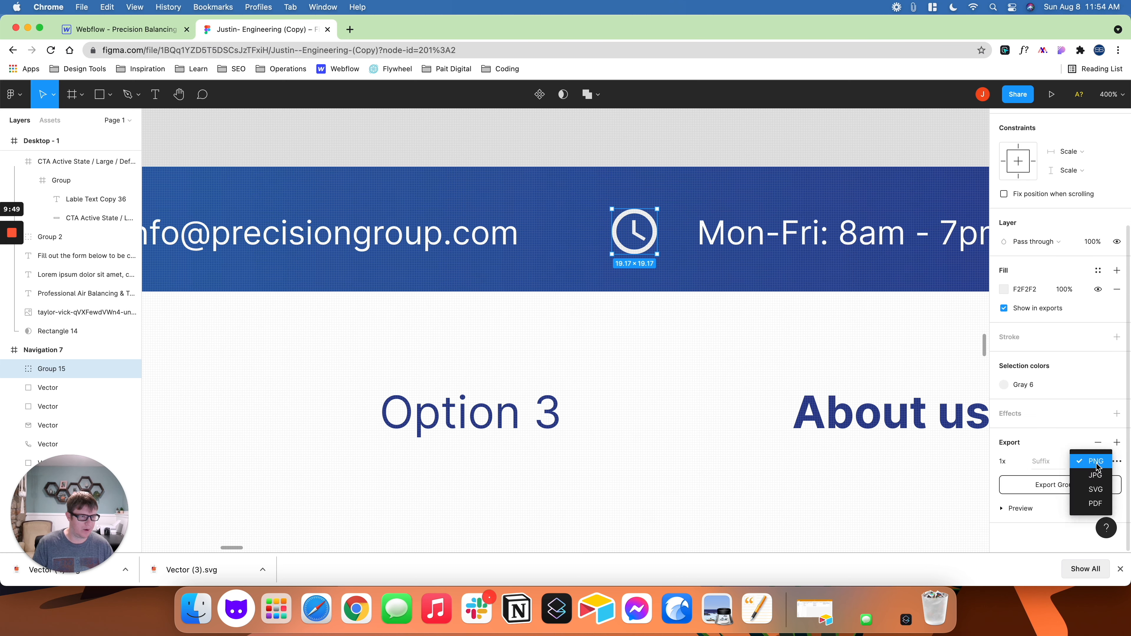
{"action": "left_click", "coordinate": [1095, 490]}
{"action": "left_click", "coordinate": [1070, 485]}
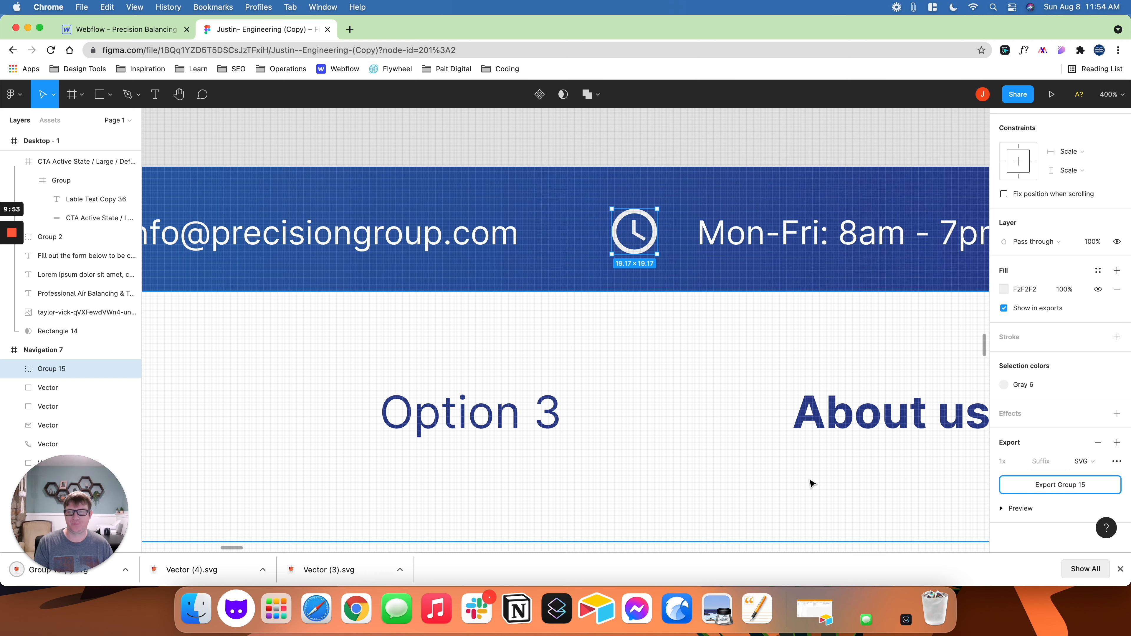
- Switch to Webflow and replace the opening-hours item's phone icon with the uploaded clock file Group 15 (1).svg
{"action": "left_click", "coordinate": [151, 30]}
{"action": "left_click", "coordinate": [844, 118]}
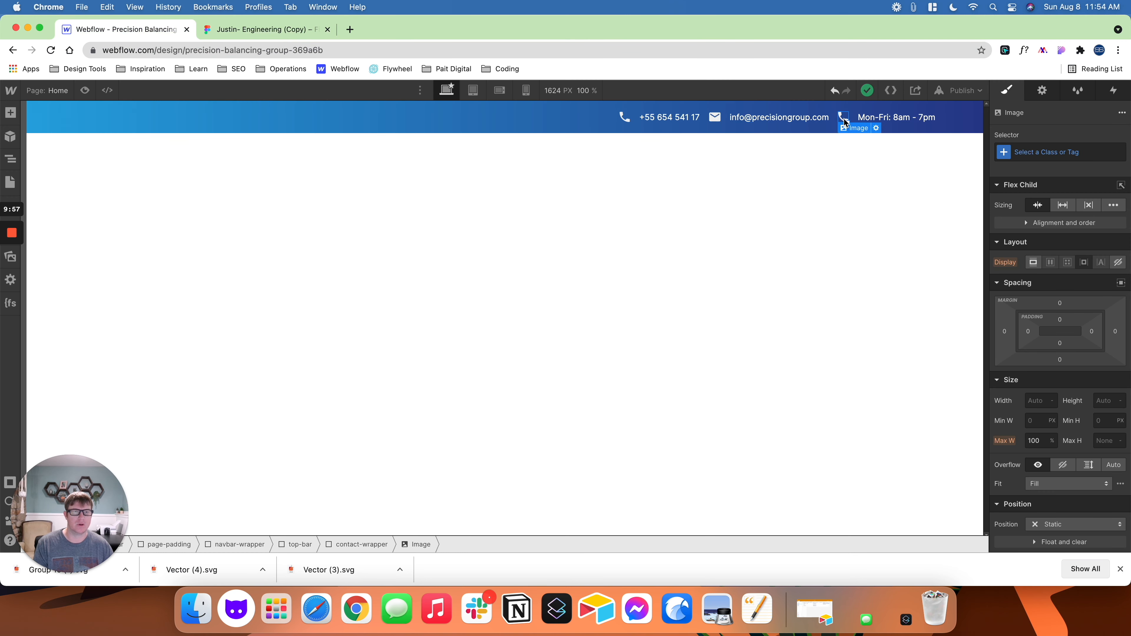
{"action": "left_click", "coordinate": [876, 128]}
{"action": "left_click", "coordinate": [761, 159]}
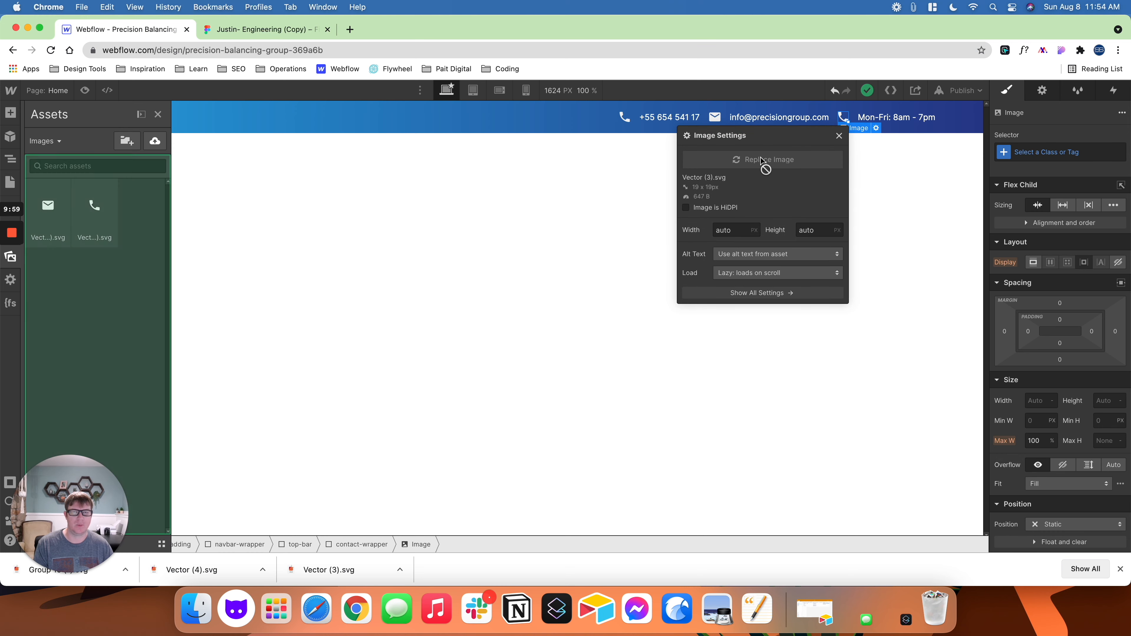
{"action": "left_click", "coordinate": [155, 141]}
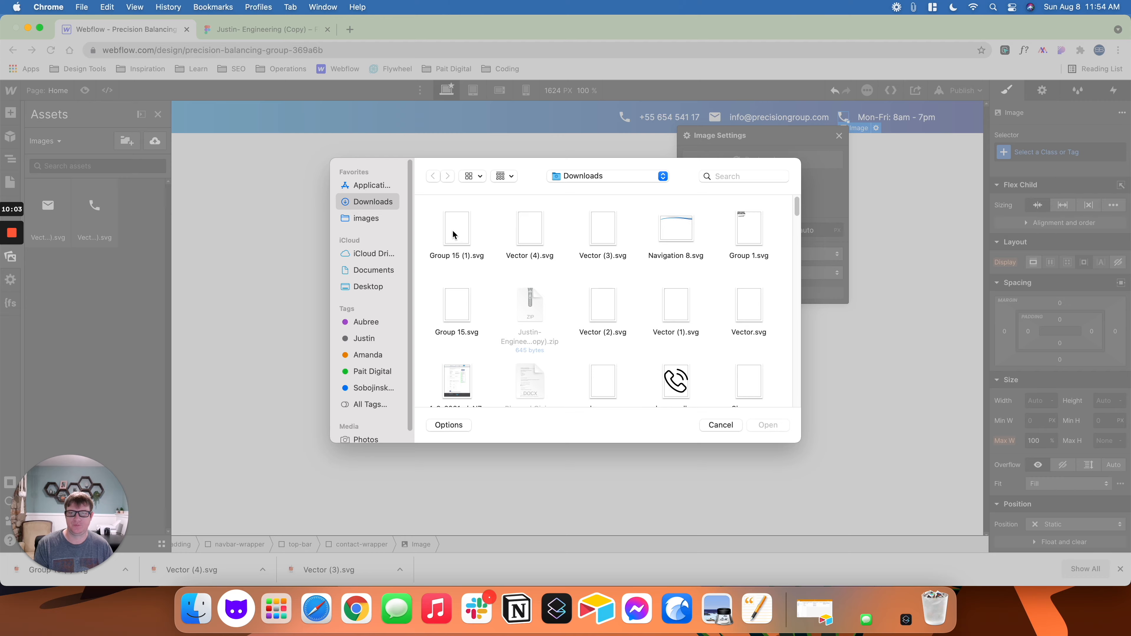
{"action": "double_click", "coordinate": [453, 234]}
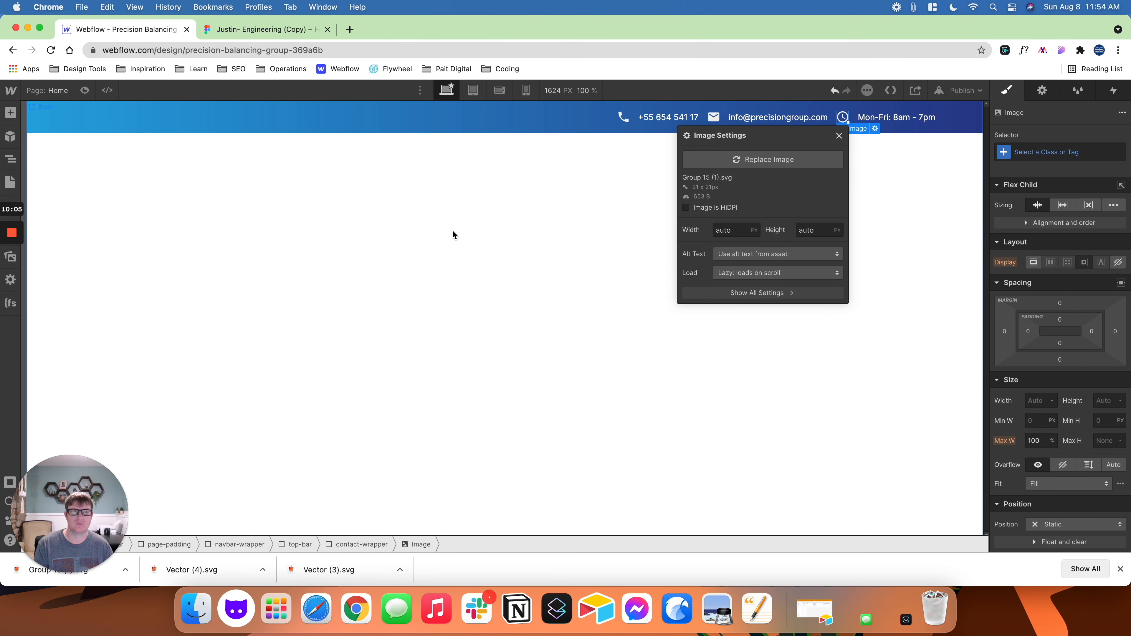
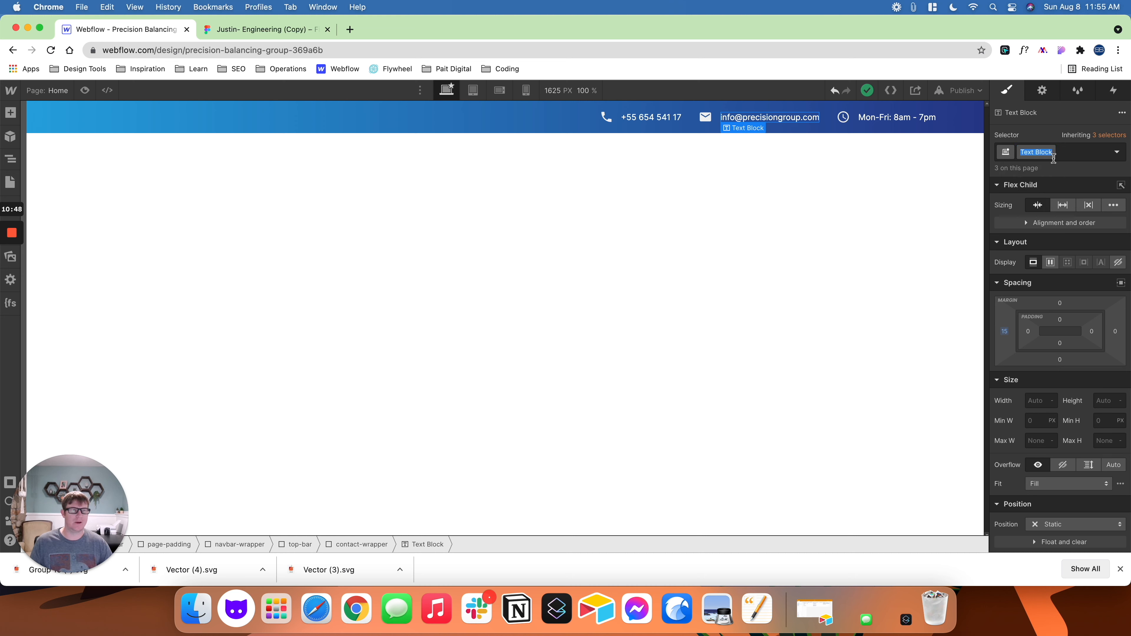
- Rename the class of the e-mail item's text block to contact-text
{"action": "type", "text": "contact-te"}
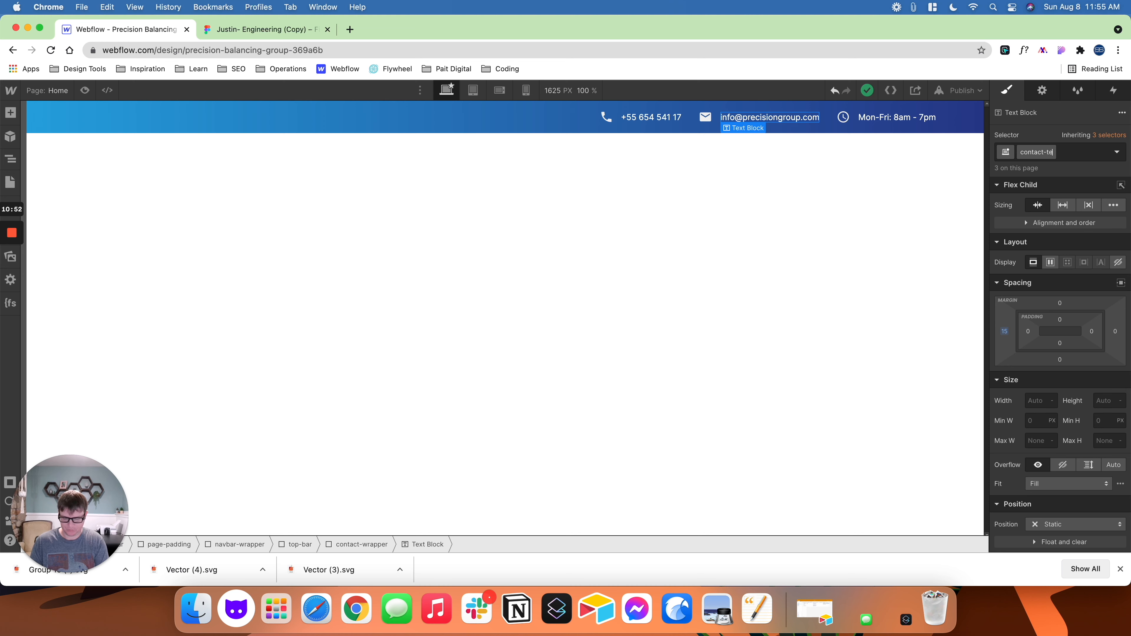
{"action": "key", "text": "Return"}
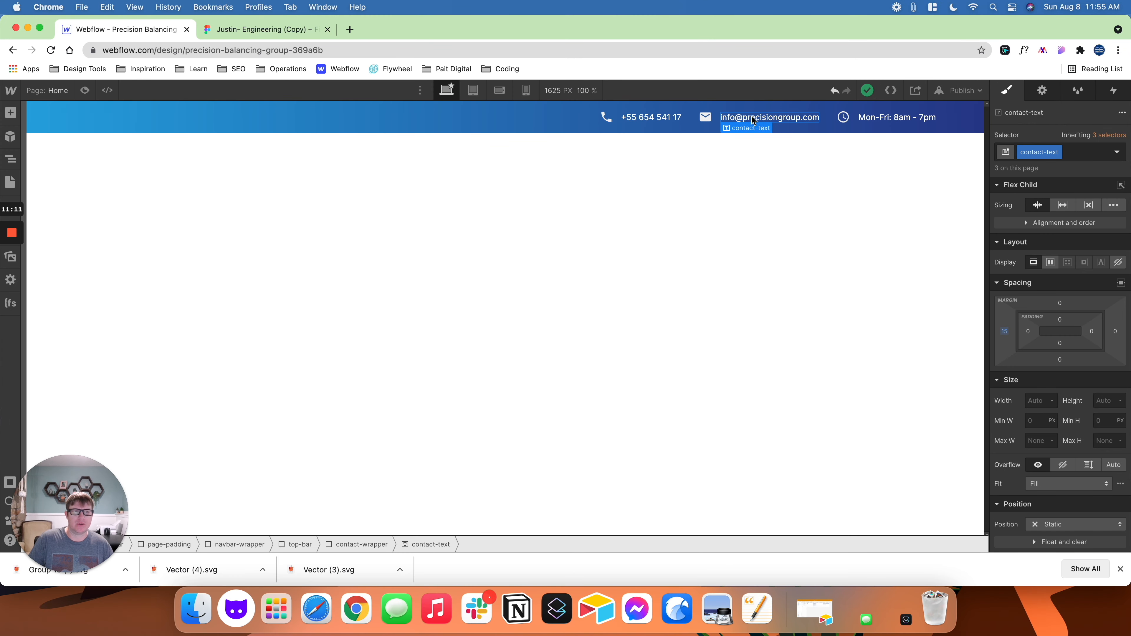
- Convert the phone item's contact-wrapper to a link block and set its link type to Phone
{"action": "left_click", "coordinate": [648, 121]}
{"action": "key", "text": "Up"}
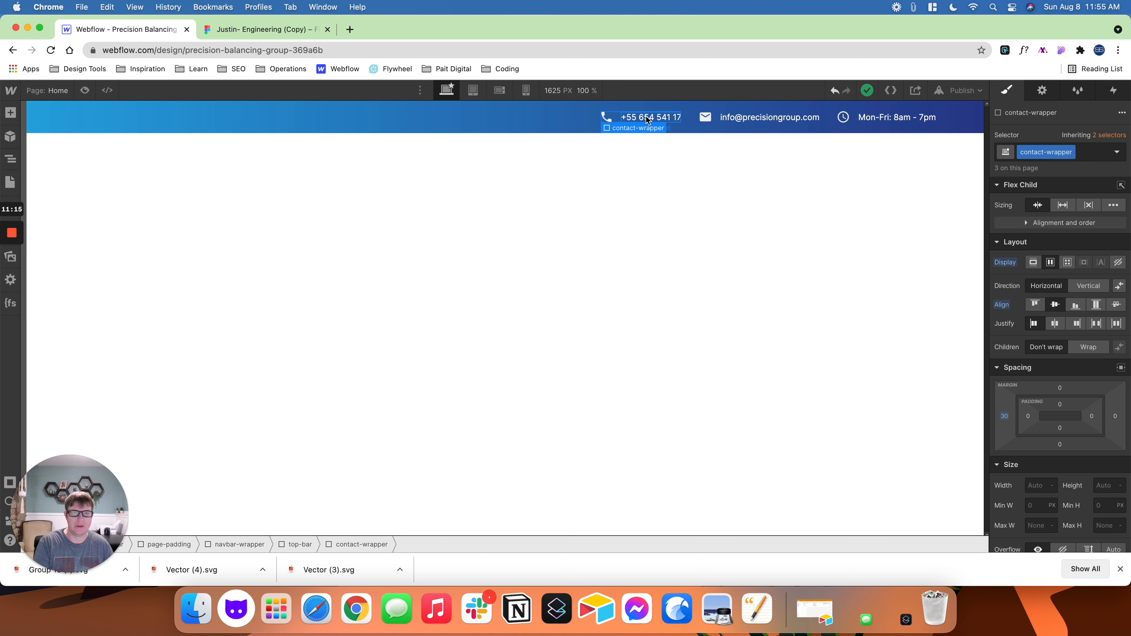
{"action": "mouse_move", "coordinate": [638, 132]}
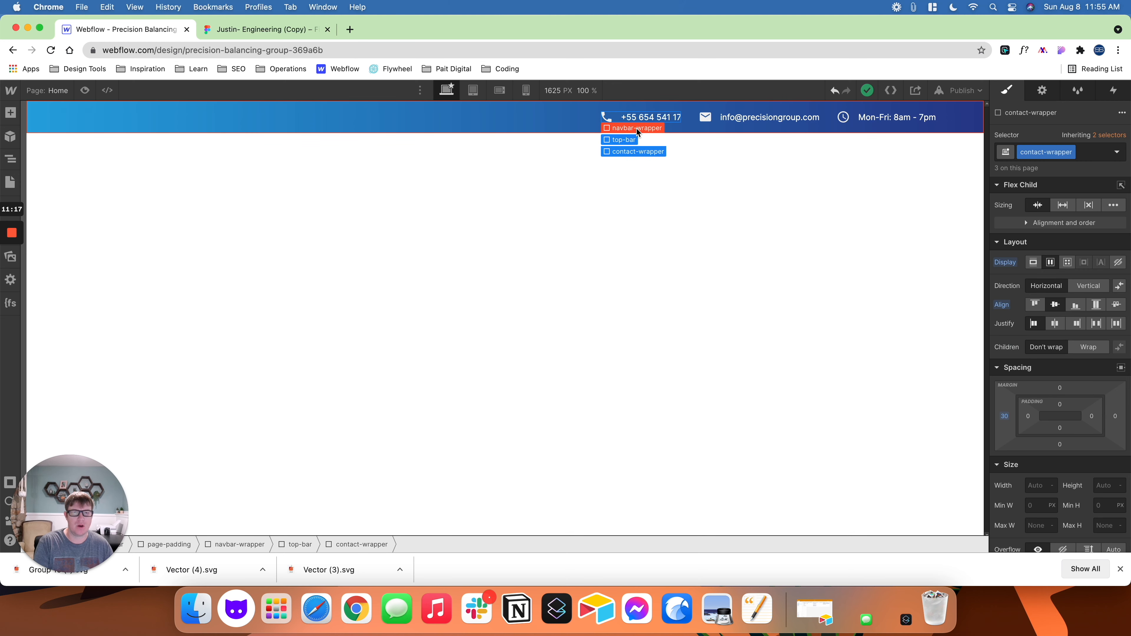
{"action": "right_click", "coordinate": [636, 129]}
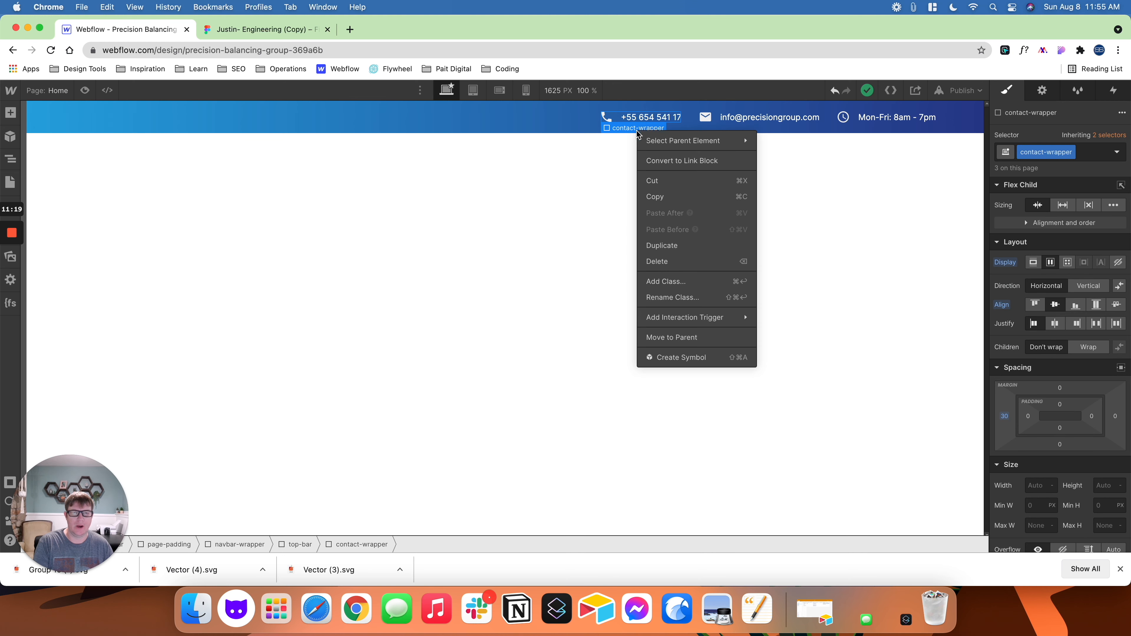
{"action": "left_click", "coordinate": [688, 165]}
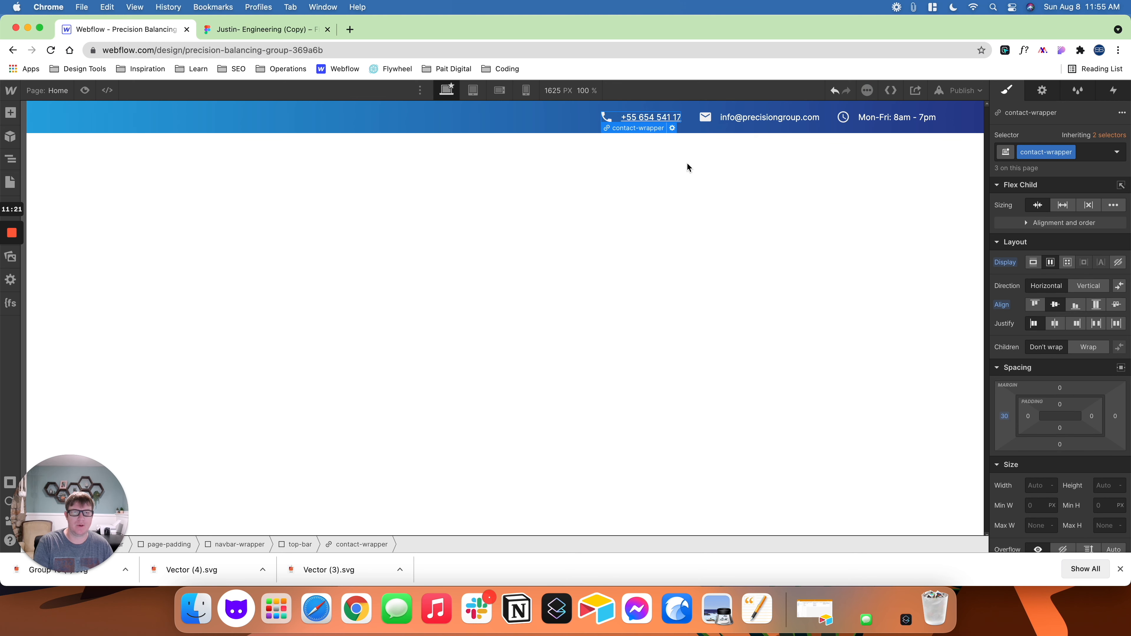
{"action": "left_click", "coordinate": [672, 128]}
{"action": "left_click", "coordinate": [704, 159]}
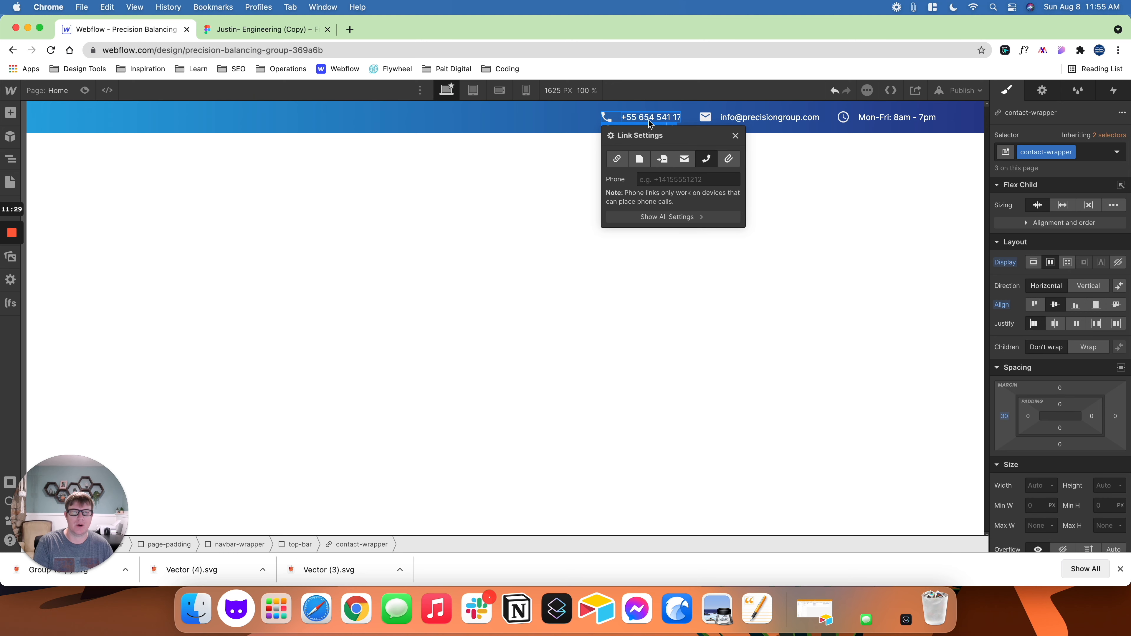
{"action": "left_click", "coordinate": [736, 132]}
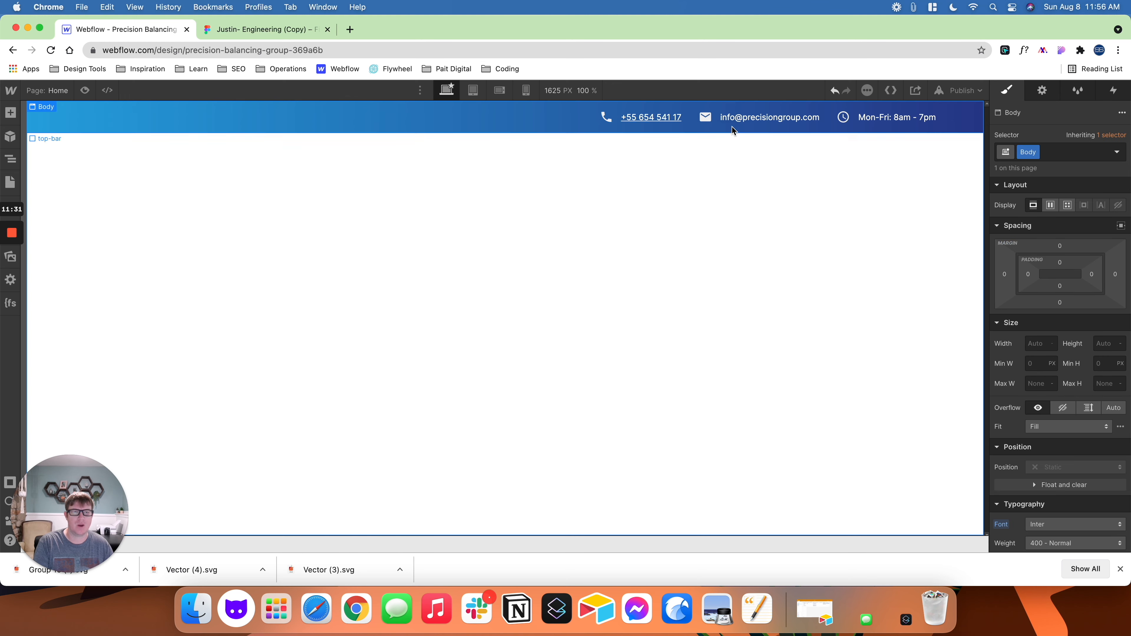
- Convert the e-mail item's contact-wrapper to a link block and set its link type to Email
{"action": "left_click", "coordinate": [726, 117]}
{"action": "key", "text": "Up"}
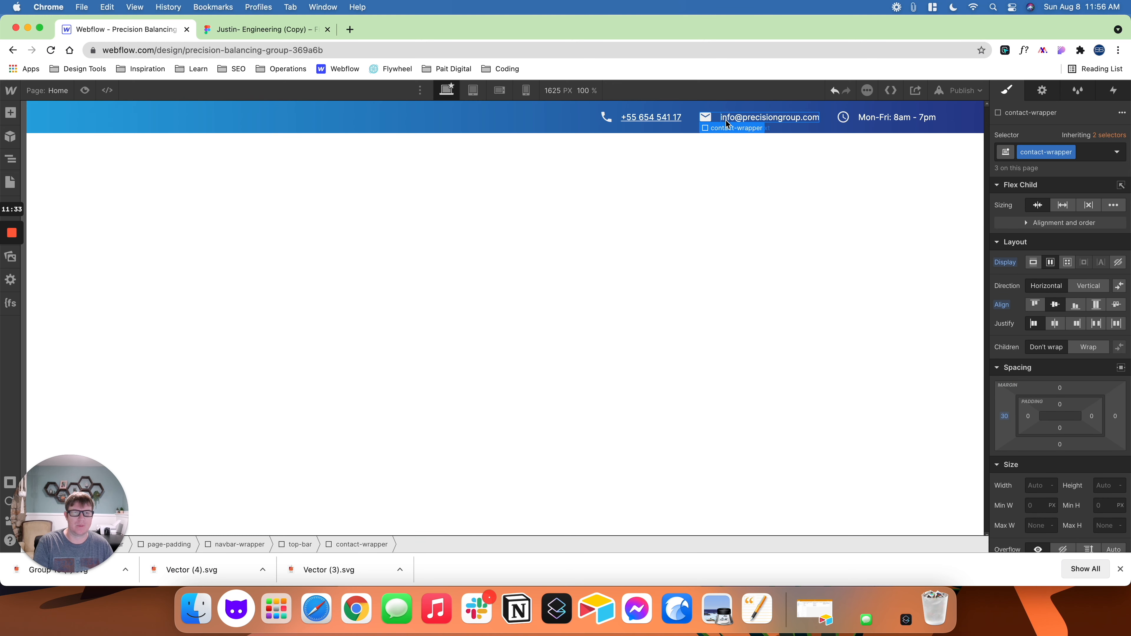
{"action": "right_click", "coordinate": [729, 132]}
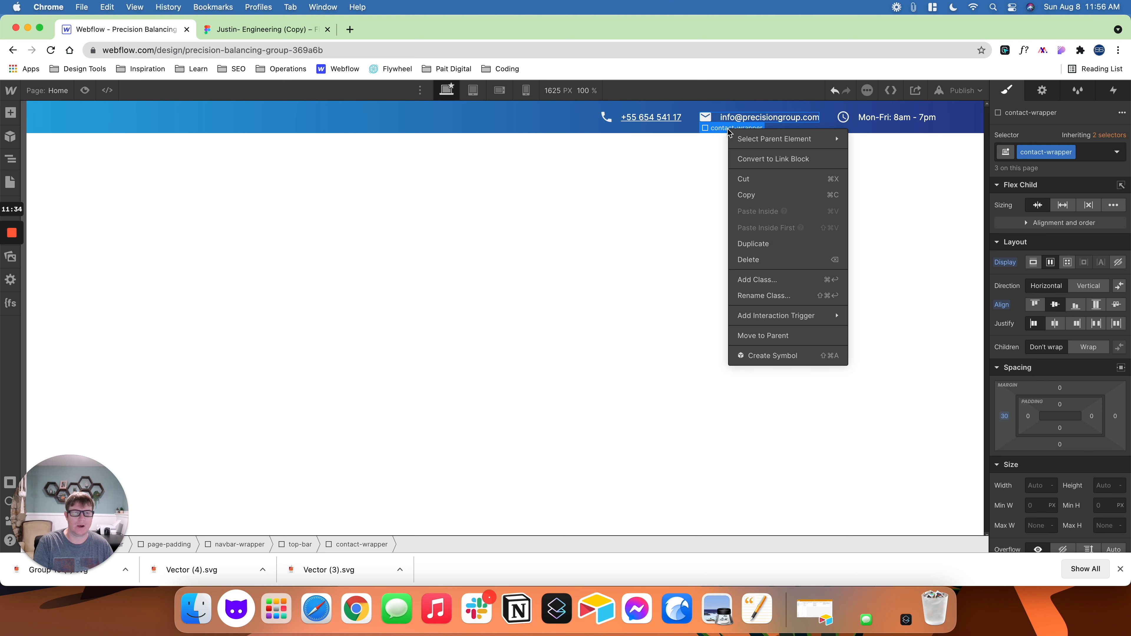
{"action": "left_click", "coordinate": [750, 157]}
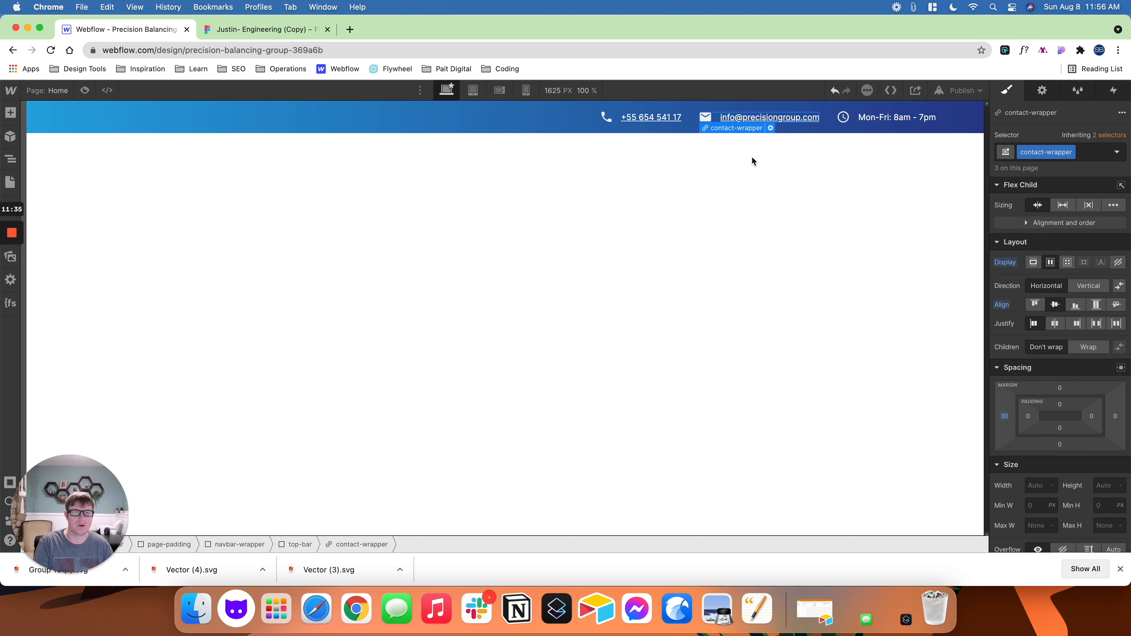
{"action": "left_click", "coordinate": [770, 128]}
{"action": "left_click", "coordinate": [782, 159]}
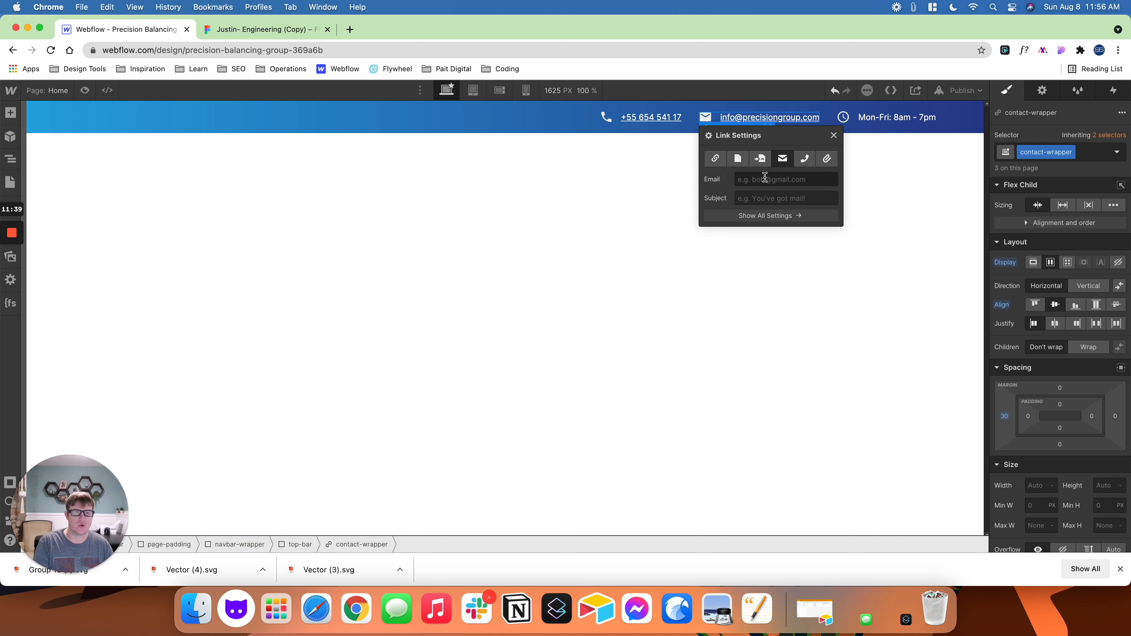
{"action": "left_click", "coordinate": [764, 178]}
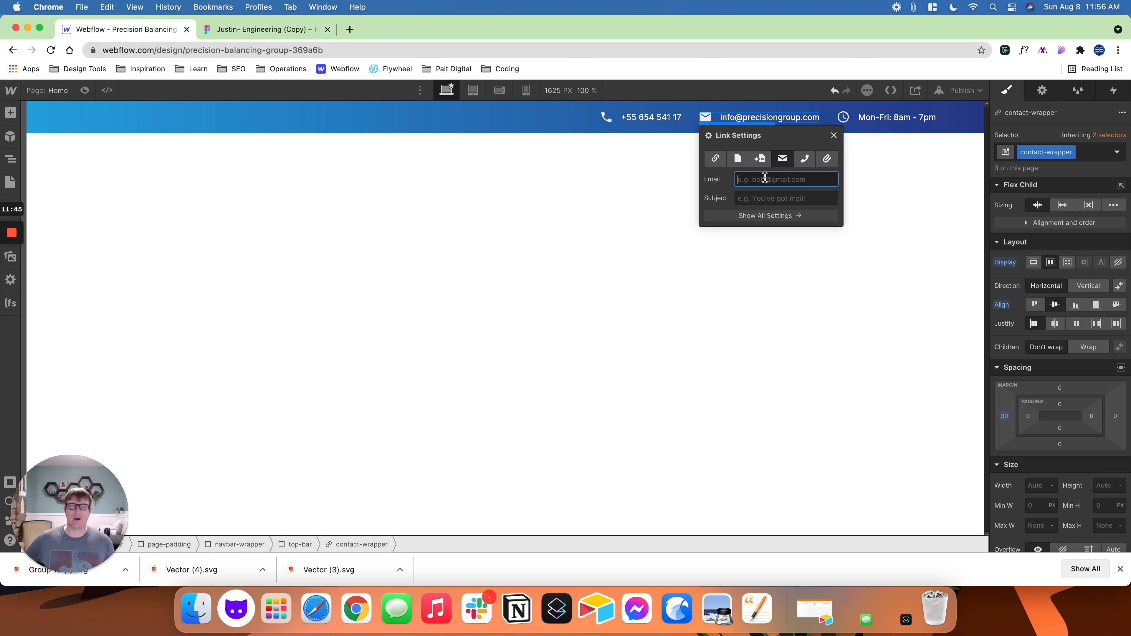
- Preview the top bar and compare the styling of its contact items with the Figma design
{"action": "left_click", "coordinate": [869, 120]}
{"action": "key", "text": "super+Up"}
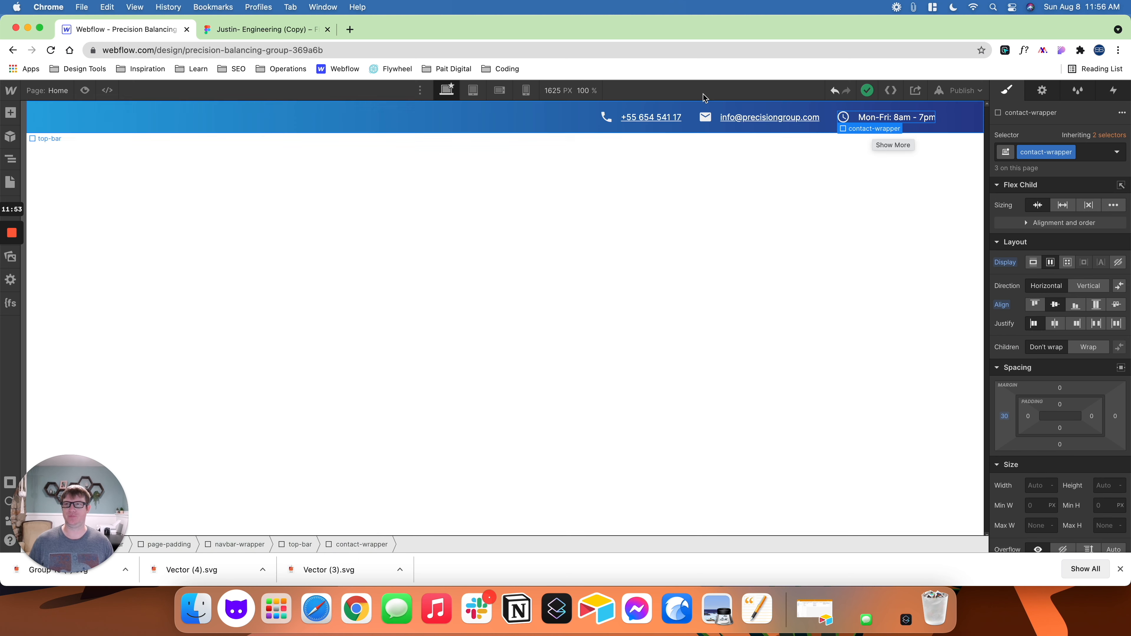
{"action": "left_click", "coordinate": [84, 91]}
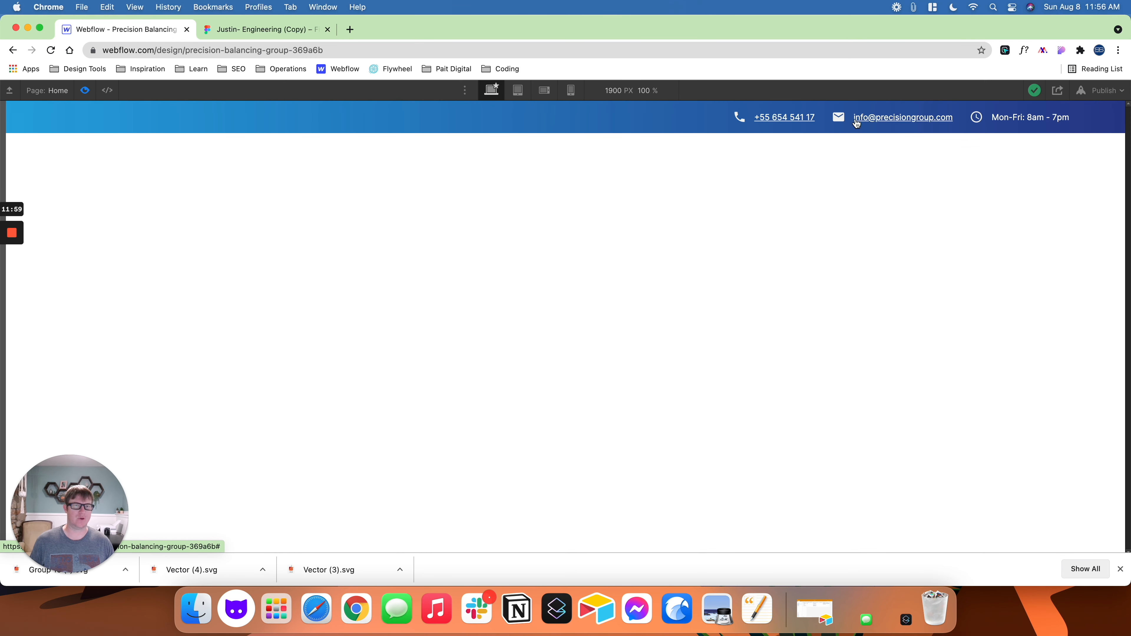
{"action": "left_click", "coordinate": [280, 29]}
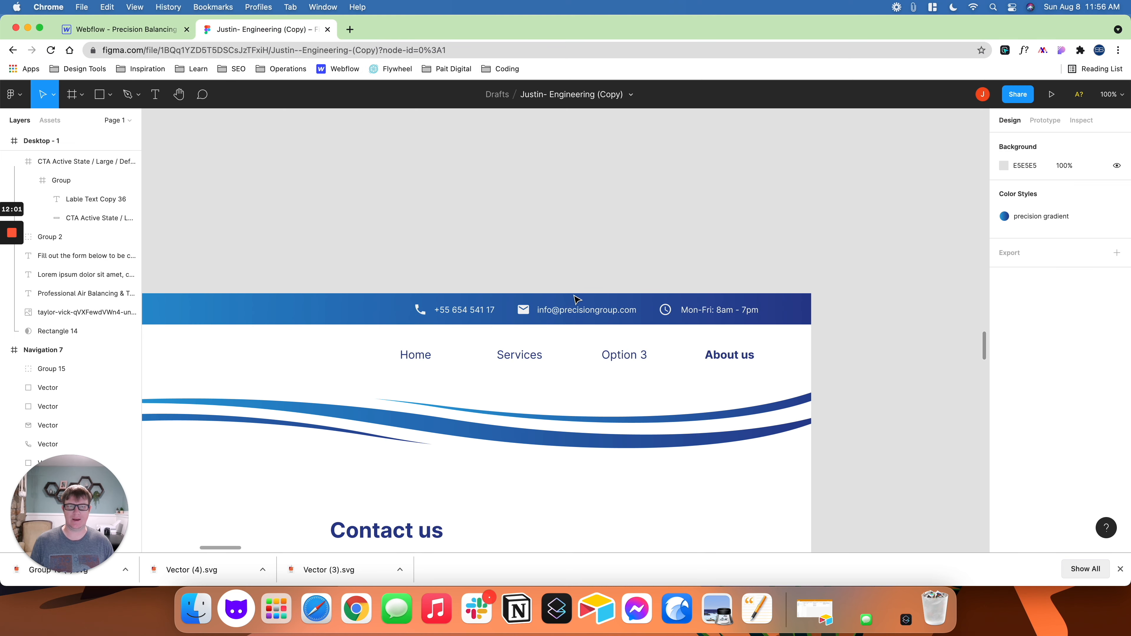
{"action": "left_click", "coordinate": [121, 30]}
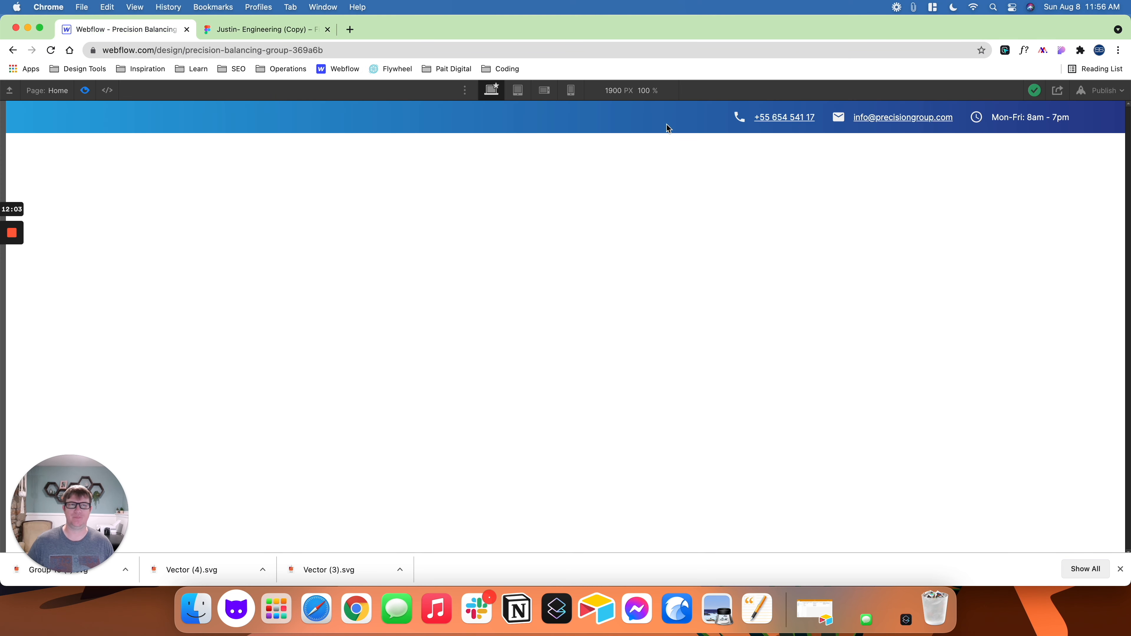
{"action": "left_click", "coordinate": [85, 91]}
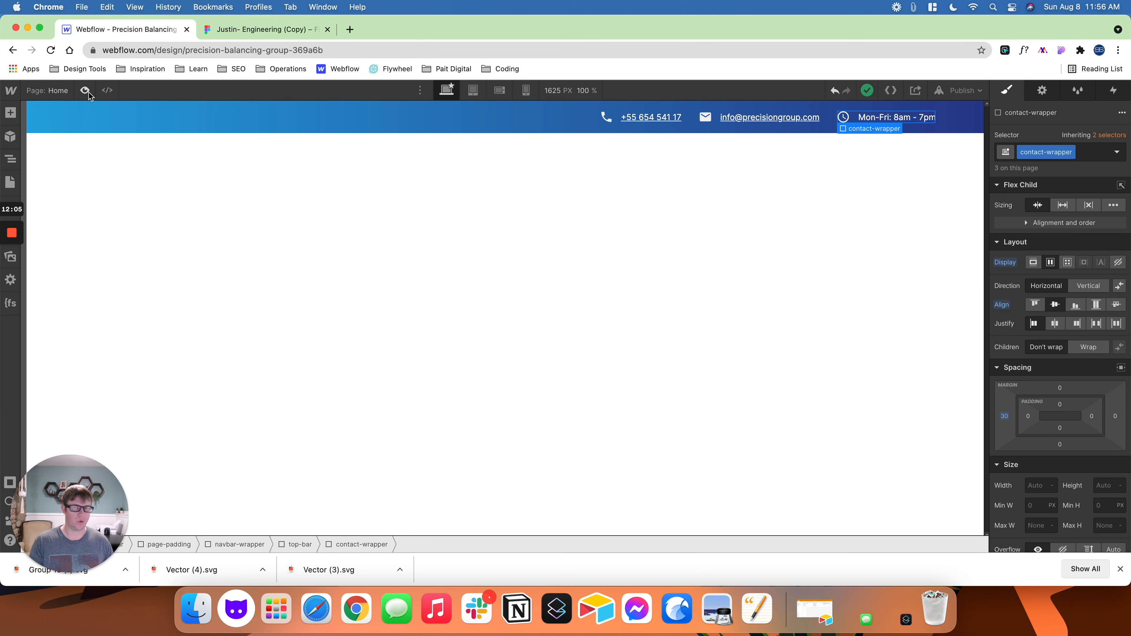
- Set the text decoration of the contact-wrapper class to none and preview the top bar
{"action": "left_click", "coordinate": [653, 121]}
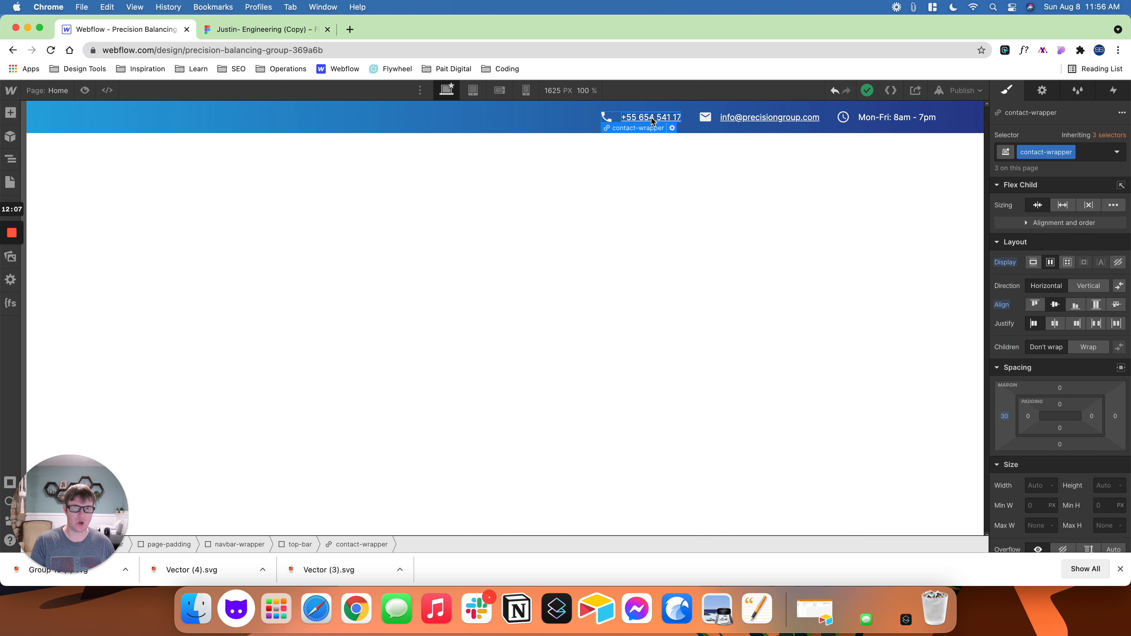
{"action": "scroll", "coordinate": [1021, 316], "scroll_direction": "down", "scroll_amount": 5}
{"action": "scroll", "coordinate": [1021, 316], "scroll_direction": "down", "scroll_amount": 3}
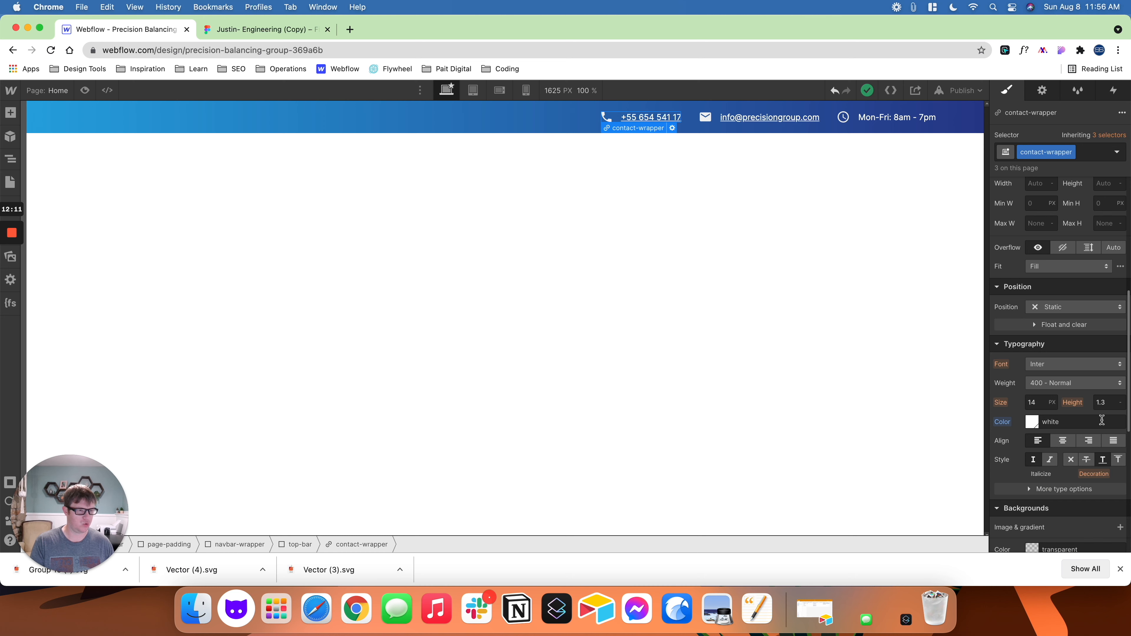
{"action": "left_click", "coordinate": [1070, 460]}
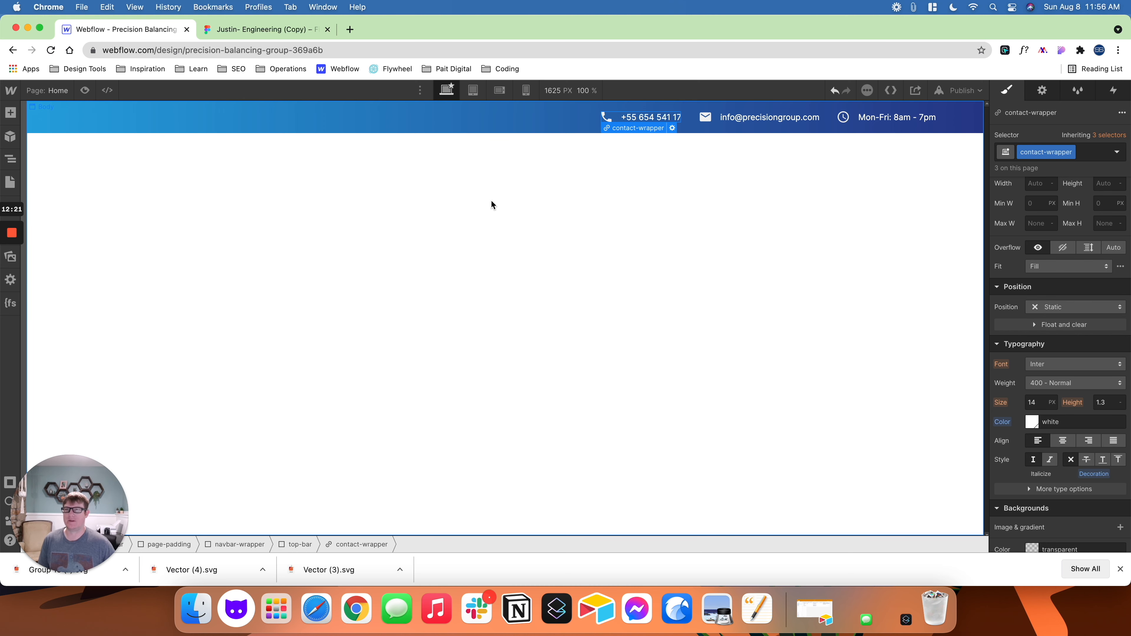
{"action": "left_click", "coordinate": [409, 186]}
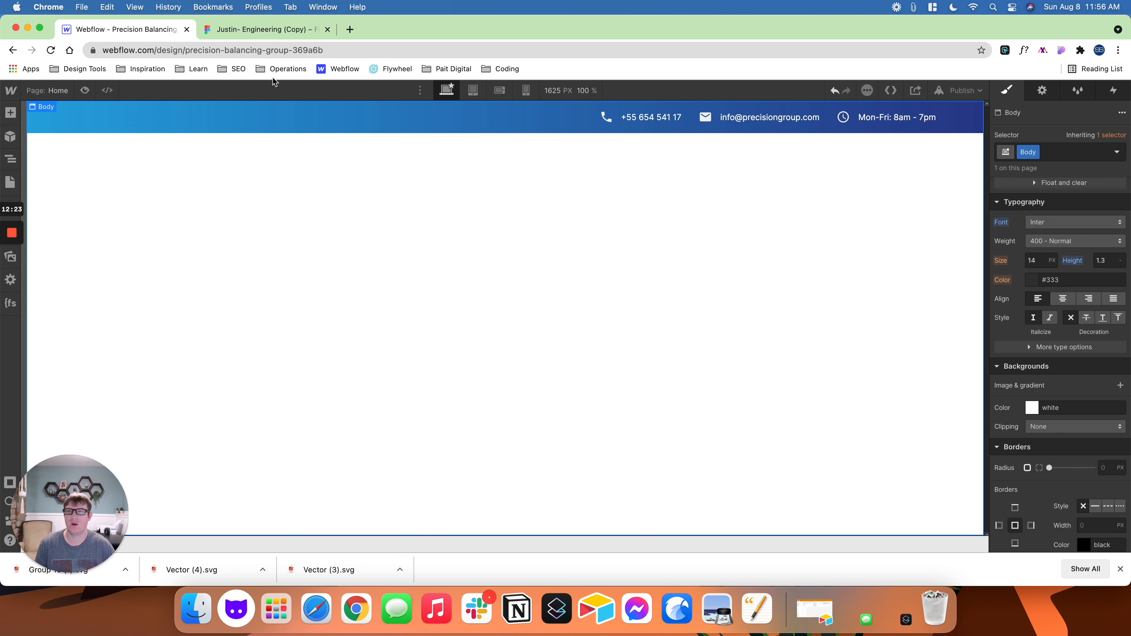
{"action": "left_click", "coordinate": [85, 91]}
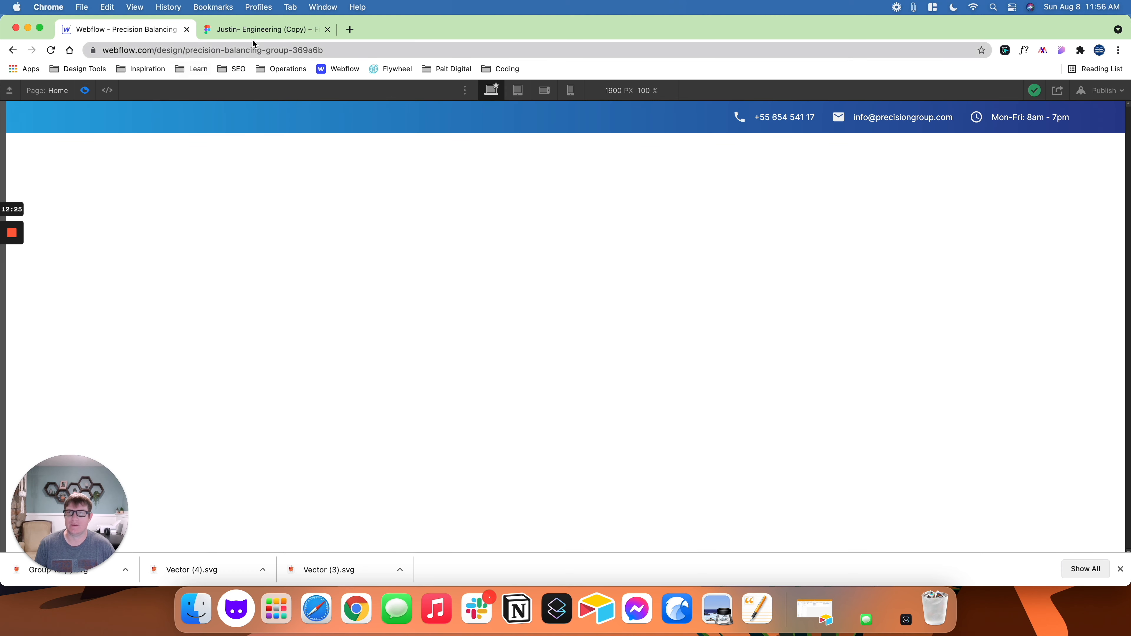
- Switch to Figma and export the Precision Balancing Group logo frame from the navigation as an SVG
{"action": "left_click", "coordinate": [253, 30]}
{"action": "scroll", "coordinate": [487, 230], "scroll_direction": "left", "scroll_amount": 5}
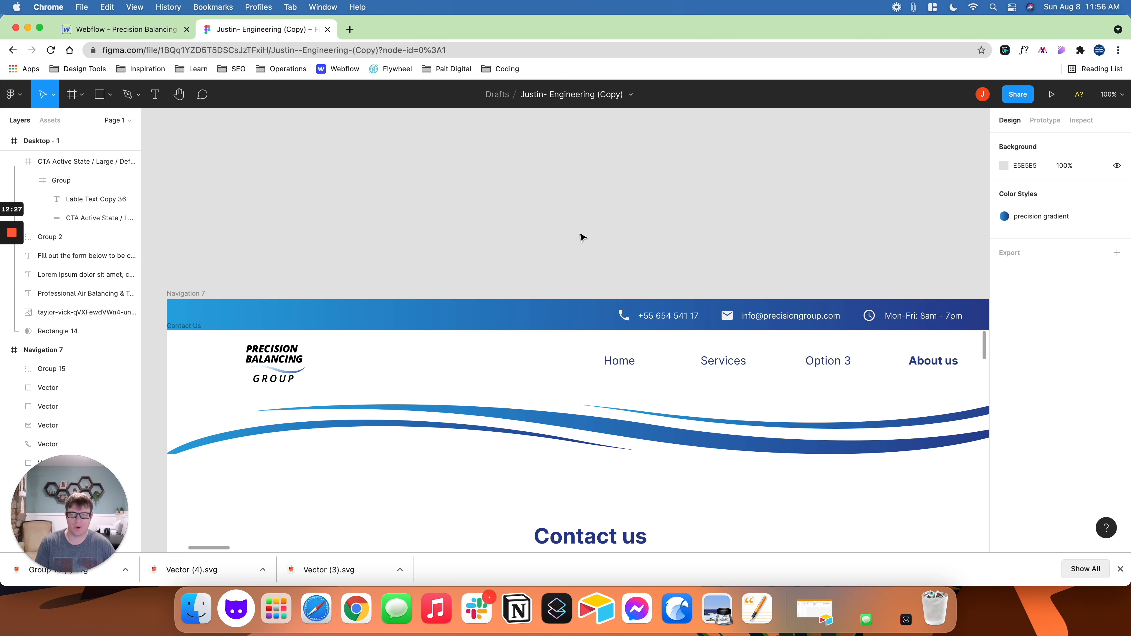
{"action": "key", "text": "minus"}
{"action": "scroll", "coordinate": [572, 241], "scroll_direction": "down", "scroll_amount": 2}
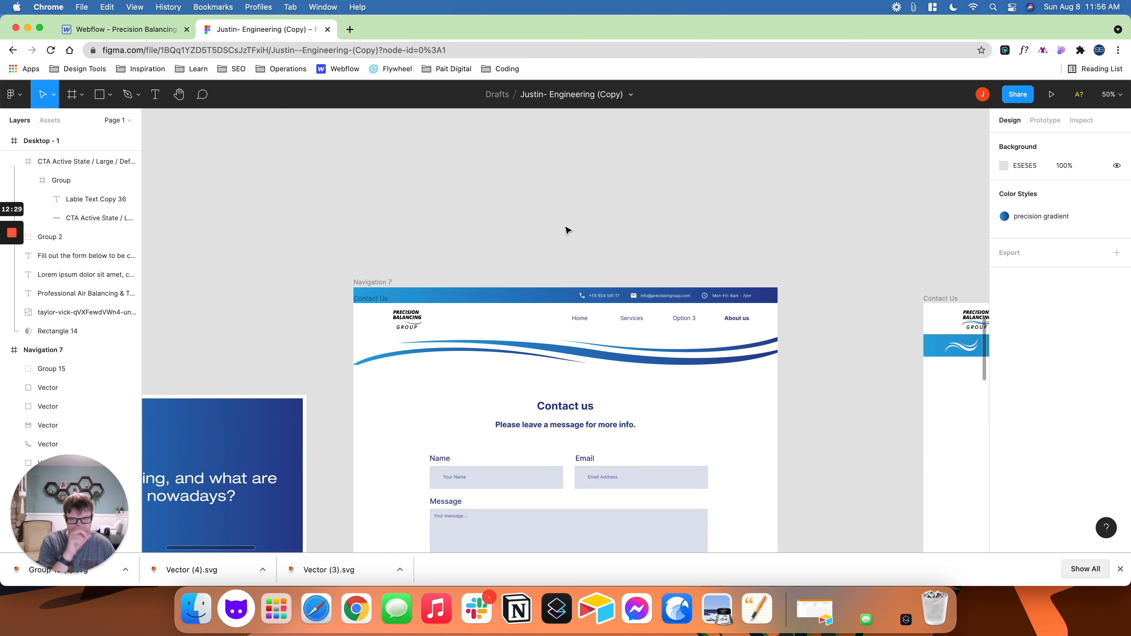
{"action": "left_click", "coordinate": [545, 339]}
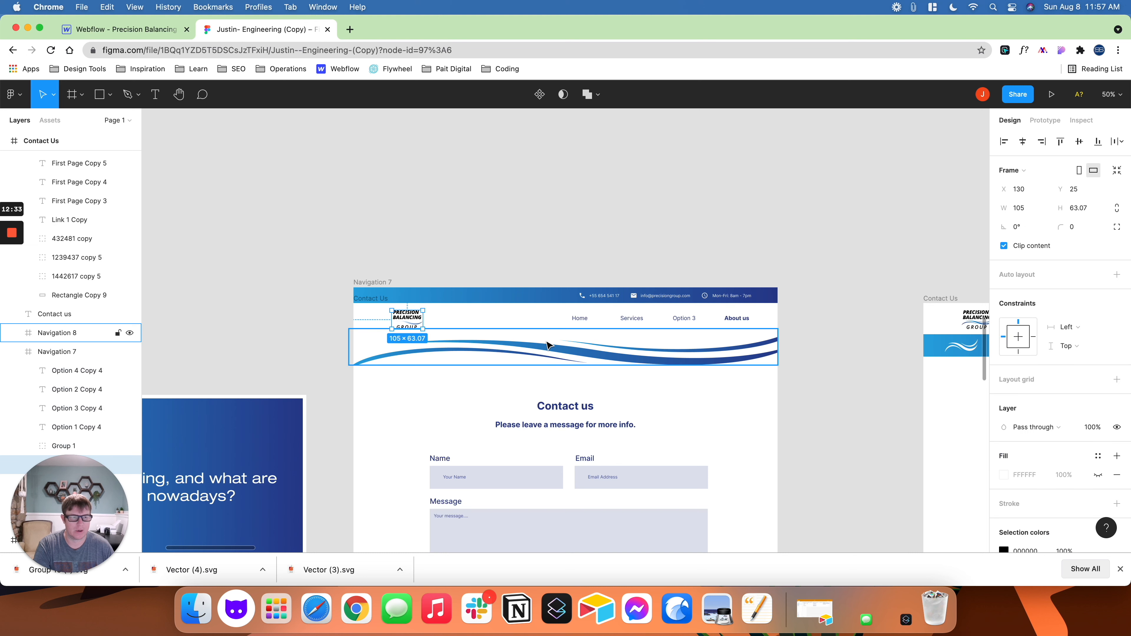
{"action": "scroll", "coordinate": [997, 445], "scroll_direction": "down", "scroll_amount": 4}
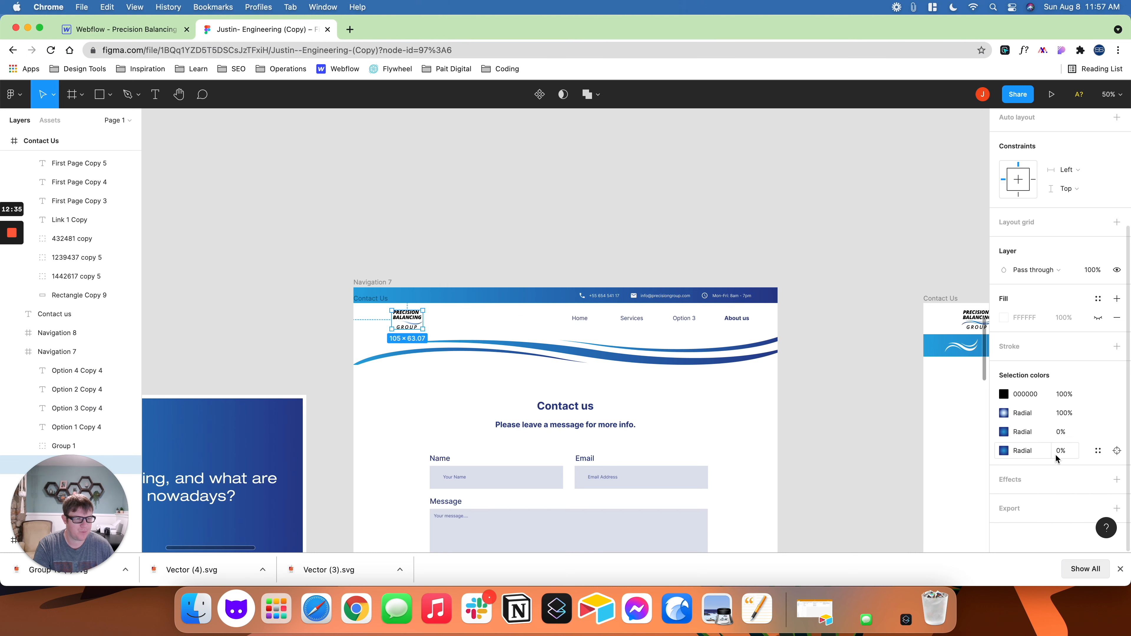
{"action": "left_click", "coordinate": [1116, 508]}
{"action": "scroll", "coordinate": [1086, 463], "scroll_direction": "down", "scroll_amount": 2}
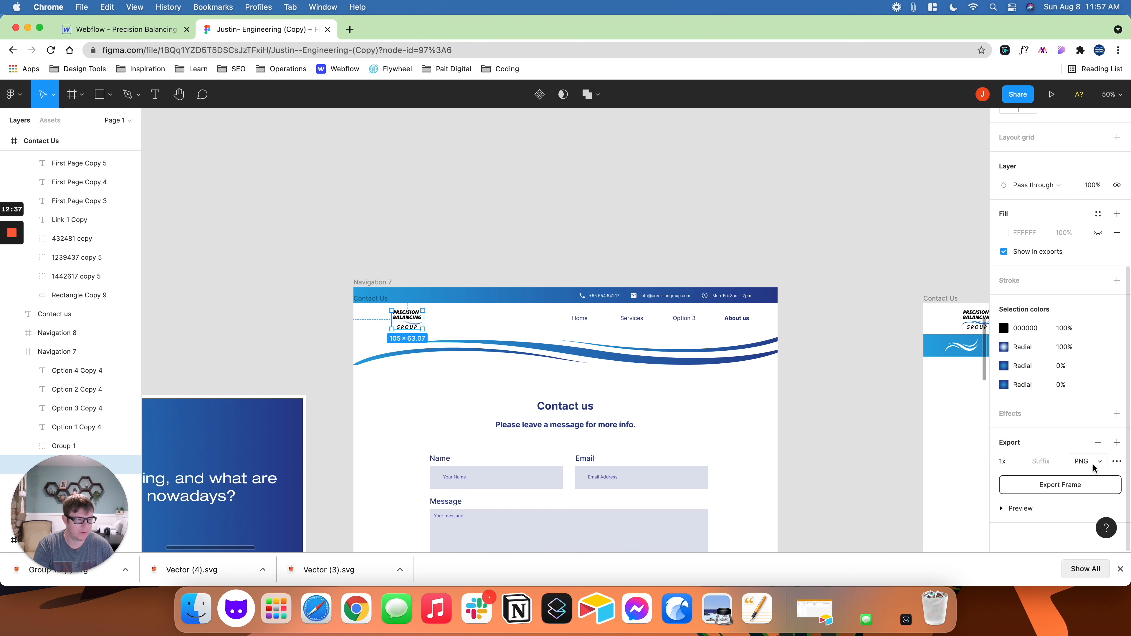
{"action": "left_click", "coordinate": [1093, 465]}
{"action": "left_click", "coordinate": [1095, 487]}
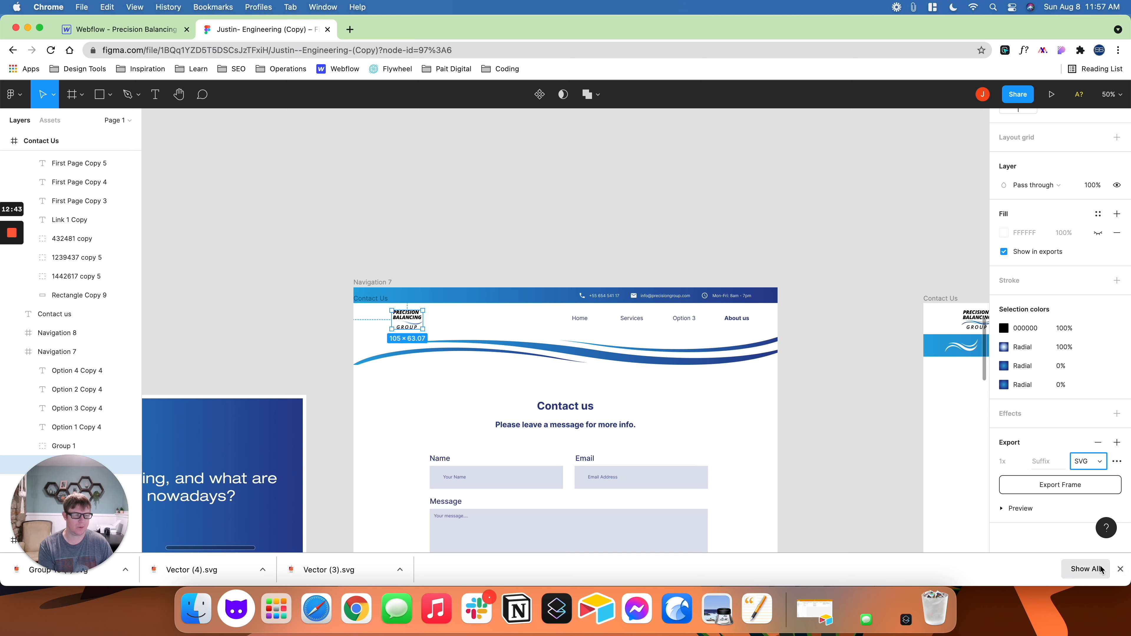
{"action": "left_click", "coordinate": [1068, 486]}
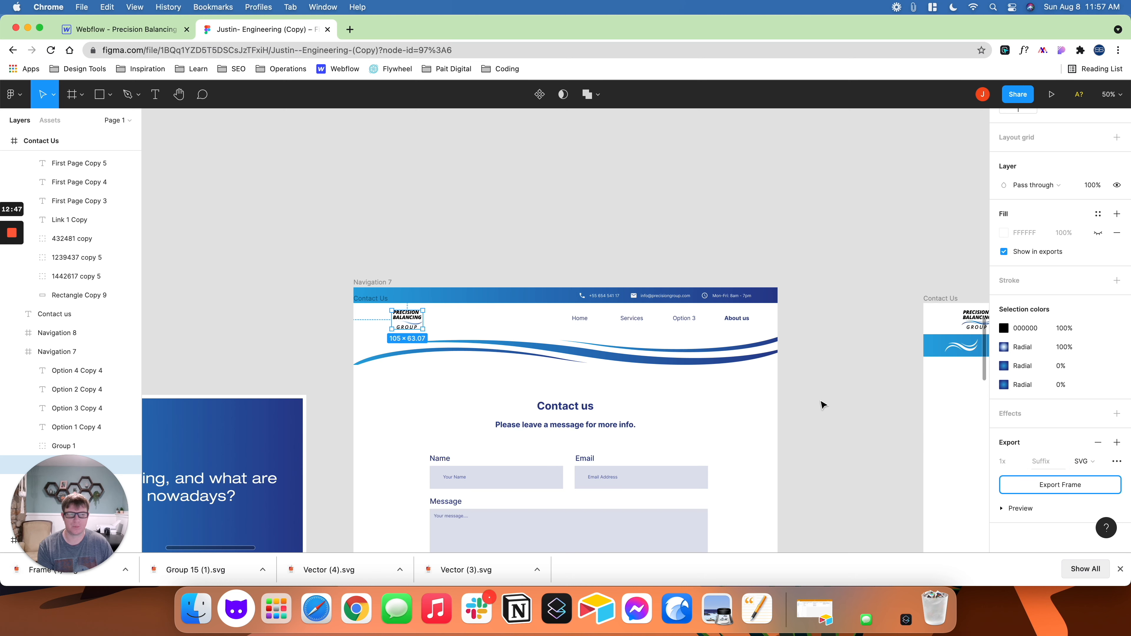
- Switch to Webflow, leave the preview and add a Navbar element inside navbar-wrapper, directly below the top-bar
{"action": "left_click", "coordinate": [102, 32]}
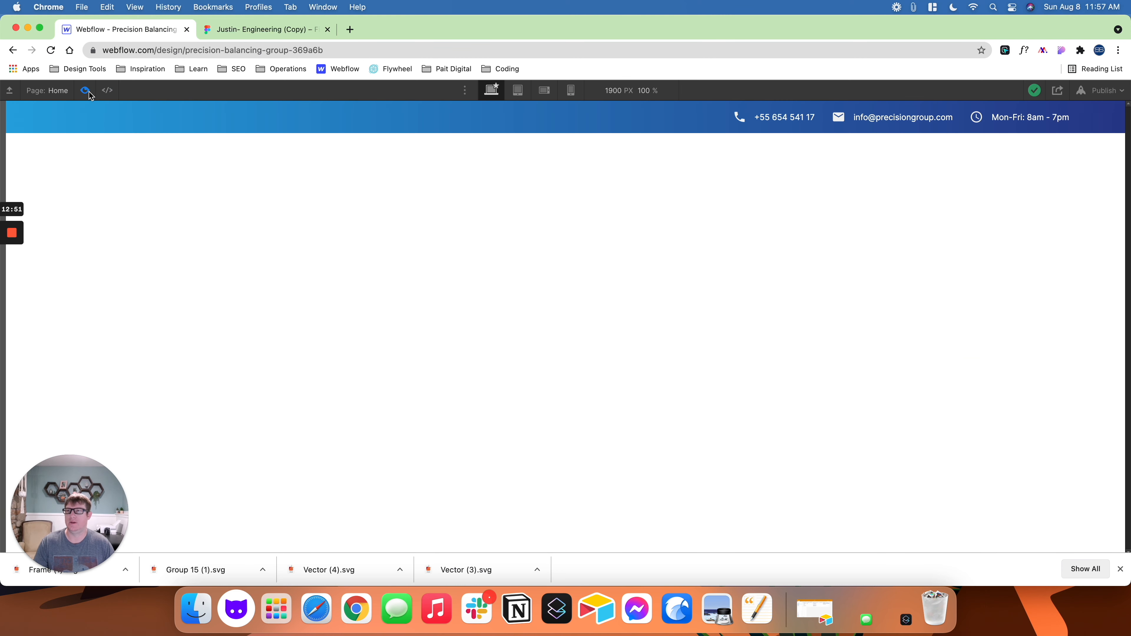
{"action": "left_click", "coordinate": [89, 92]}
{"action": "left_click", "coordinate": [10, 158]}
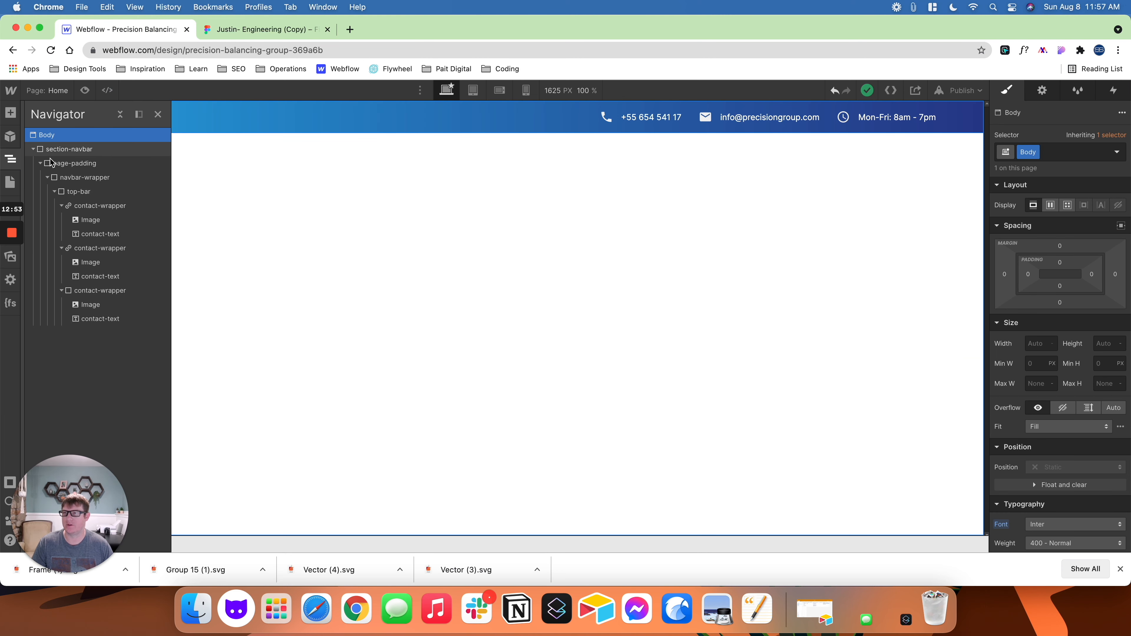
{"action": "left_click", "coordinate": [40, 163]}
{"action": "left_click", "coordinate": [41, 163]}
{"action": "left_click", "coordinate": [48, 177]}
{"action": "left_click", "coordinate": [64, 167]}
{"action": "left_click", "coordinate": [47, 177]}
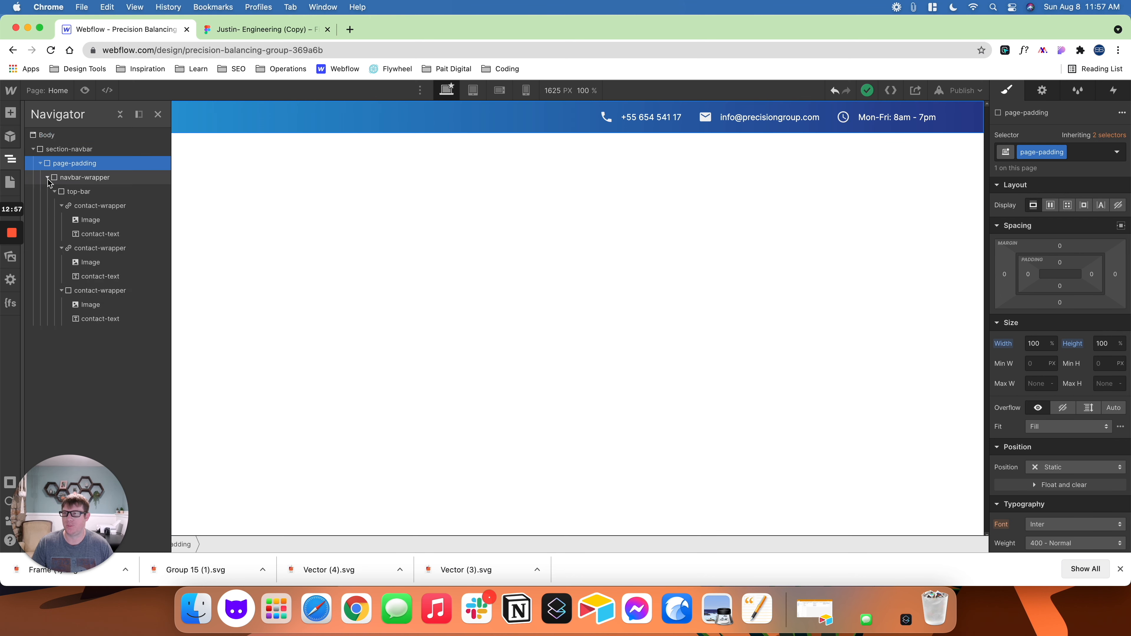
{"action": "left_click", "coordinate": [60, 179]}
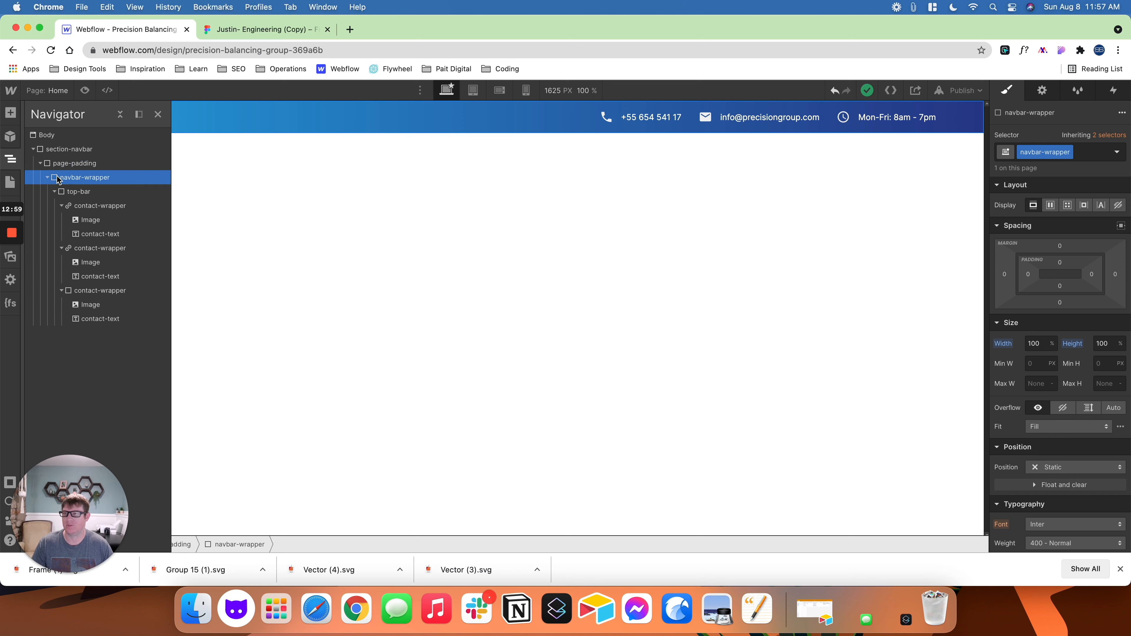
{"action": "left_click", "coordinate": [55, 193]}
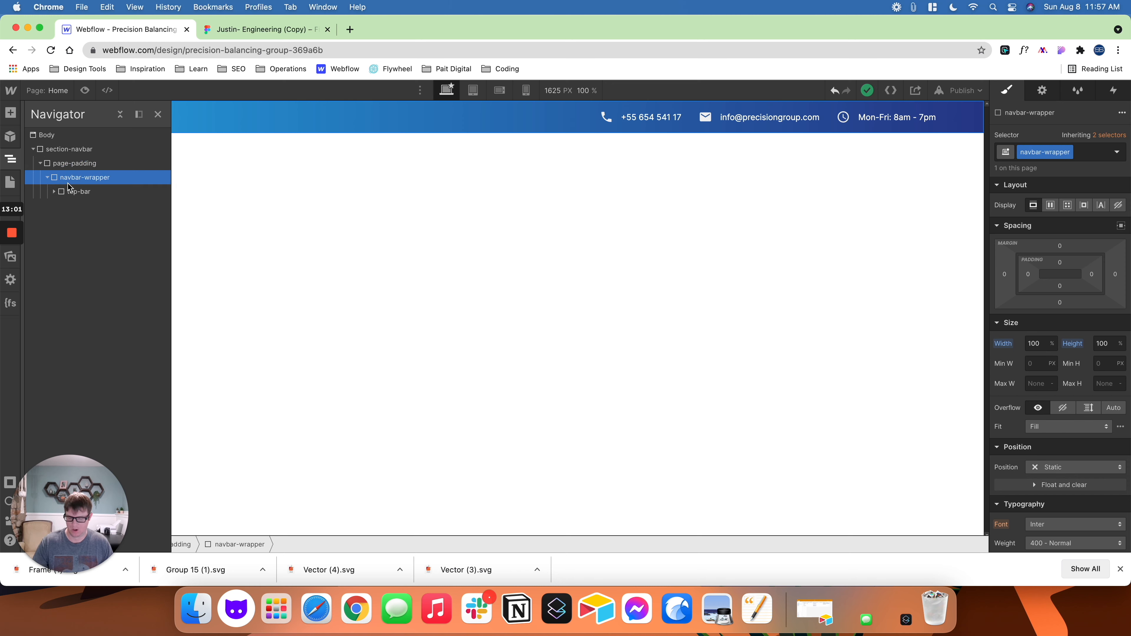
{"action": "key", "text": "super+e"}
{"action": "type", "text": "nav"}
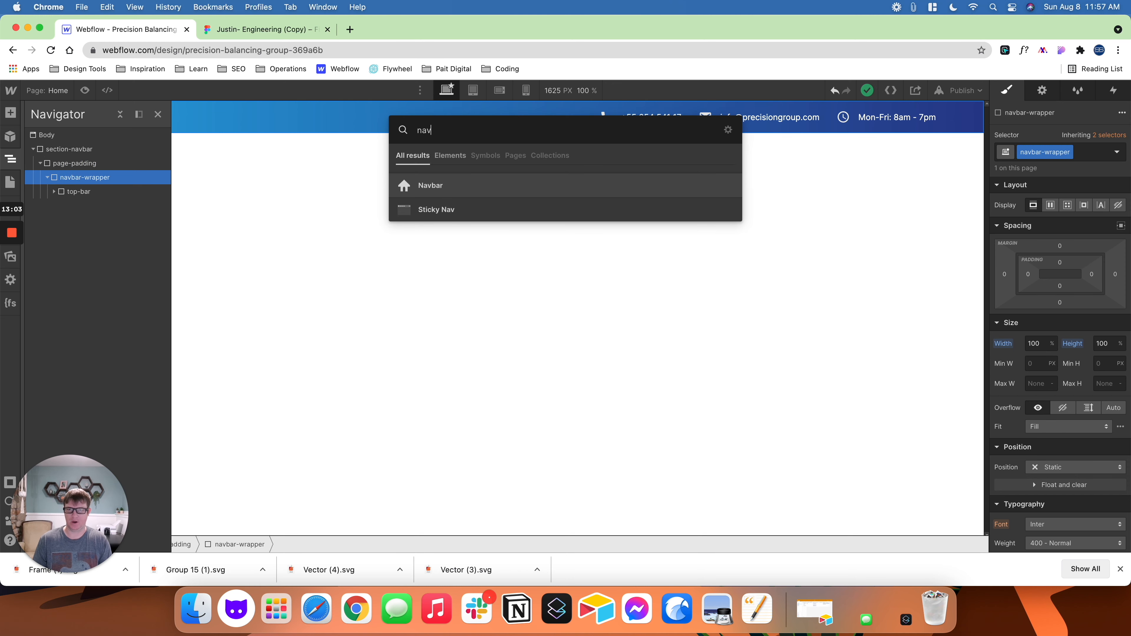
{"action": "key", "text": "Return"}
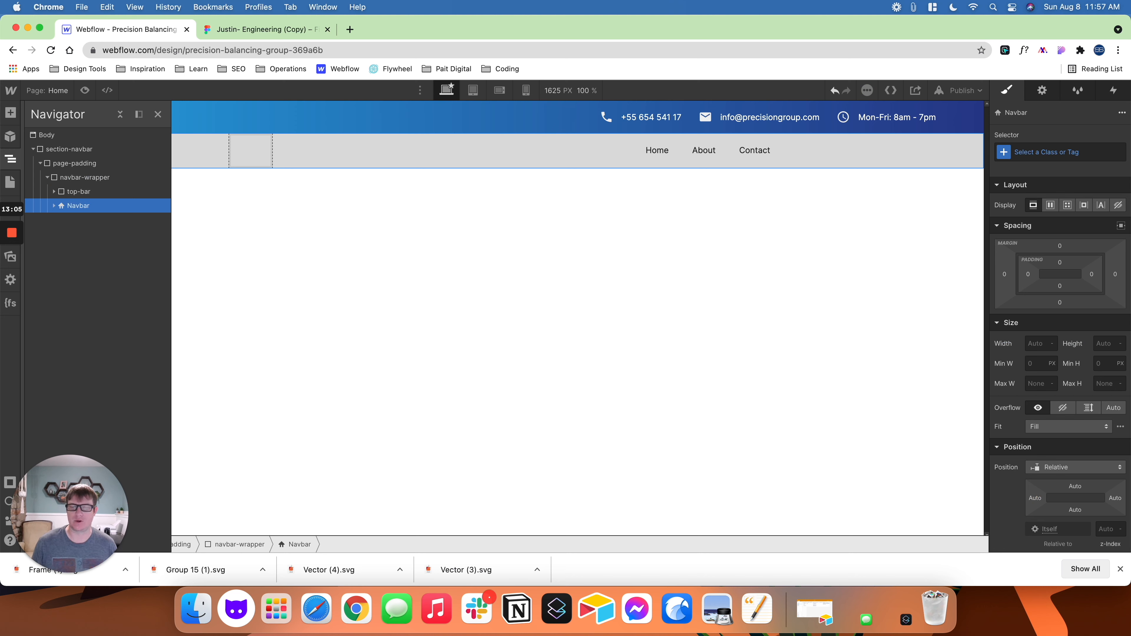
- Add a Div Block after the Navbar and assign it the existing navbar-wrapper class
{"action": "left_click", "coordinate": [53, 206]}
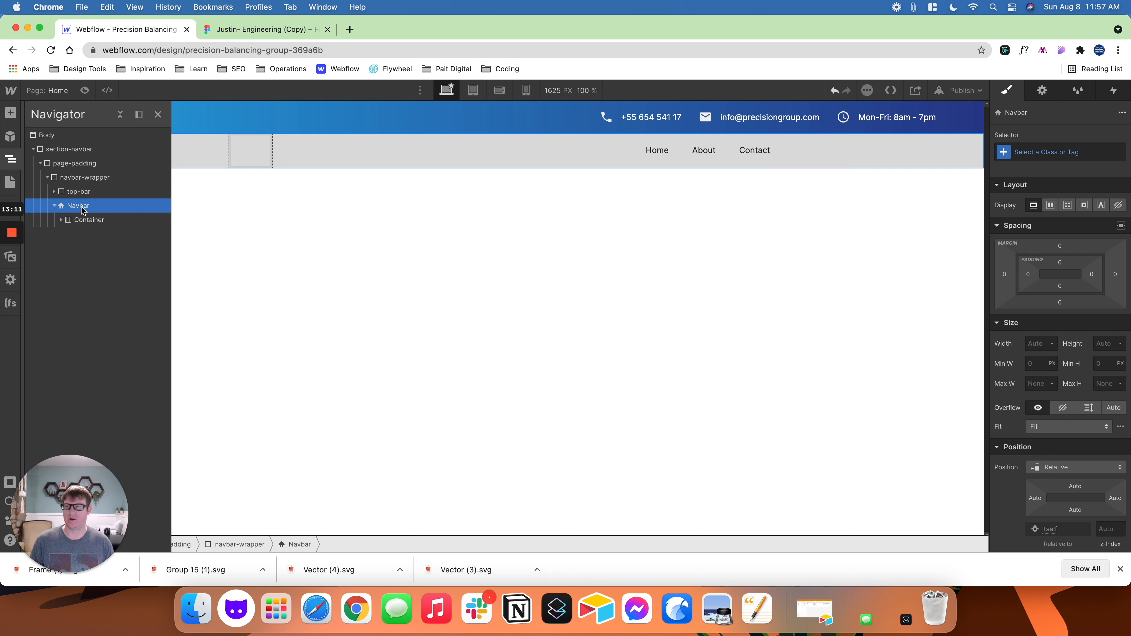
{"action": "key", "text": "super+e"}
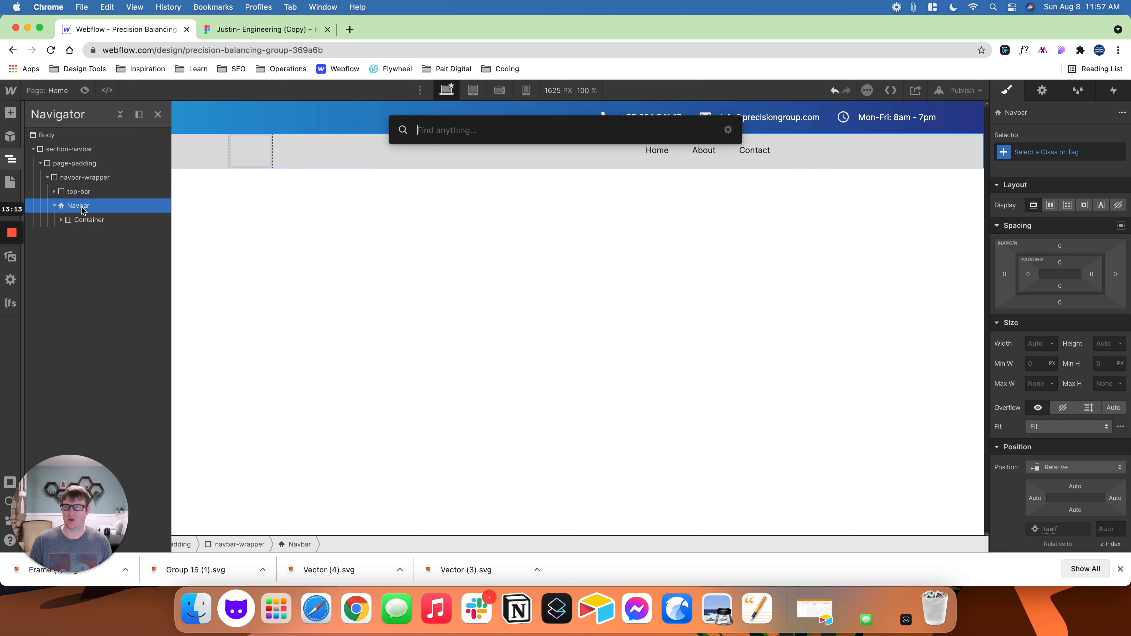
{"action": "type", "text": "div"}
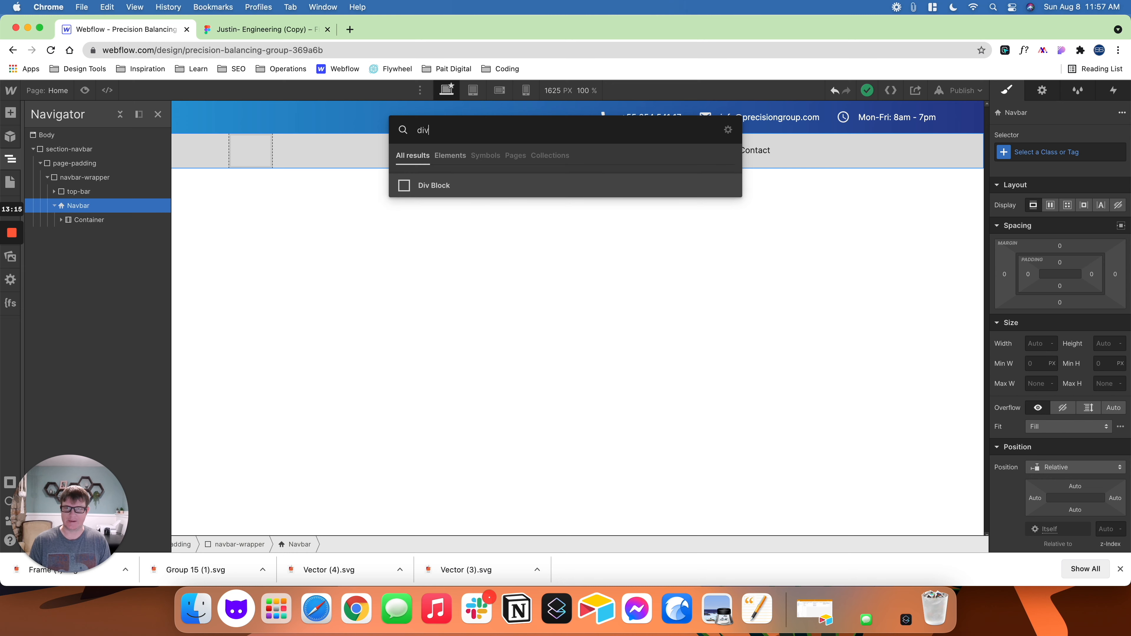
{"action": "key", "text": "Return"}
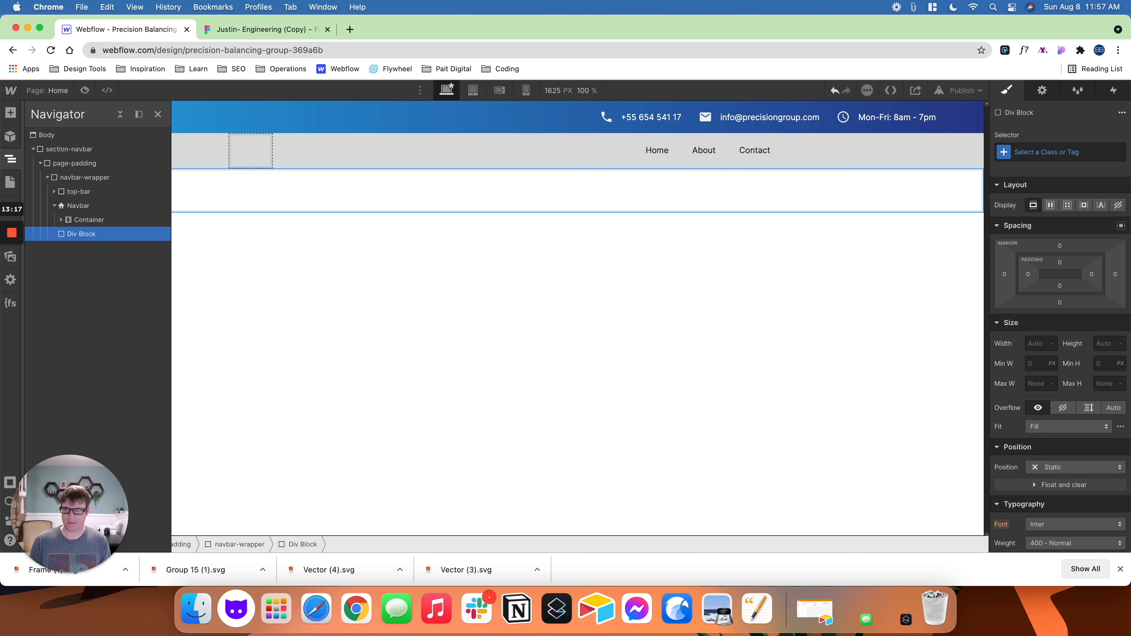
{"action": "key", "text": "super+Return"}
{"action": "type", "text": "navbar-"}
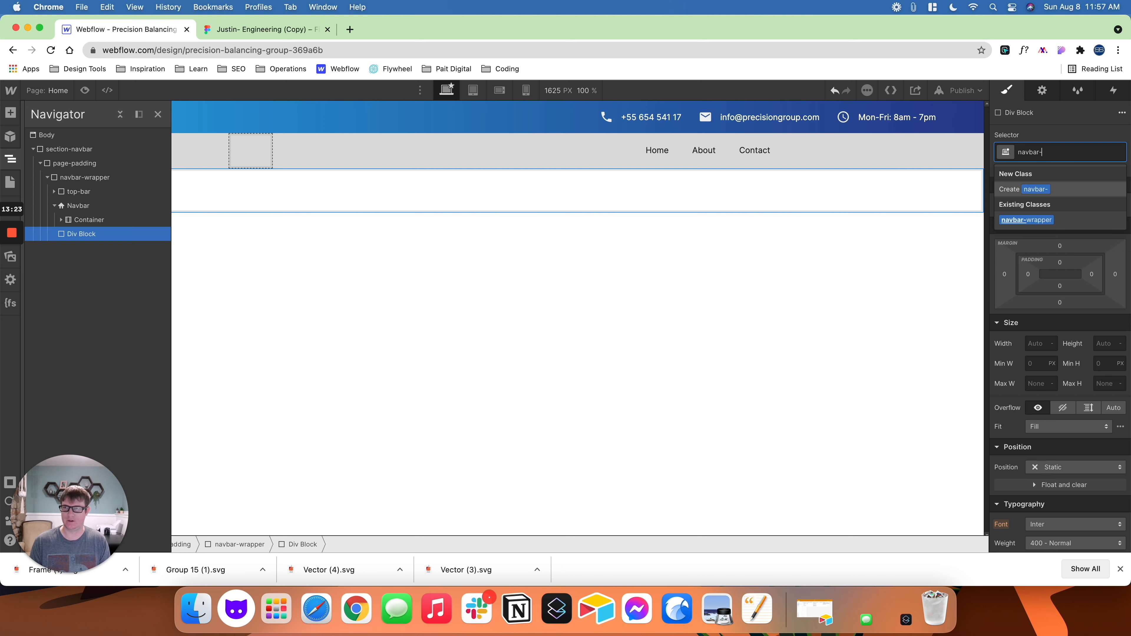
{"action": "type", "text": "wra"}
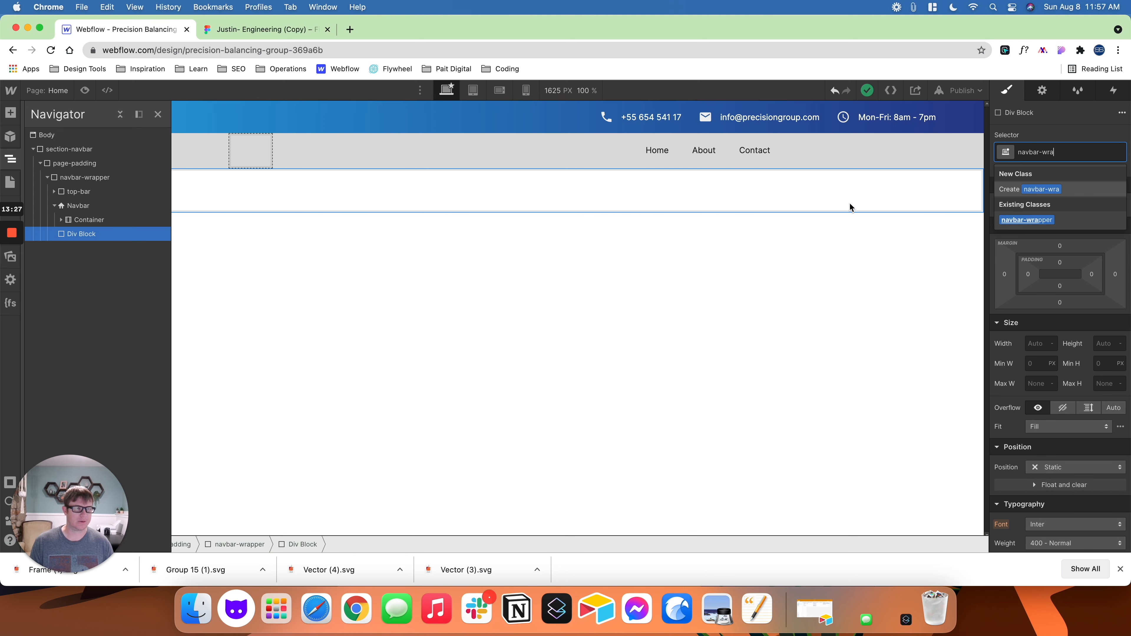
{"action": "left_click", "coordinate": [1027, 220]}
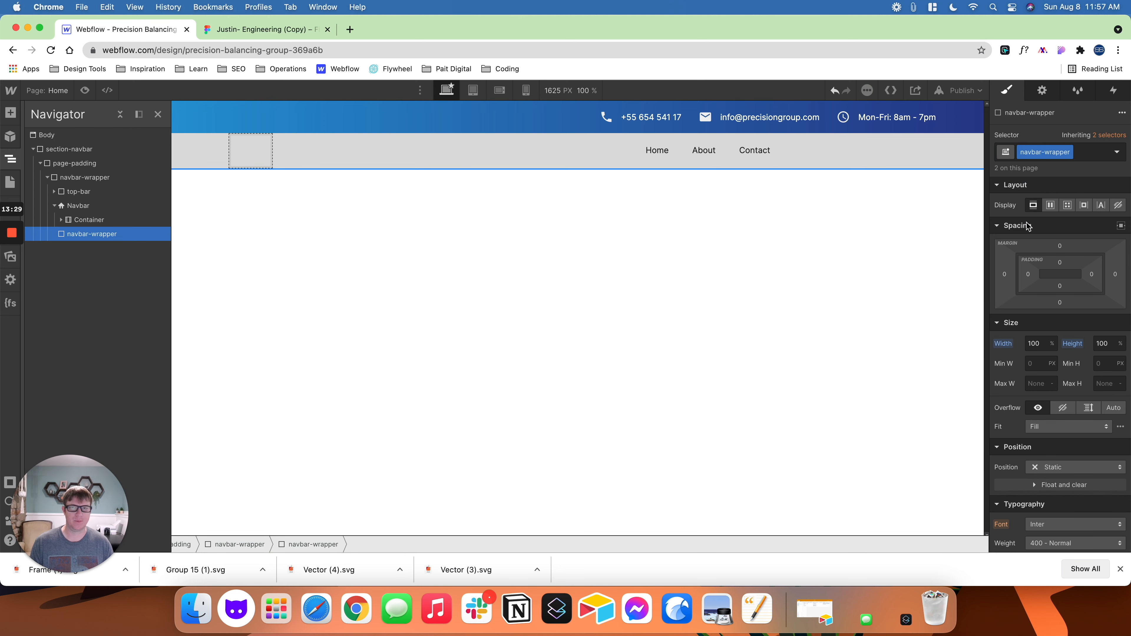
- Replace the Navbar's Container with the new navbar-wrapper, moving Brand, Nav Menu and Menu Button into it and deleting the Container
{"action": "left_click_drag", "start_coordinate": [78, 239], "coordinate": [80, 222]}
{"action": "left_click", "coordinate": [62, 234]}
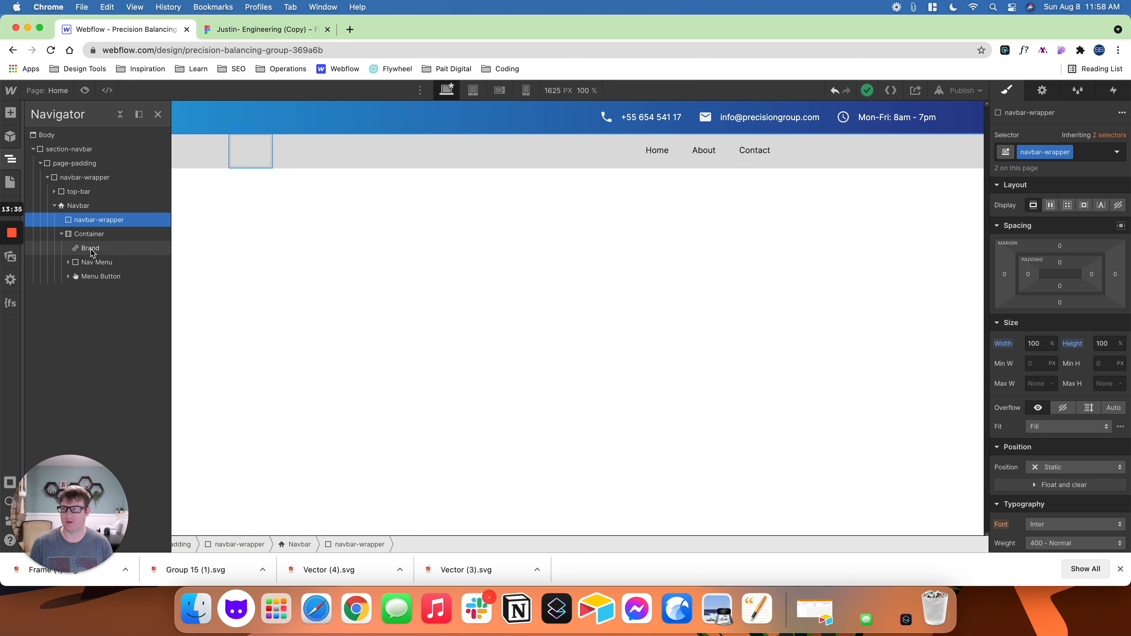
{"action": "left_click_drag", "start_coordinate": [92, 252], "coordinate": [96, 225]}
{"action": "mouse_move", "coordinate": [89, 265]}
{"action": "left_mouse_down"}
{"action": "mouse_move", "coordinate": [91, 245]}
{"action": "mouse_move", "coordinate": [107, 246]}
{"action": "mouse_move", "coordinate": [95, 263]}
{"action": "left_mouse_up"}
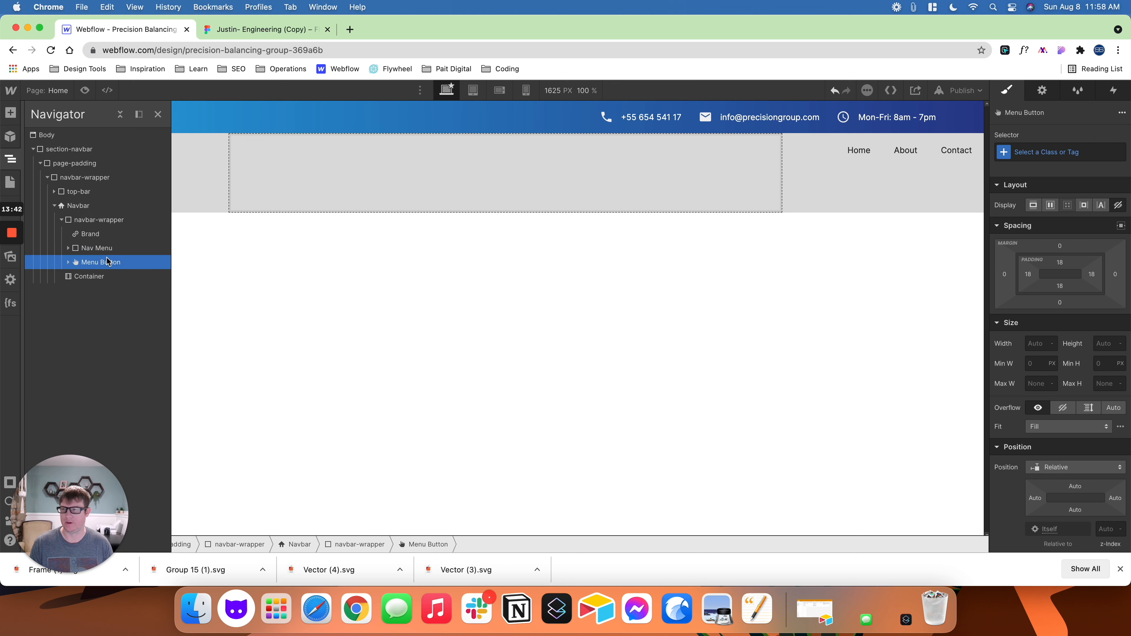
{"action": "left_click", "coordinate": [97, 280]}
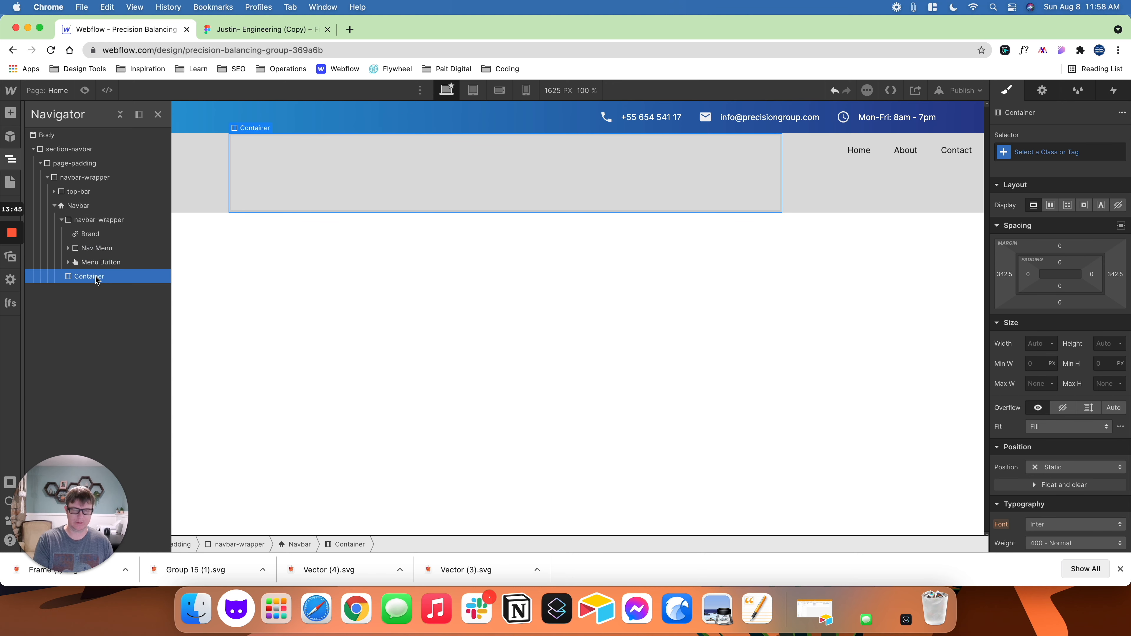
{"action": "key", "text": "Delete"}
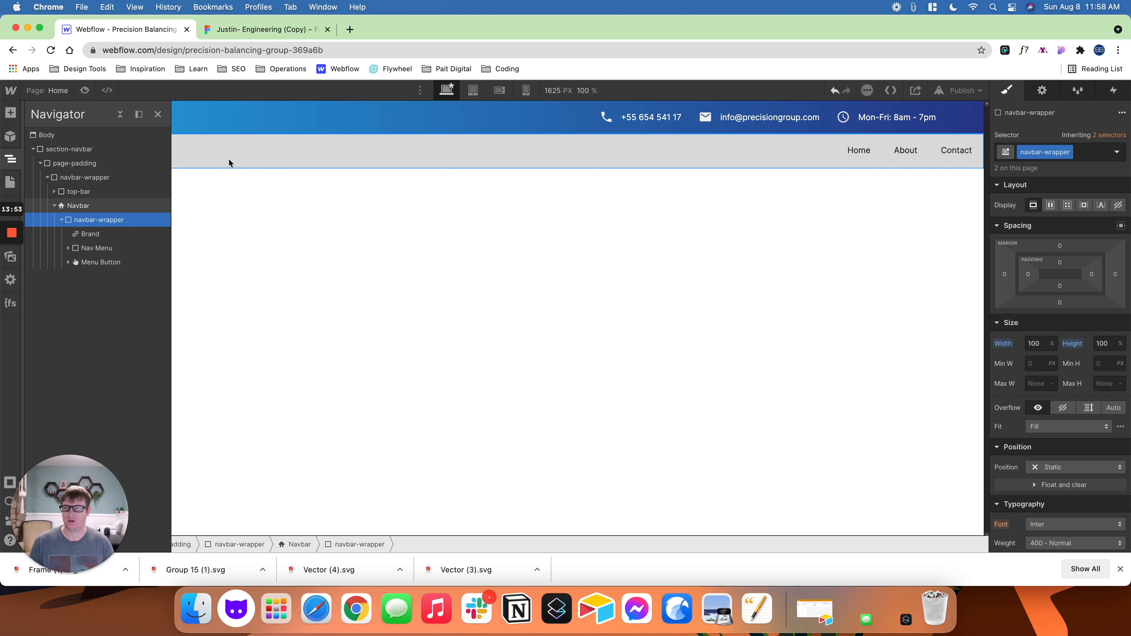
- Set the Navbar element's left and right padding to 5%
{"action": "left_click", "coordinate": [235, 155]}
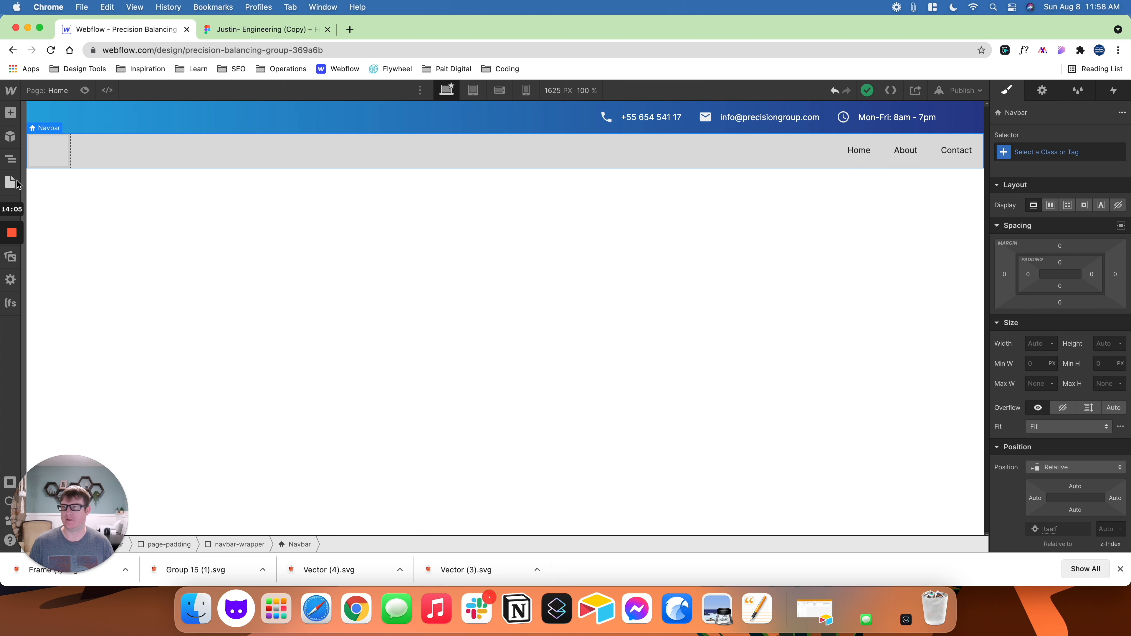
{"action": "left_click", "coordinate": [10, 159]}
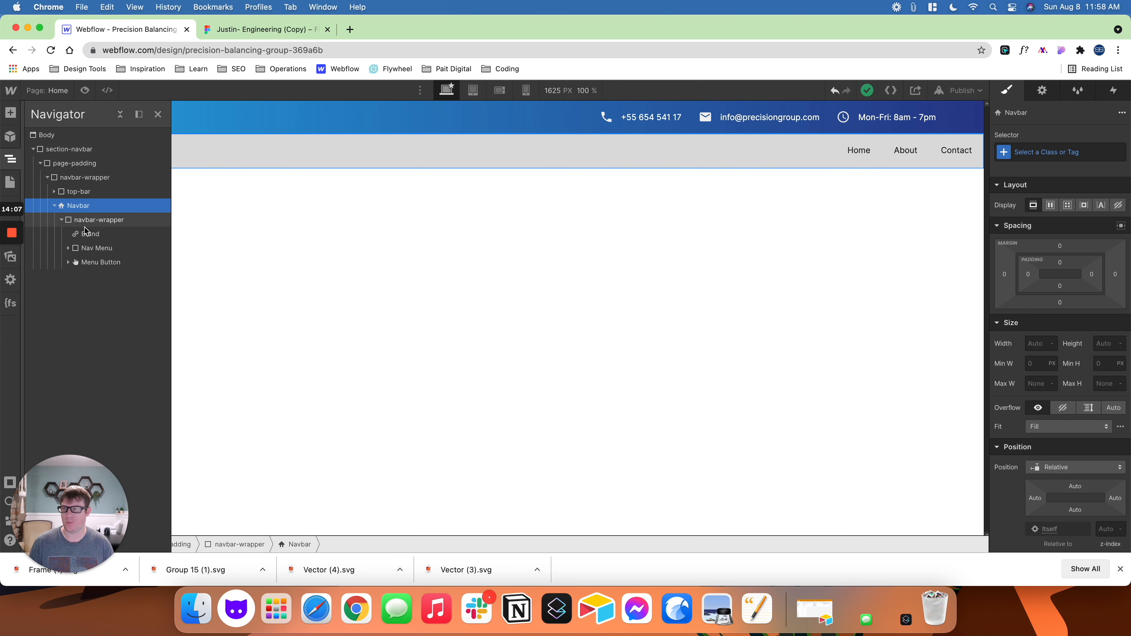
{"action": "left_click", "coordinate": [94, 223]}
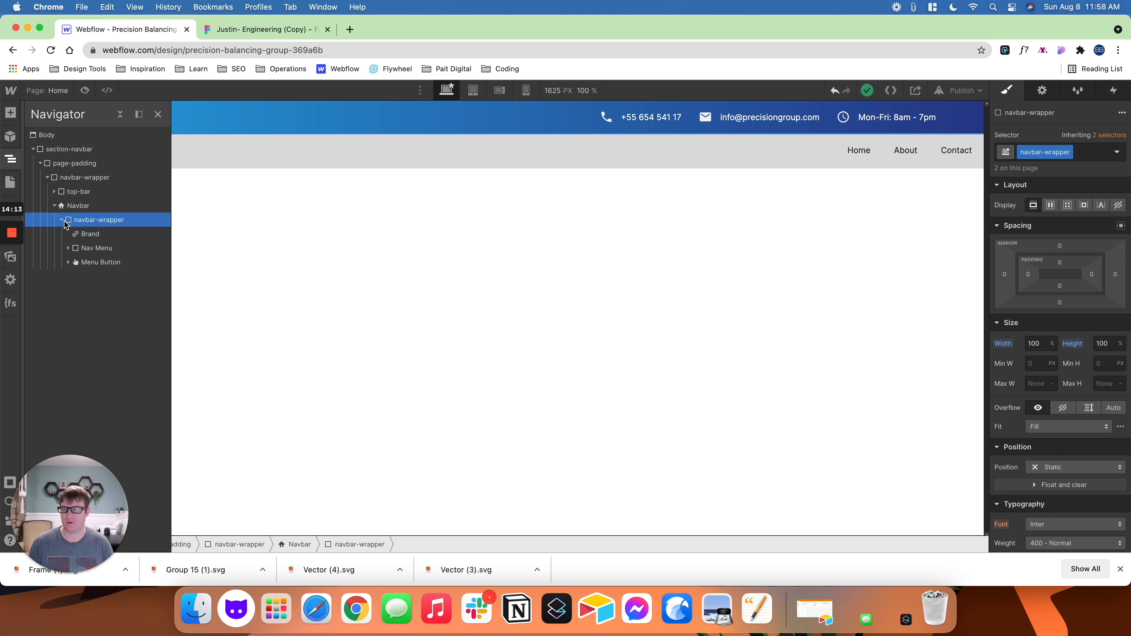
{"action": "left_click", "coordinate": [78, 207]}
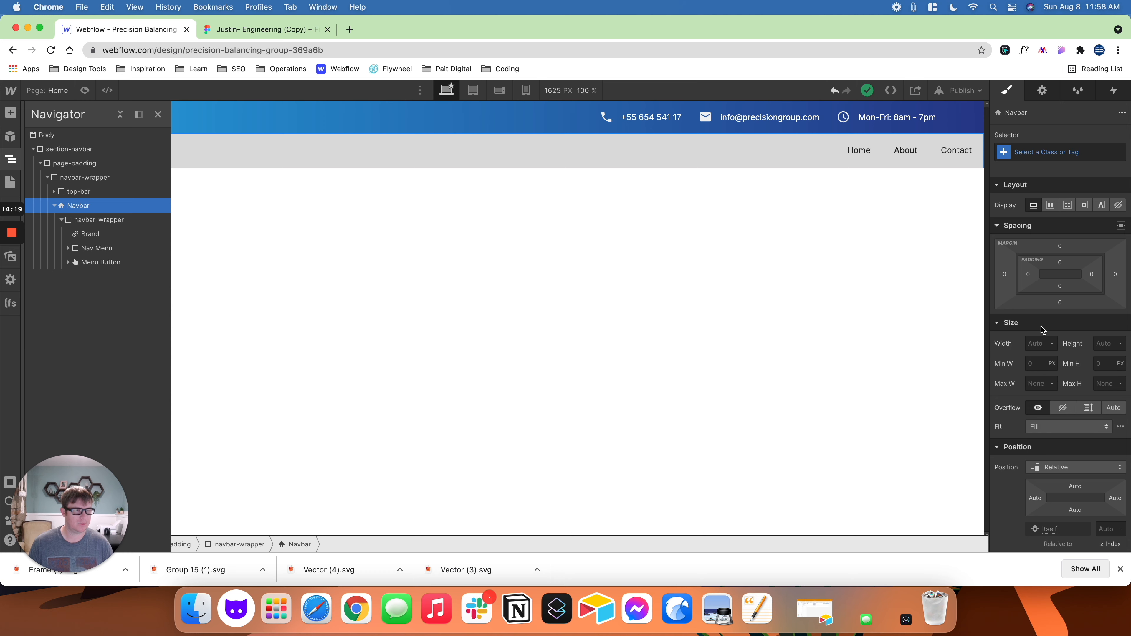
{"action": "left_click", "coordinate": [1027, 274]}
{"action": "type", "text": "5"}
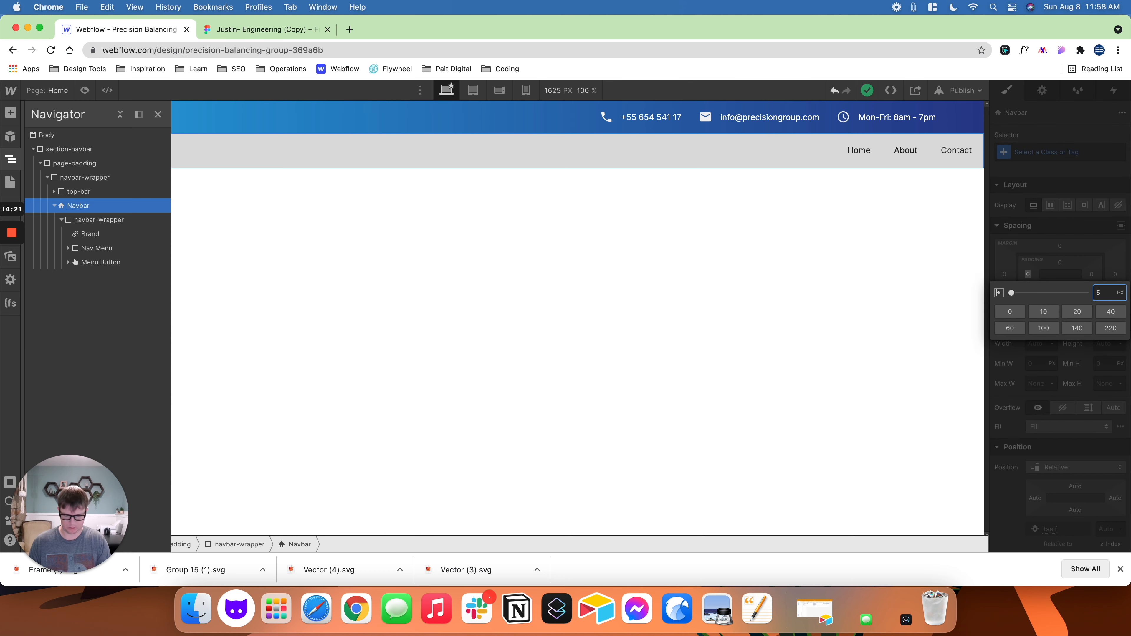
{"action": "type", "text": "%"}
{"action": "key", "text": "Return"}
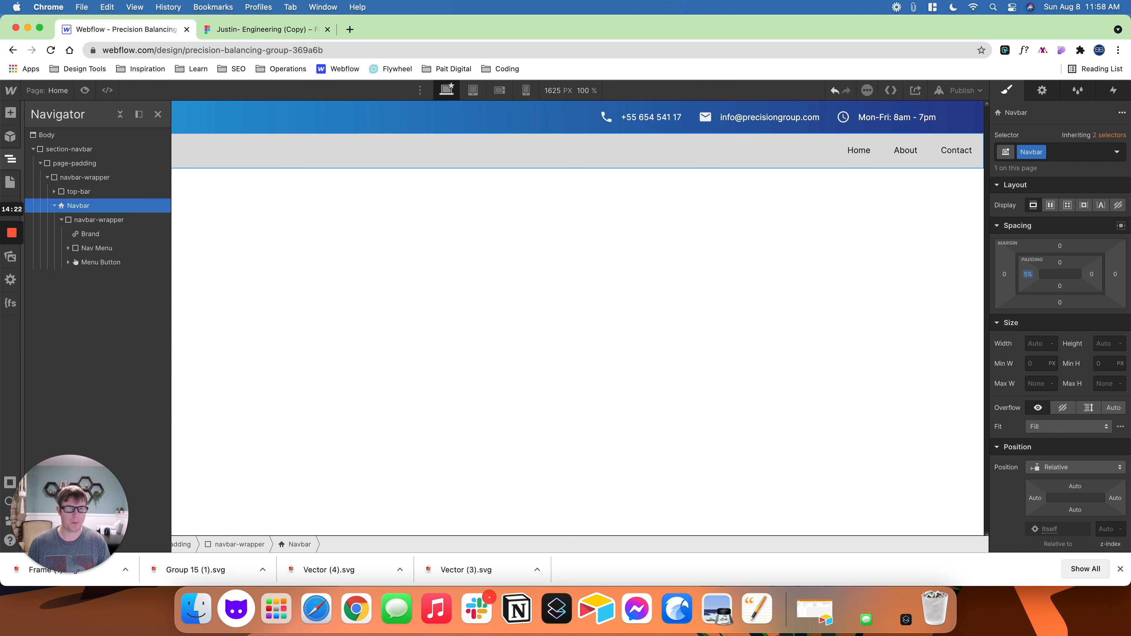
{"action": "left_click", "coordinate": [1095, 273]}
{"action": "type", "text": "5%"}
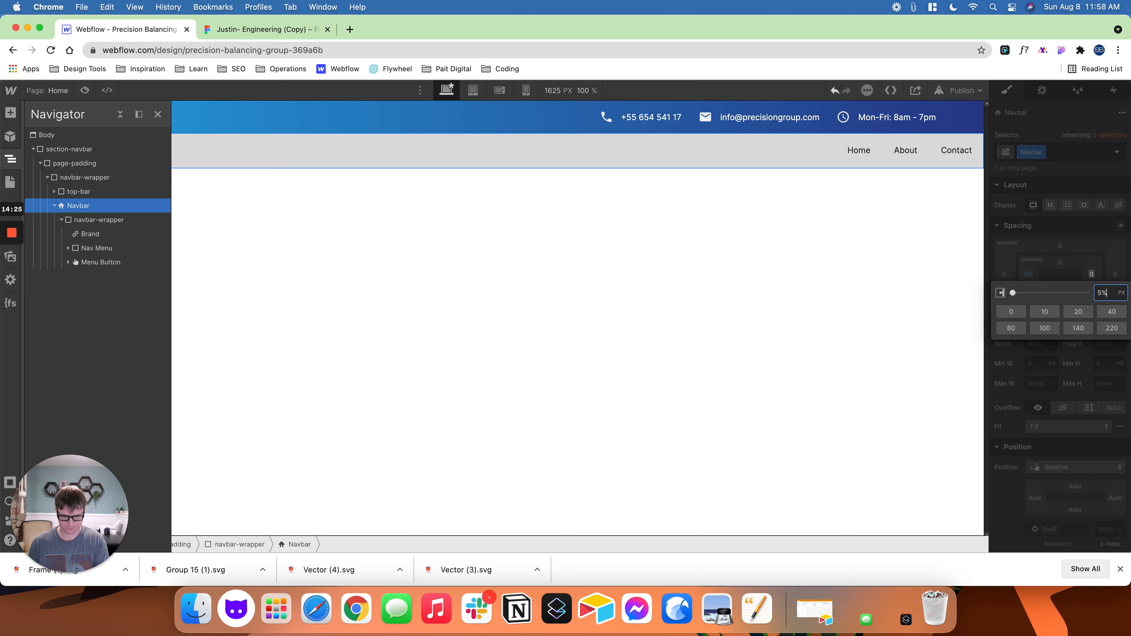
{"action": "key", "text": "Return"}
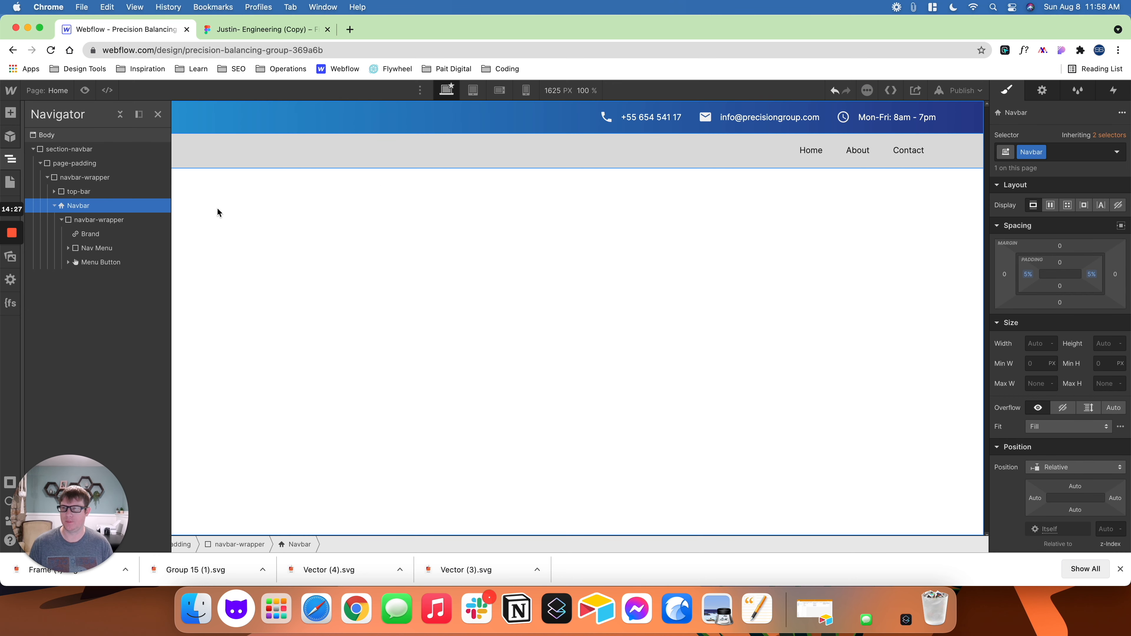
- Check the navigation in the Figma design and set the Navbar's background colour to the White swatch in Webflow
{"action": "left_click", "coordinate": [276, 154]}
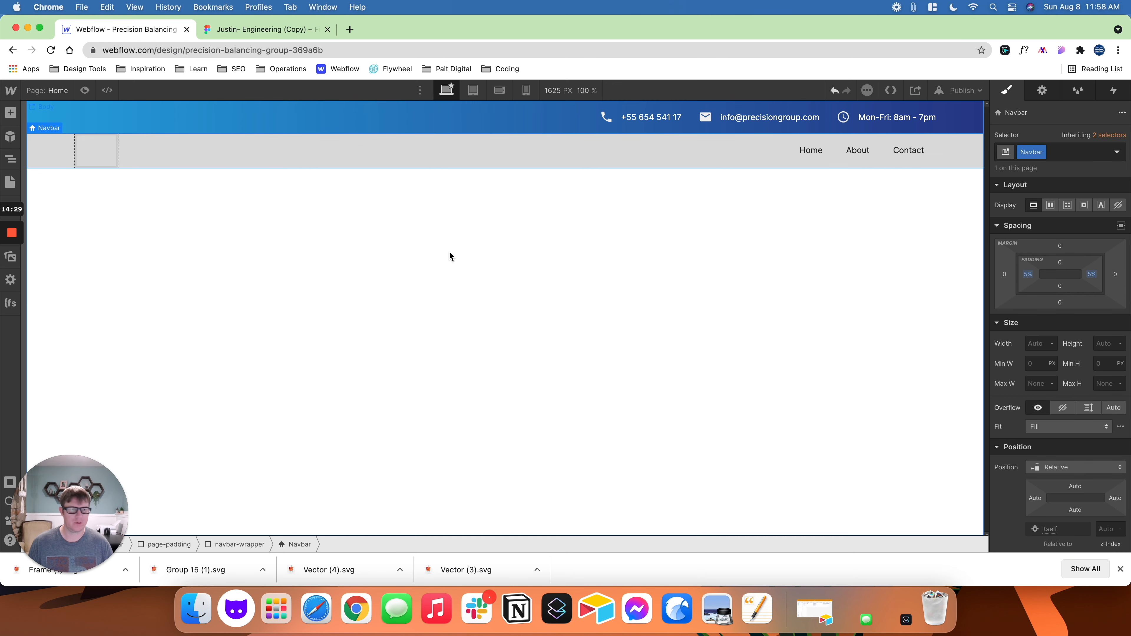
{"action": "scroll", "coordinate": [1011, 412], "scroll_direction": "down", "scroll_amount": 10}
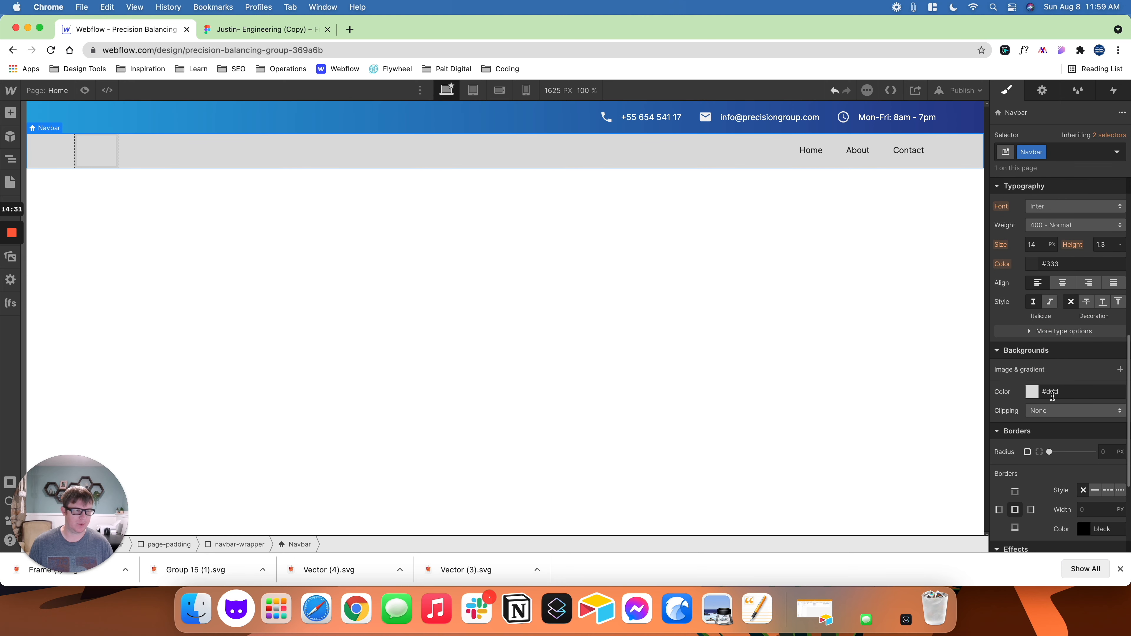
{"action": "left_click", "coordinate": [294, 29]}
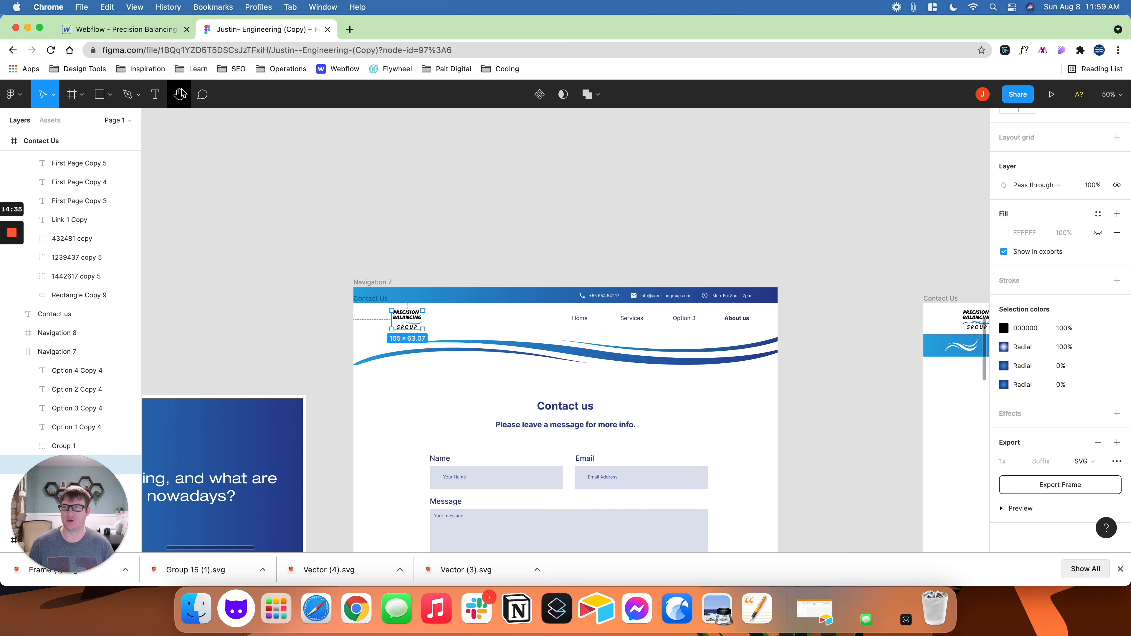
{"action": "left_click", "coordinate": [153, 32]}
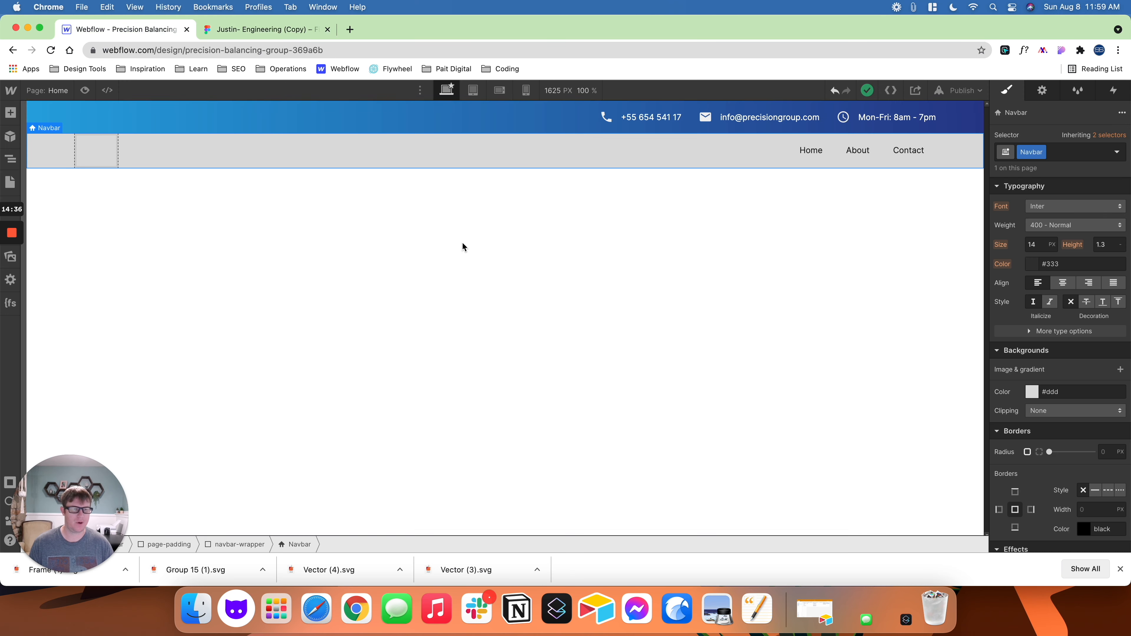
{"action": "left_click", "coordinate": [1031, 392]}
{"action": "left_click", "coordinate": [1018, 370]}
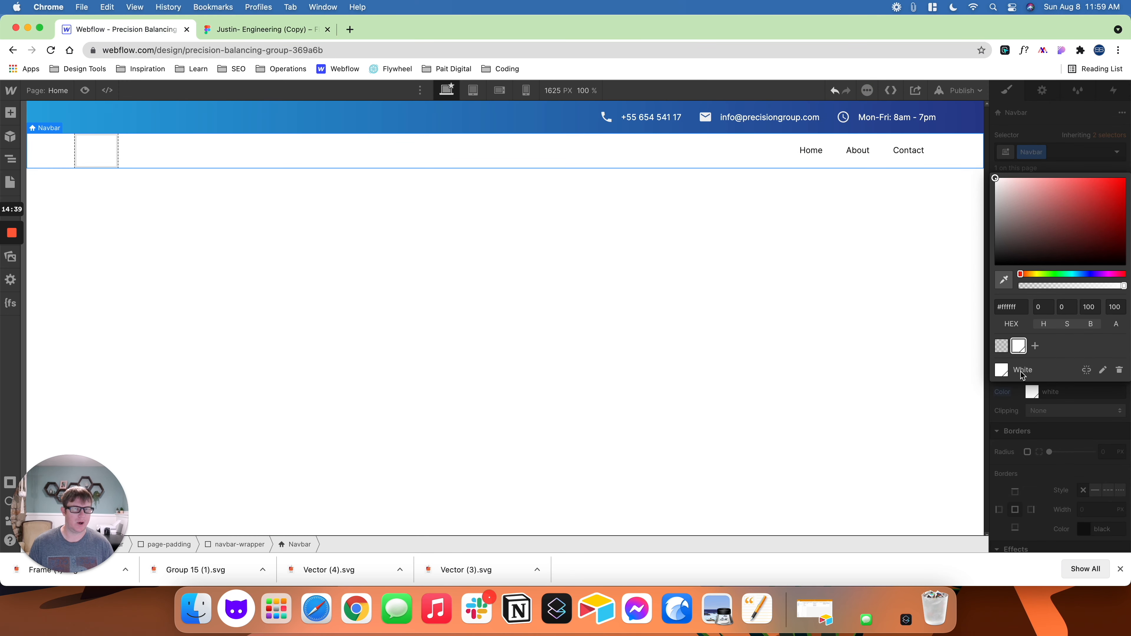
{"action": "left_click", "coordinate": [895, 313]}
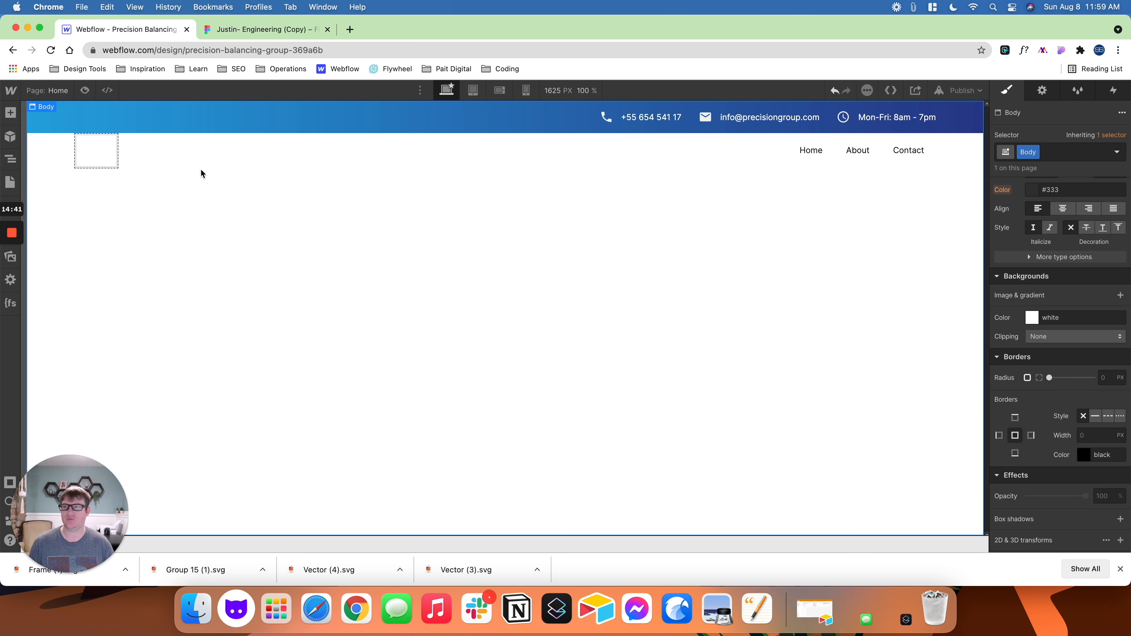
- Give the Navbar's empty Brand link a new class named brand
{"action": "left_click", "coordinate": [98, 154]}
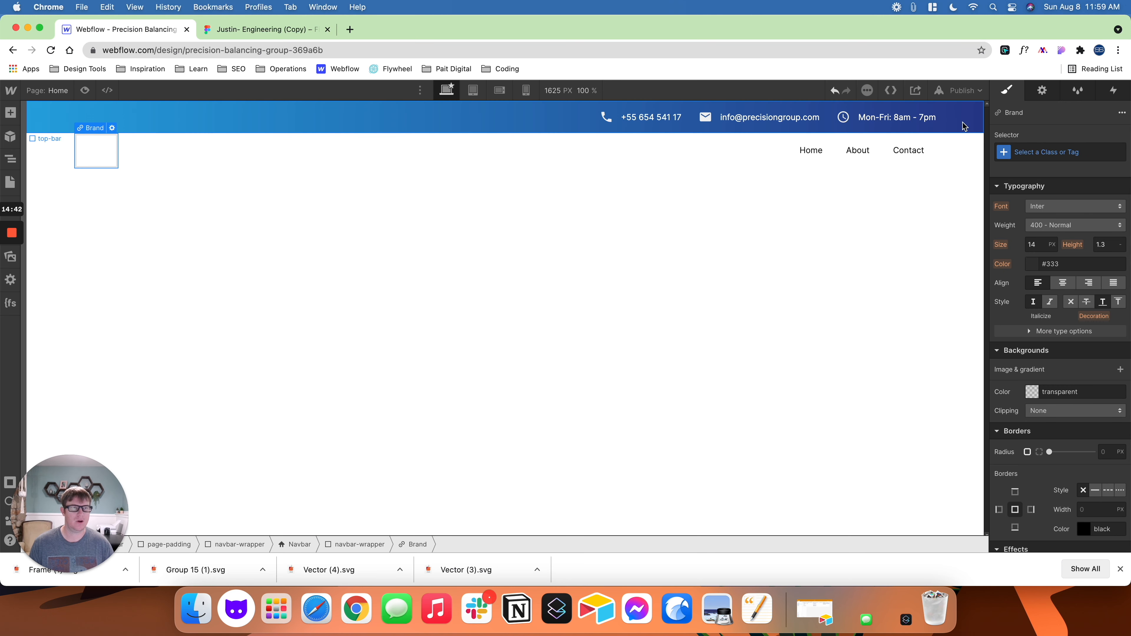
{"action": "left_click", "coordinate": [1020, 152]}
{"action": "type", "text": "brand"}
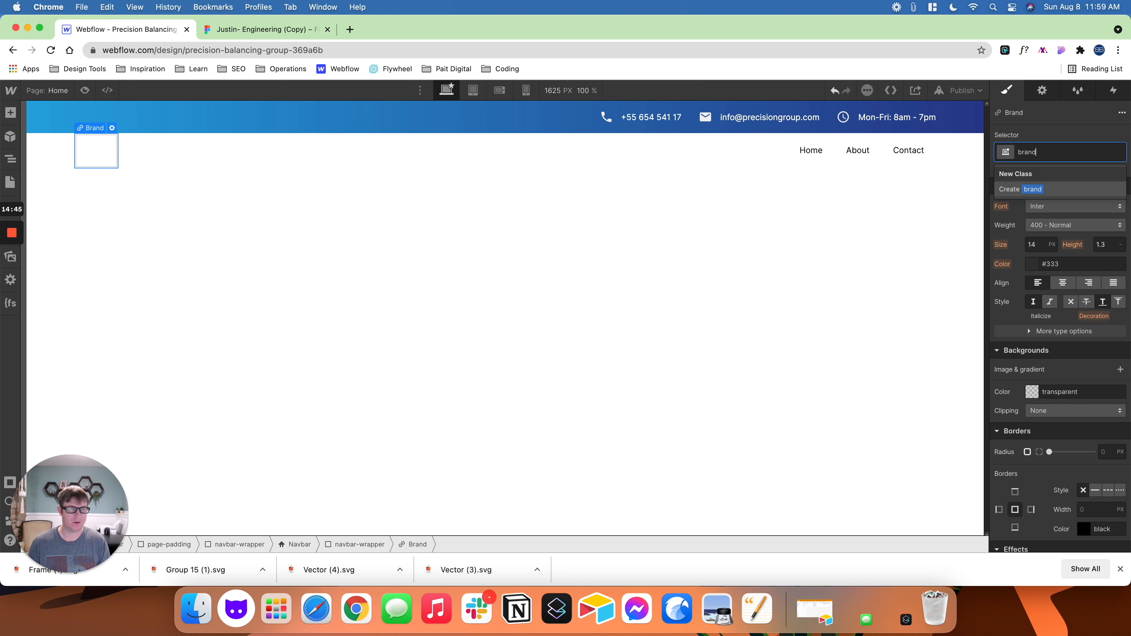
{"action": "key", "text": "Return"}
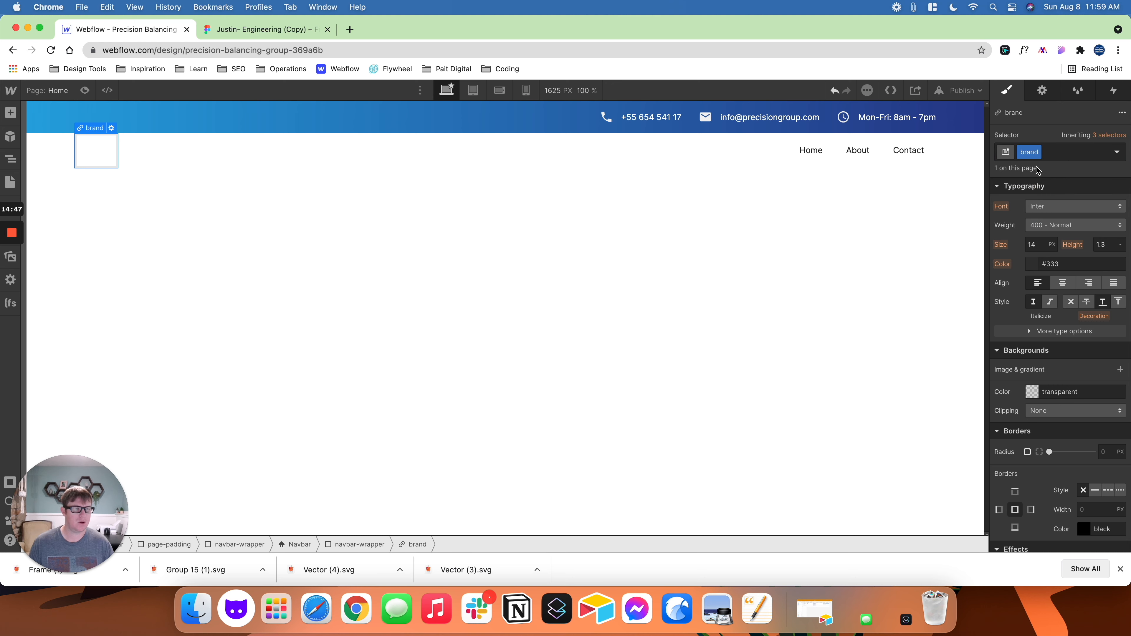
{"action": "scroll", "coordinate": [1046, 247], "scroll_direction": "up", "scroll_amount": 10}
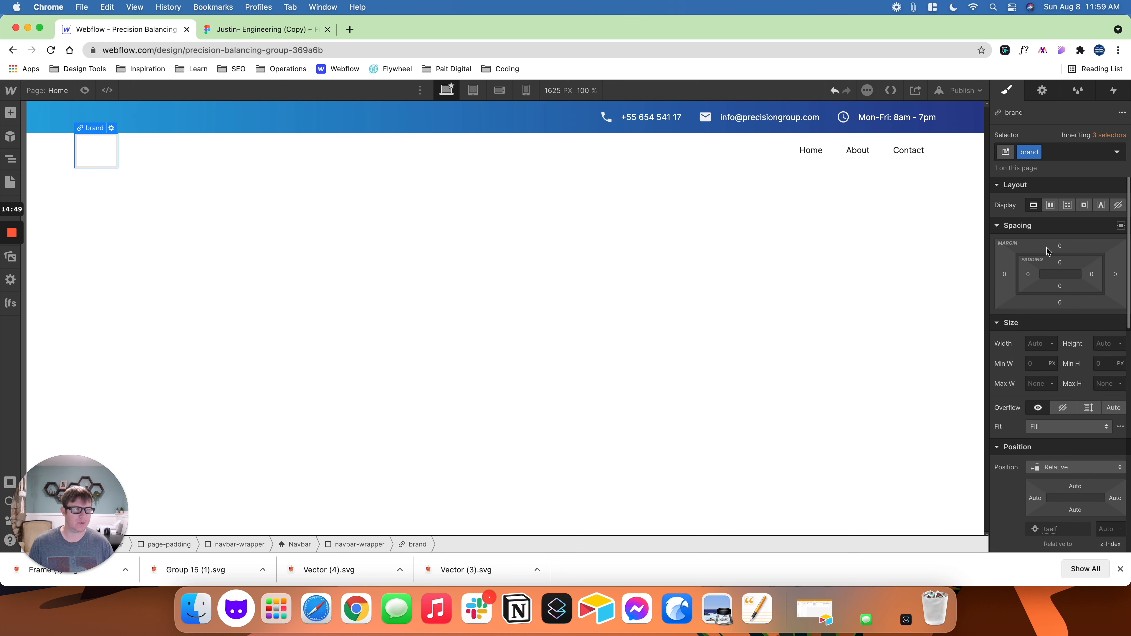
- Set the brand link's display to flex, with its content centred in both alignment and justification
{"action": "left_click", "coordinate": [1051, 206]}
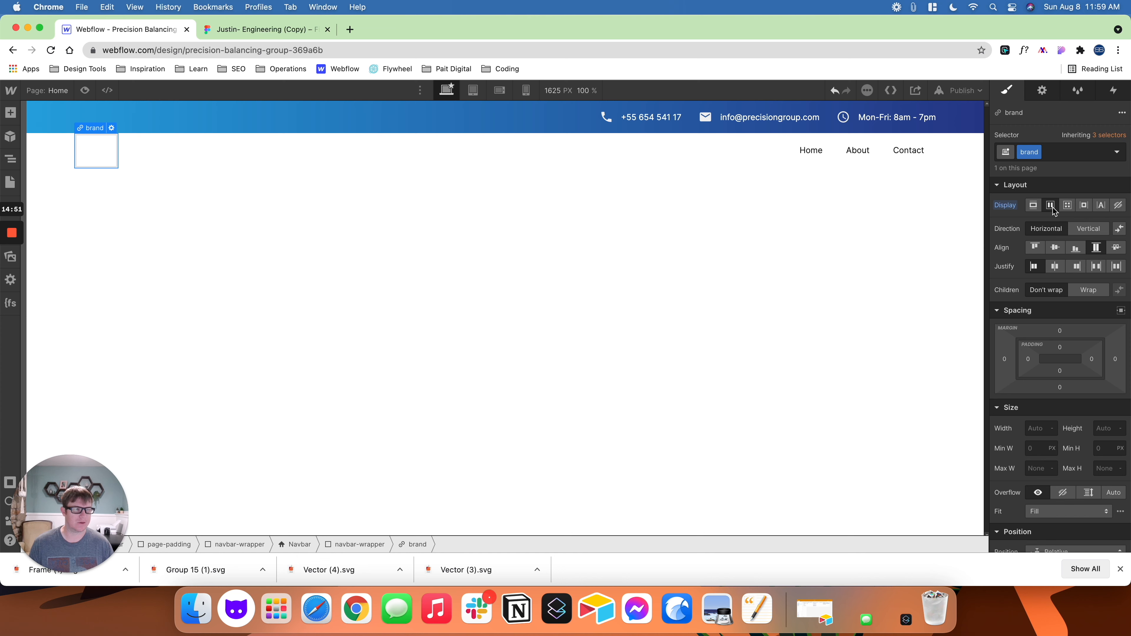
{"action": "left_click", "coordinate": [1054, 248]}
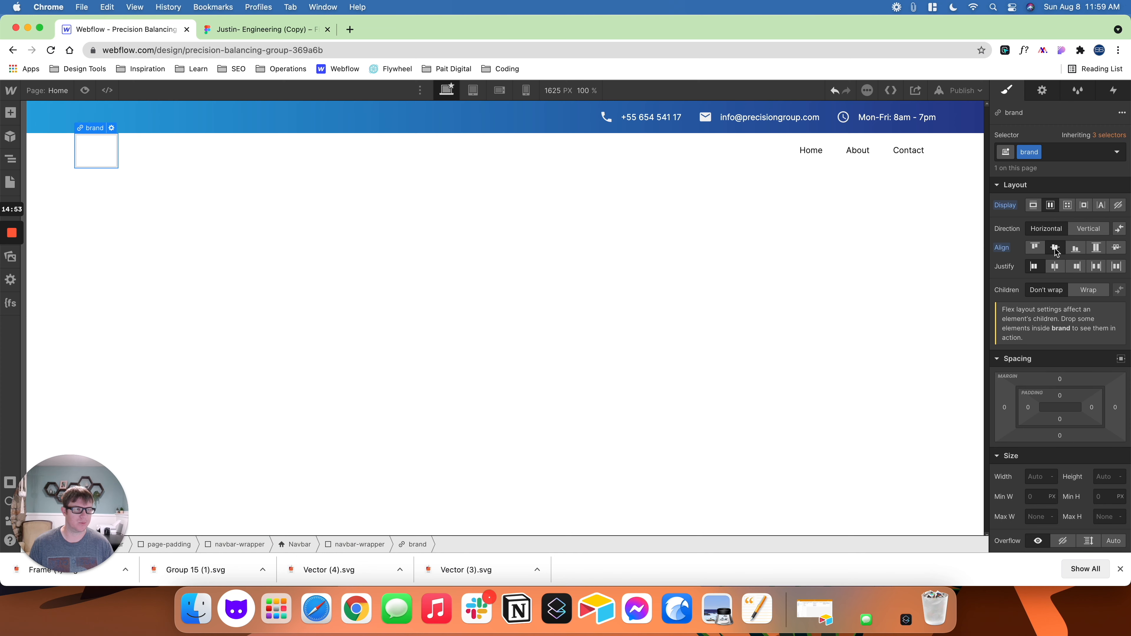
{"action": "left_click", "coordinate": [1056, 267]}
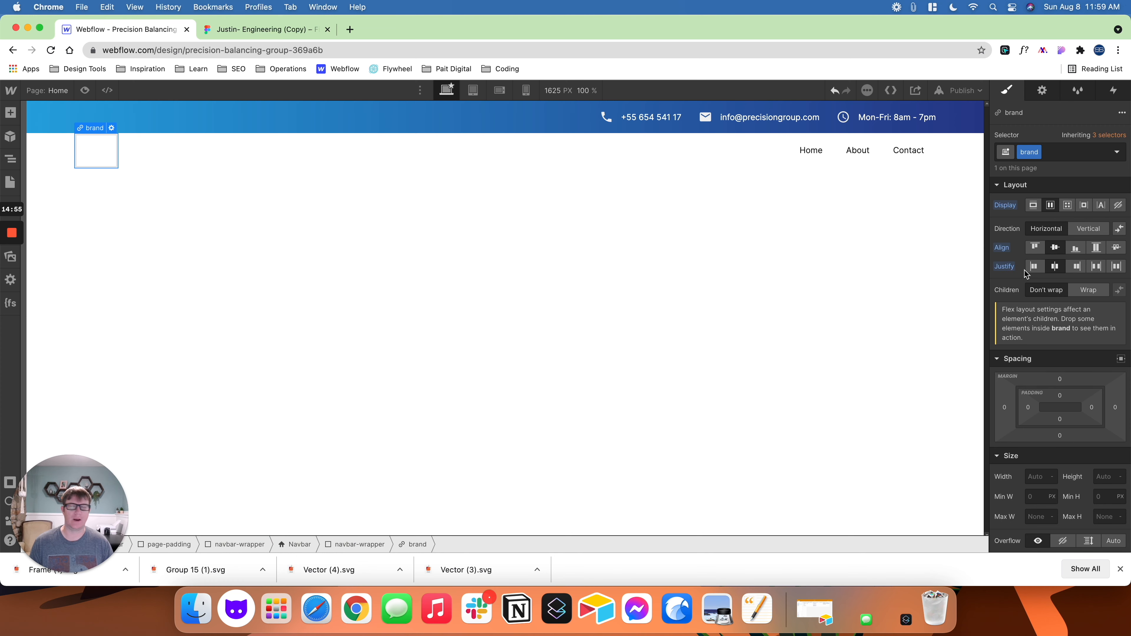
- Add an Image element inside the brand link and upload the logo Frame (1).svg from Downloads as its source
{"action": "key", "text": "super+e"}
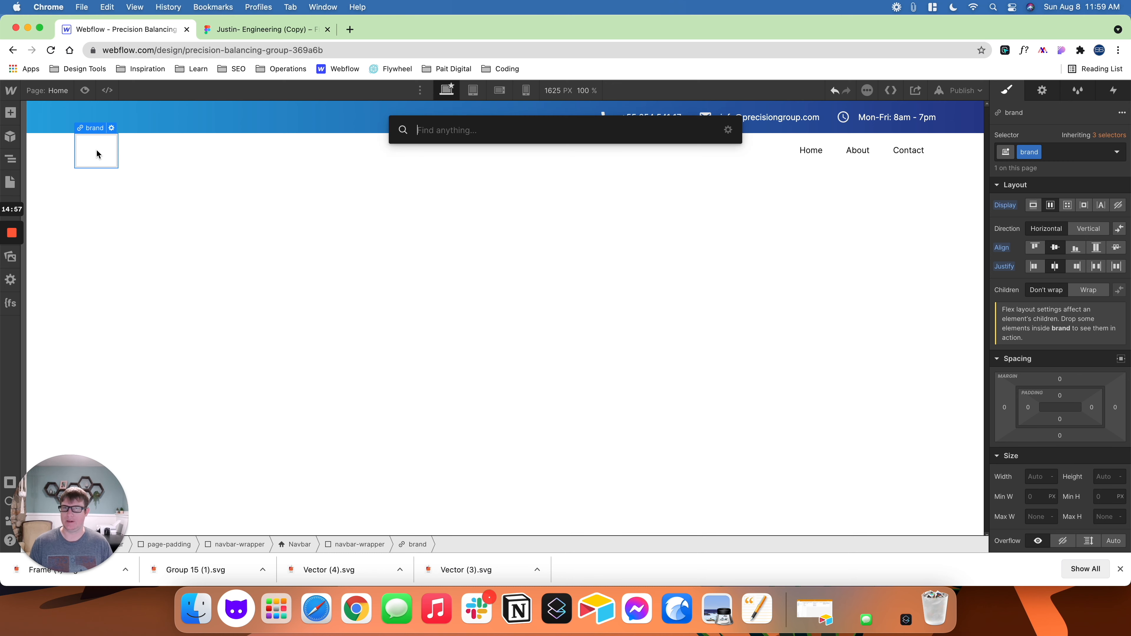
{"action": "type", "text": "image"}
{"action": "key", "text": "Return"}
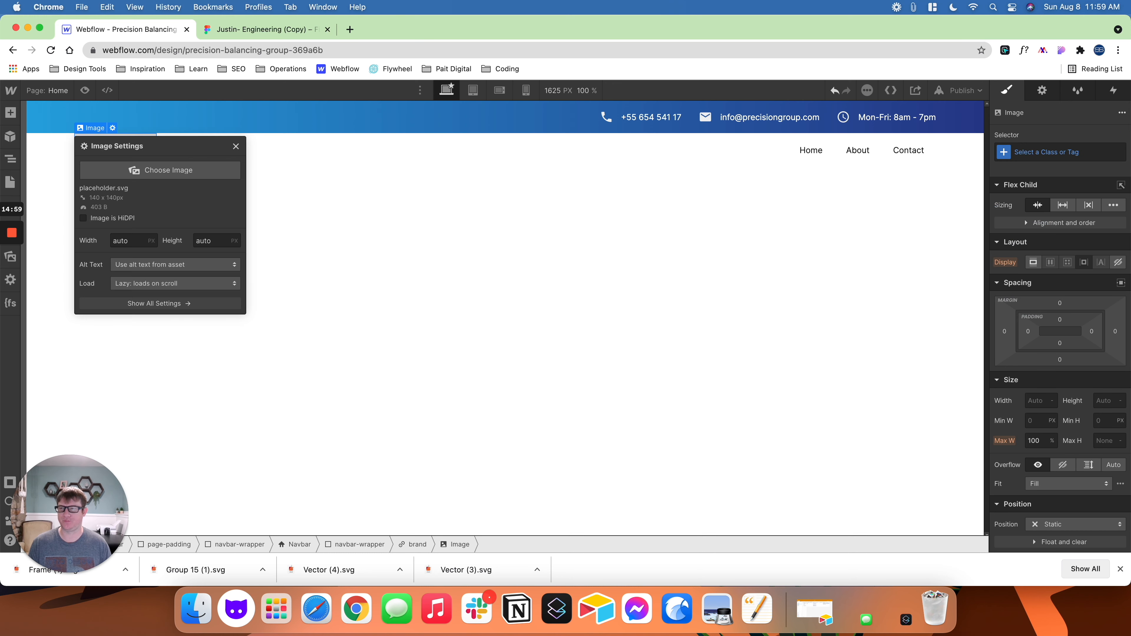
{"action": "left_click", "coordinate": [148, 174]}
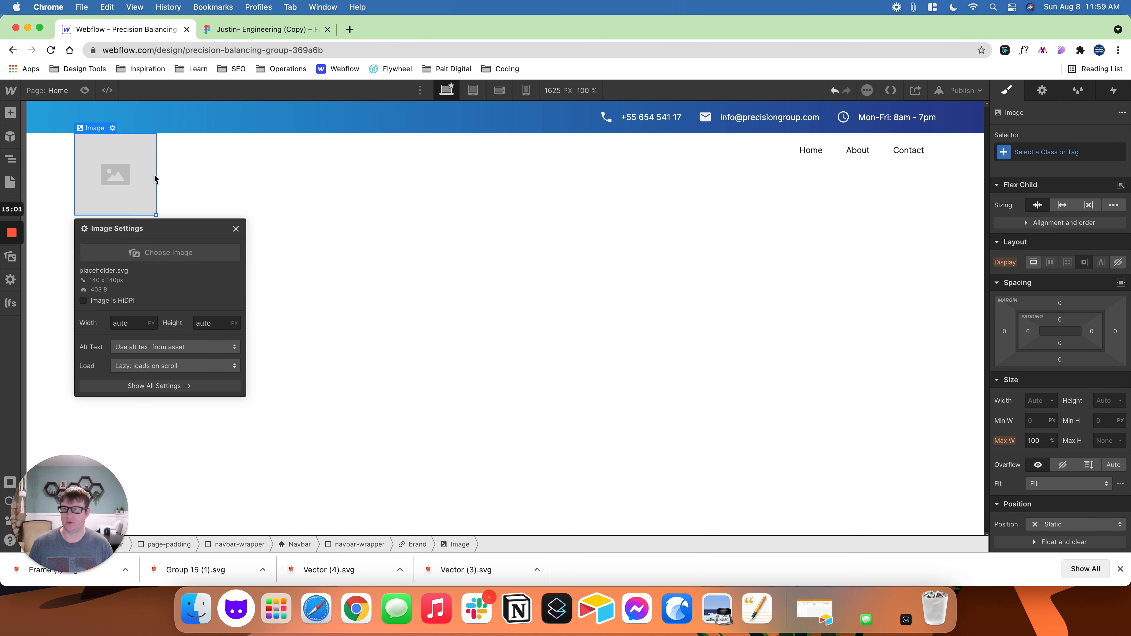
{"action": "left_click", "coordinate": [154, 141]}
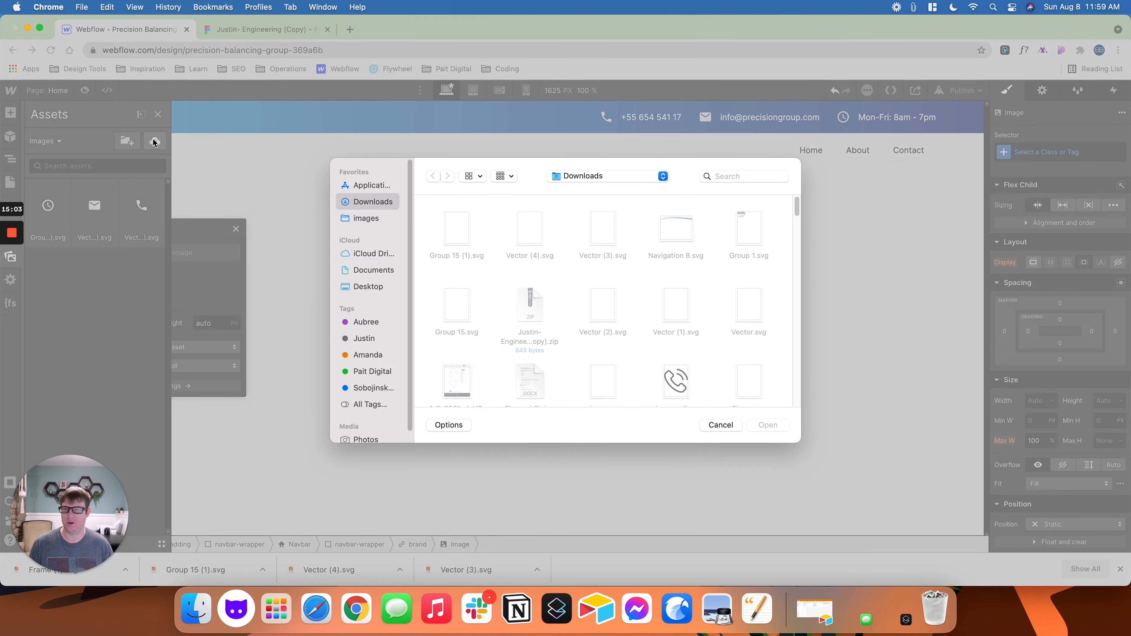
{"action": "double_click", "coordinate": [458, 227]}
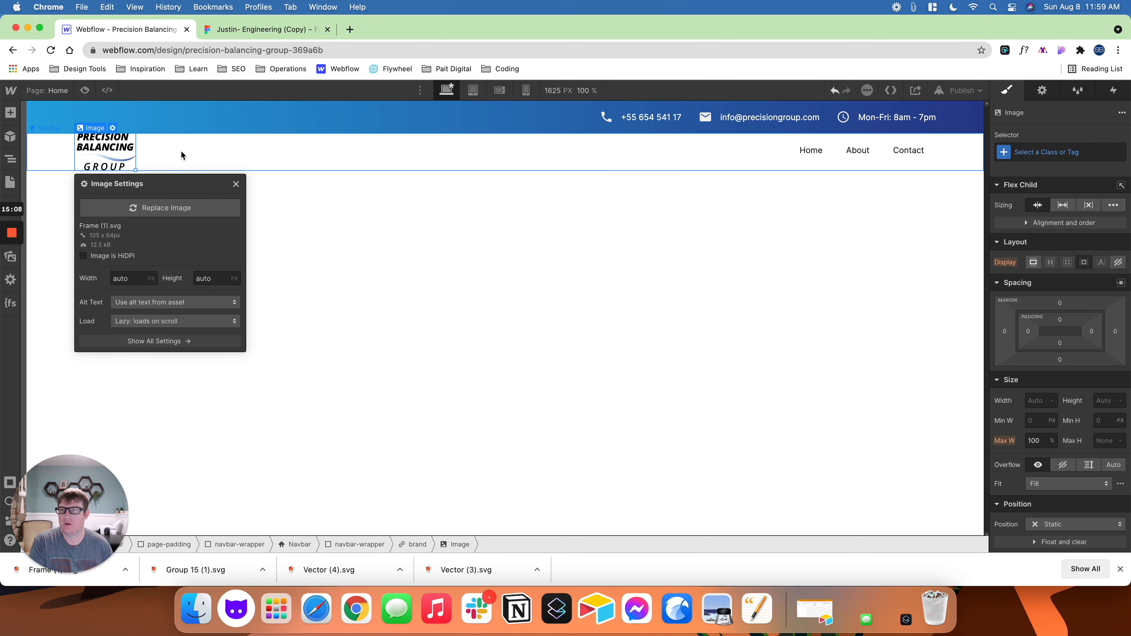
- Check the navigation frame's height in the Figma design and set the Navbar's height to 105 px in Webflow
{"action": "left_click", "coordinate": [275, 31]}
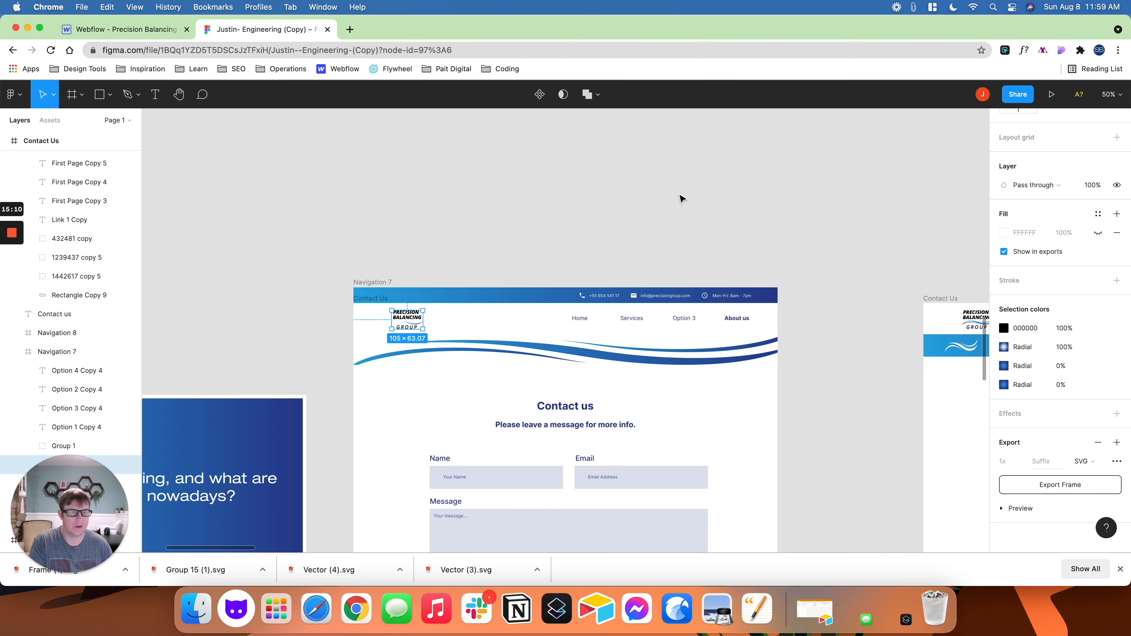
{"action": "left_click", "coordinate": [526, 327]}
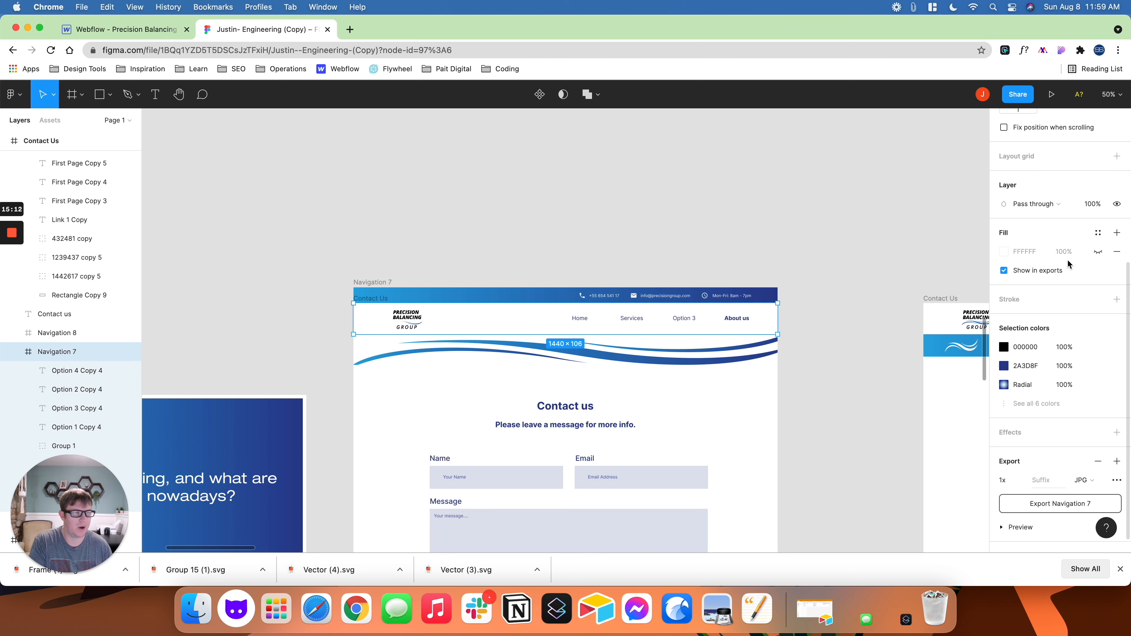
{"action": "scroll", "coordinate": [1101, 259], "scroll_direction": "up", "scroll_amount": 5}
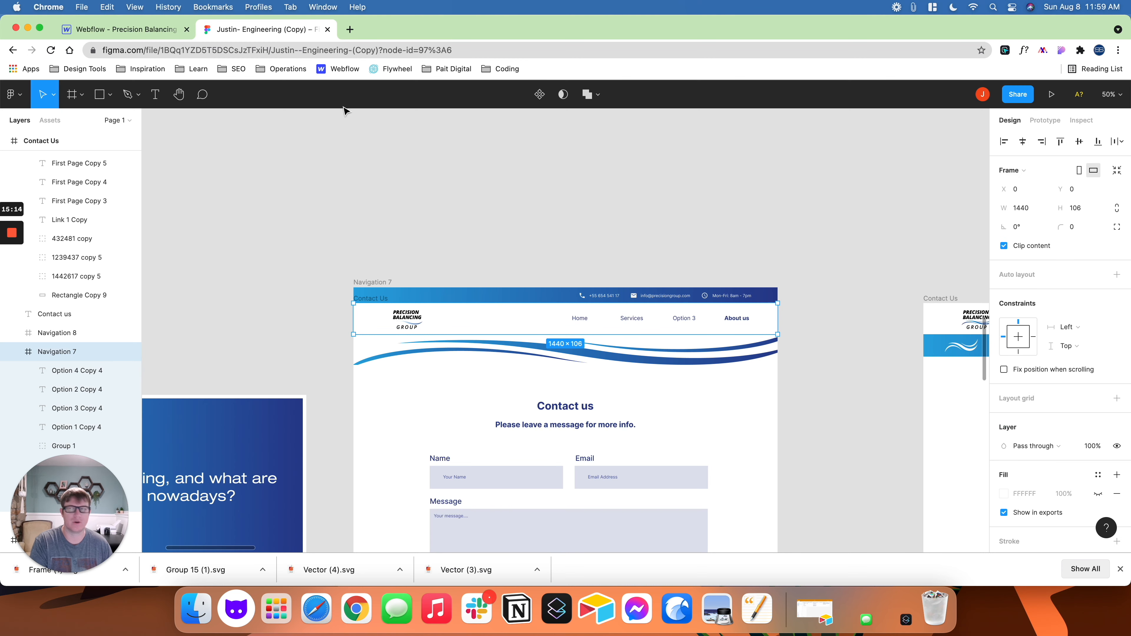
{"action": "left_click", "coordinate": [120, 29]}
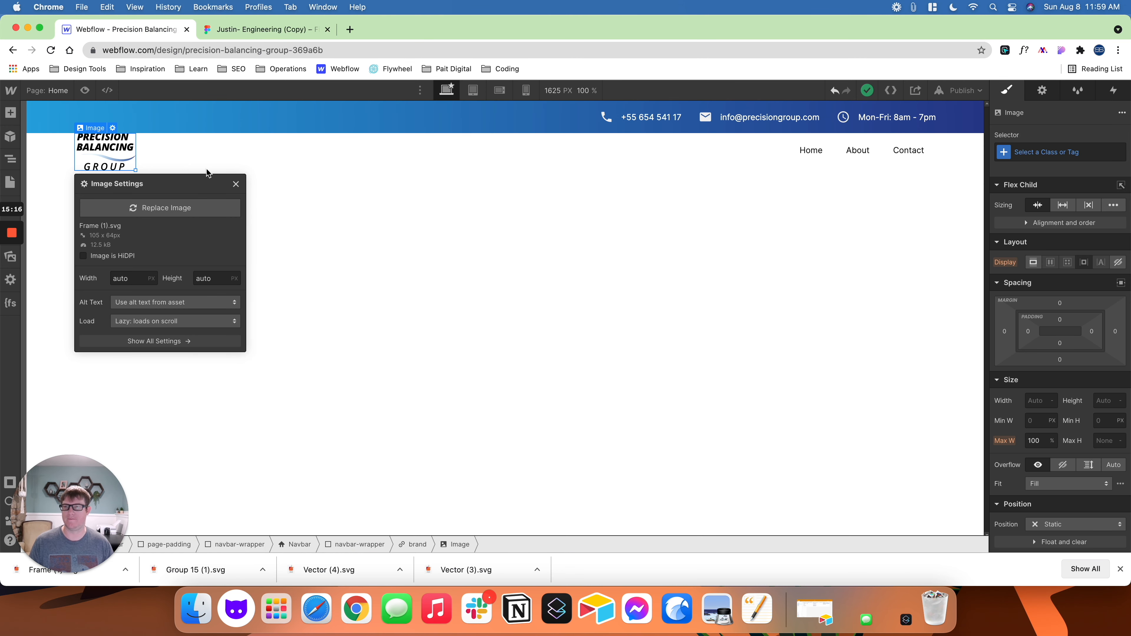
{"action": "left_click", "coordinate": [58, 152]}
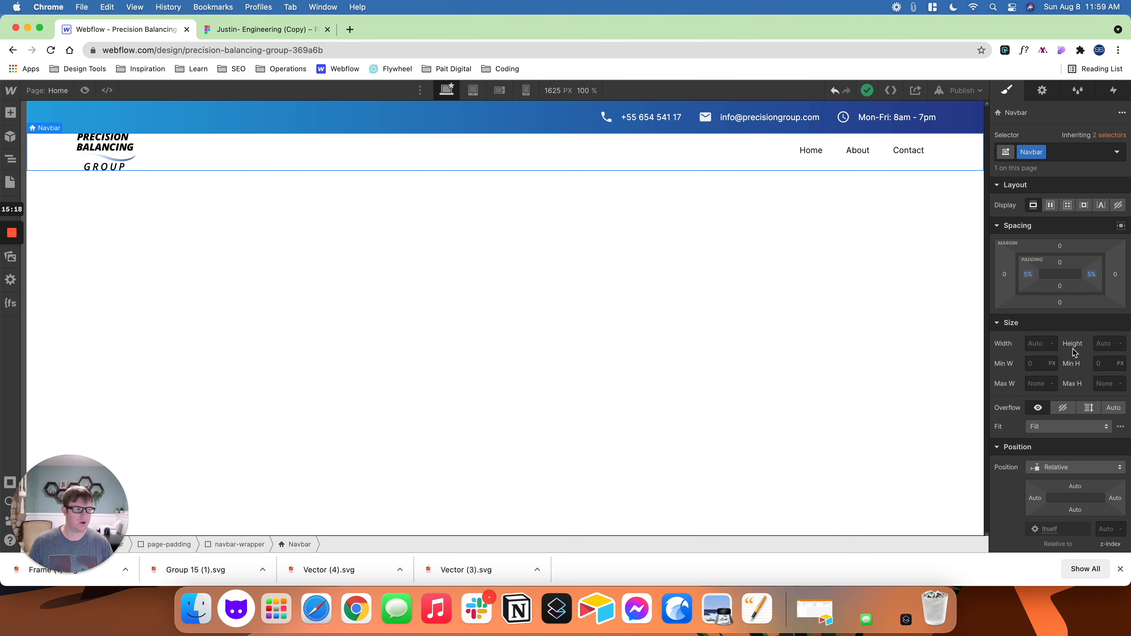
{"action": "left_click", "coordinate": [506, 128]}
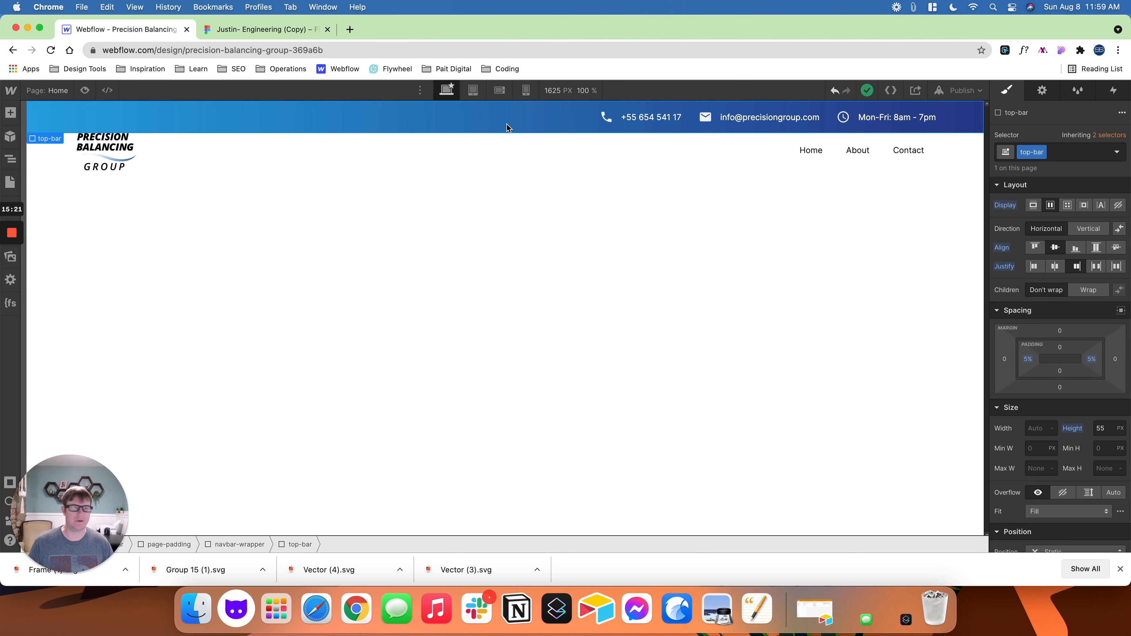
{"action": "left_click", "coordinate": [394, 157]}
{"action": "left_click", "coordinate": [1099, 345]}
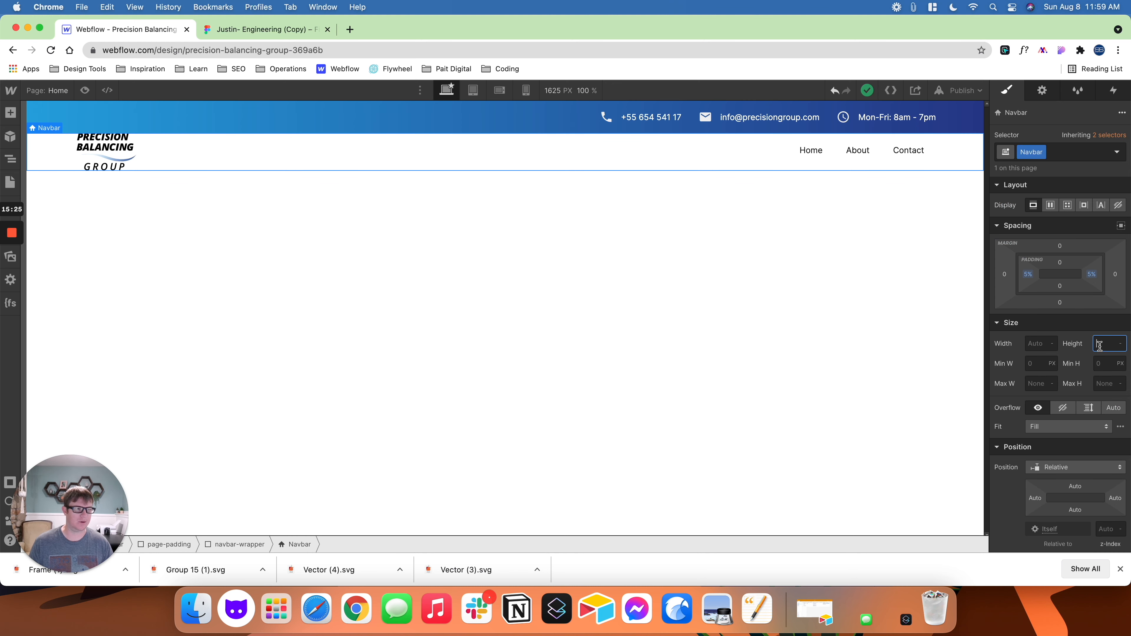
{"action": "type", "text": "105"}
{"action": "key", "text": "Return"}
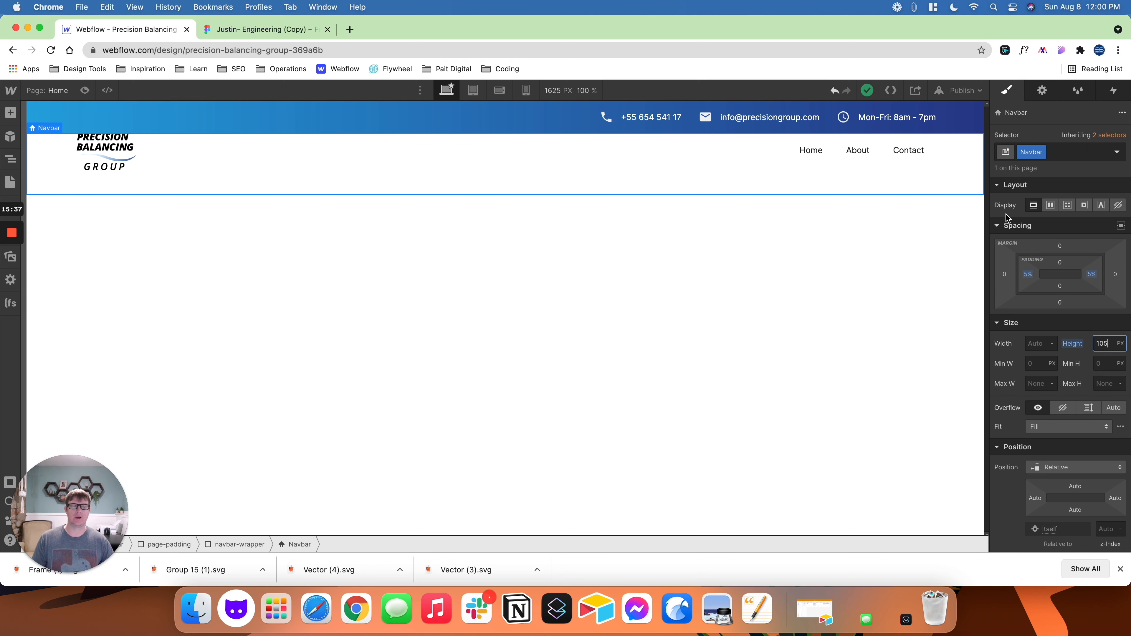
- Try a centre-aligned flex layout on the Navbar, undo it, and set the Navbar's height to 105 px again
{"action": "left_click", "coordinate": [1050, 206]}
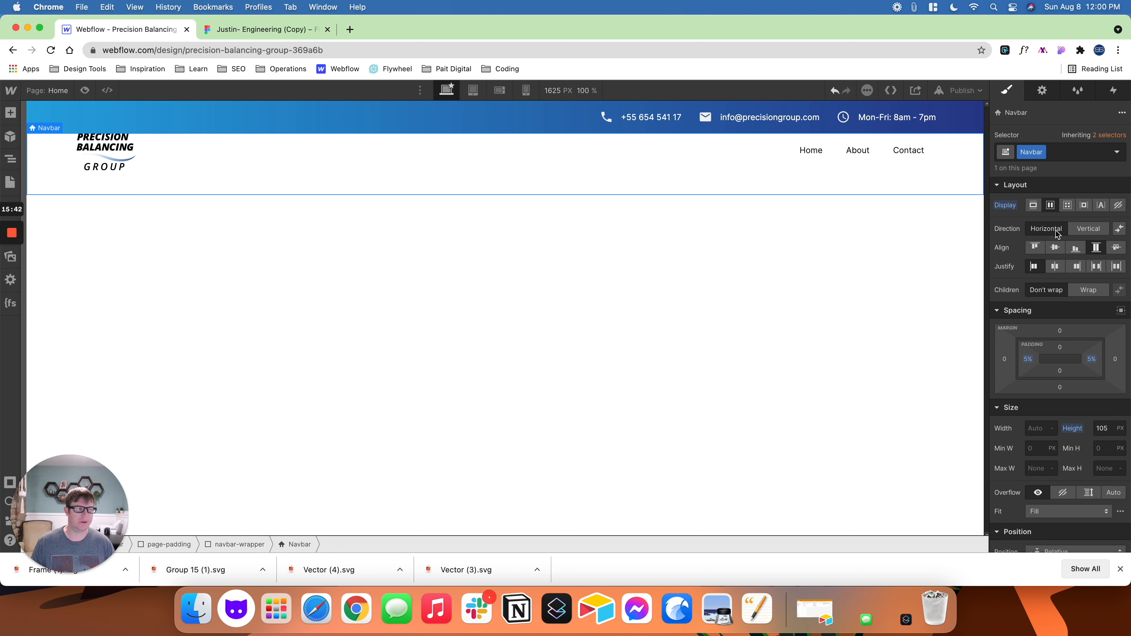
{"action": "left_click", "coordinate": [1055, 249]}
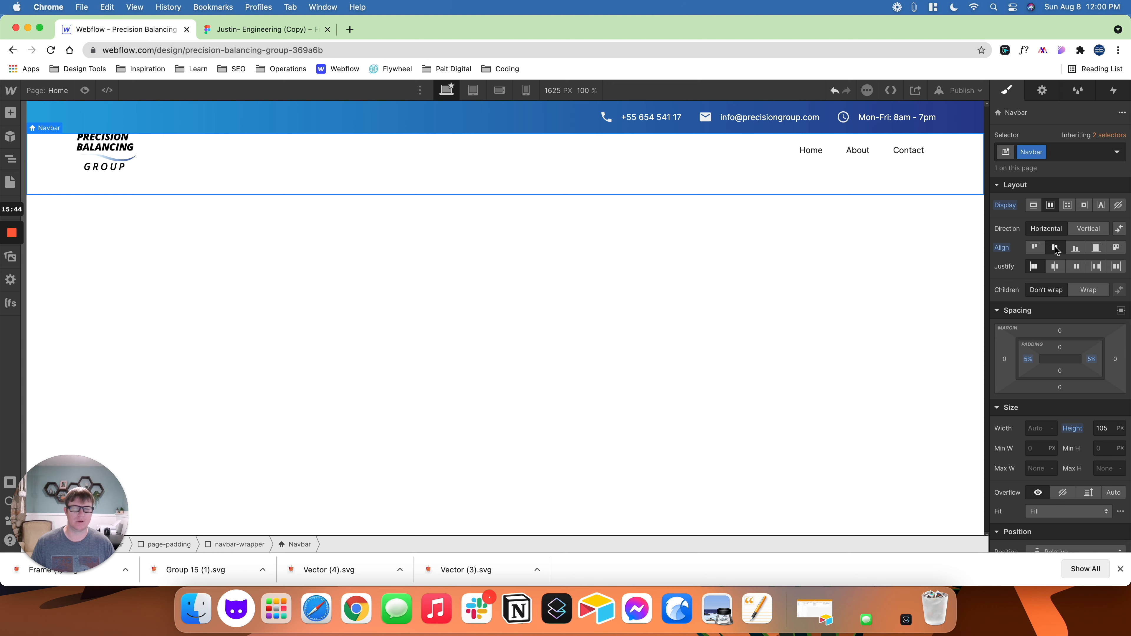
{"action": "left_click", "coordinate": [157, 145]}
{"action": "left_click", "coordinate": [57, 145]}
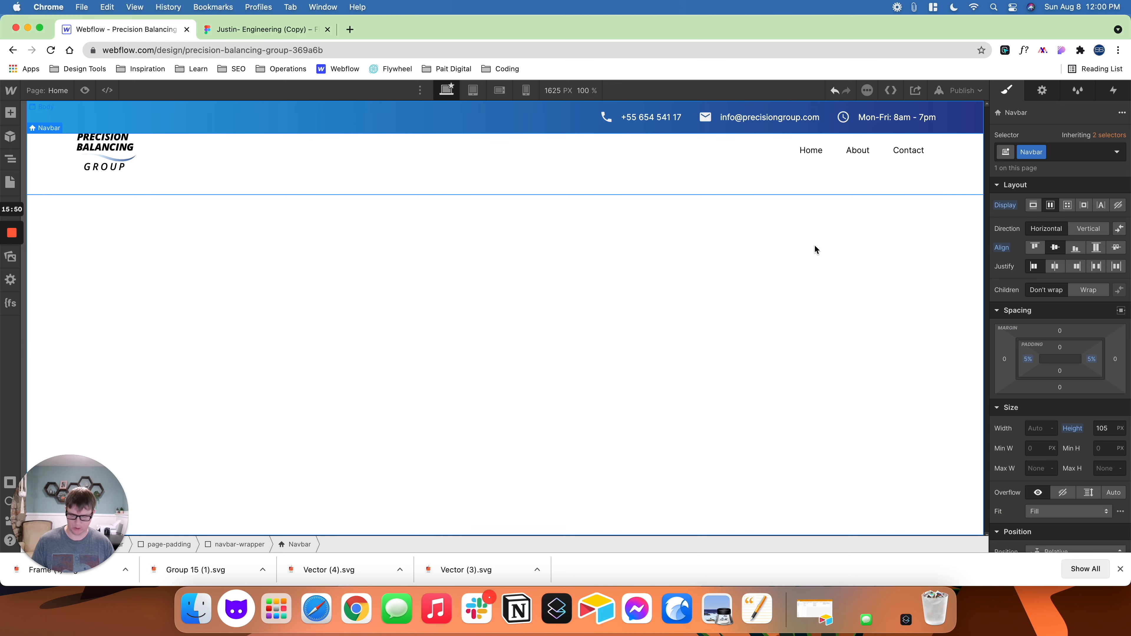
{"action": "key", "text": "super+z"}
{"action": "key", "text": "super+z"}
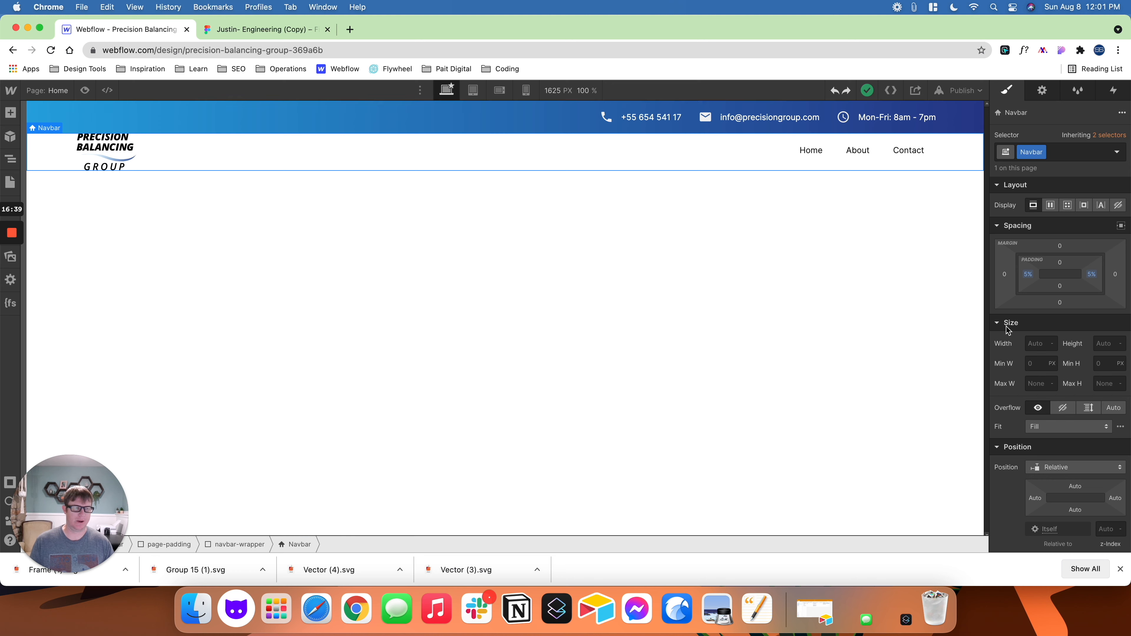
{"action": "left_click", "coordinate": [1101, 344]}
{"action": "key", "text": "Return"}
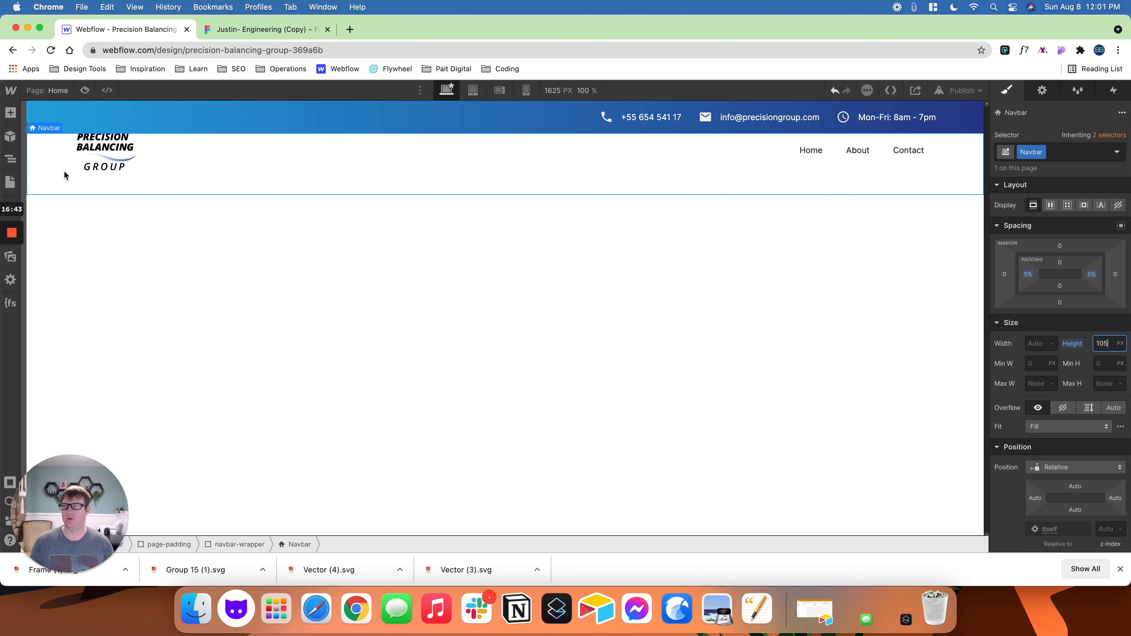
- Duplicate the class of the outer navbar-wrapper that holds the top-bar and Navbar, naming the copy navbar-section-wrapper
{"action": "left_click", "coordinate": [17, 161]}
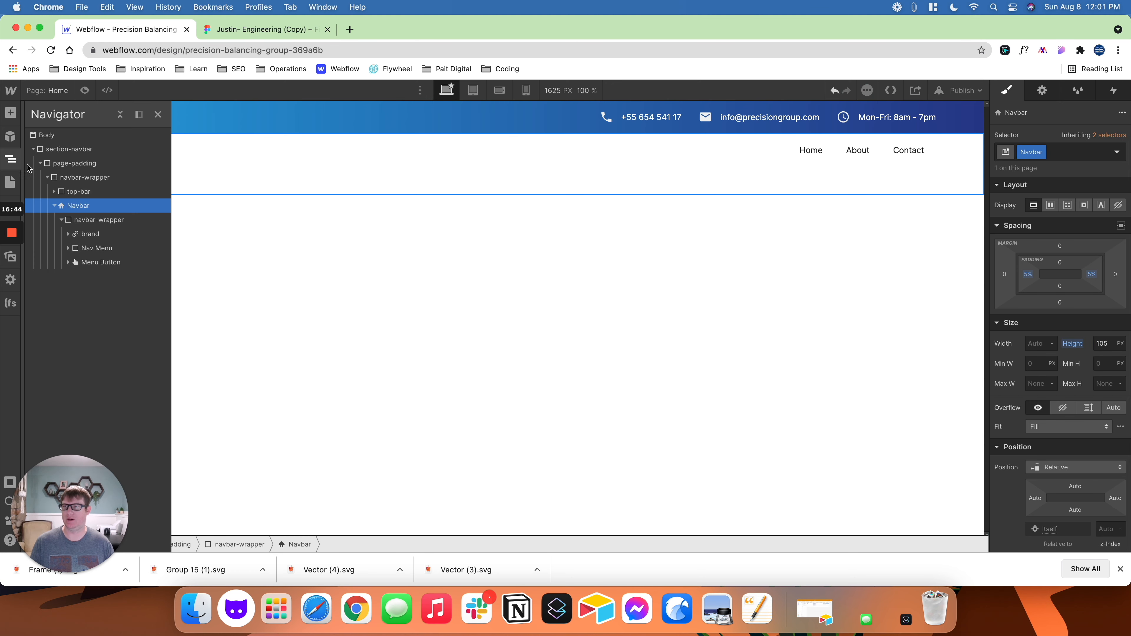
{"action": "left_click", "coordinate": [74, 179]}
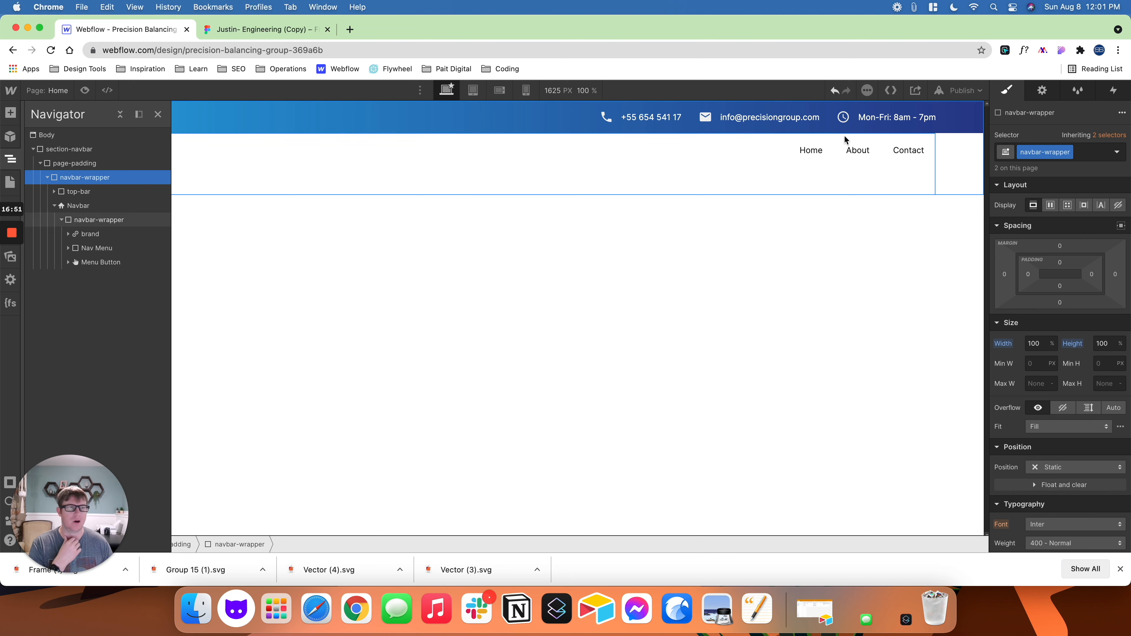
{"action": "left_click", "coordinate": [1069, 152]}
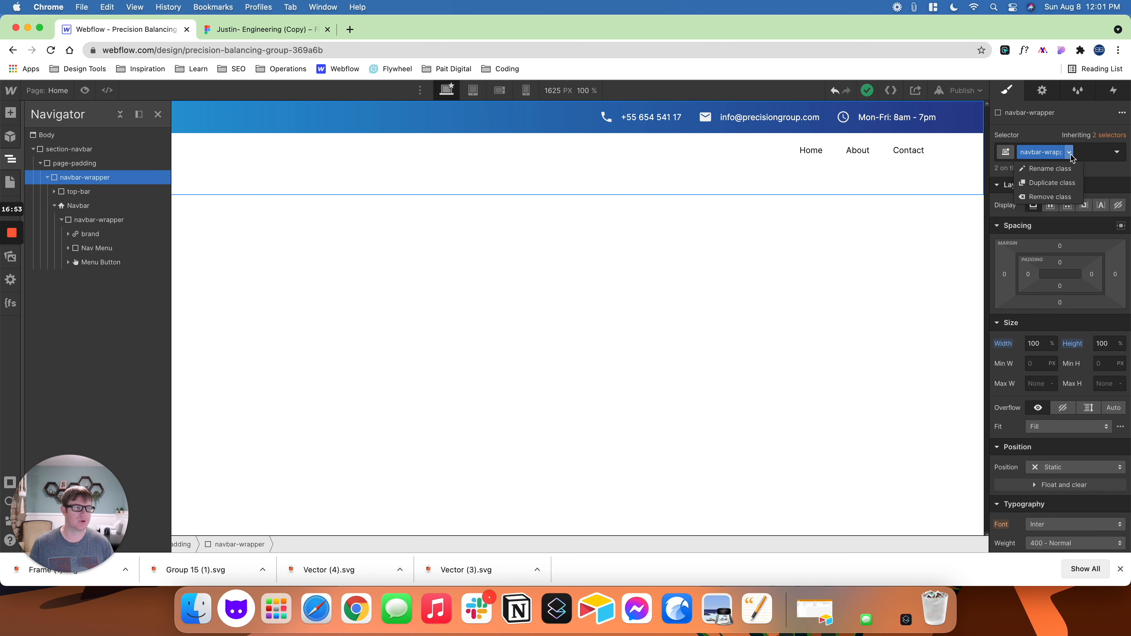
{"action": "left_click", "coordinate": [1062, 184]}
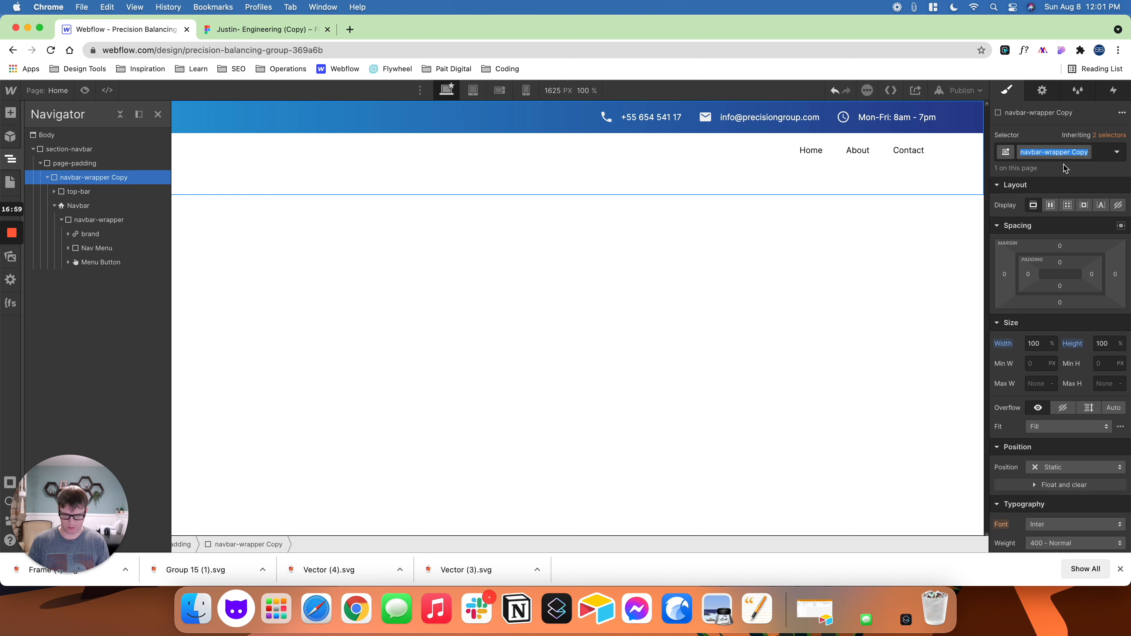
{"action": "type", "text": "navbar"}
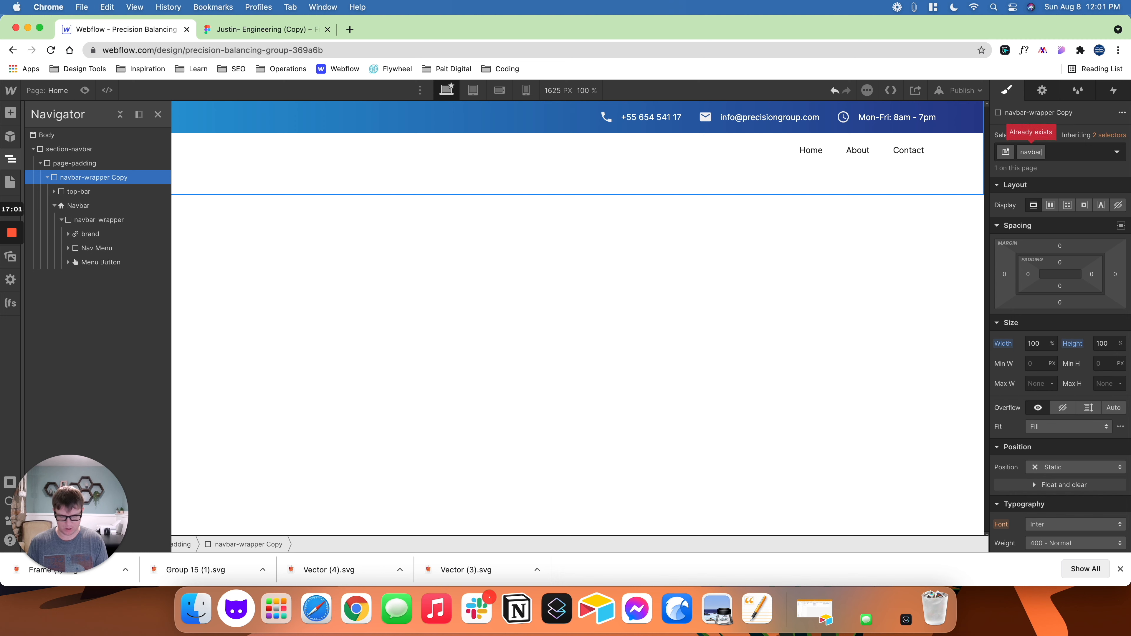
{"action": "type", "text": "-section-wrapper"}
{"action": "key", "text": "Return"}
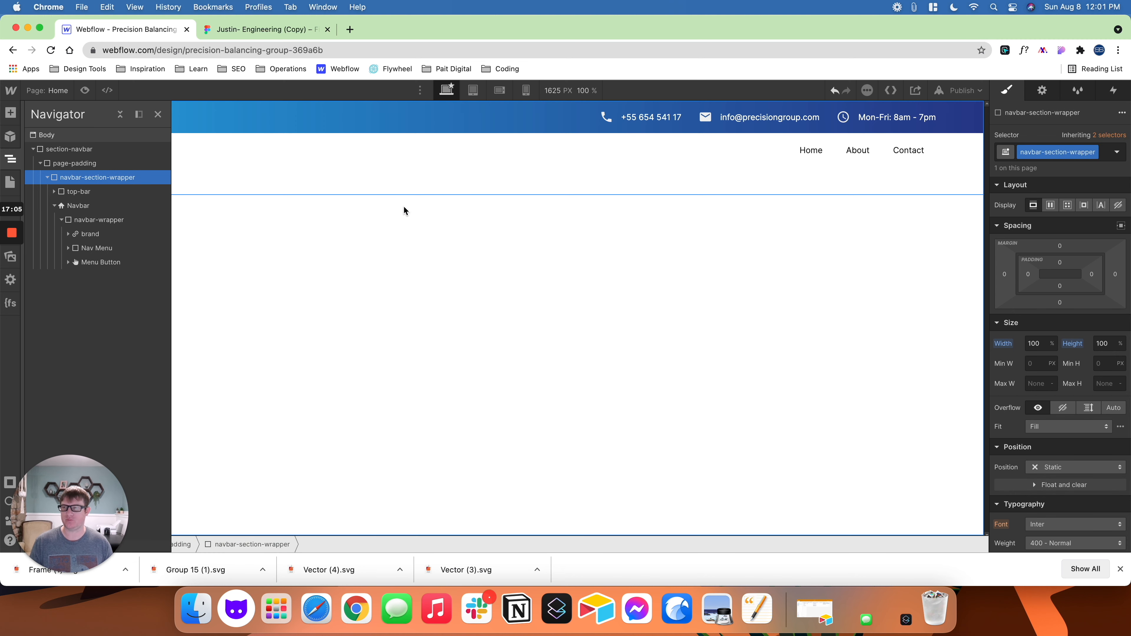
- Set the navbar-wrapper inside the Navbar to a horizontal flex layout with centre alignment
{"action": "left_click", "coordinate": [103, 220]}
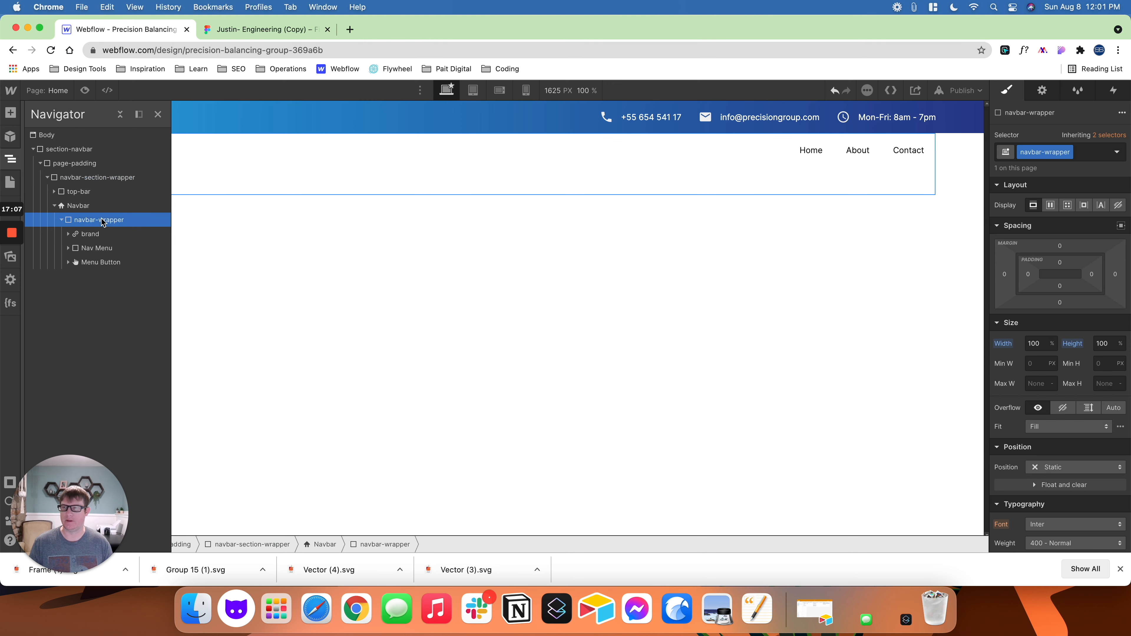
{"action": "left_click", "coordinate": [1051, 206]}
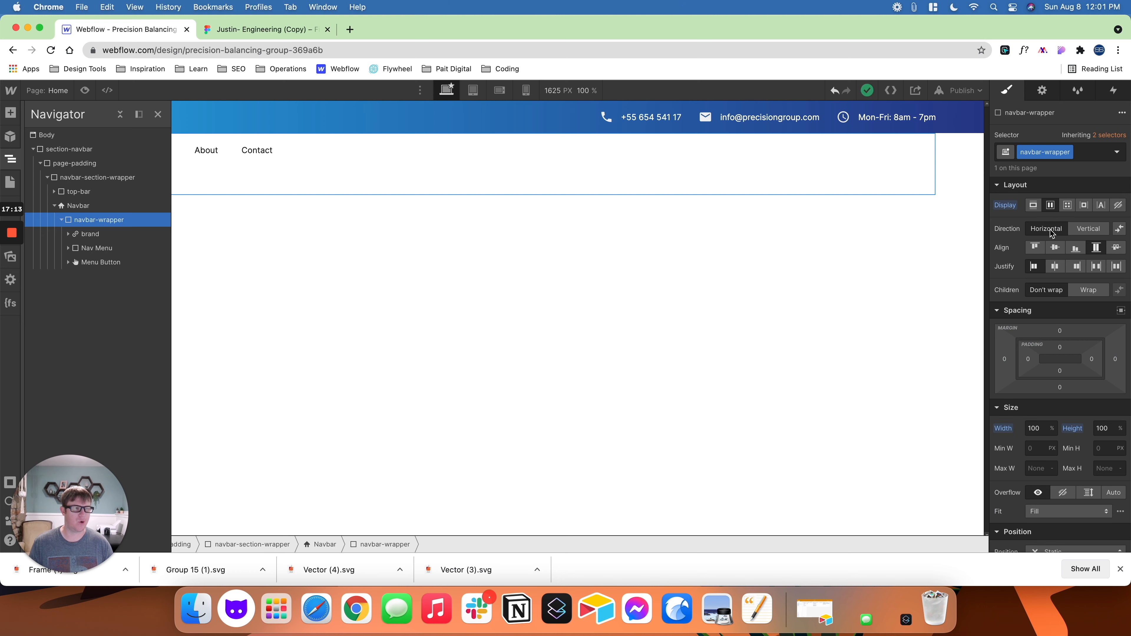
{"action": "left_click", "coordinate": [1057, 249]}
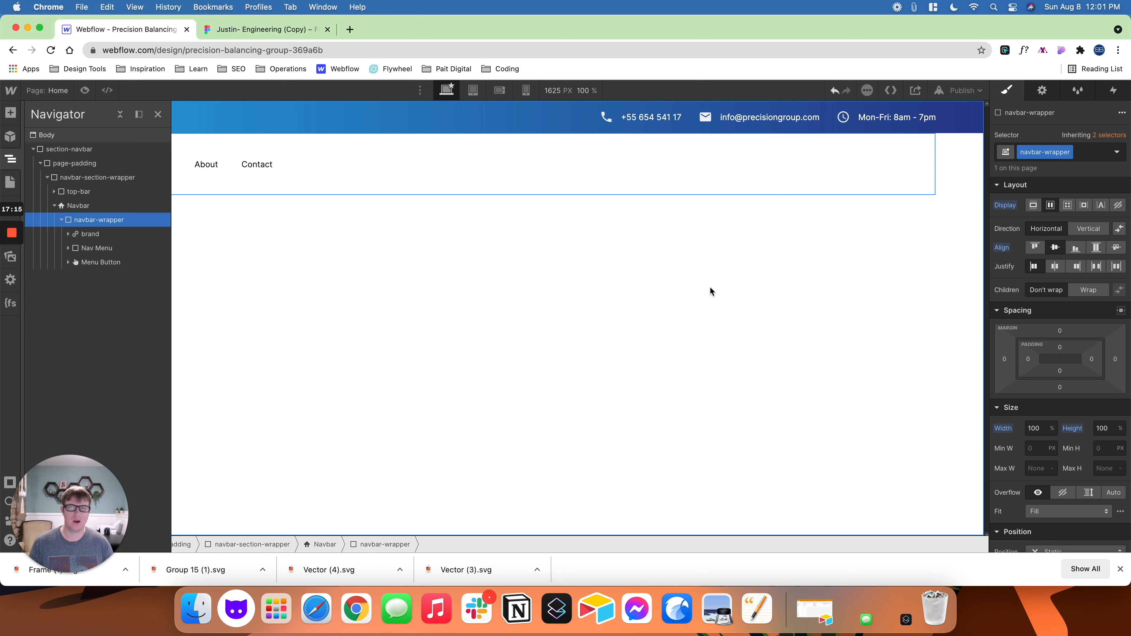
{"action": "left_click", "coordinate": [157, 113]}
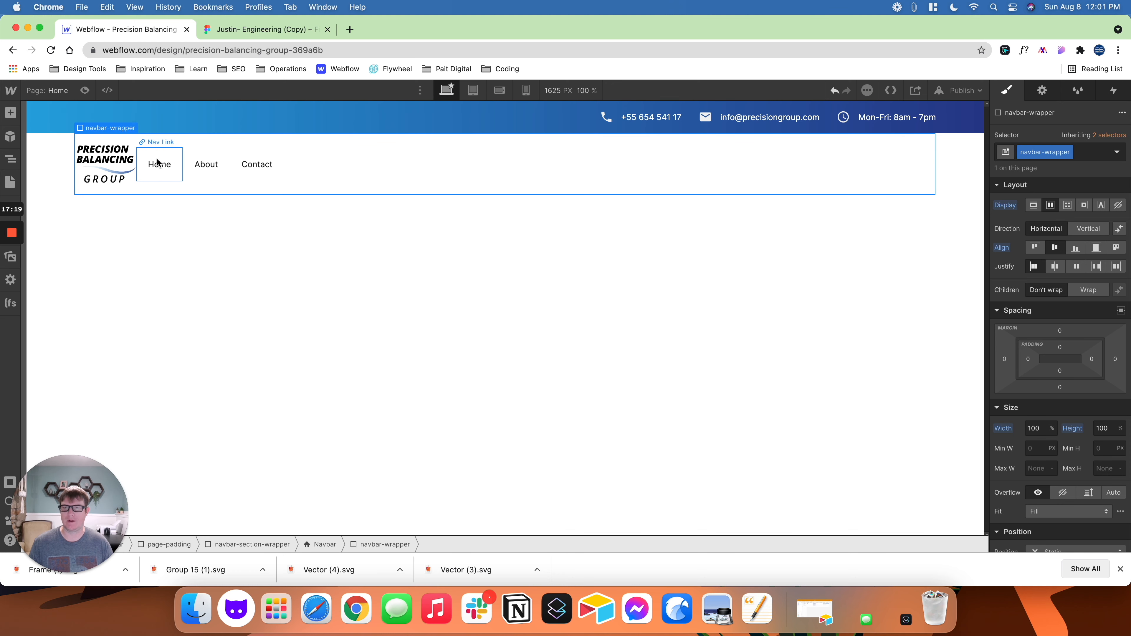
- Set the Nav Menu's left margin to Auto so the links sit opposite the logo
{"action": "left_click", "coordinate": [168, 159]}
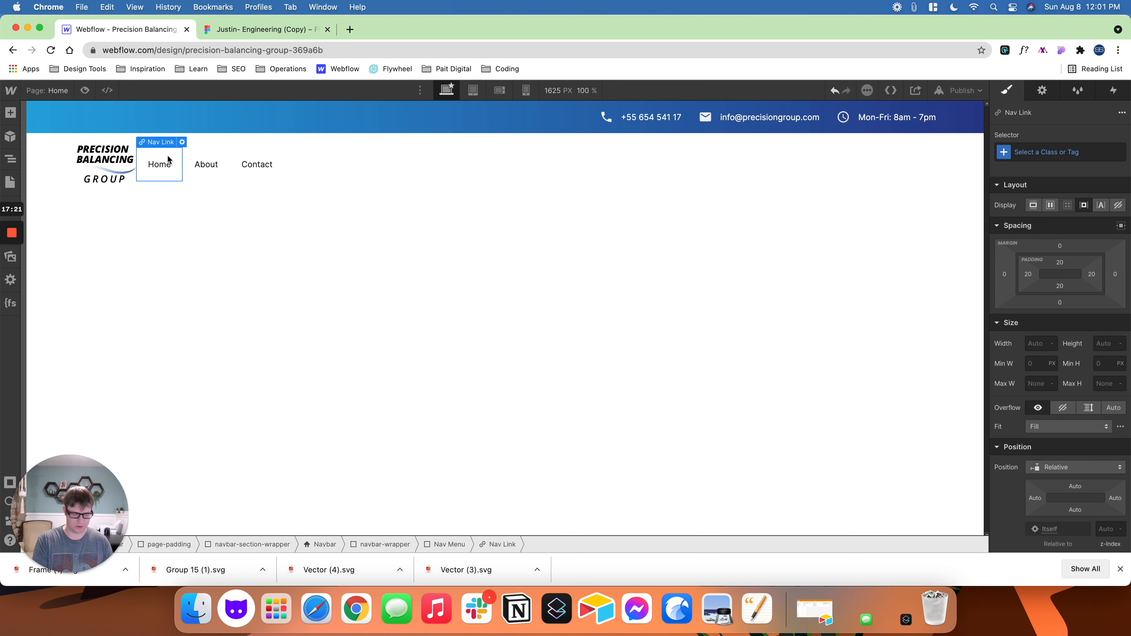
{"action": "key", "text": "Up"}
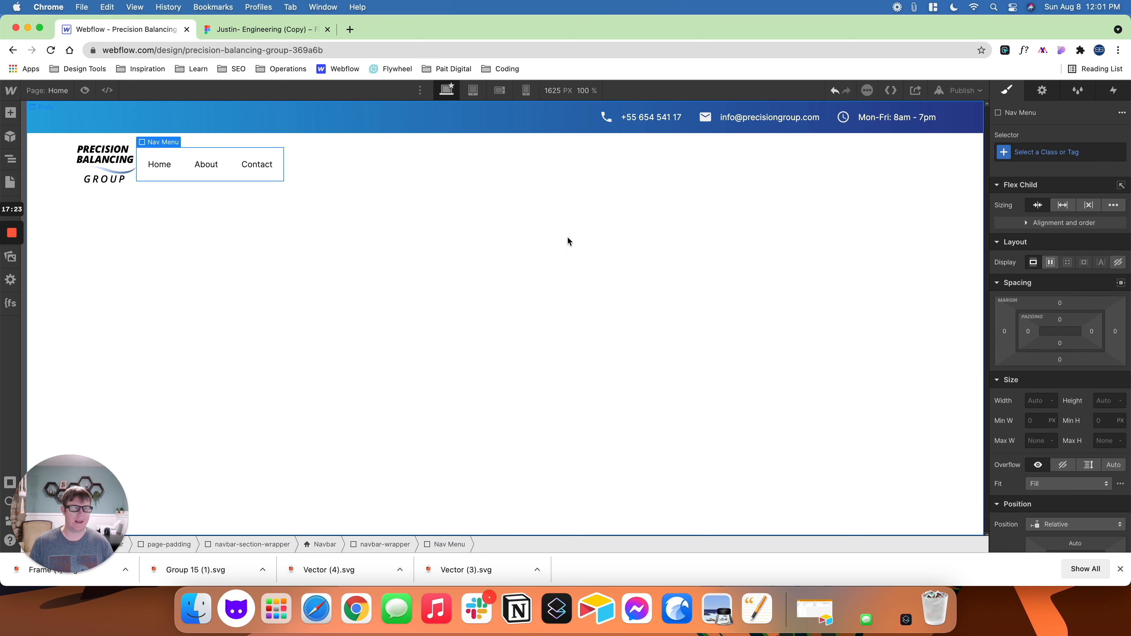
{"action": "left_click", "coordinate": [1005, 332]}
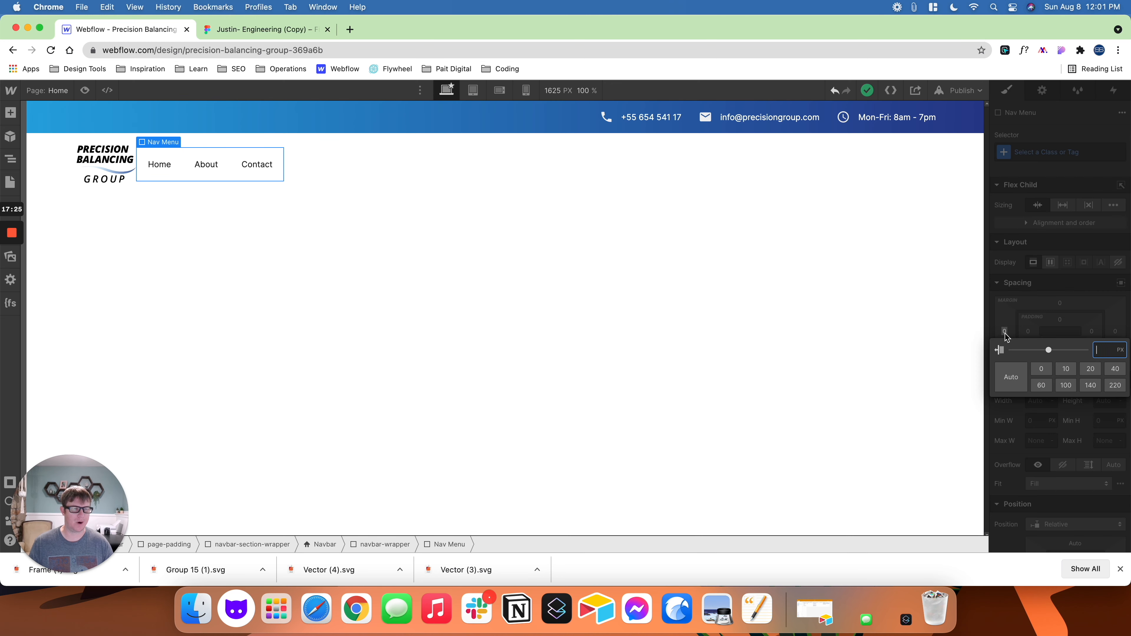
{"action": "left_click", "coordinate": [1010, 377]}
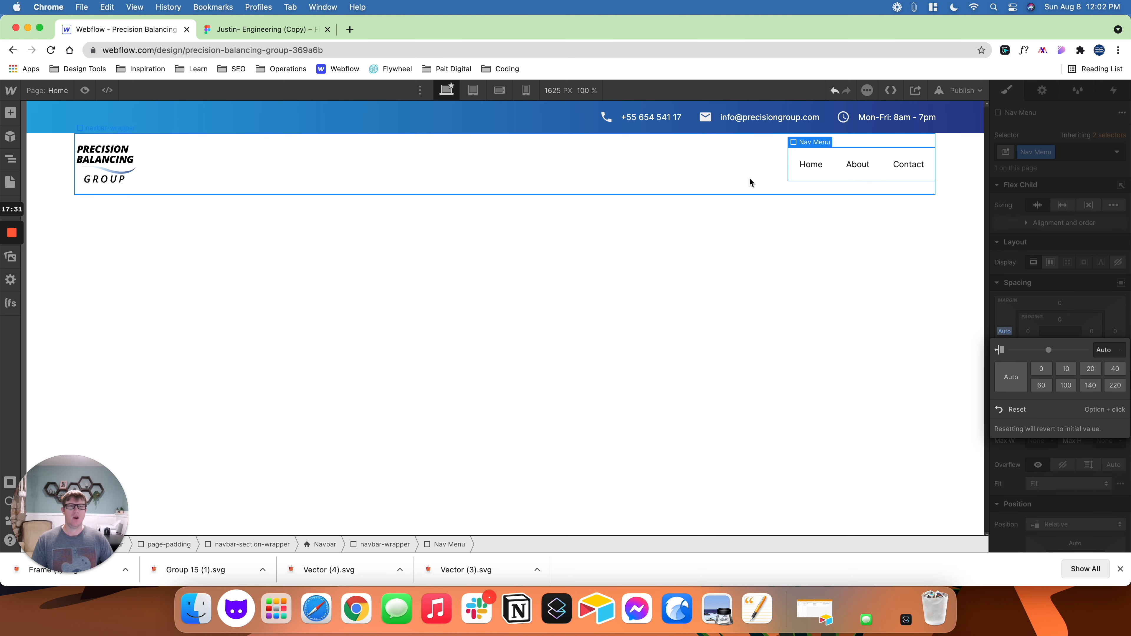
- Check the navigation links in the Figma design, and delete the About and Contact links from the Nav Menu in Webflow
{"action": "left_click", "coordinate": [245, 32]}
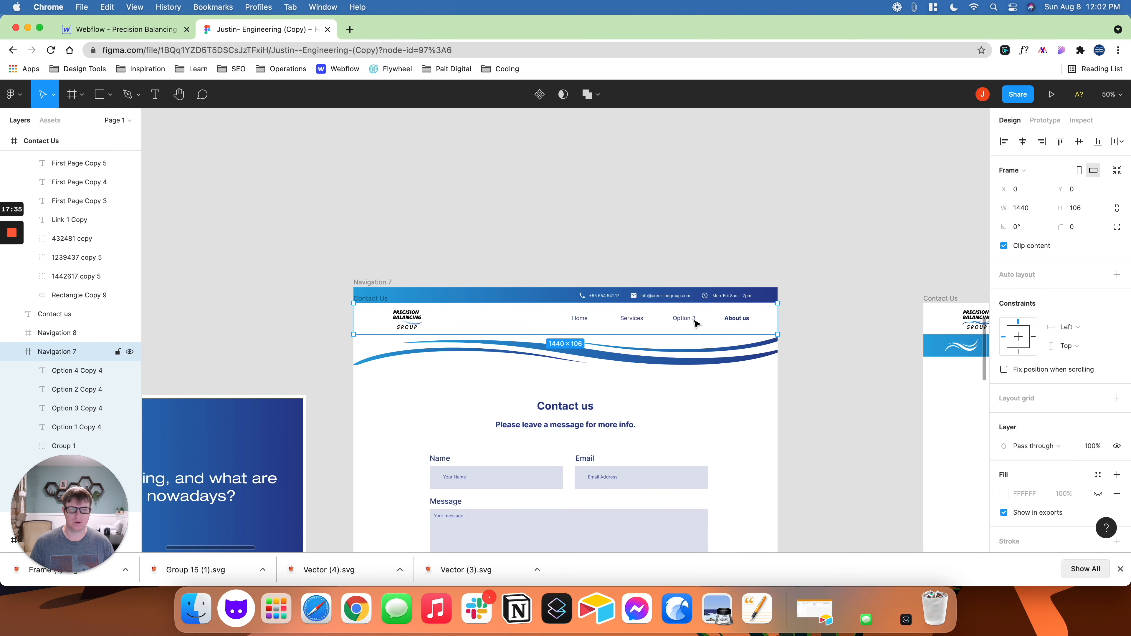
{"action": "left_click", "coordinate": [123, 30]}
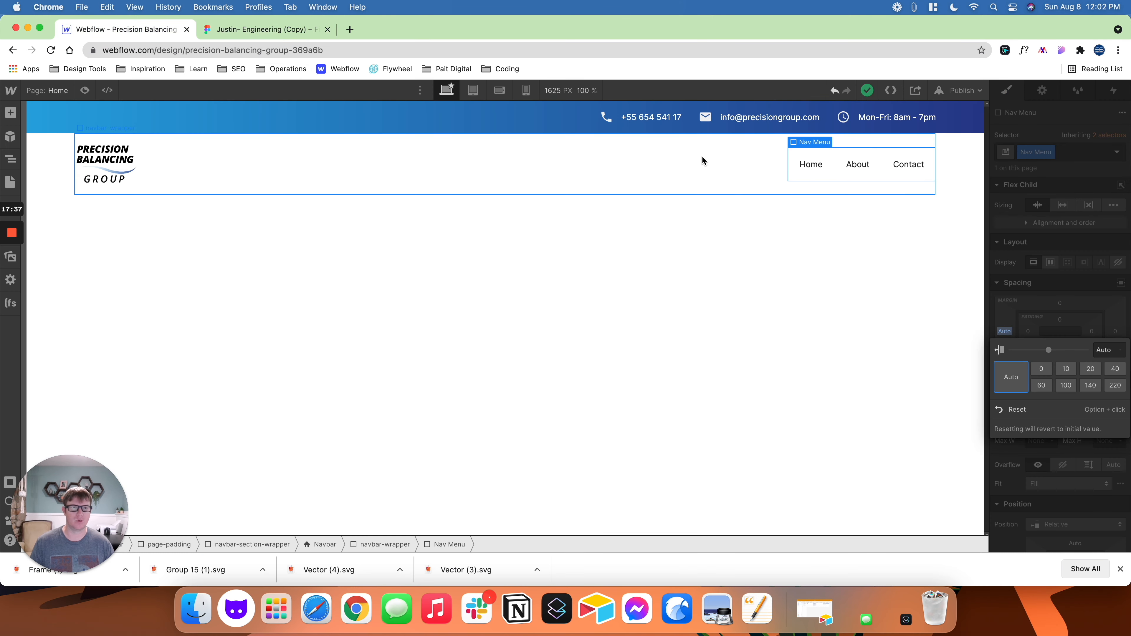
{"action": "left_click", "coordinate": [858, 168]}
{"action": "key", "text": "Delete"}
{"action": "key", "text": "Delete"}
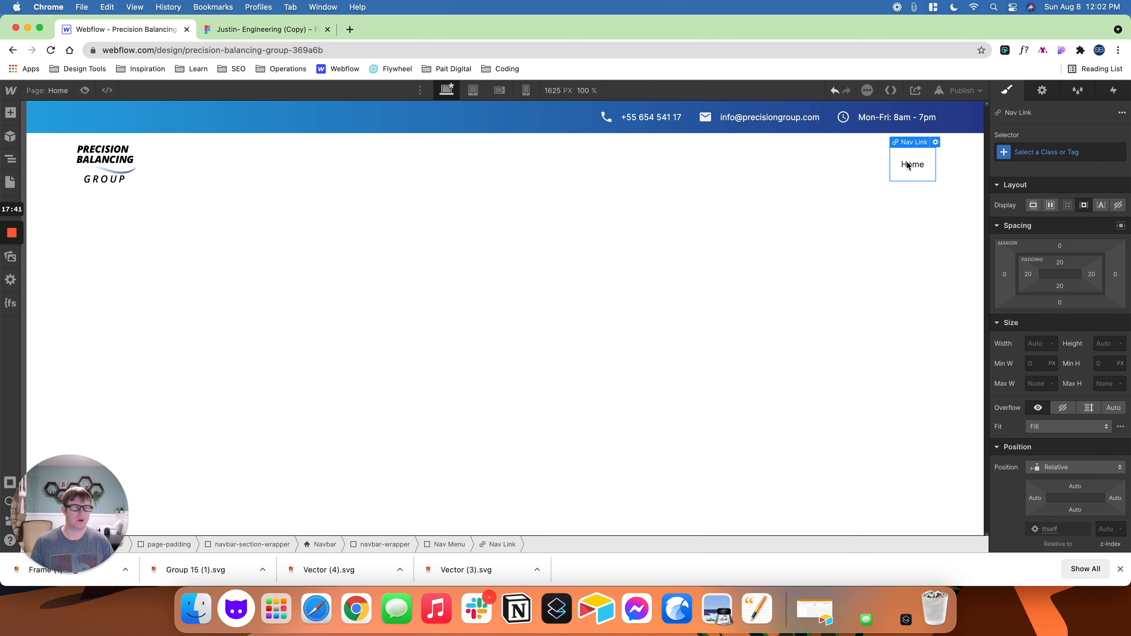
- Give the remaining Home link a new class named nav-link
{"action": "left_click", "coordinate": [1031, 152]}
{"action": "type", "text": "nav-link"}
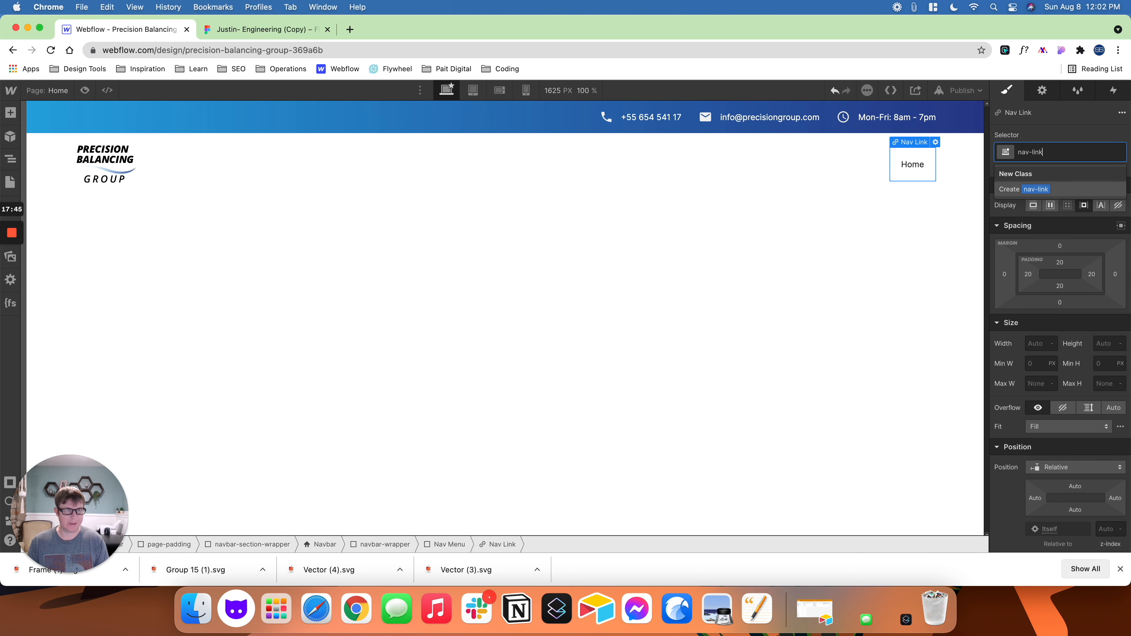
{"action": "key", "text": "Return"}
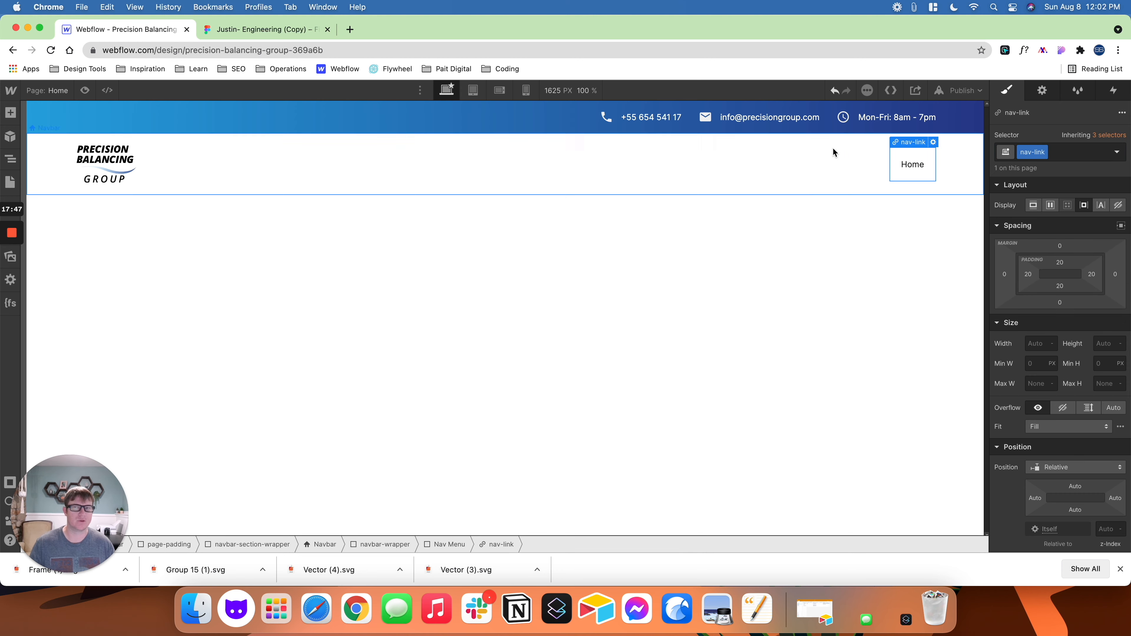
- Look up the Home link's text style in Figma and set the nav-link font size to 19 px in Webflow
{"action": "left_click", "coordinate": [295, 30]}
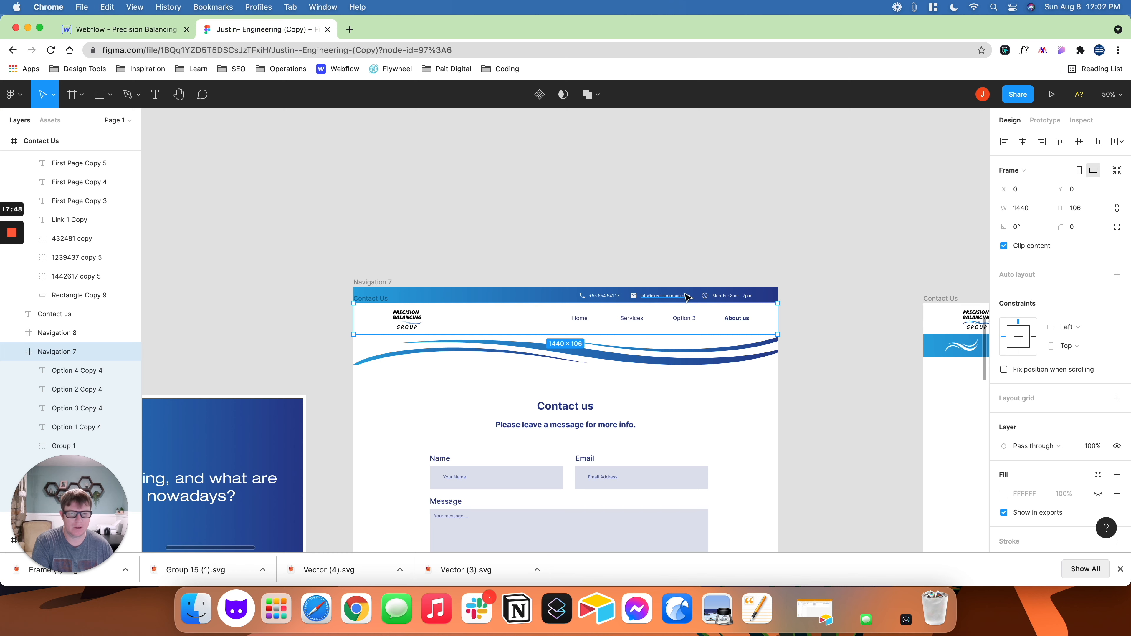
{"action": "left_click", "coordinate": [582, 321]}
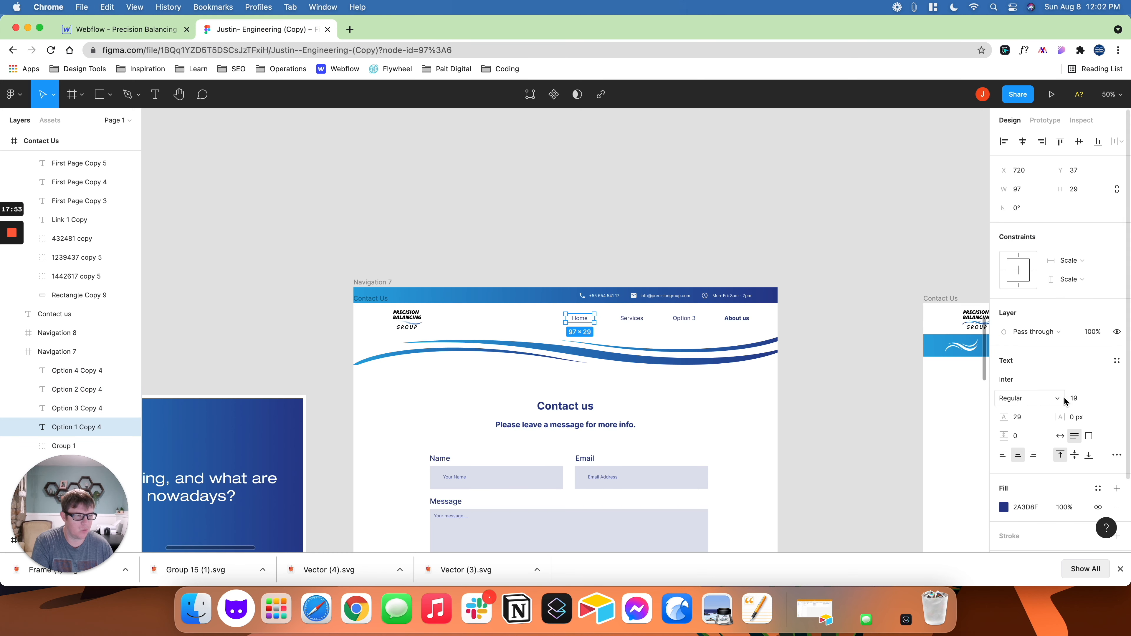
{"action": "left_click", "coordinate": [120, 29]}
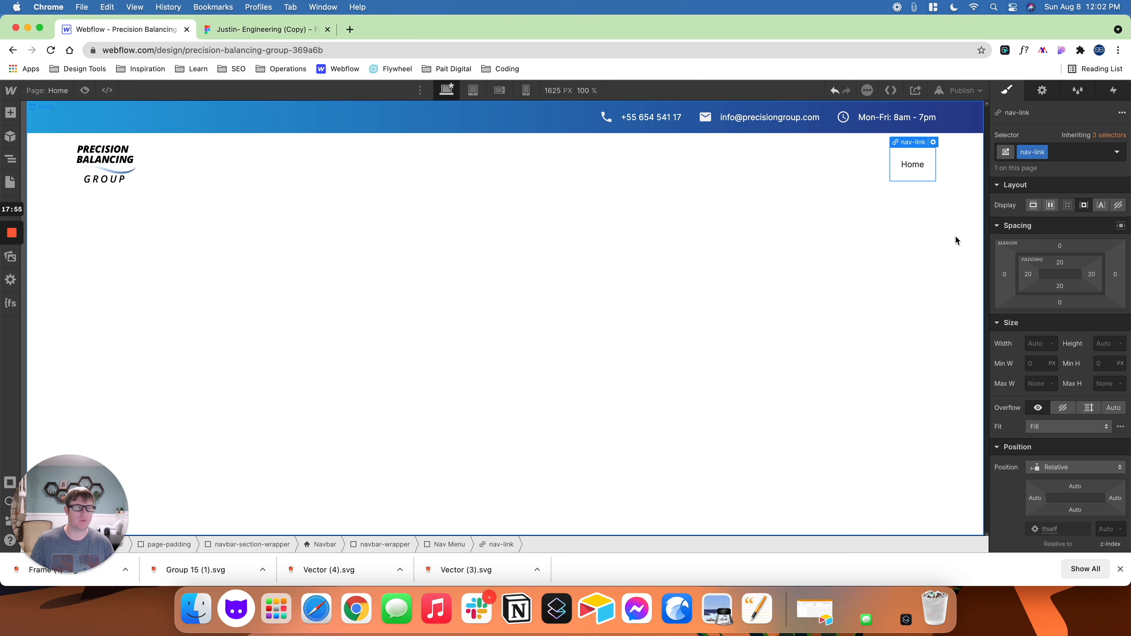
{"action": "scroll", "coordinate": [1044, 340], "scroll_direction": "down", "scroll_amount": 6}
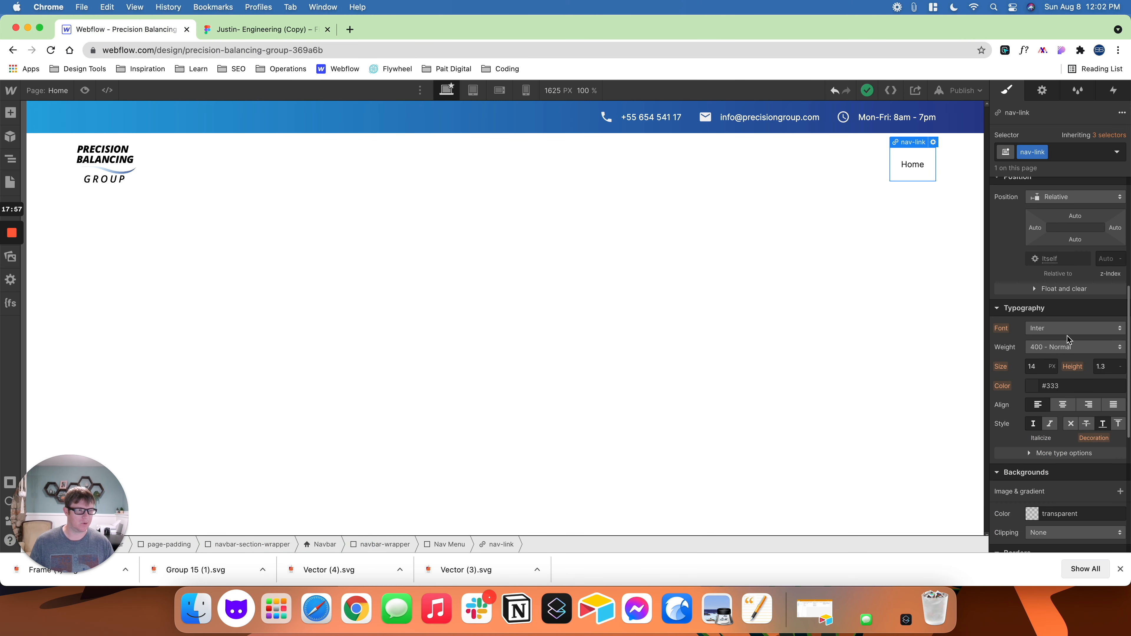
{"action": "left_click", "coordinate": [1040, 366]}
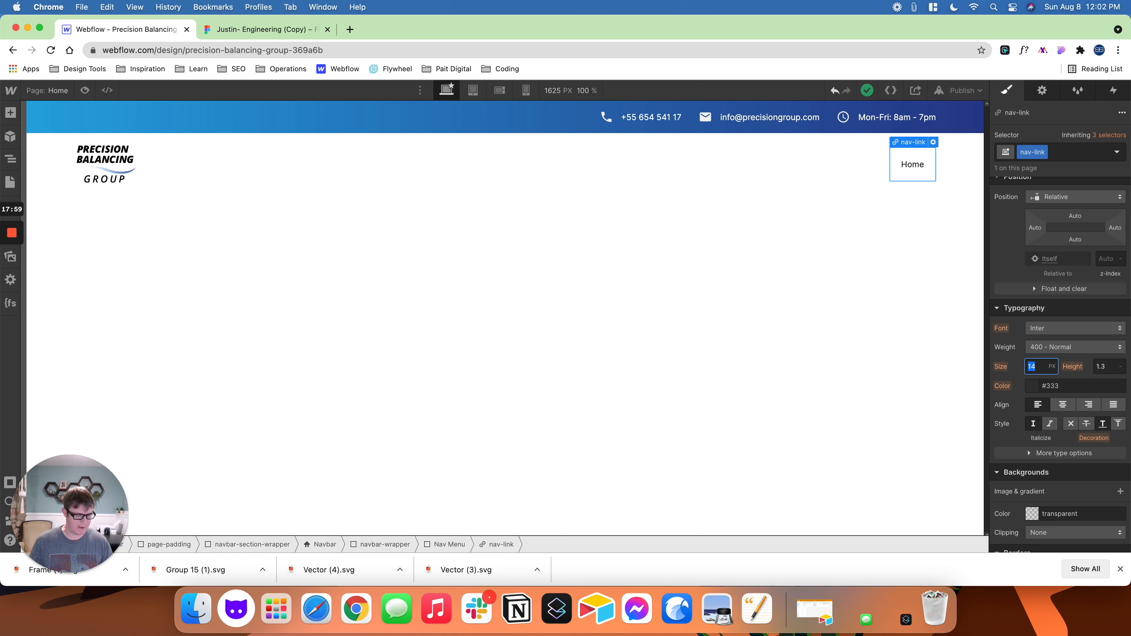
{"action": "key", "text": "Return"}
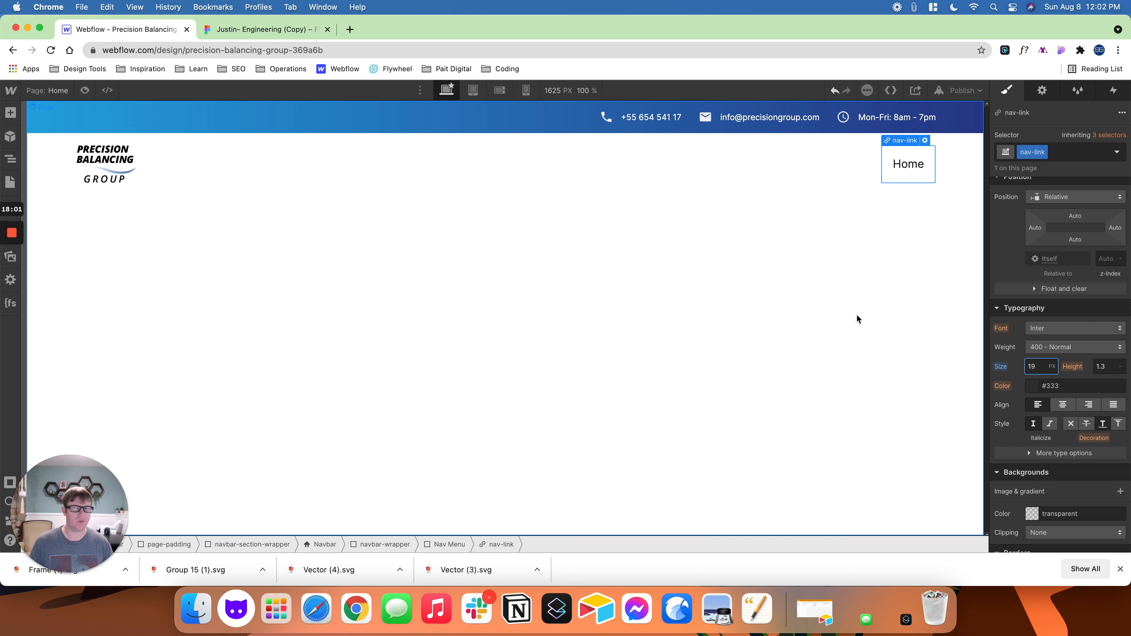
- Copy the Home link's fill colour from Figma, apply #2a3d8f as the nav-link text colour, and save it as the swatch Dark Slate Blue
{"action": "left_click", "coordinate": [295, 28]}
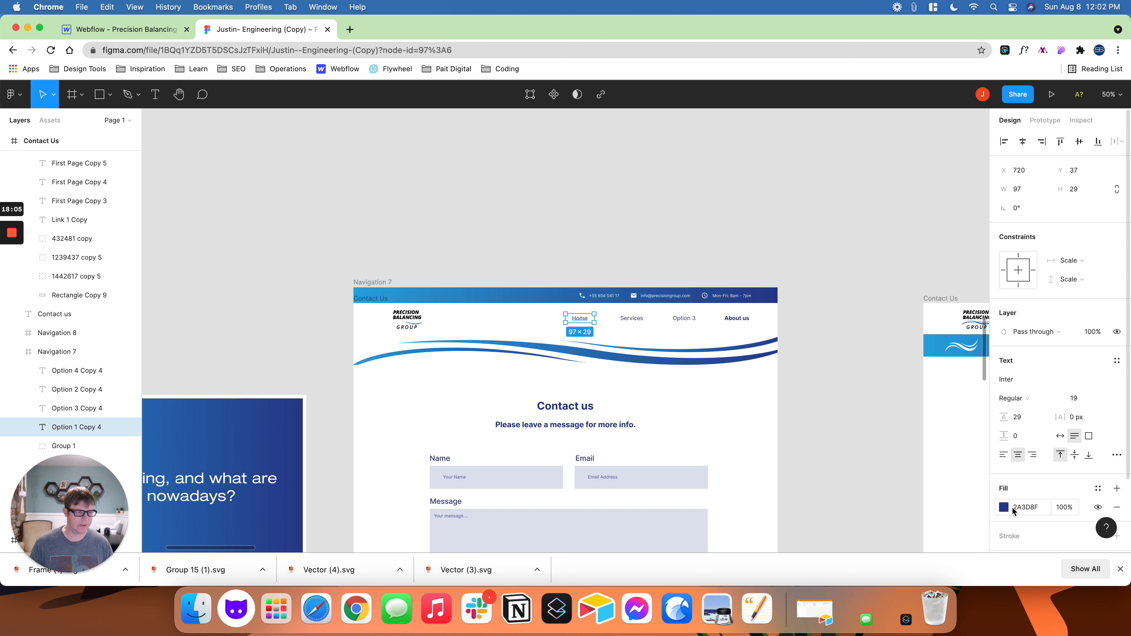
{"action": "left_click", "coordinate": [1025, 509]}
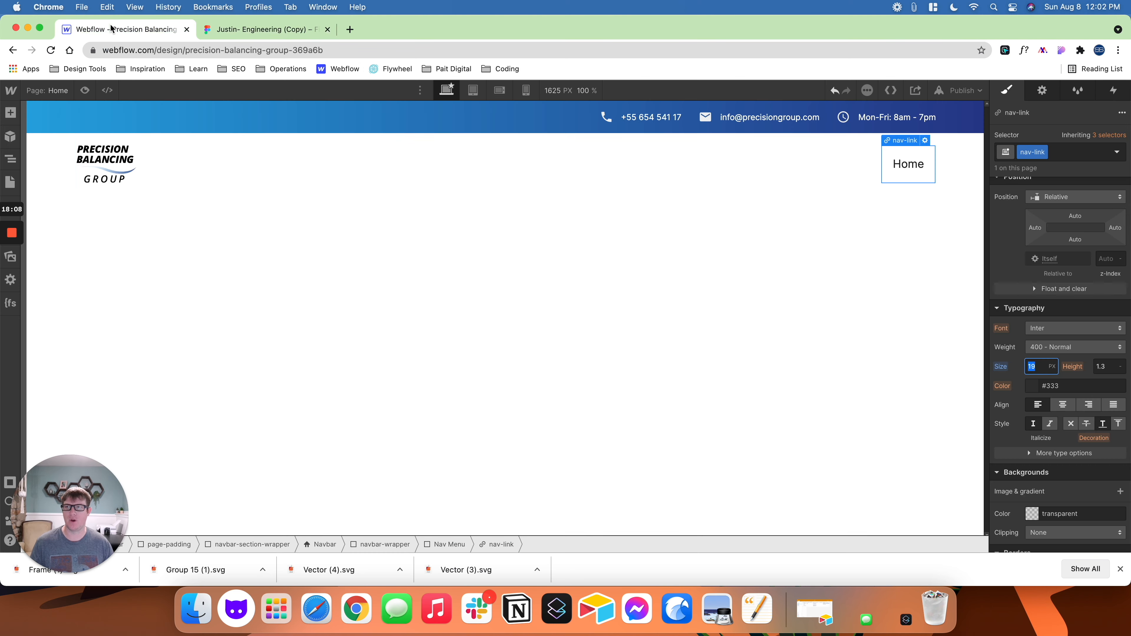
{"action": "left_click", "coordinate": [120, 28]}
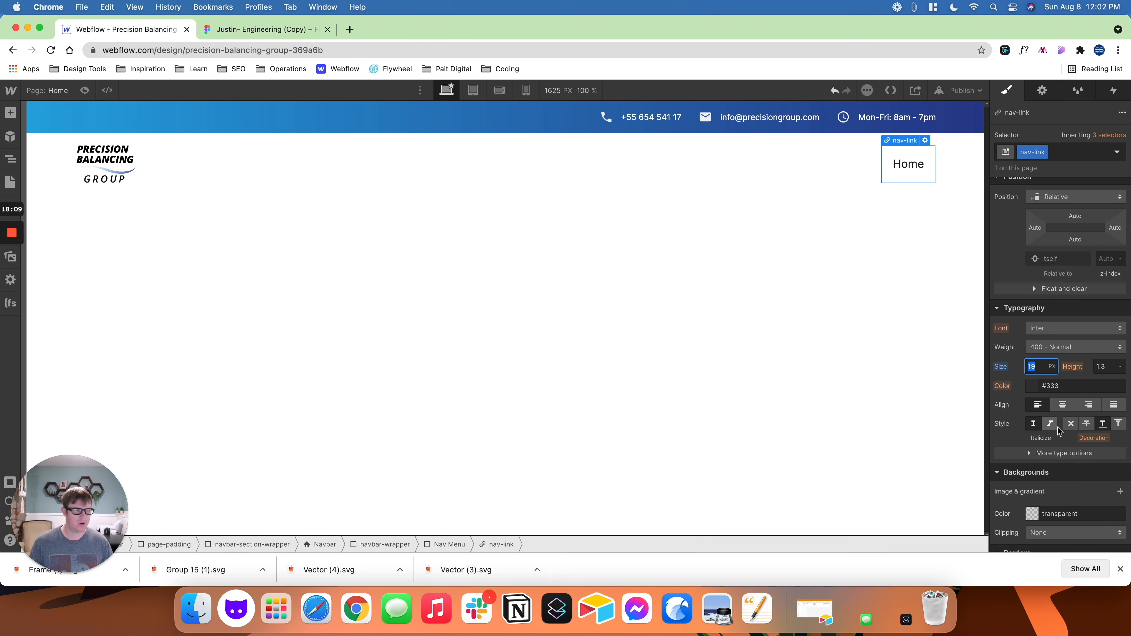
{"action": "left_click", "coordinate": [1034, 387]}
{"action": "left_click", "coordinate": [1017, 304]}
{"action": "type", "text": "#2a3d8f"}
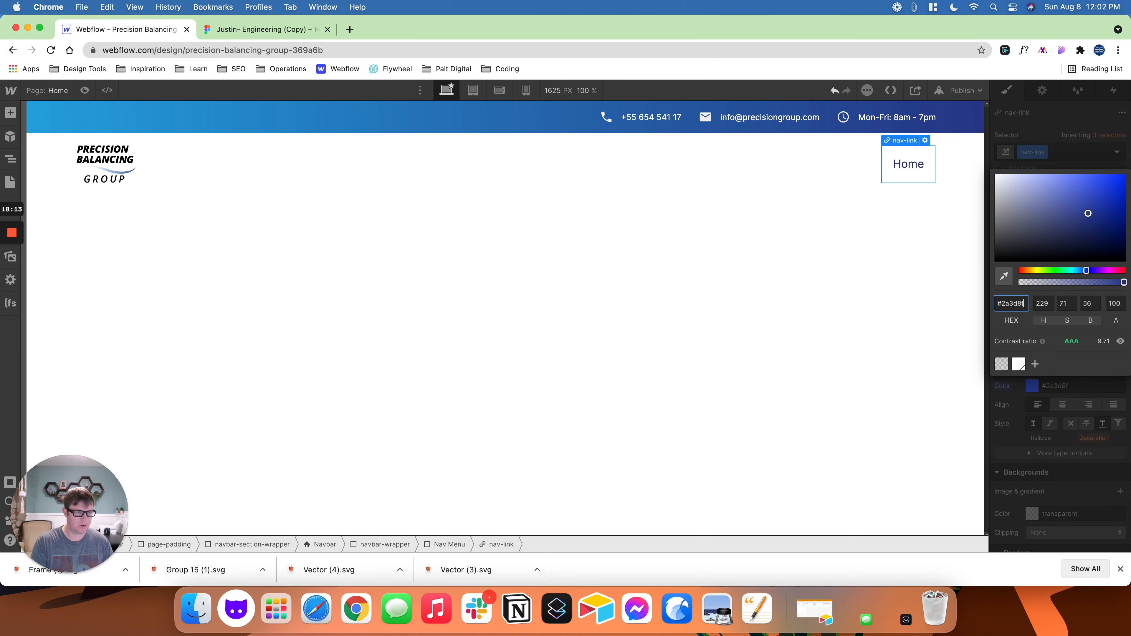
{"action": "left_click", "coordinate": [1035, 364]}
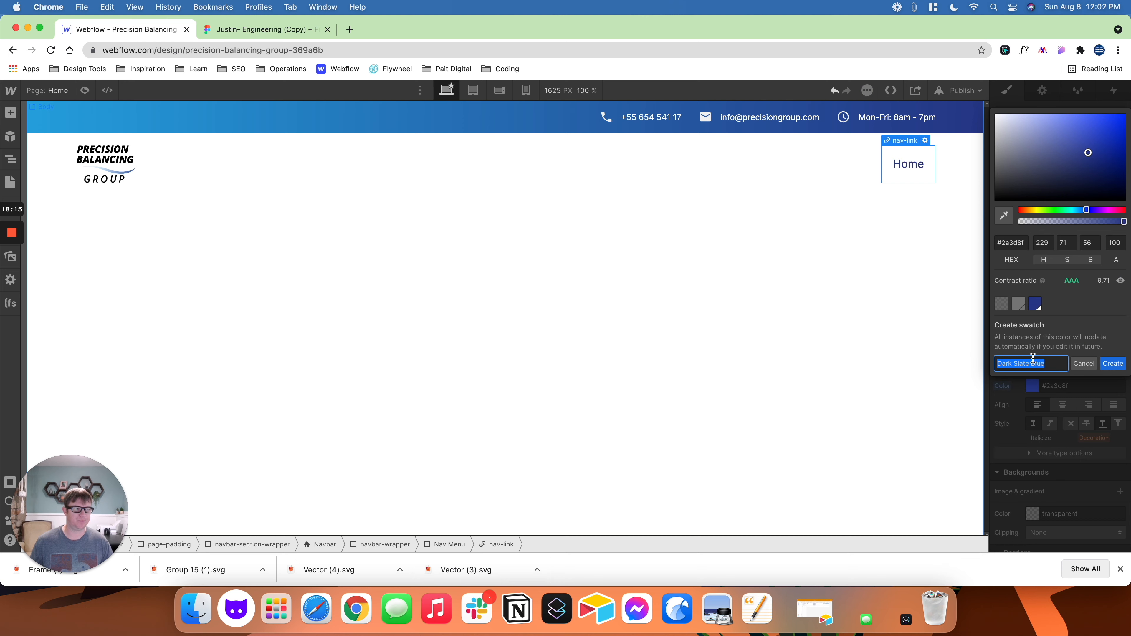
{"action": "left_click", "coordinate": [1111, 364]}
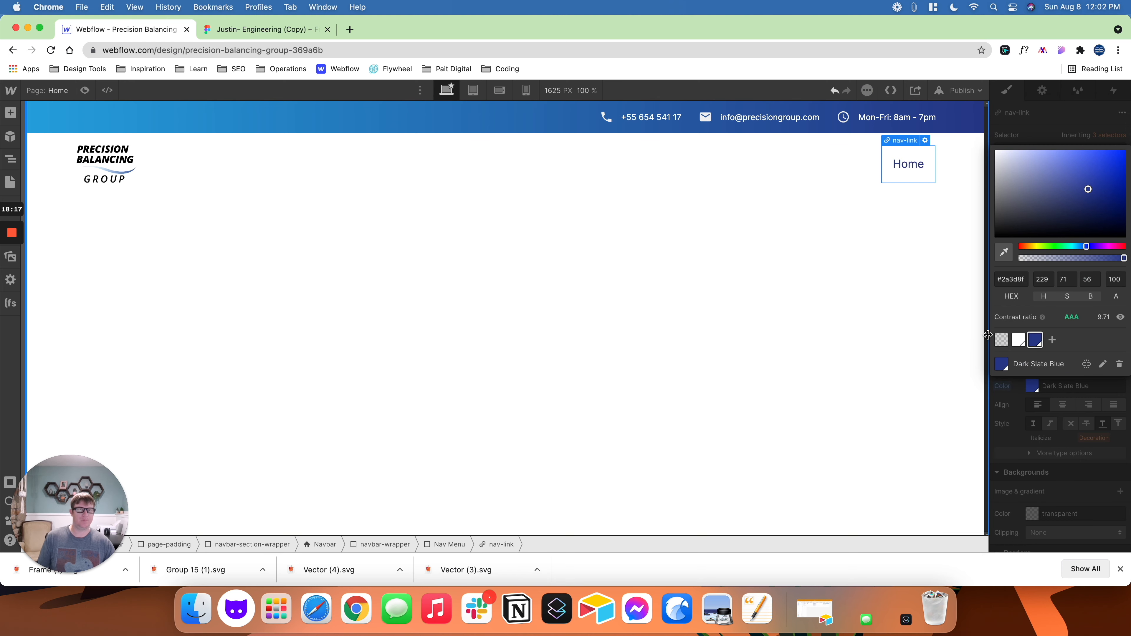
- Check the link count in the Figma design and paste three copies of the Home link into the Nav Menu in Webflow
{"action": "left_click", "coordinate": [262, 29]}
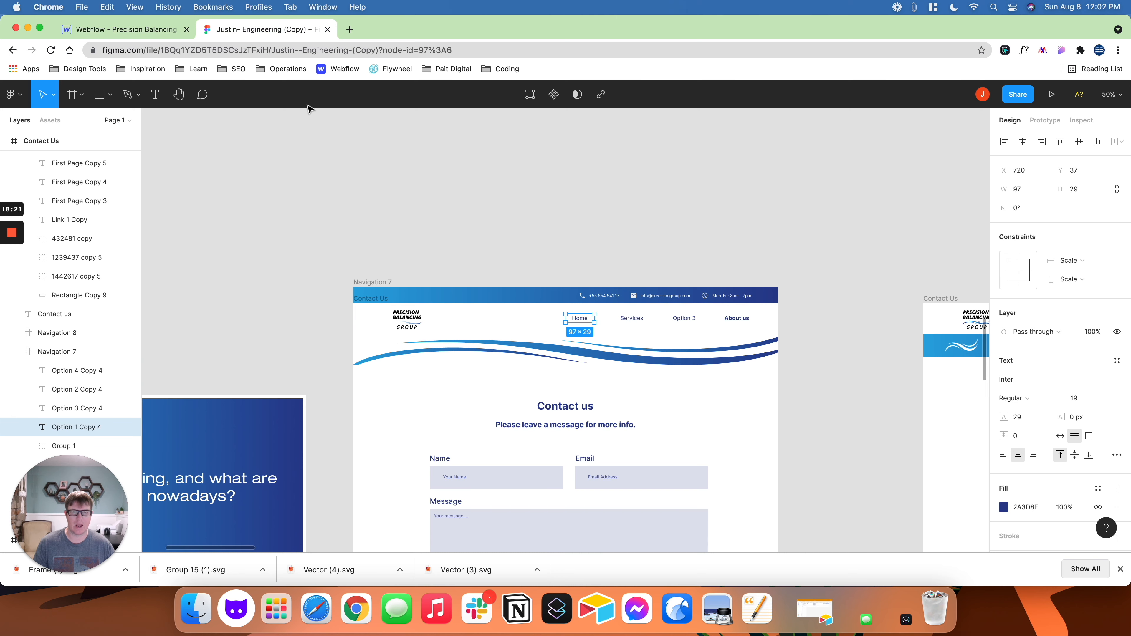
{"action": "left_click", "coordinate": [125, 29]}
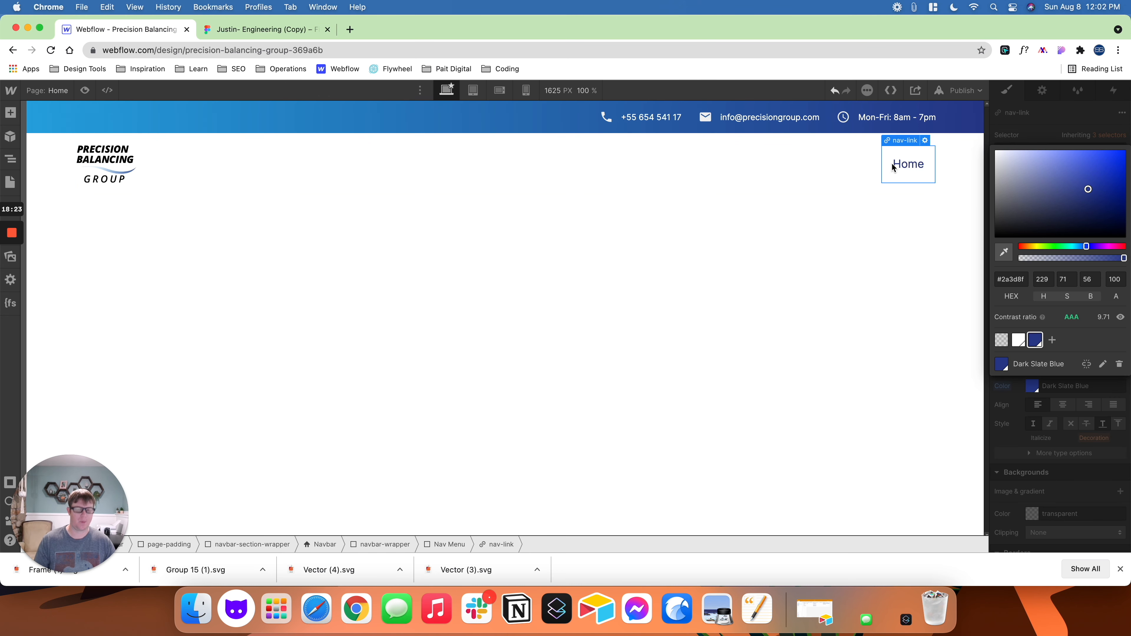
{"action": "key", "text": "super+v"}
{"action": "key", "text": "super+v"}
{"action": "key", "text": "super+v"}
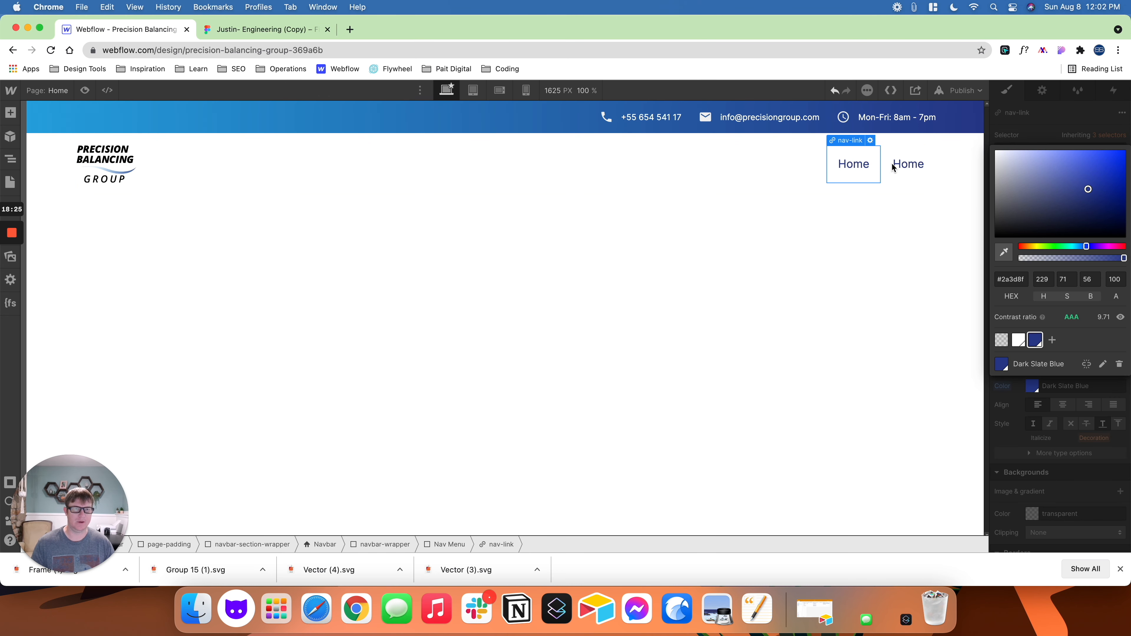
- Preview the Webflow page and compare its four navigation links with the Figma navbar, then return to editing
{"action": "left_click", "coordinate": [266, 29]}
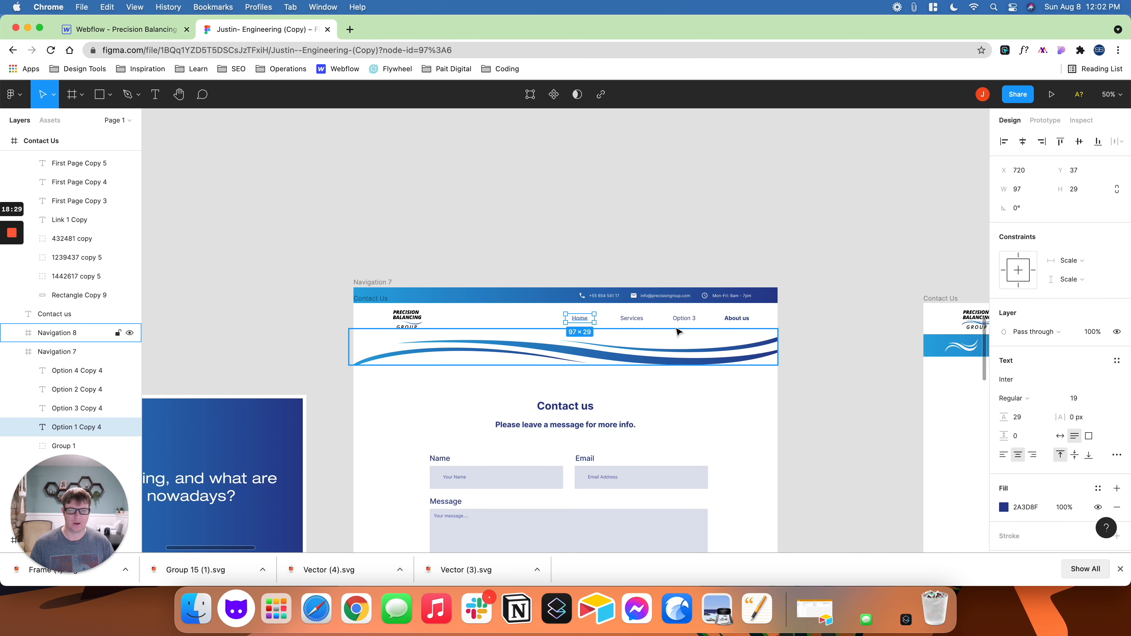
{"action": "left_click", "coordinate": [132, 36]}
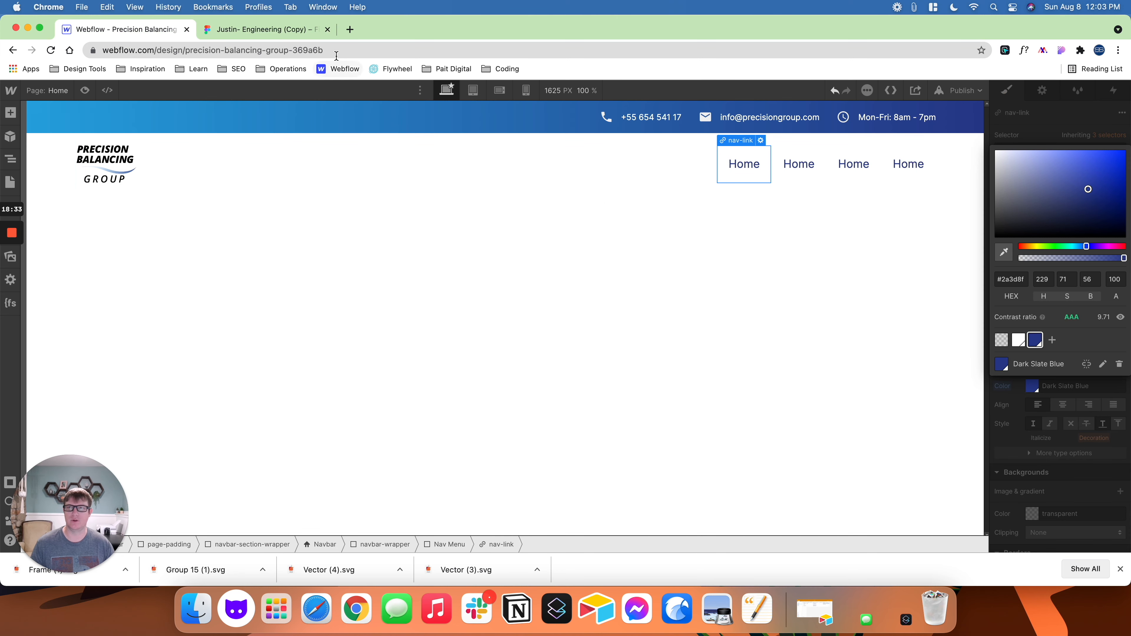
{"action": "left_click", "coordinate": [84, 91]}
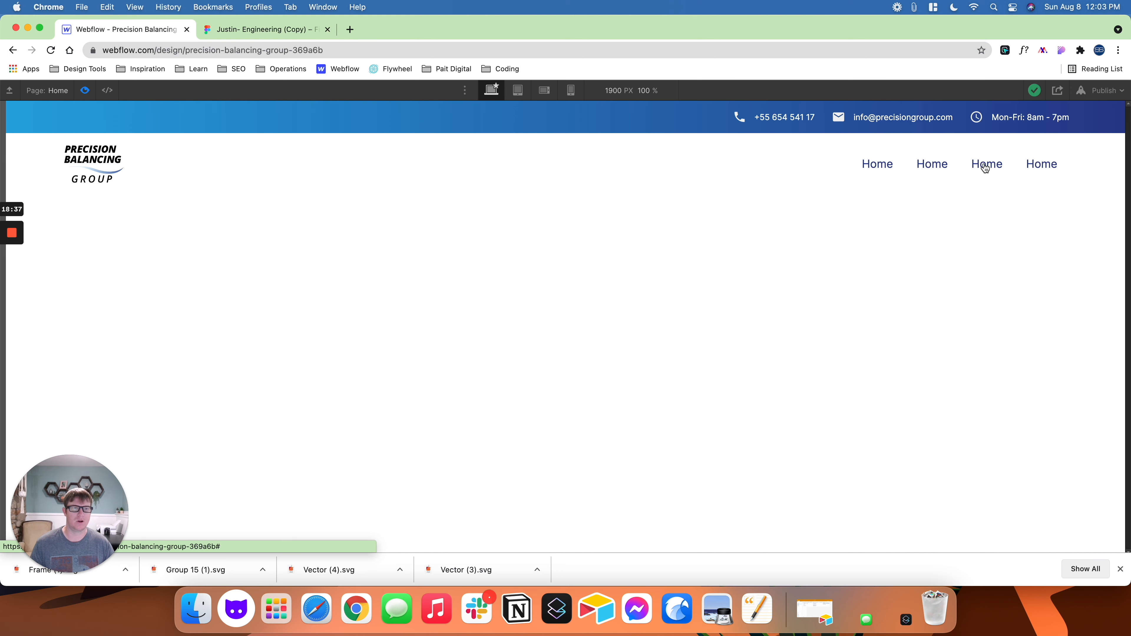
{"action": "left_click", "coordinate": [250, 30]}
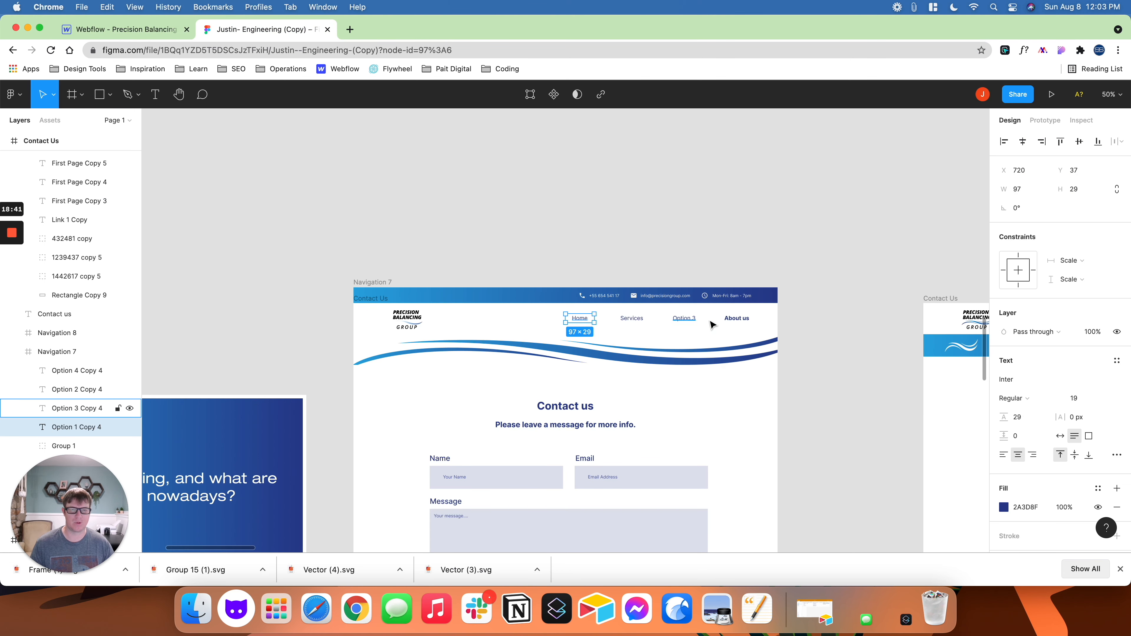
{"action": "left_click", "coordinate": [152, 32]}
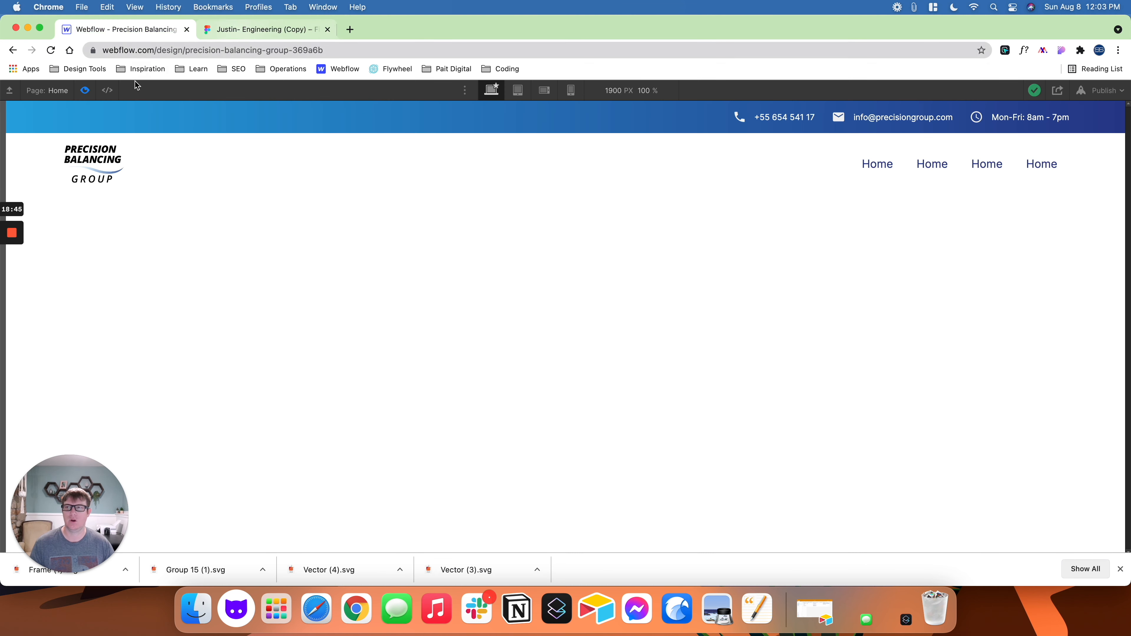
{"action": "left_click", "coordinate": [232, 29]}
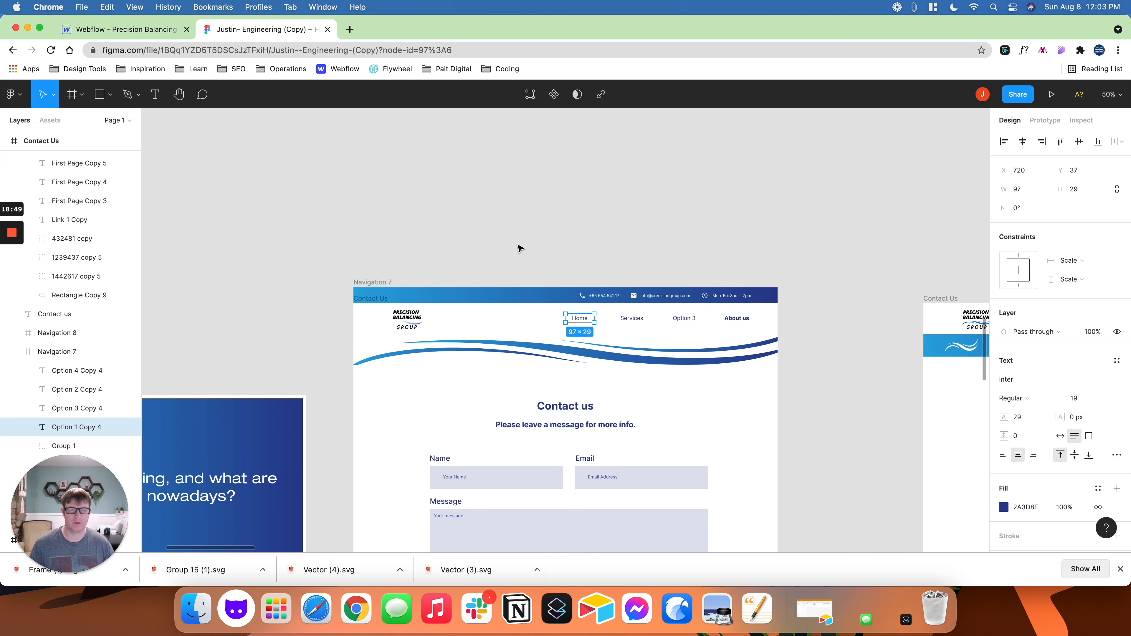
{"action": "left_click", "coordinate": [149, 29]}
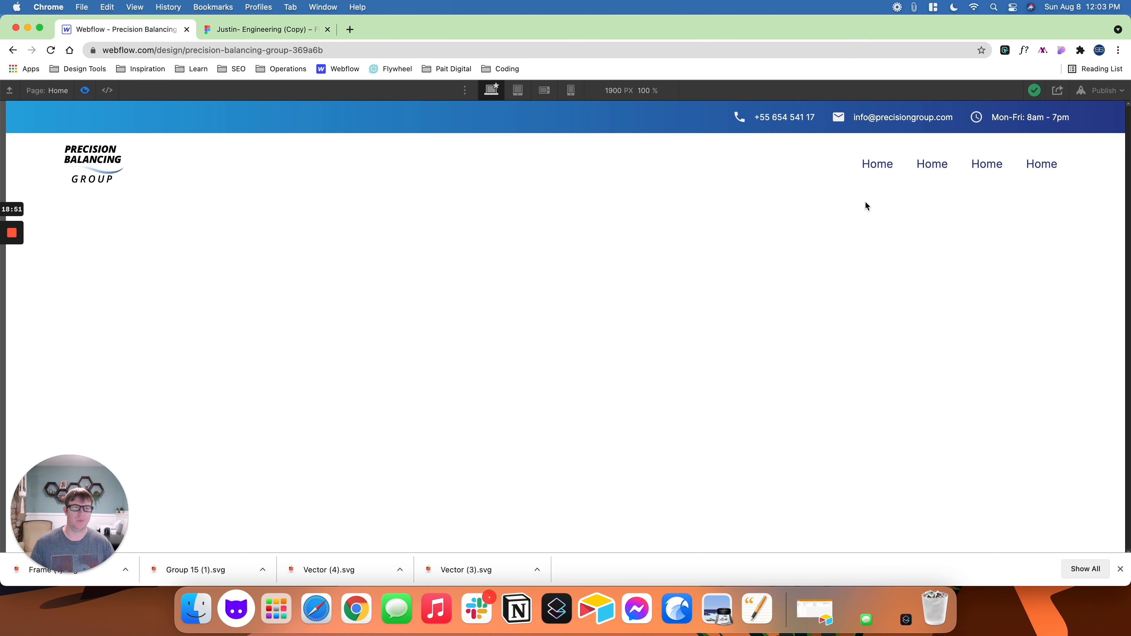
{"action": "left_click", "coordinate": [89, 94]}
- Change the text of the second navigation link to Services and the third to Option 3
{"action": "left_click", "coordinate": [799, 169]}
{"action": "double_click", "coordinate": [801, 169]}
{"action": "type", "text": "Services"}
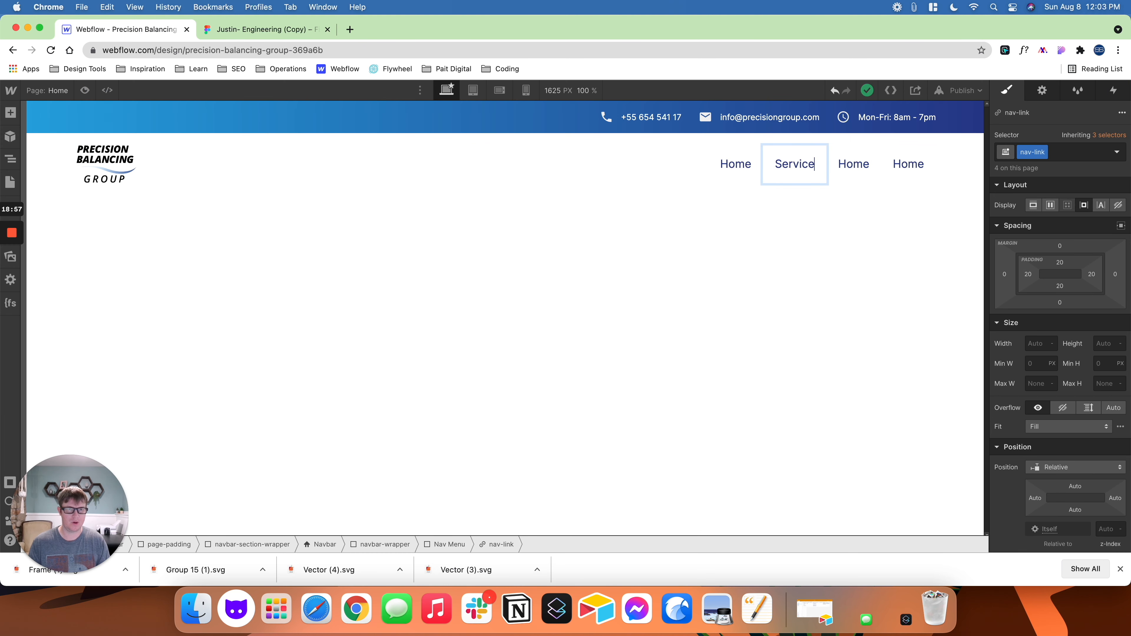
{"action": "left_click", "coordinate": [854, 164]}
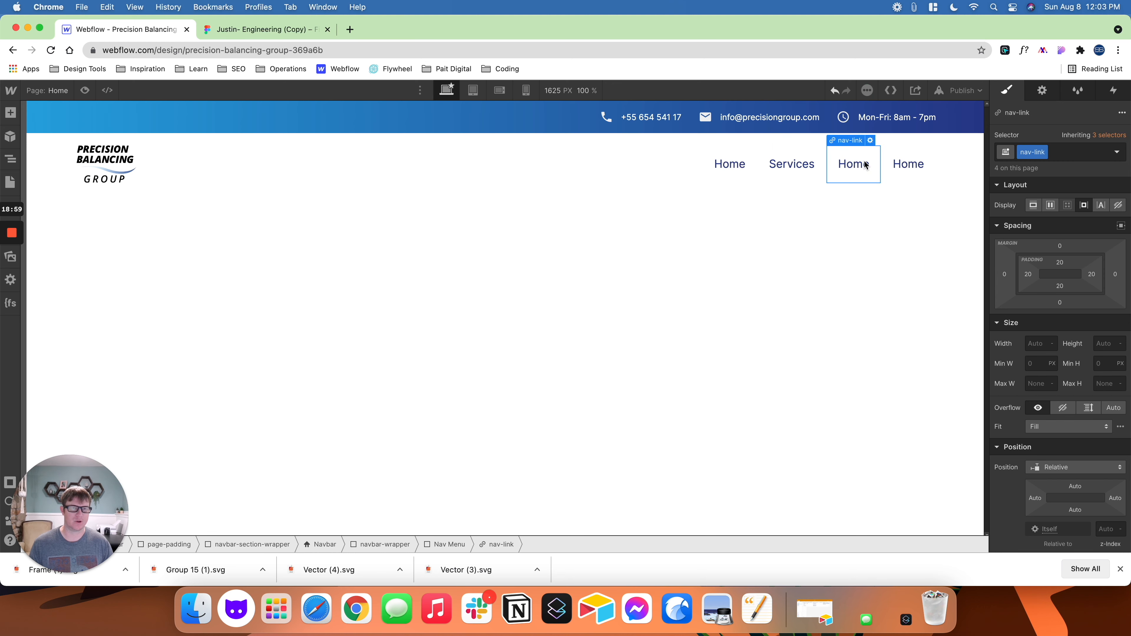
{"action": "double_click", "coordinate": [854, 164]}
{"action": "type", "text": "Option 3"}
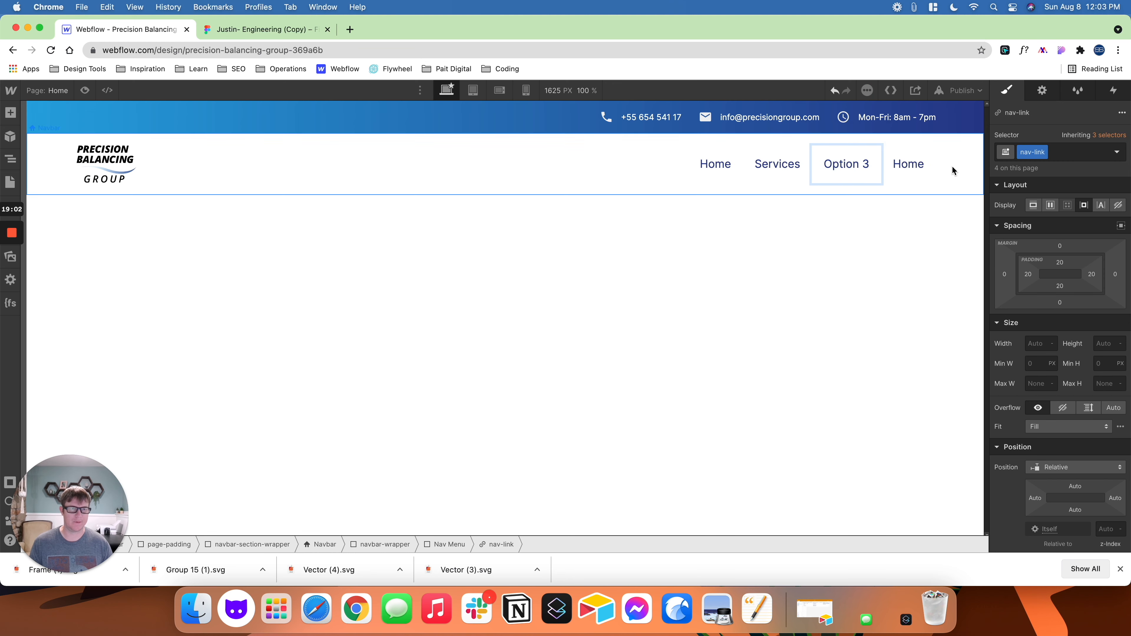
- Change the text of the last navigation link to About us
{"action": "left_click", "coordinate": [911, 165]}
{"action": "double_click", "coordinate": [910, 165]}
{"action": "type", "text": "About us"}
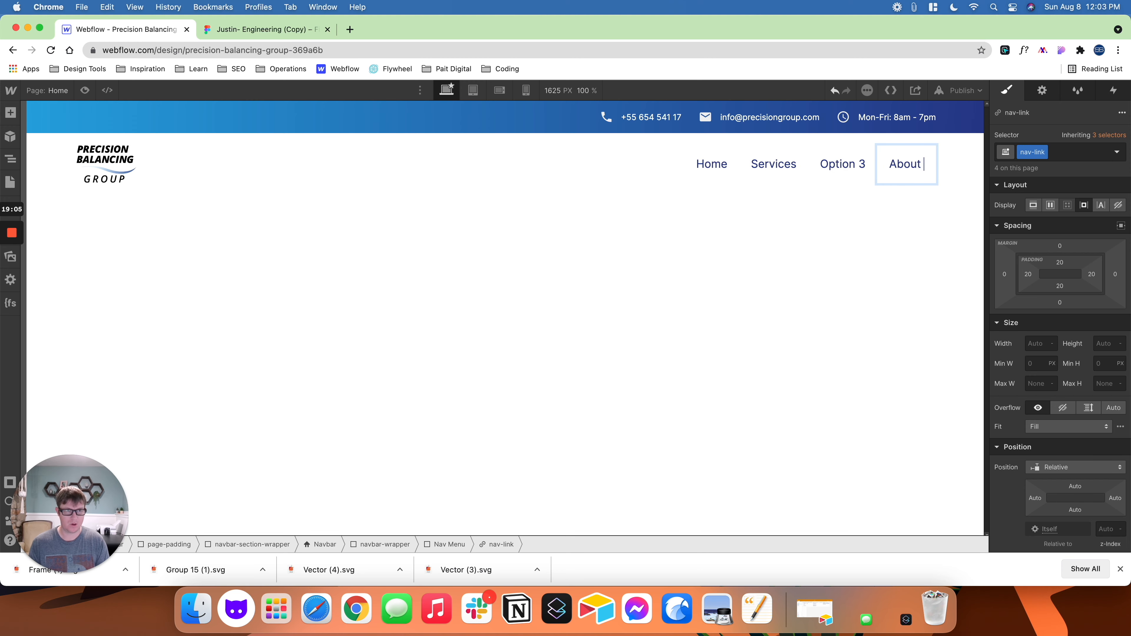
{"action": "left_click", "coordinate": [873, 269]}
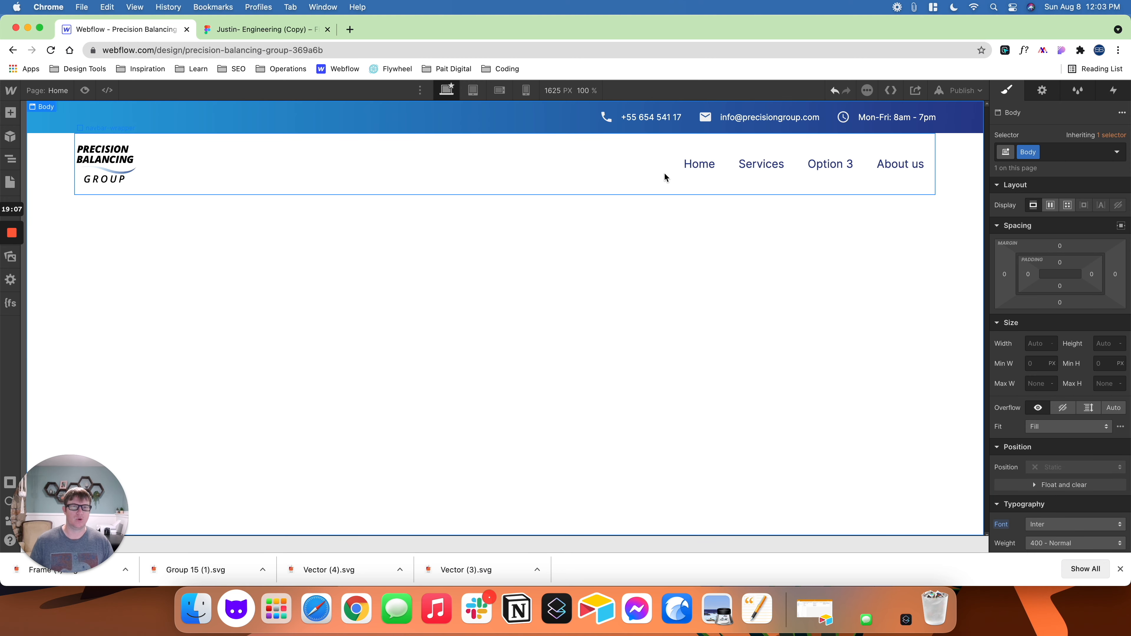
- Check the link casing in the Figma design, try the capitalization options on the nav-link class in Webflow and apply Capitalize Every Word
{"action": "left_click", "coordinate": [301, 30]}
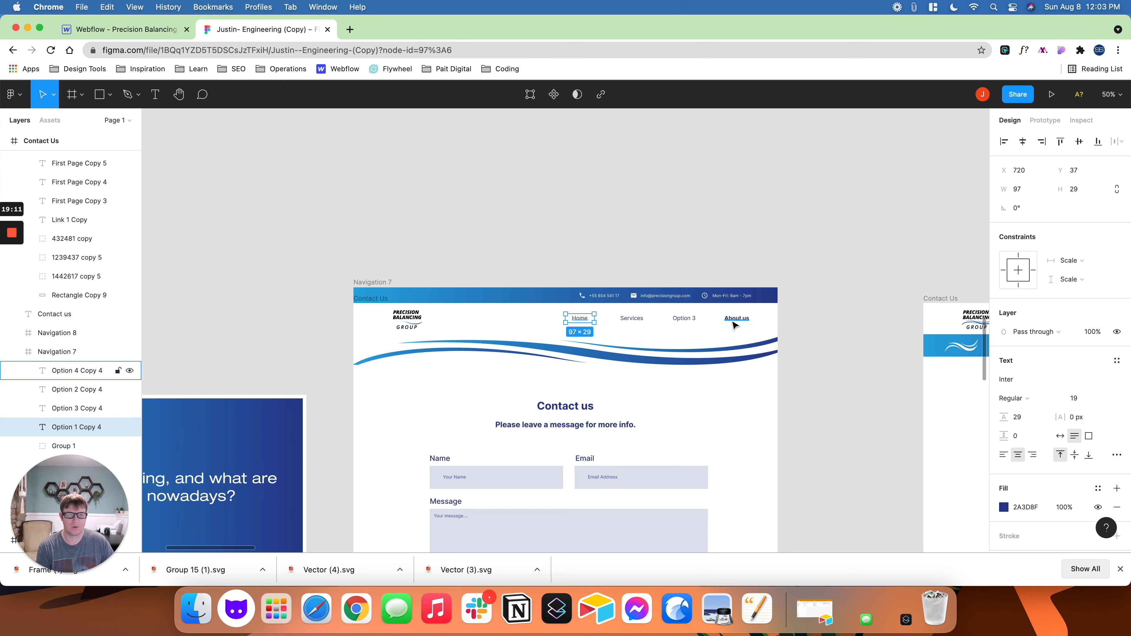
{"action": "left_click", "coordinate": [142, 29]}
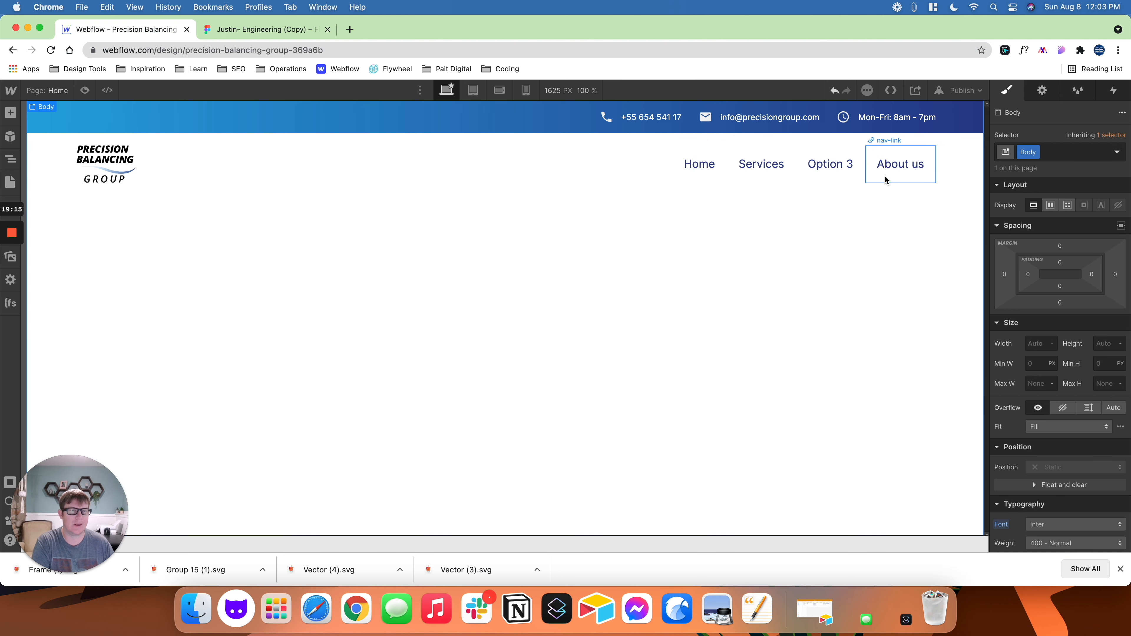
{"action": "left_click", "coordinate": [891, 167]}
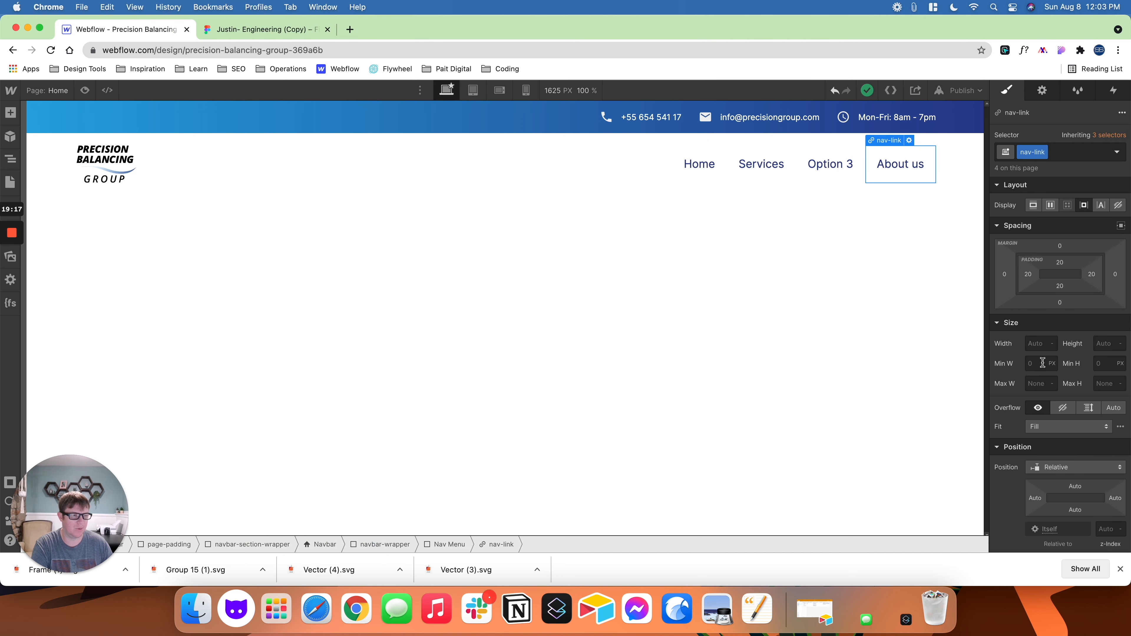
{"action": "scroll", "coordinate": [1043, 362], "scroll_direction": "down", "scroll_amount": 5}
{"action": "scroll", "coordinate": [1043, 363], "scroll_direction": "down", "scroll_amount": 3}
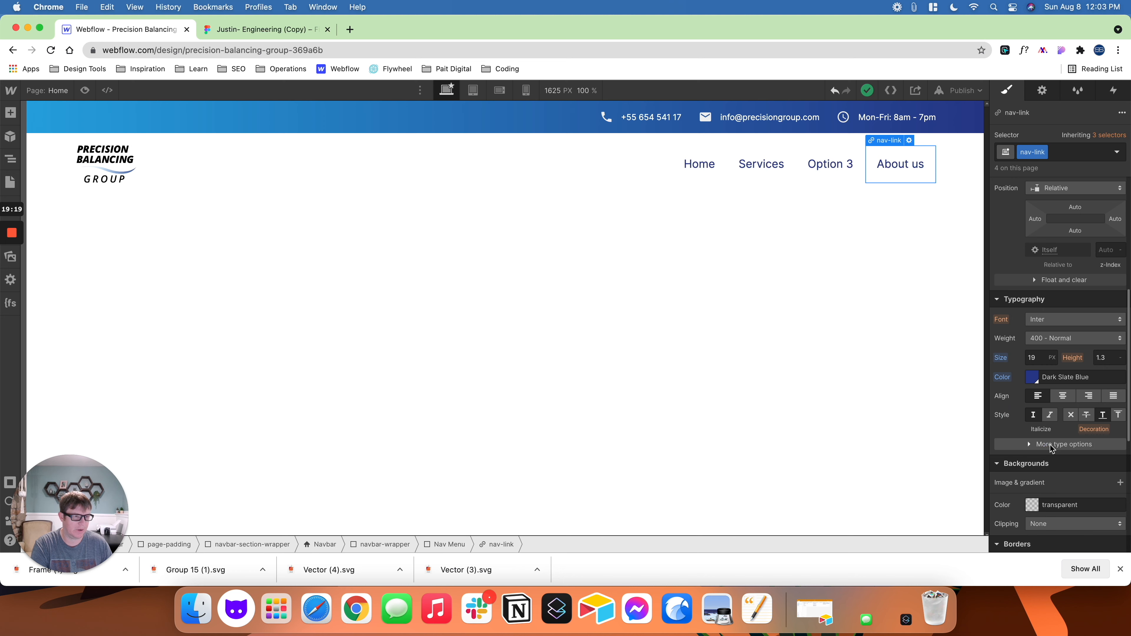
{"action": "left_click", "coordinate": [1040, 443]}
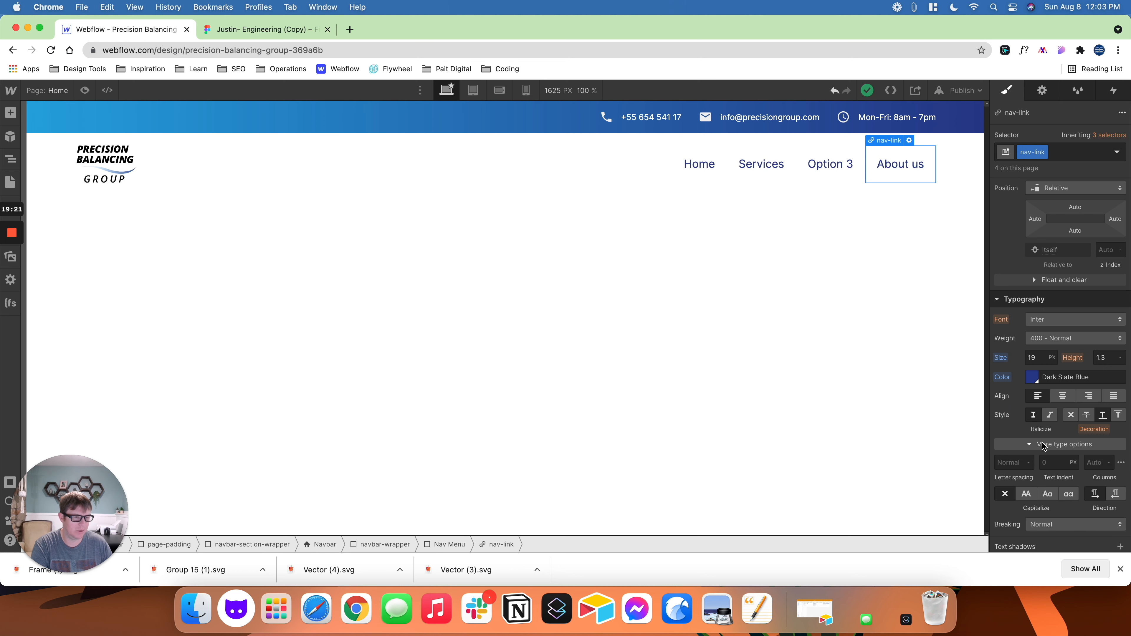
{"action": "left_click", "coordinate": [1031, 489]}
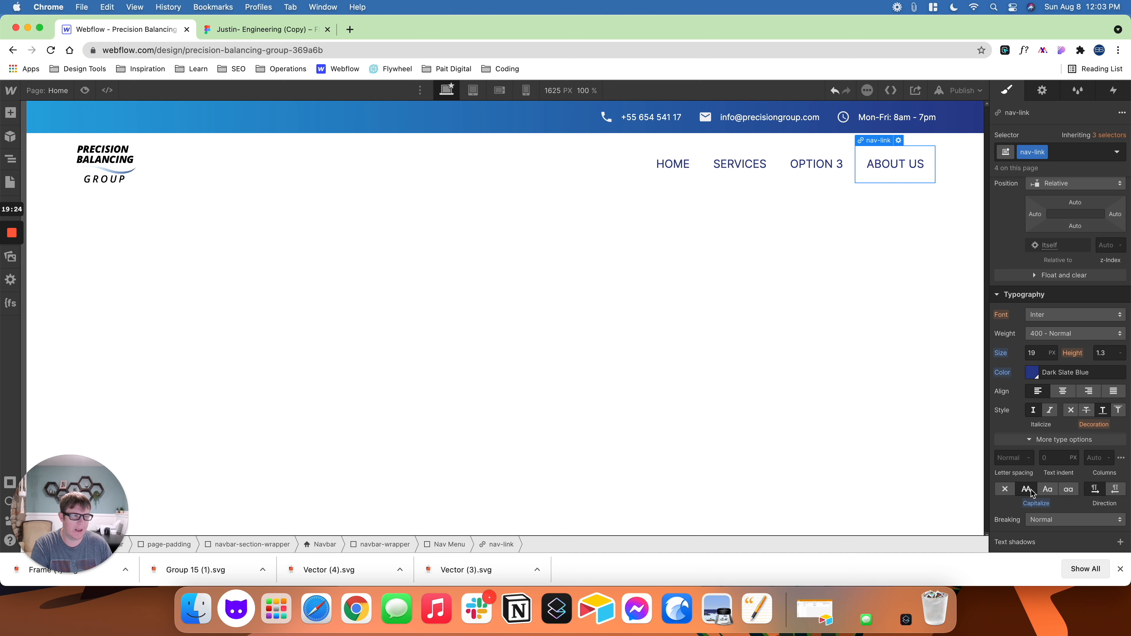
{"action": "left_click", "coordinate": [1048, 489]}
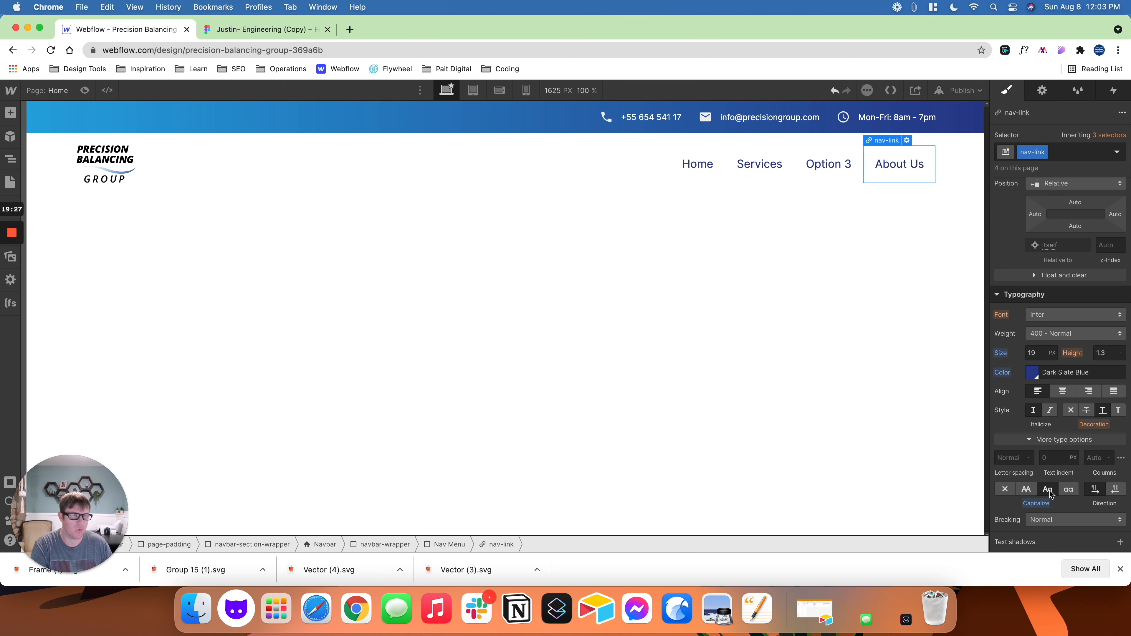
{"action": "left_click", "coordinate": [1070, 492]}
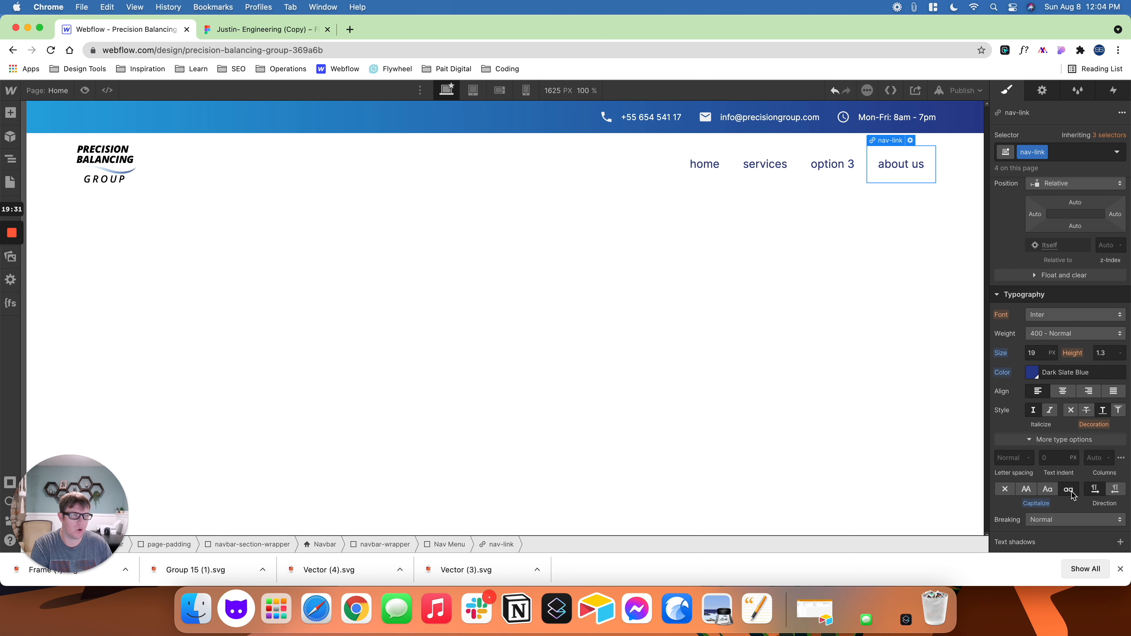
{"action": "left_click", "coordinate": [1005, 492]}
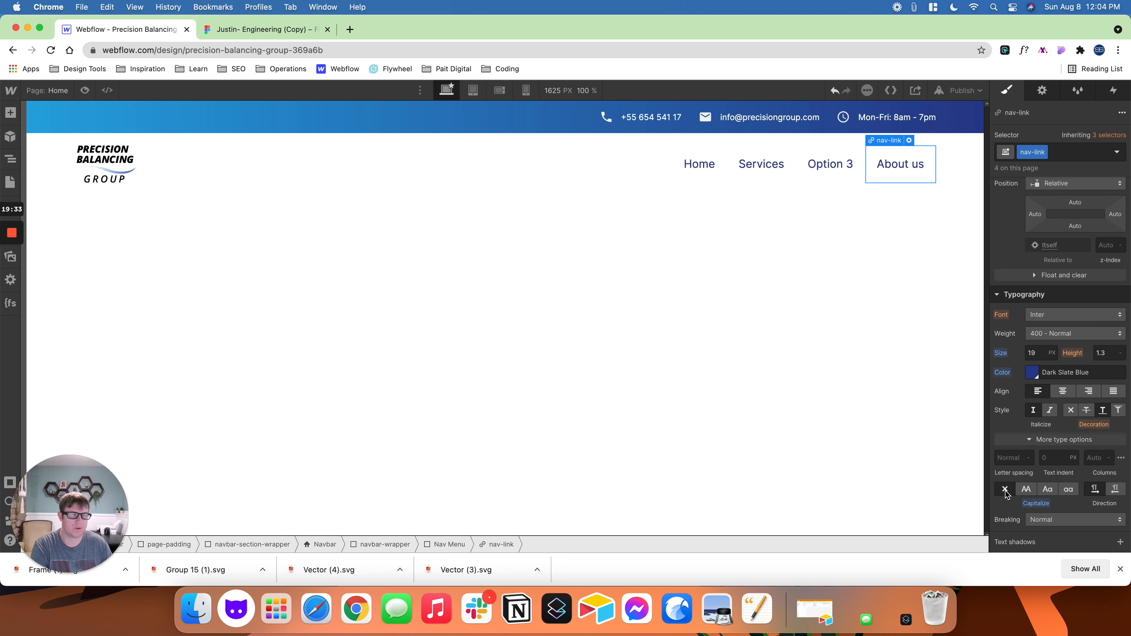
{"action": "left_click", "coordinate": [1048, 490]}
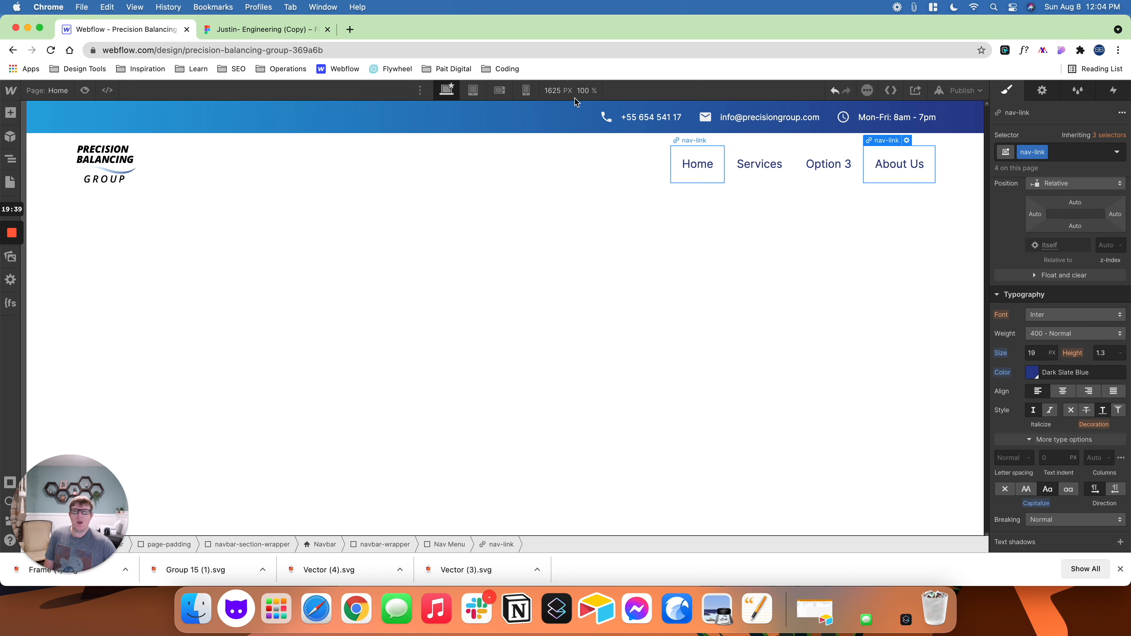
- Preview the Webflow page and compare the top bar and link spacing with the Figma design, then return to editing
{"action": "left_click", "coordinate": [84, 90]}
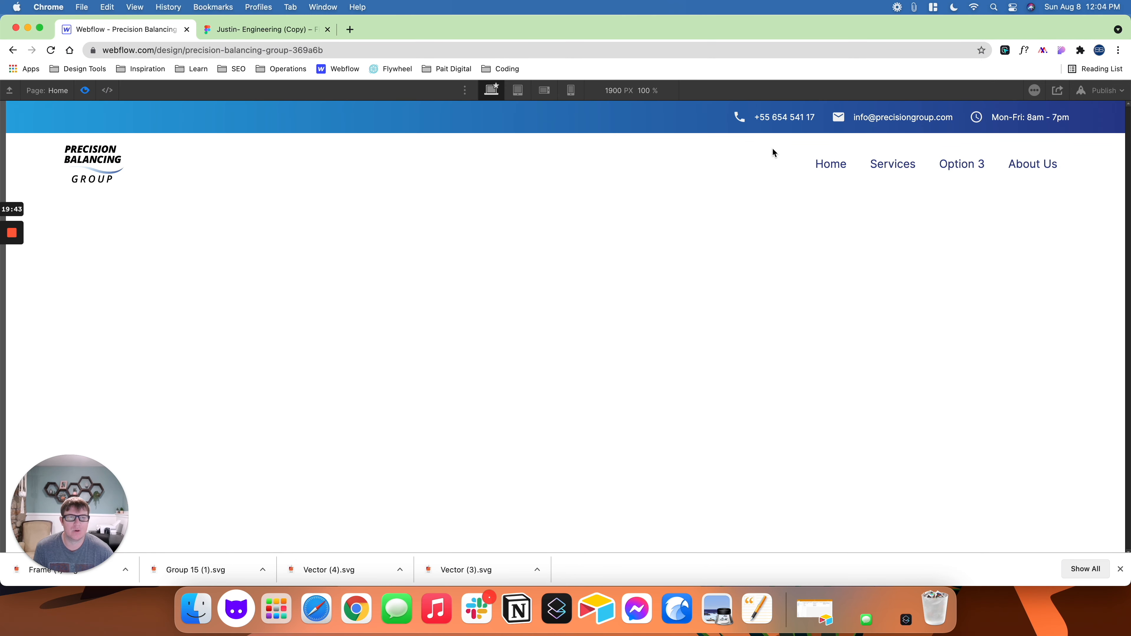
{"action": "left_click", "coordinate": [276, 30]}
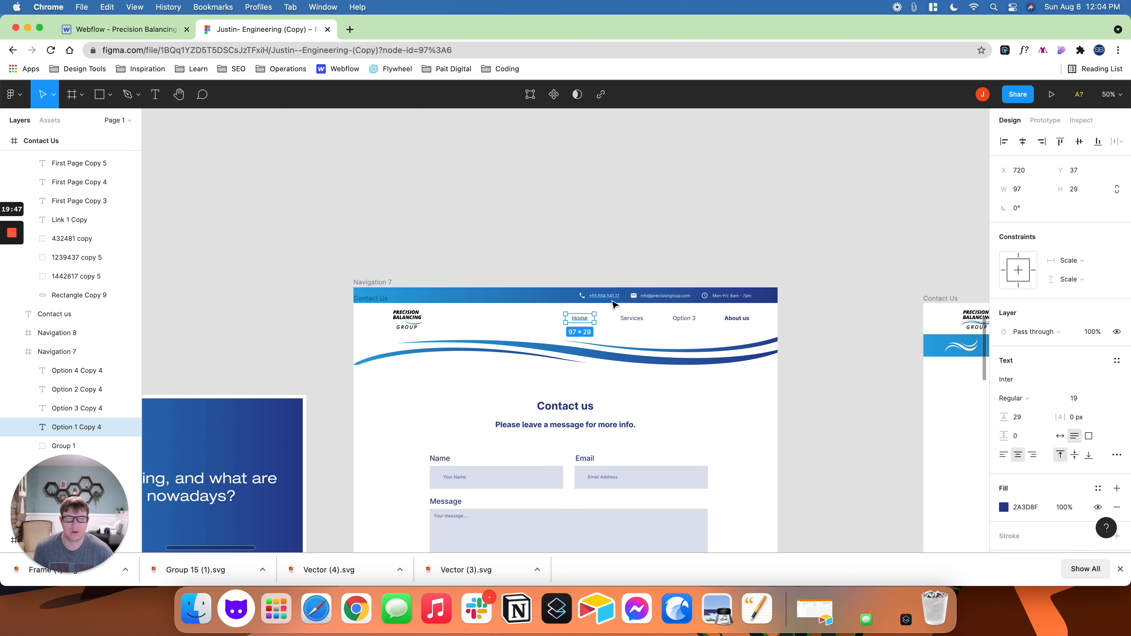
{"action": "left_click", "coordinate": [123, 31]}
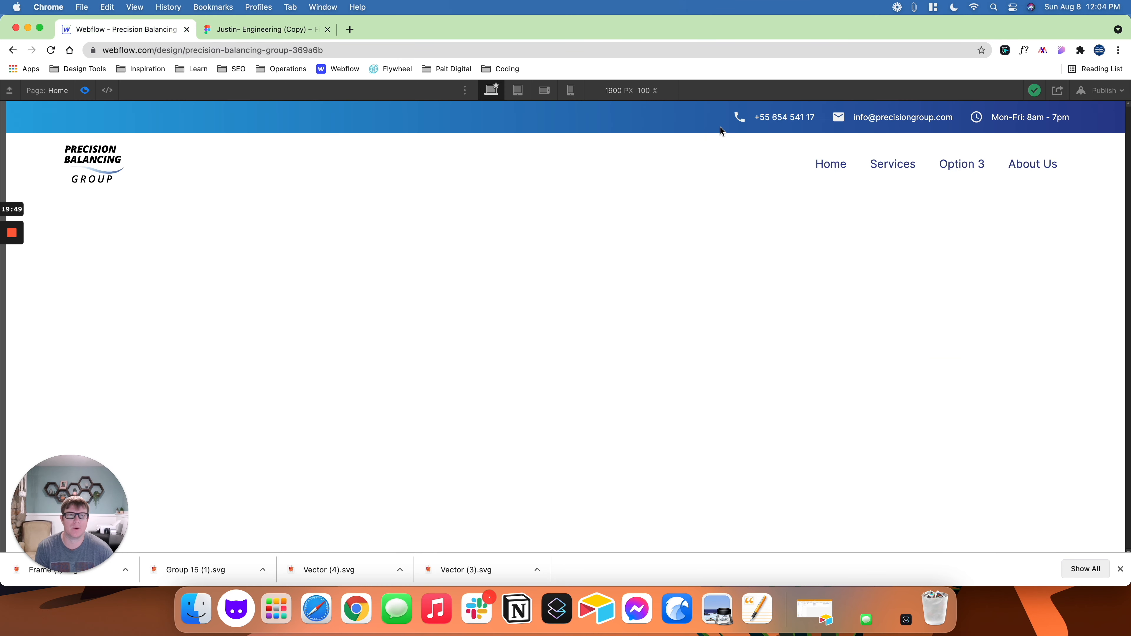
{"action": "left_click", "coordinate": [85, 90]}
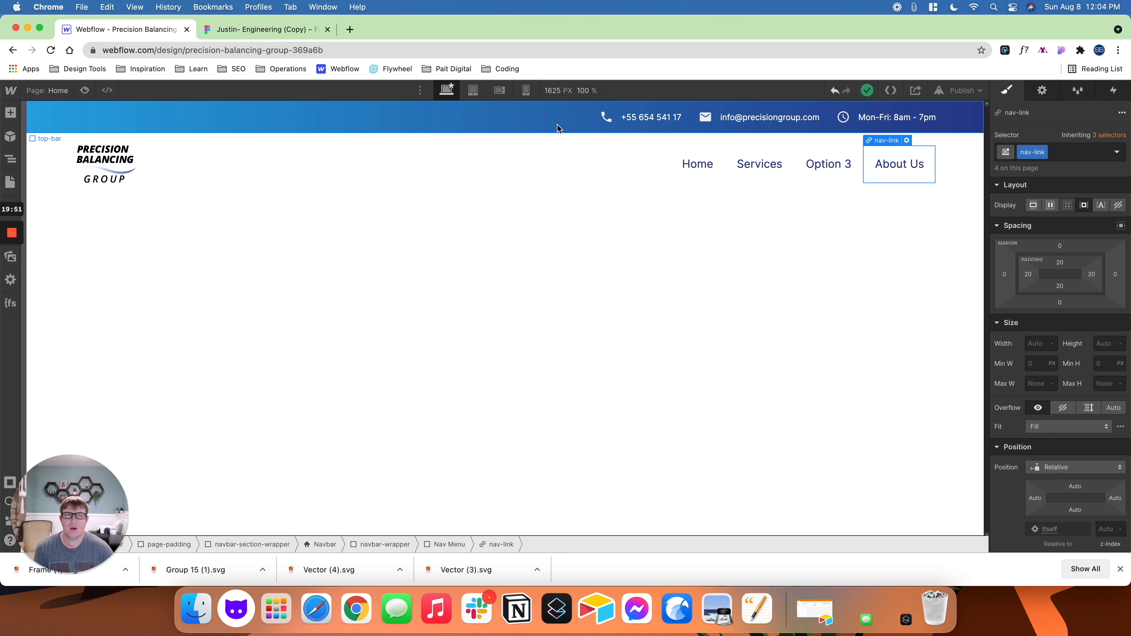
- Set the left margin to 70 on the top bar's contact-wrapper class and to 80 on the nav-link class
{"action": "left_click", "coordinate": [636, 125]}
{"action": "left_click", "coordinate": [635, 120]}
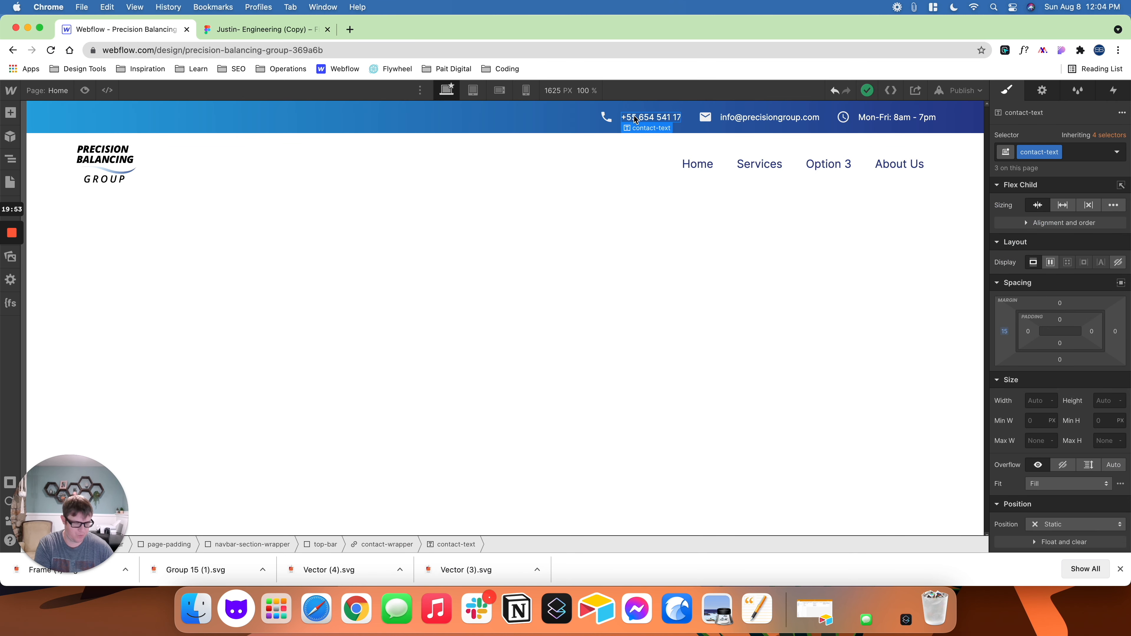
{"action": "key", "text": "Up"}
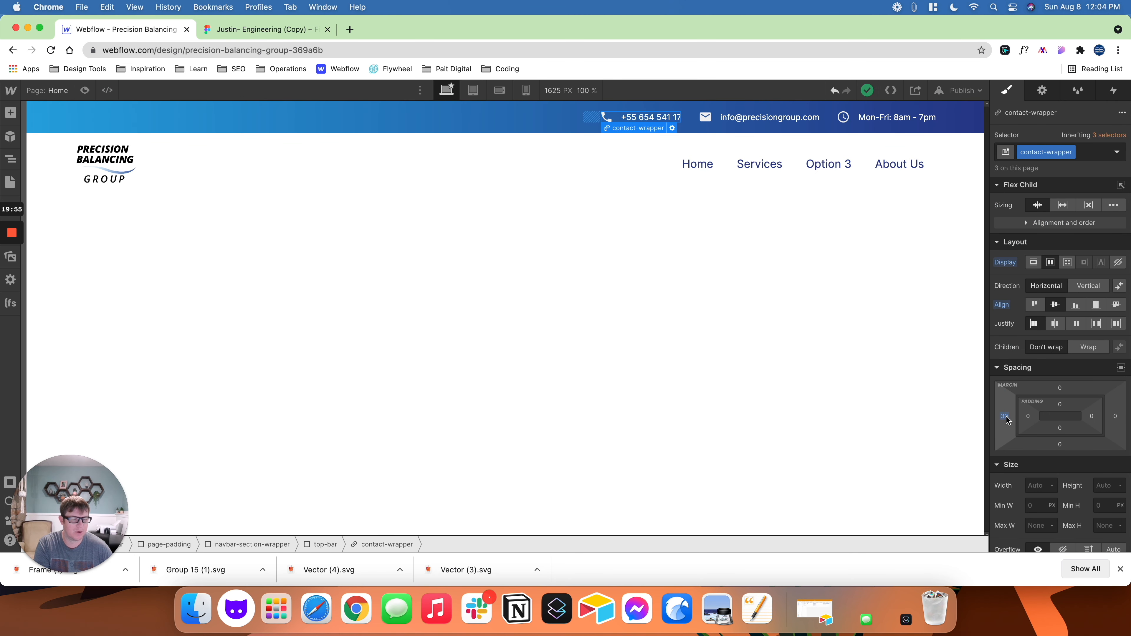
{"action": "left_click_drag", "start_coordinate": [1007, 420], "coordinate": [980, 419]}
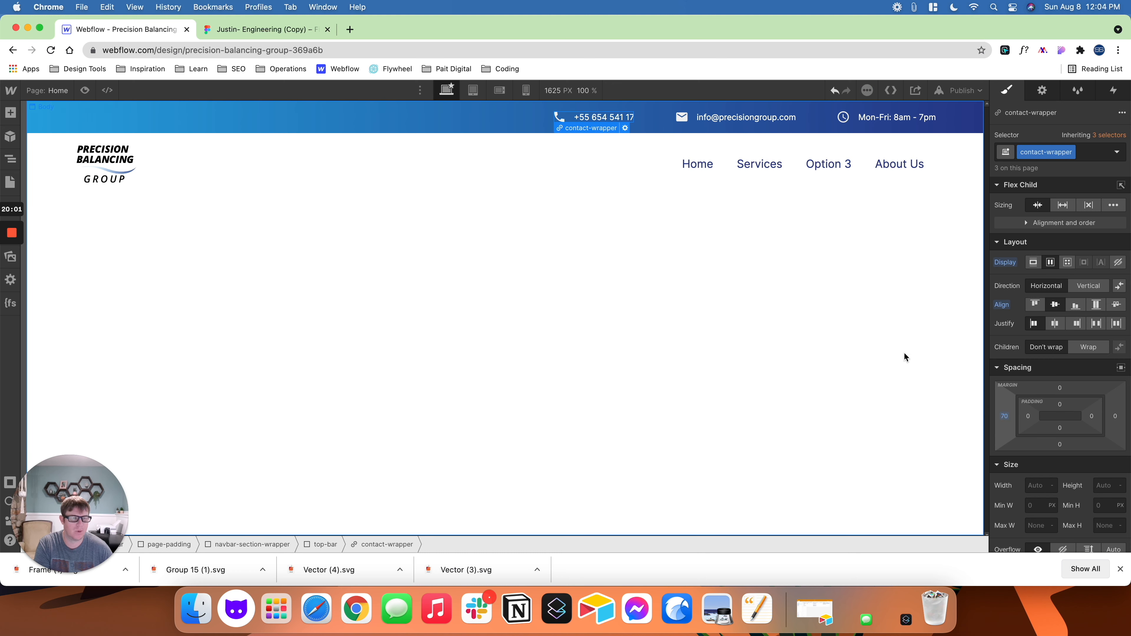
{"action": "left_click", "coordinate": [694, 172]}
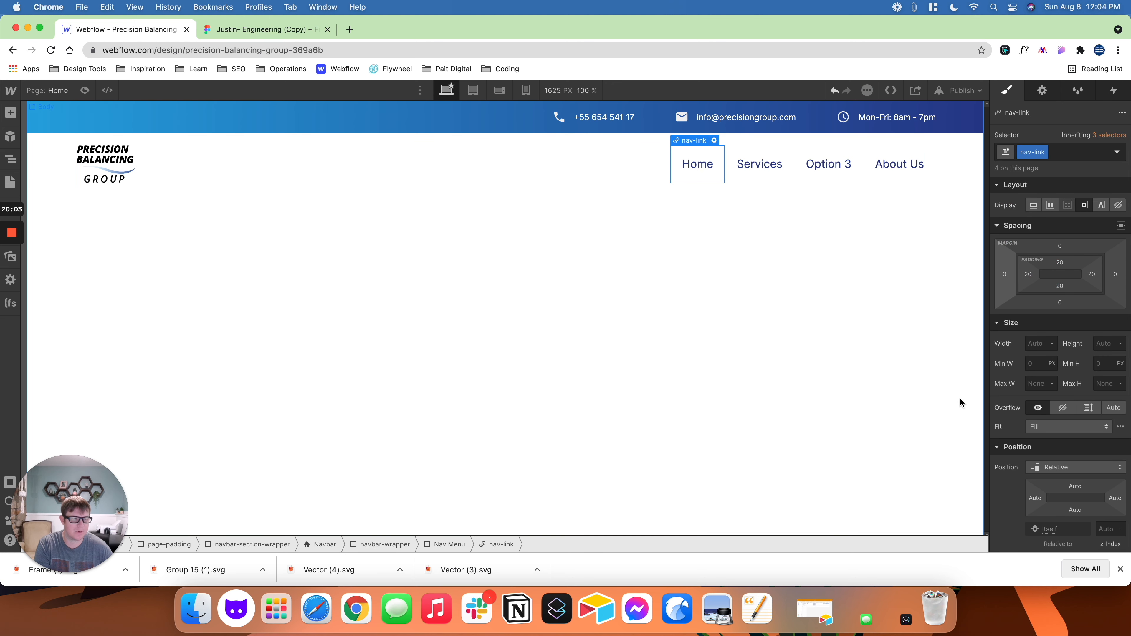
{"action": "left_click_drag", "start_coordinate": [1007, 278], "coordinate": [958, 278]}
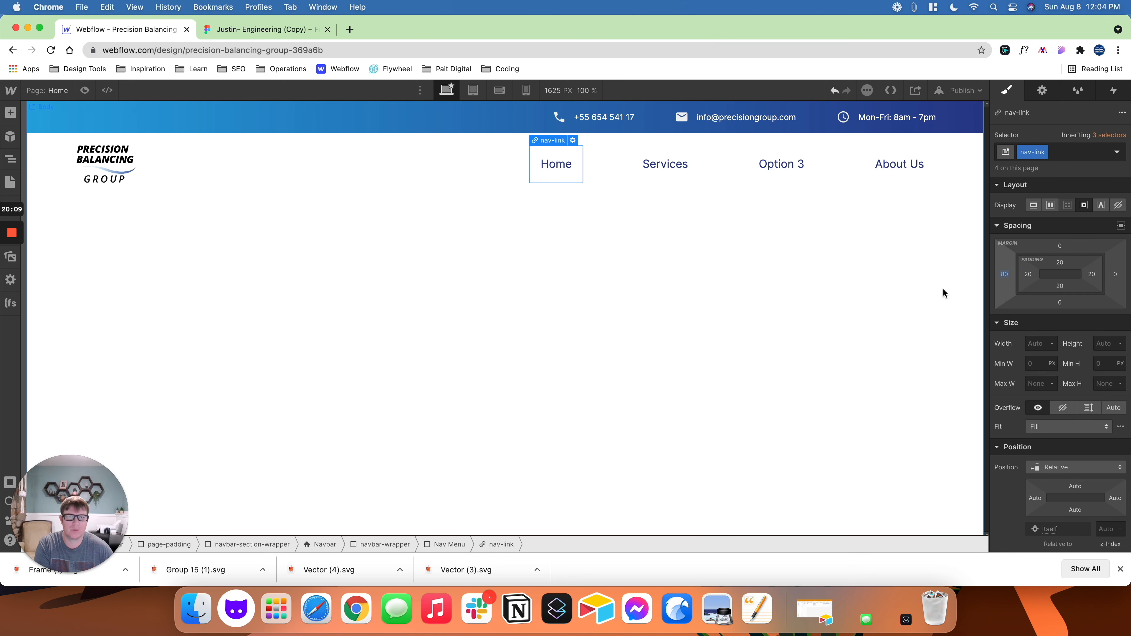
- Preview the widened contact and navigation spacing in Webflow against the Figma header, then leave the preview
{"action": "left_click", "coordinate": [84, 91]}
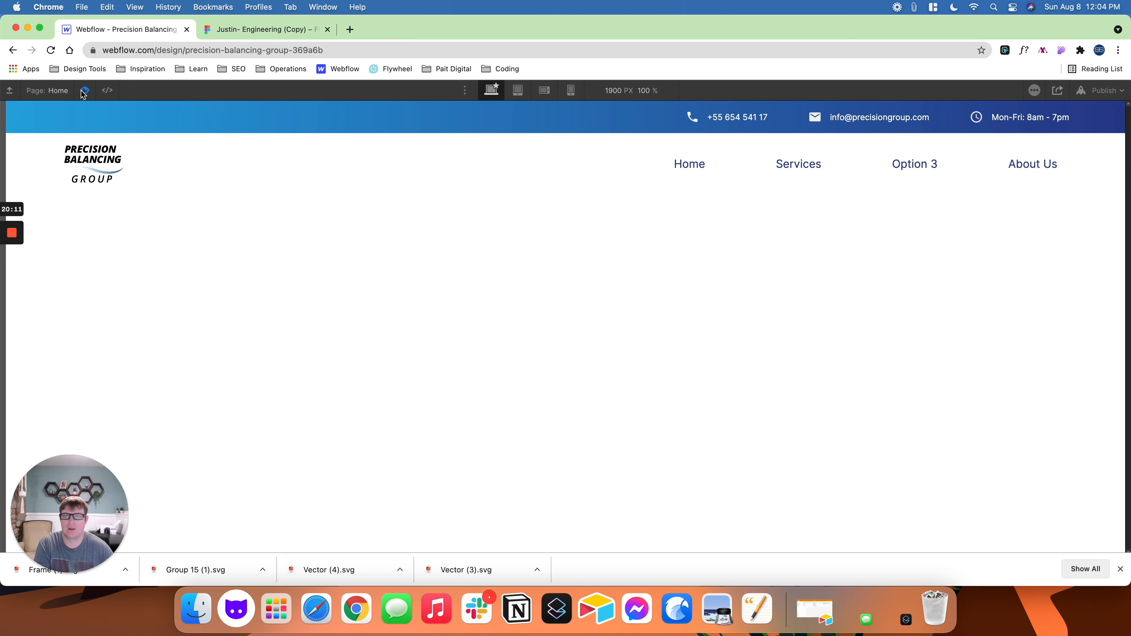
{"action": "left_click", "coordinate": [259, 32]}
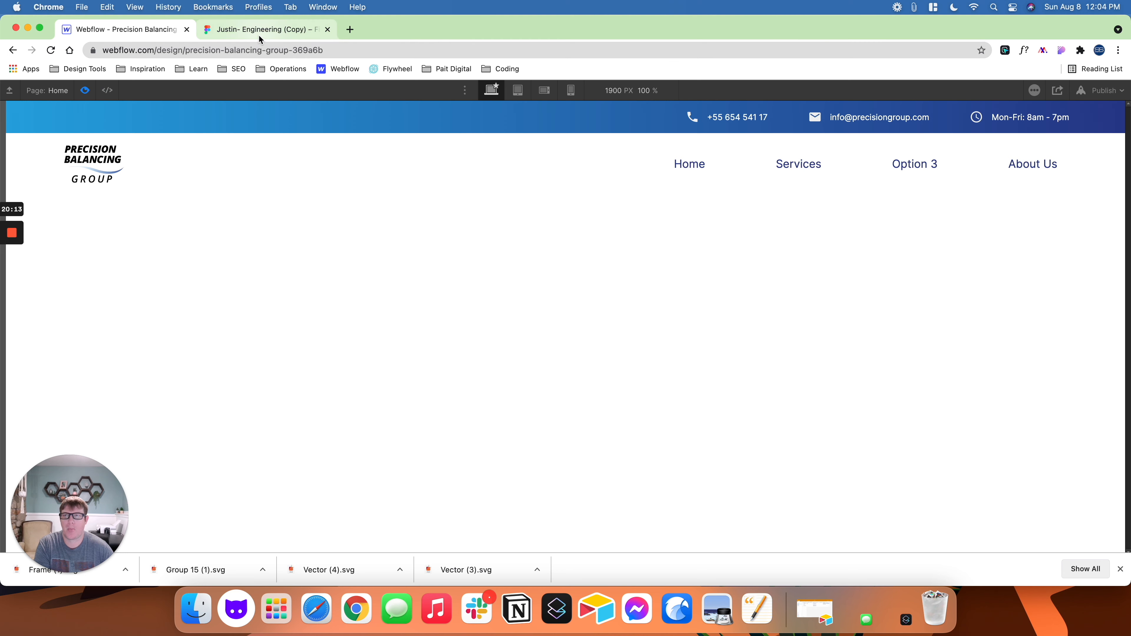
{"action": "left_click", "coordinate": [150, 32]}
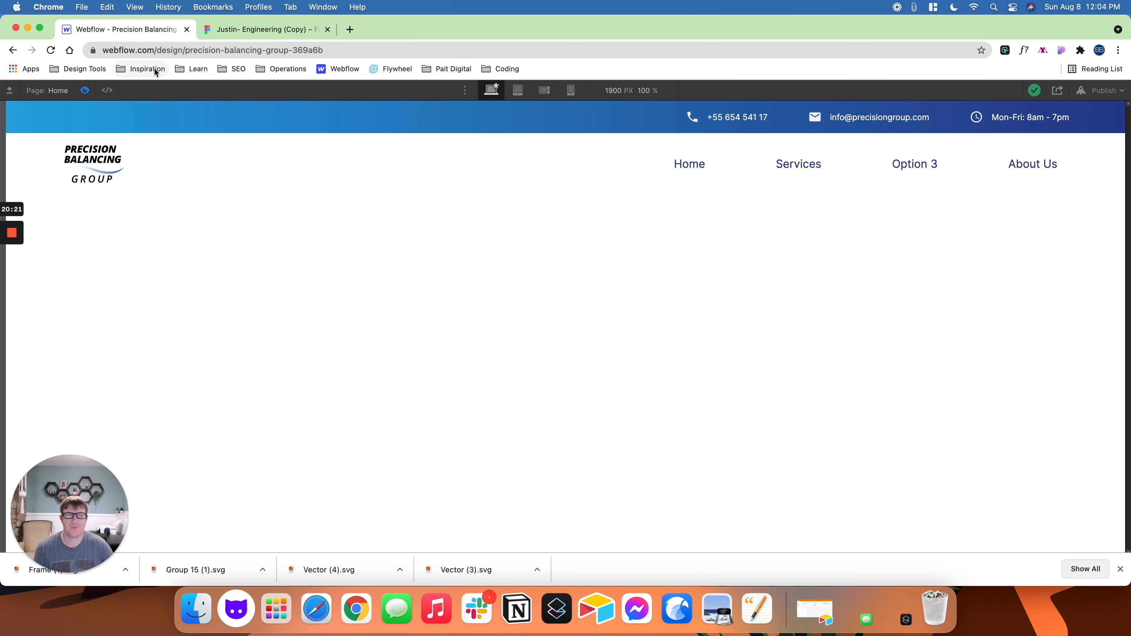
{"action": "left_click", "coordinate": [247, 30]}
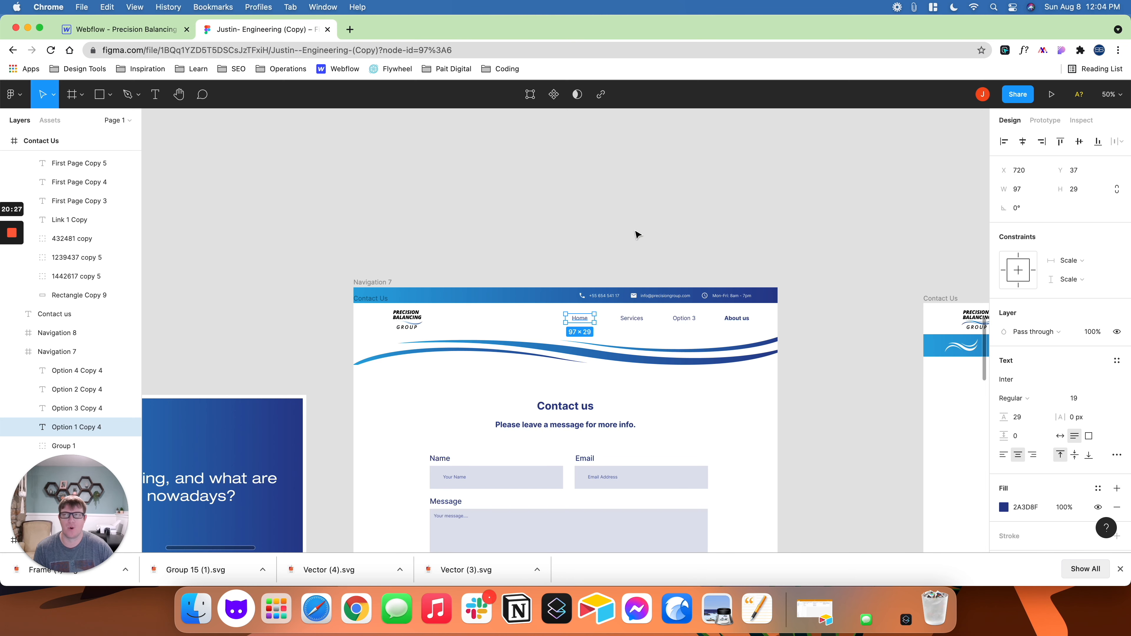
{"action": "left_click", "coordinate": [97, 31]}
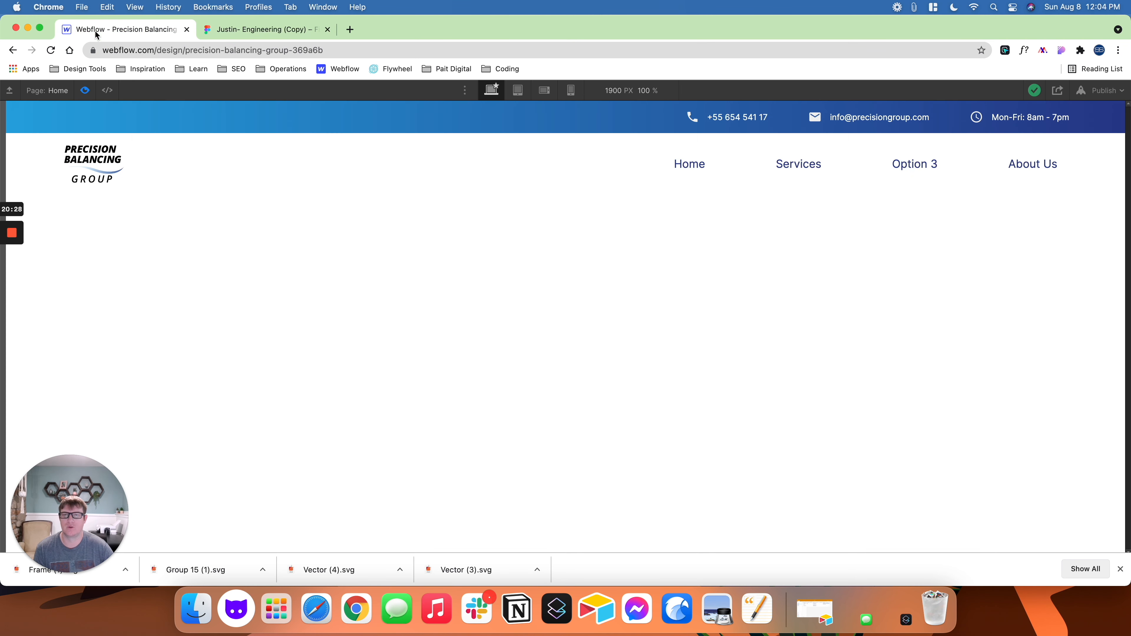
{"action": "left_click", "coordinate": [91, 94]}
- Link the Home navigation link to the Home page, with opening in a new tab turned off
{"action": "left_click", "coordinate": [573, 141]}
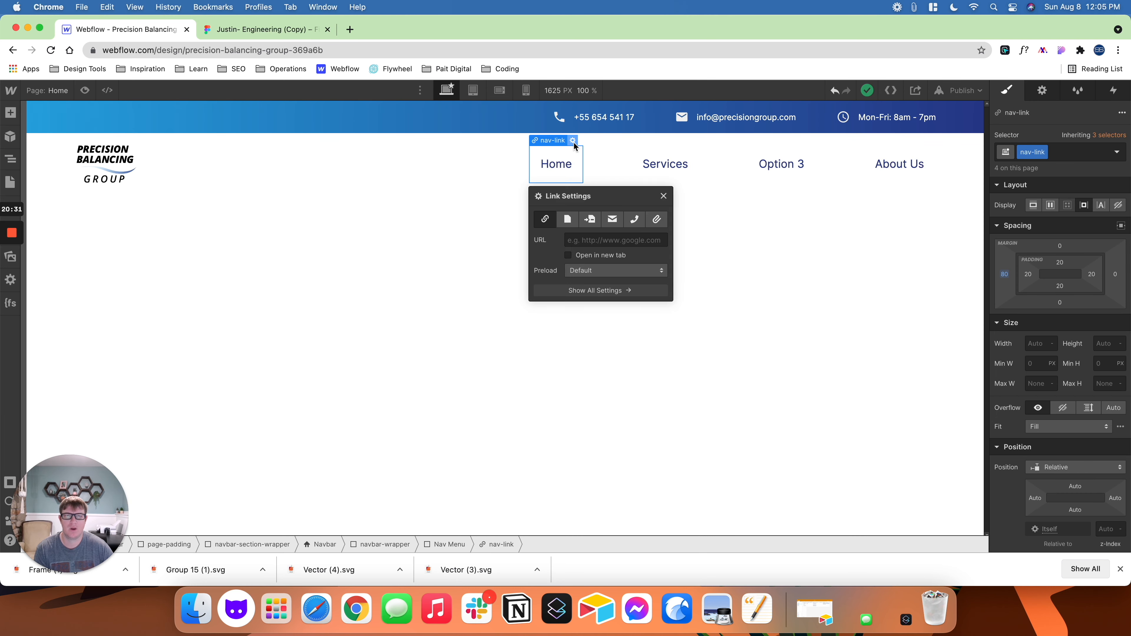
{"action": "left_click", "coordinate": [567, 219]}
{"action": "left_click", "coordinate": [586, 240]}
{"action": "left_click", "coordinate": [581, 262]}
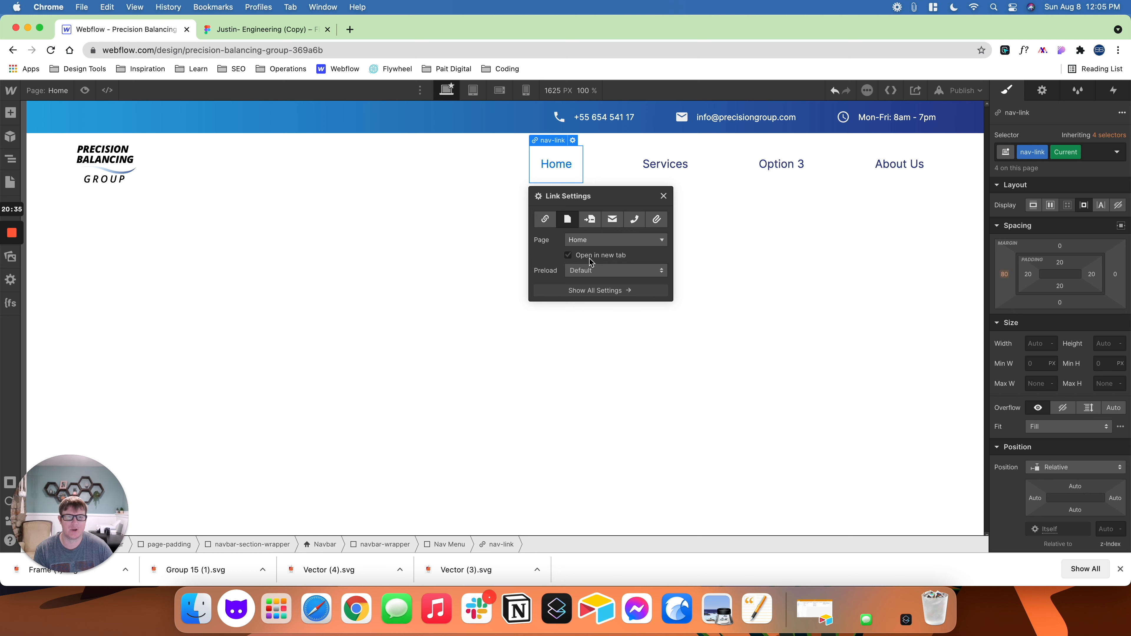
{"action": "left_click", "coordinate": [591, 258]}
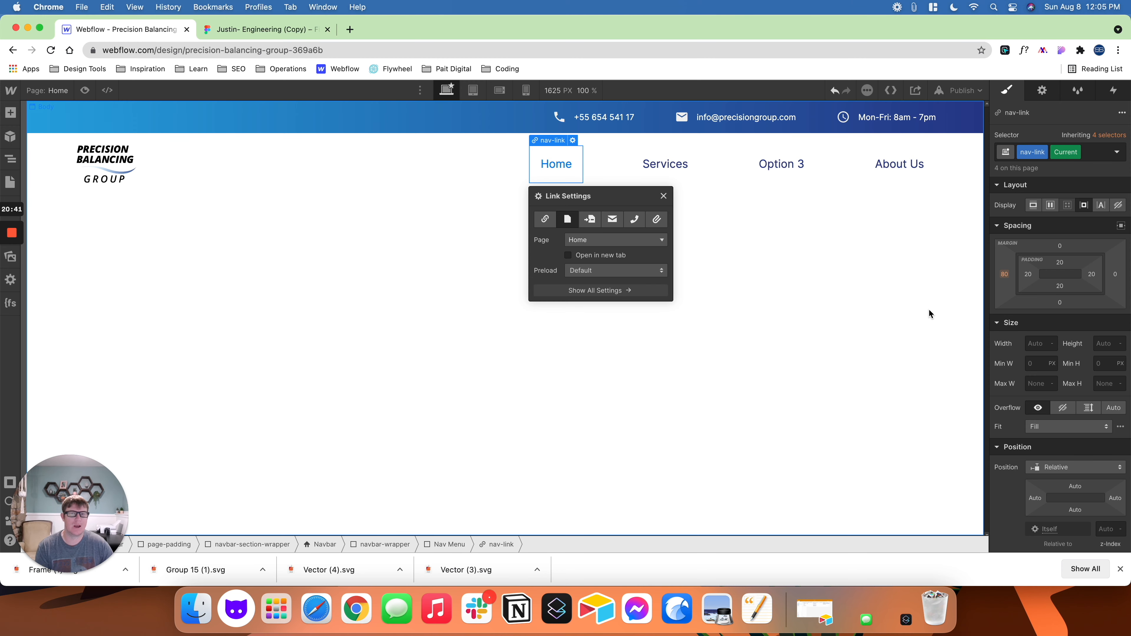
- Check the active About us link's style in Figma and set the nav-link Current state in Webflow to 700 - Bold in Dark Slate Blue
{"action": "scroll", "coordinate": [1041, 362], "scroll_direction": "down", "scroll_amount": 1}
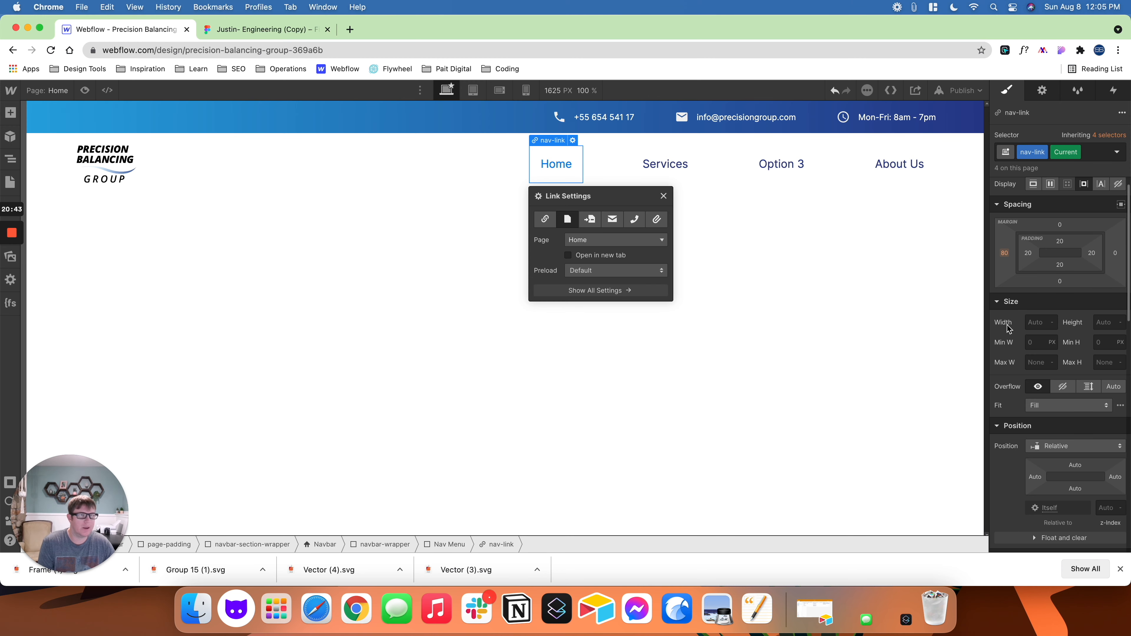
{"action": "left_click", "coordinate": [250, 30]}
{"action": "left_click", "coordinate": [740, 324]}
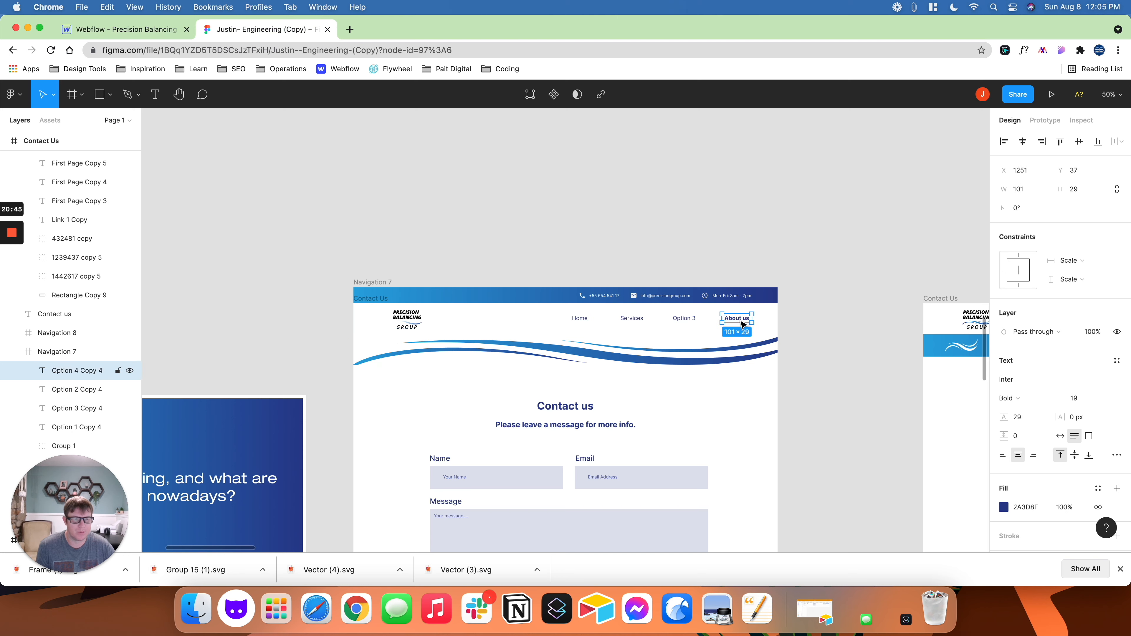
{"action": "left_click", "coordinate": [166, 31]}
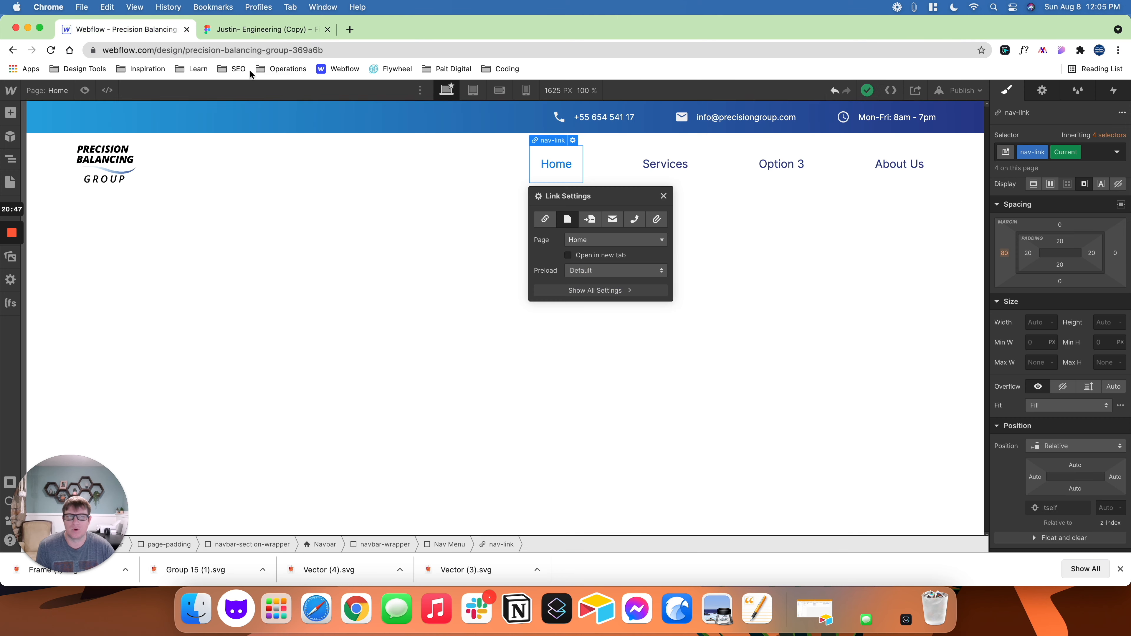
{"action": "scroll", "coordinate": [1024, 353], "scroll_direction": "down", "scroll_amount": 6}
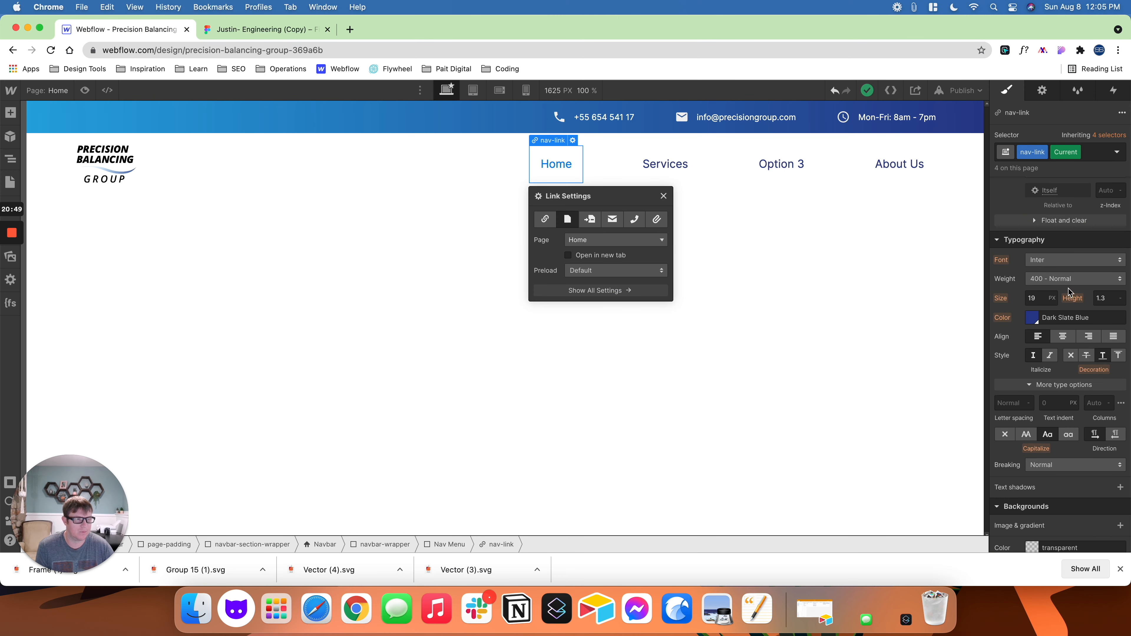
{"action": "left_click", "coordinate": [1068, 279]}
{"action": "left_click", "coordinate": [1061, 324]}
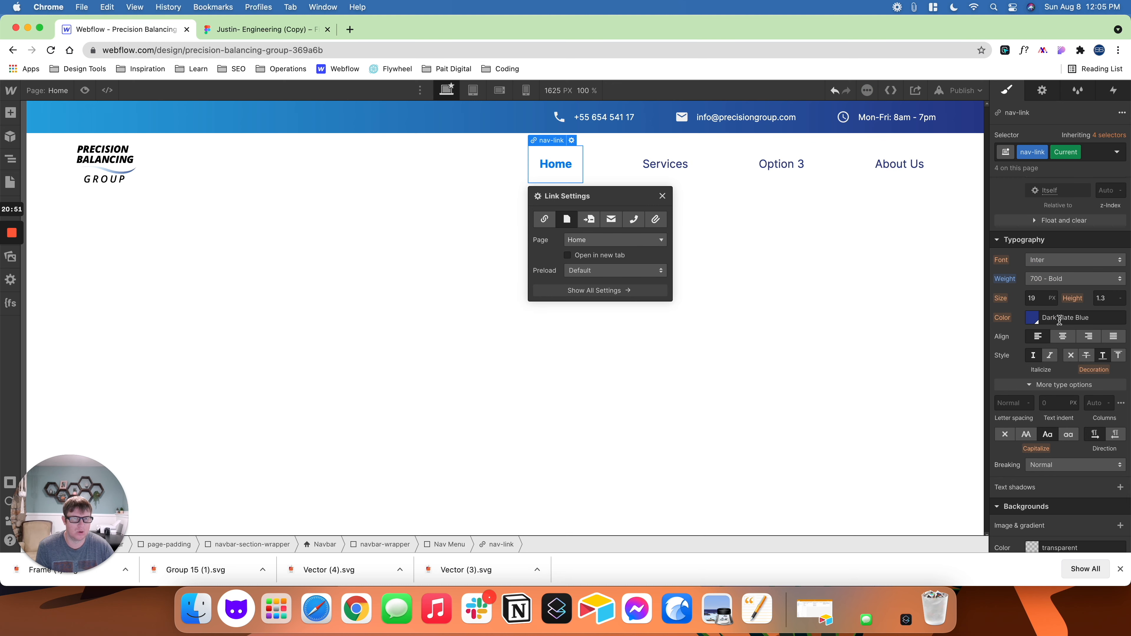
{"action": "left_click", "coordinate": [1033, 318]}
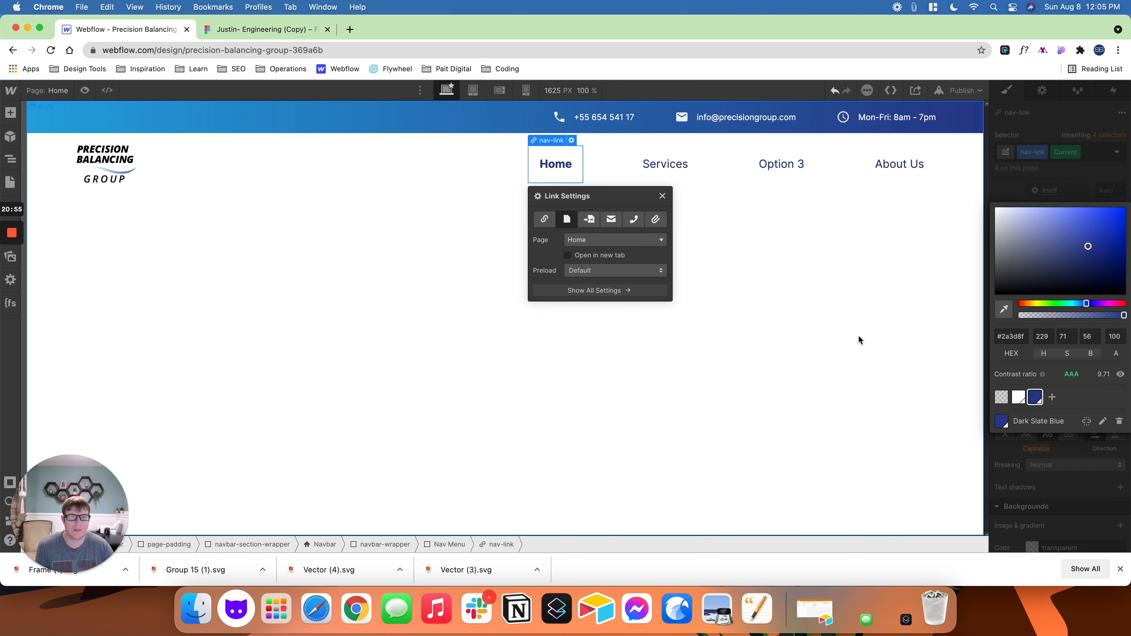
{"action": "left_click", "coordinate": [777, 323]}
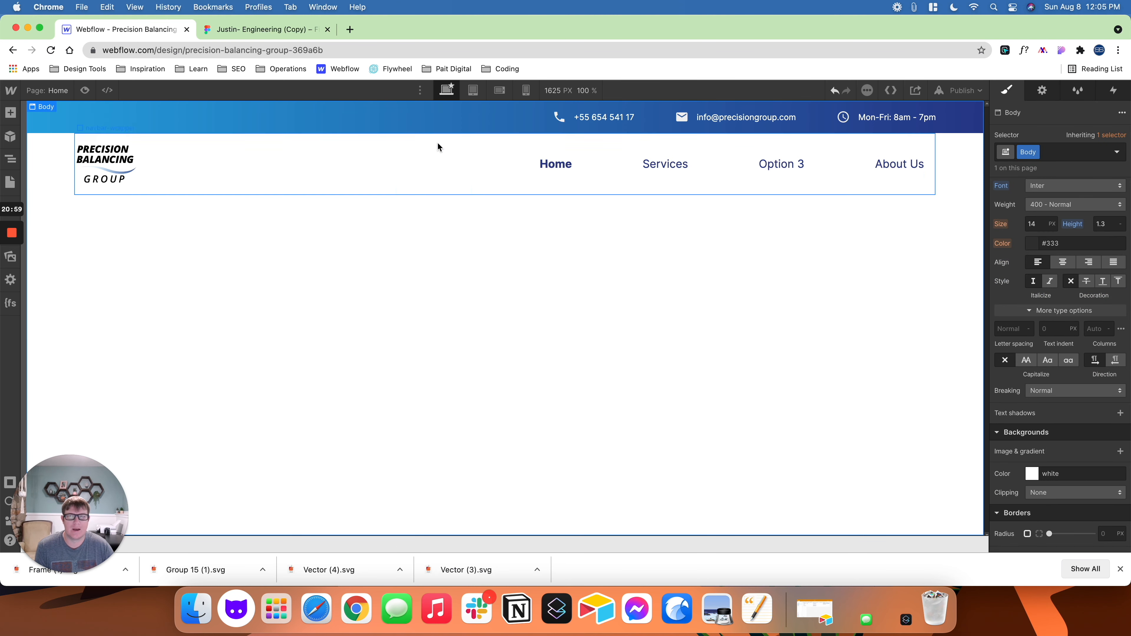
- Set the text color opacity to 65 on the nav-link class's Hover state, using the Services link
{"action": "left_click", "coordinate": [654, 167]}
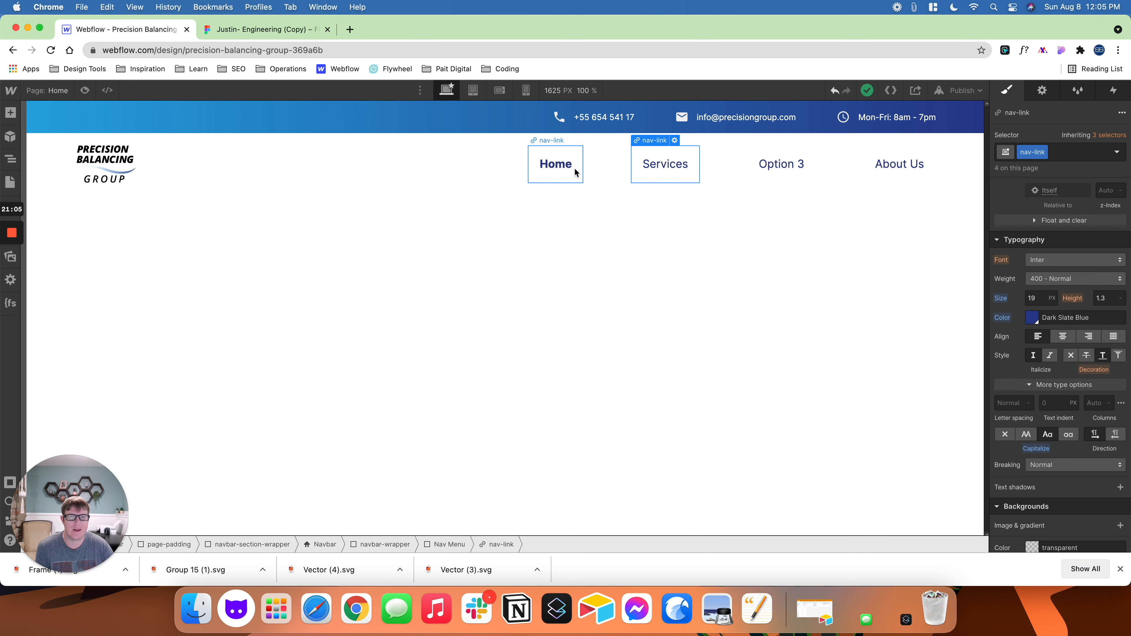
{"action": "left_click", "coordinate": [1117, 153]}
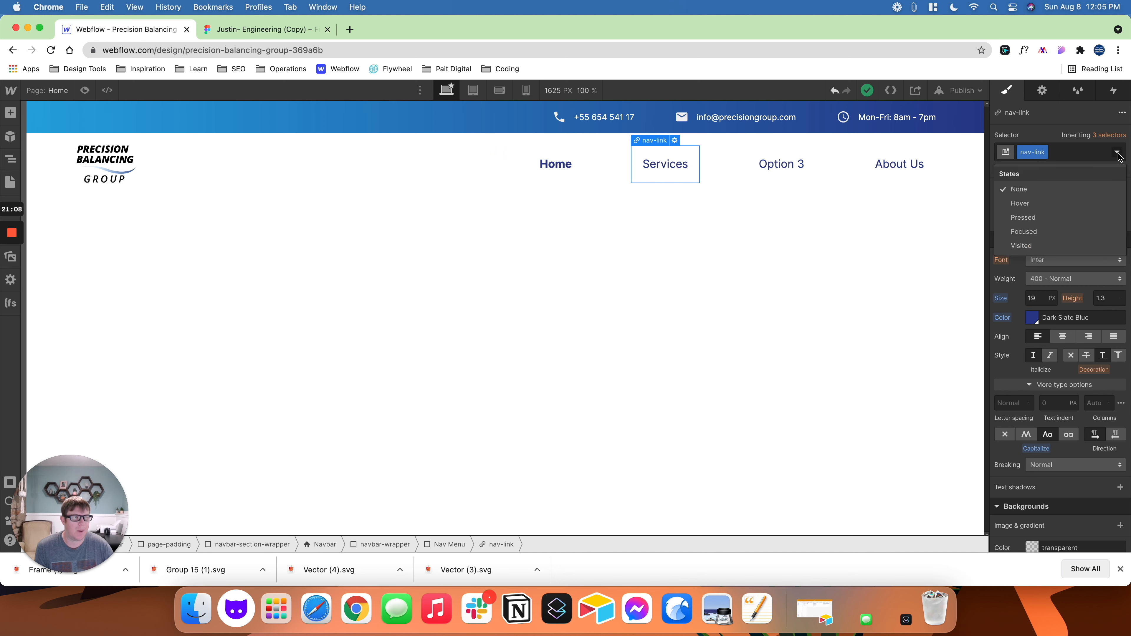
{"action": "left_click", "coordinate": [1053, 206]}
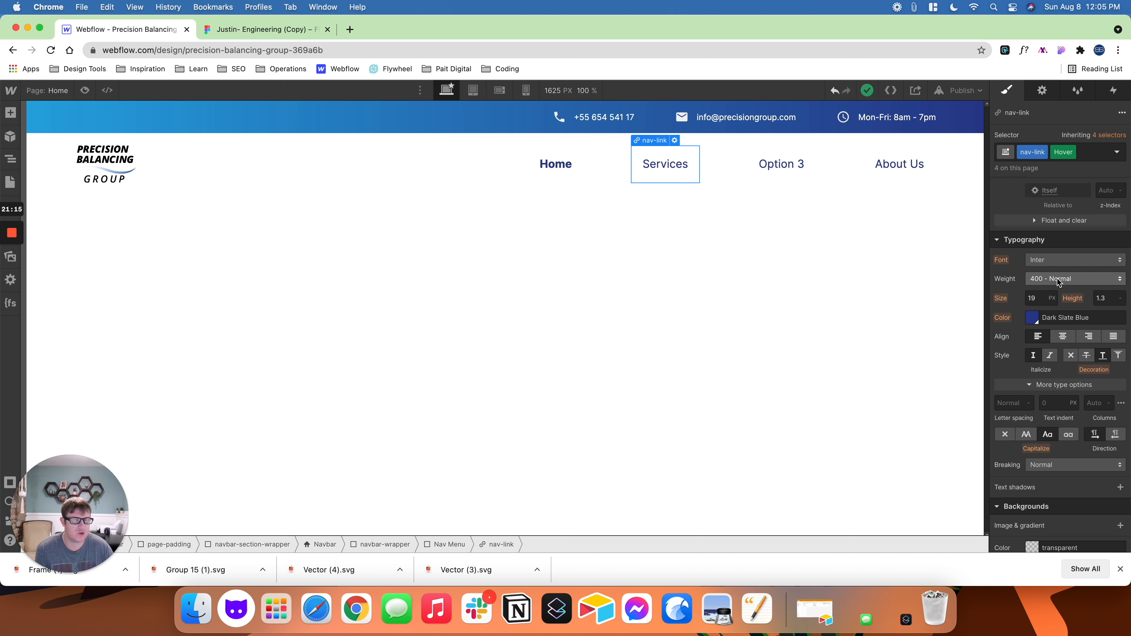
{"action": "left_click", "coordinate": [1033, 318]}
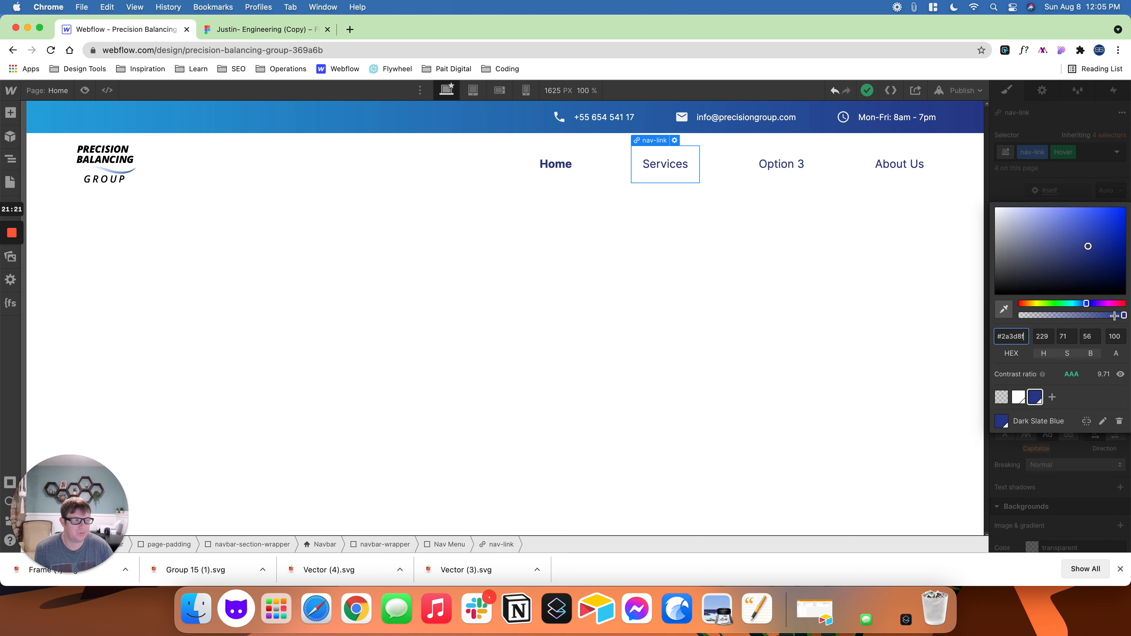
{"action": "left_click", "coordinate": [1124, 316]}
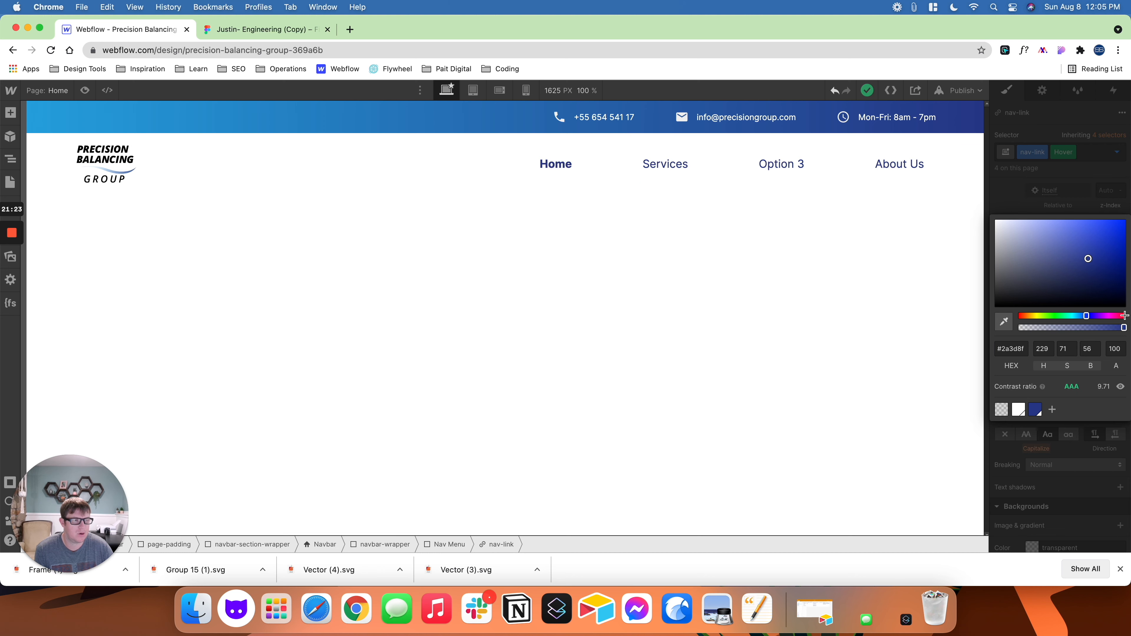
{"action": "left_click_drag", "start_coordinate": [1123, 318], "coordinate": [1087, 329]}
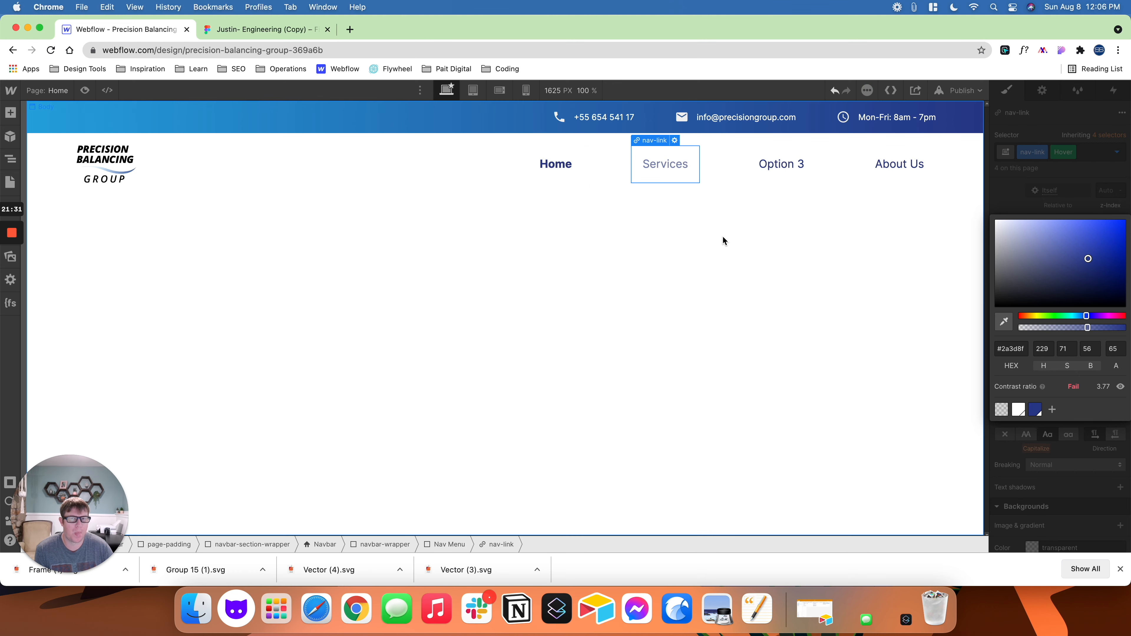
- Preview the navigation links' hover effect, then inspect the Hover state of the Services link
{"action": "left_click", "coordinate": [548, 171]}
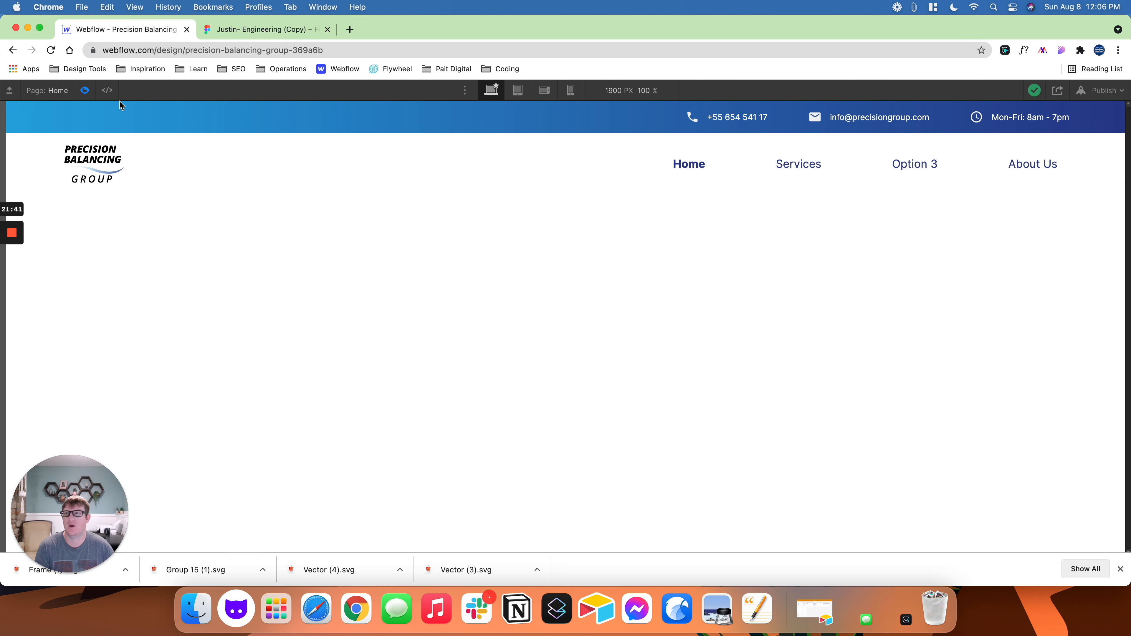
{"action": "left_click", "coordinate": [85, 91]}
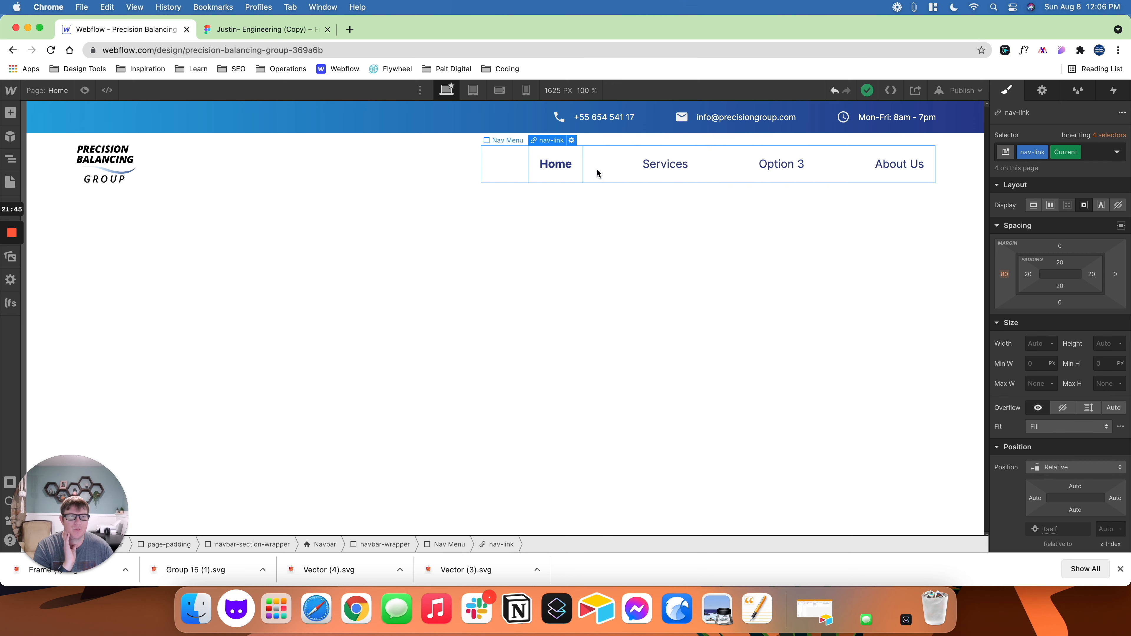
{"action": "left_click", "coordinate": [684, 173]}
{"action": "scroll", "coordinate": [1041, 347], "scroll_direction": "down", "scroll_amount": 5}
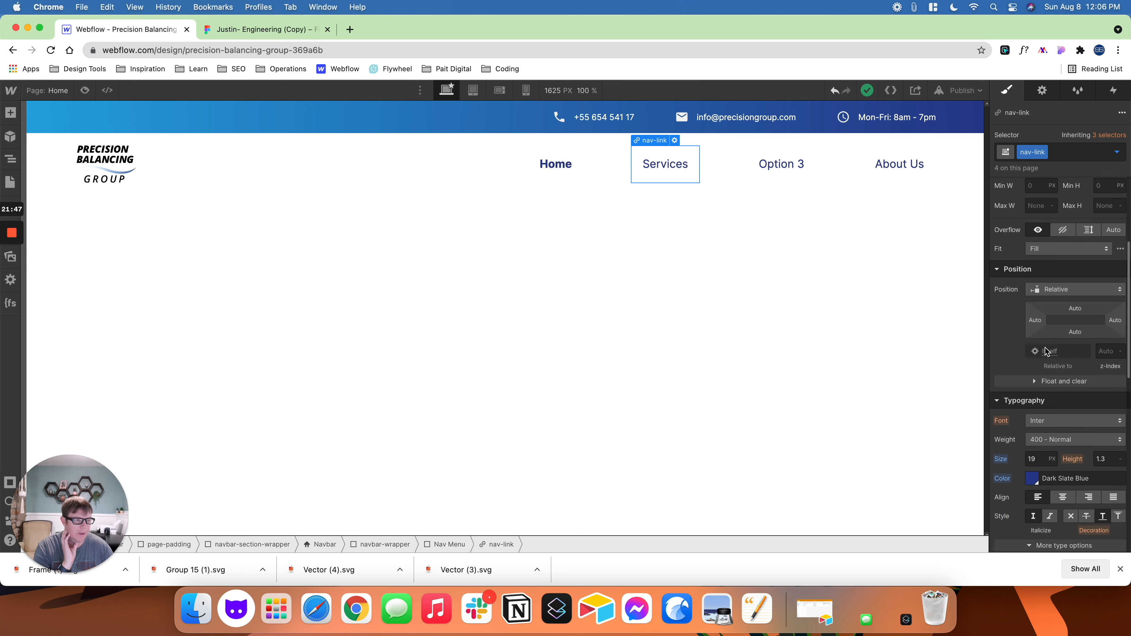
{"action": "left_click", "coordinate": [1116, 153]}
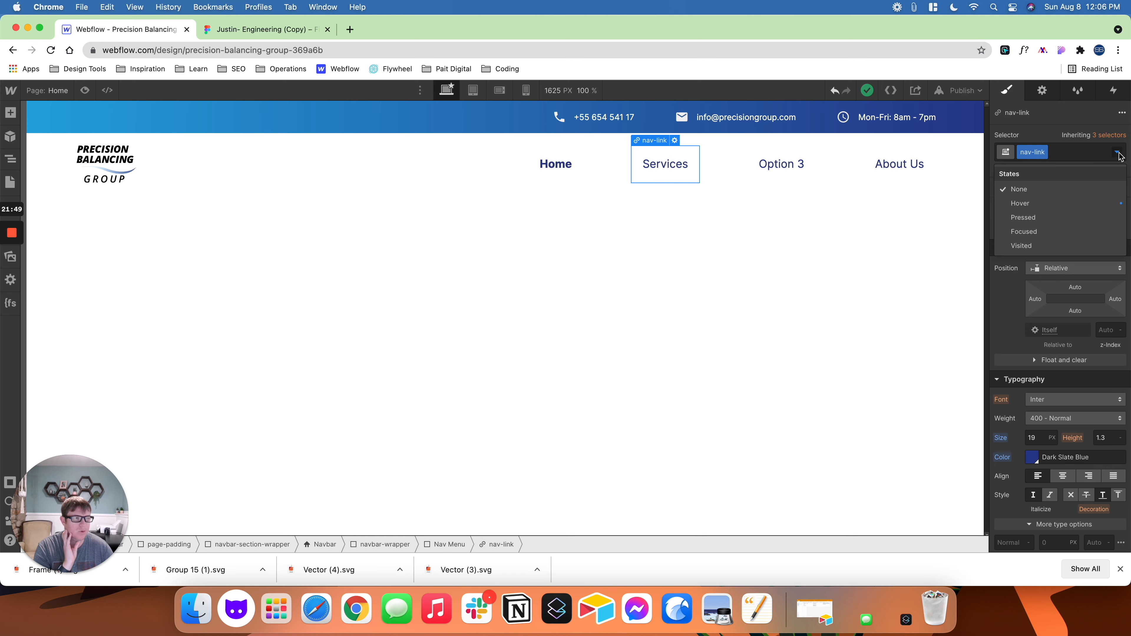
{"action": "left_click", "coordinate": [1019, 197]}
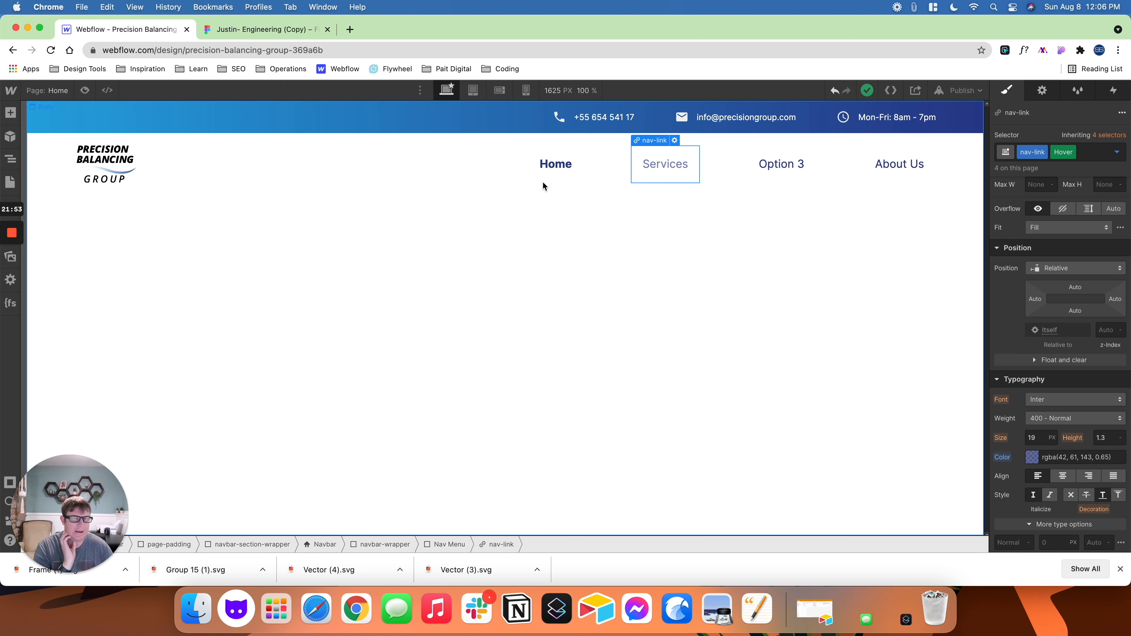
- Set the text color opacity to 65 for the Home link's combined Current and Hover state
{"action": "left_click", "coordinate": [559, 164]}
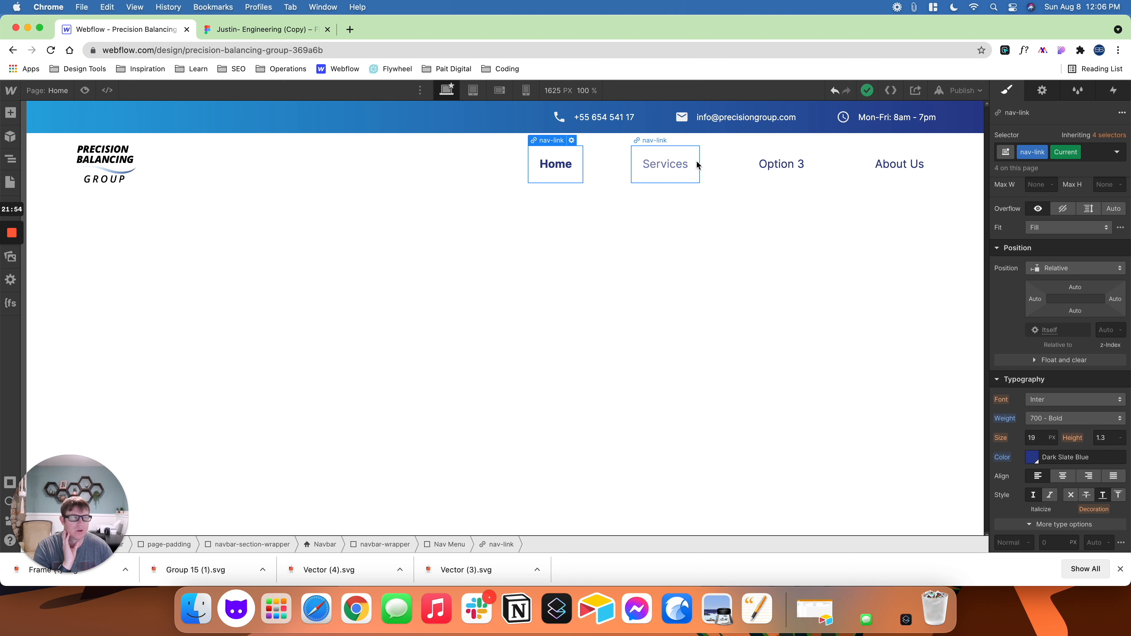
{"action": "left_click", "coordinate": [1117, 152]}
{"action": "left_click", "coordinate": [1077, 202]}
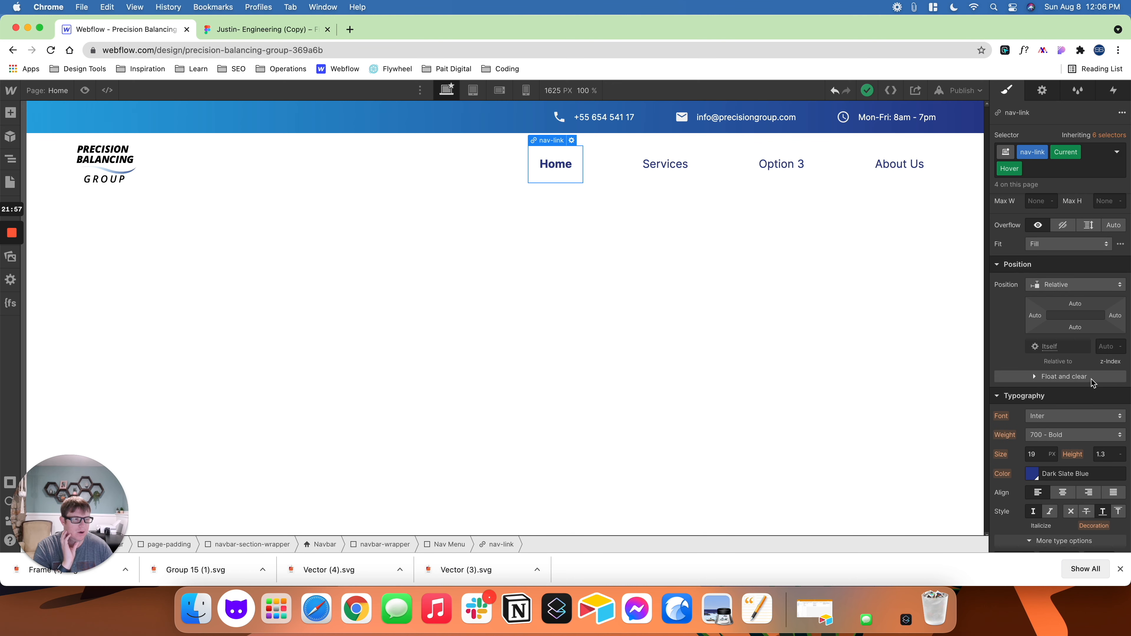
{"action": "scroll", "coordinate": [1091, 379], "scroll_direction": "down", "scroll_amount": 2}
{"action": "left_click", "coordinate": [1031, 445]}
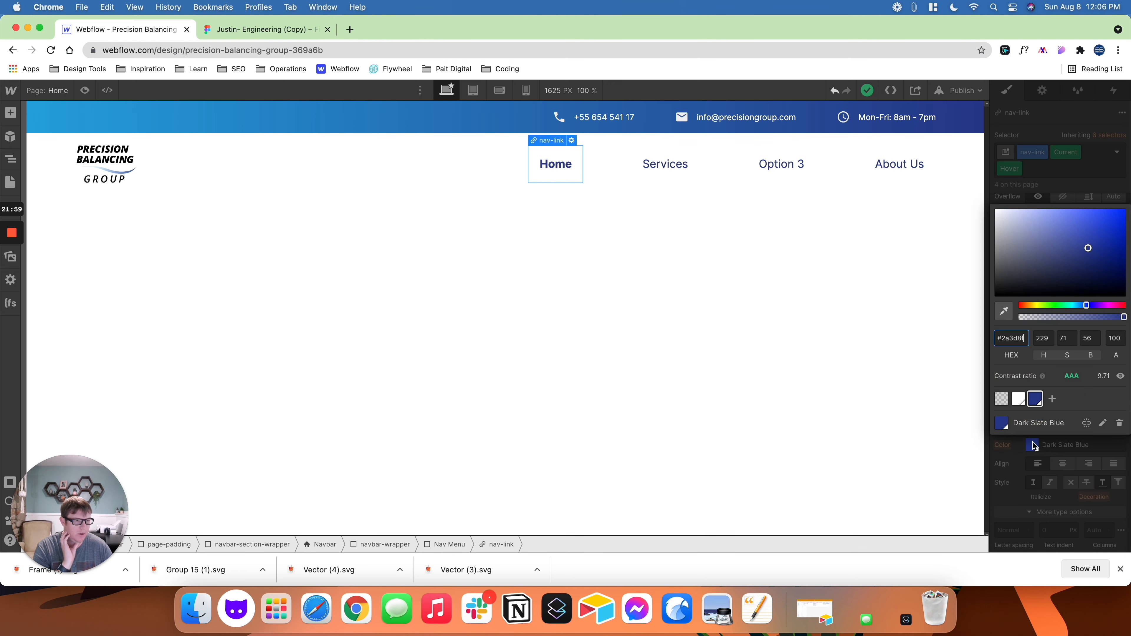
{"action": "left_click", "coordinate": [1115, 338]}
{"action": "type", "text": "65"}
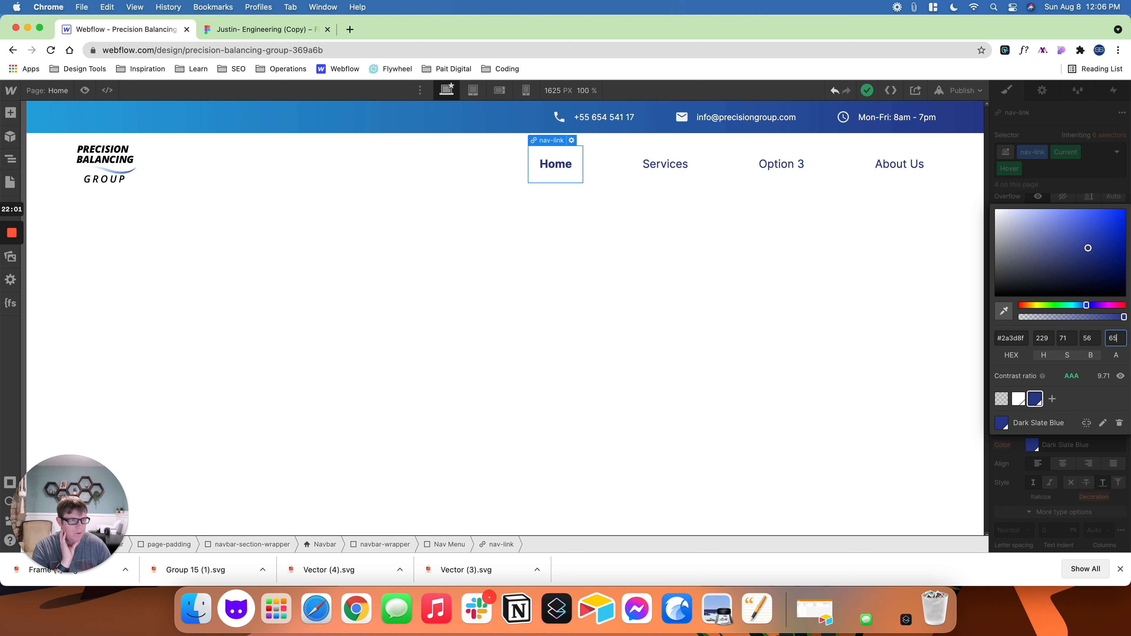
{"action": "left_click", "coordinate": [807, 298]}
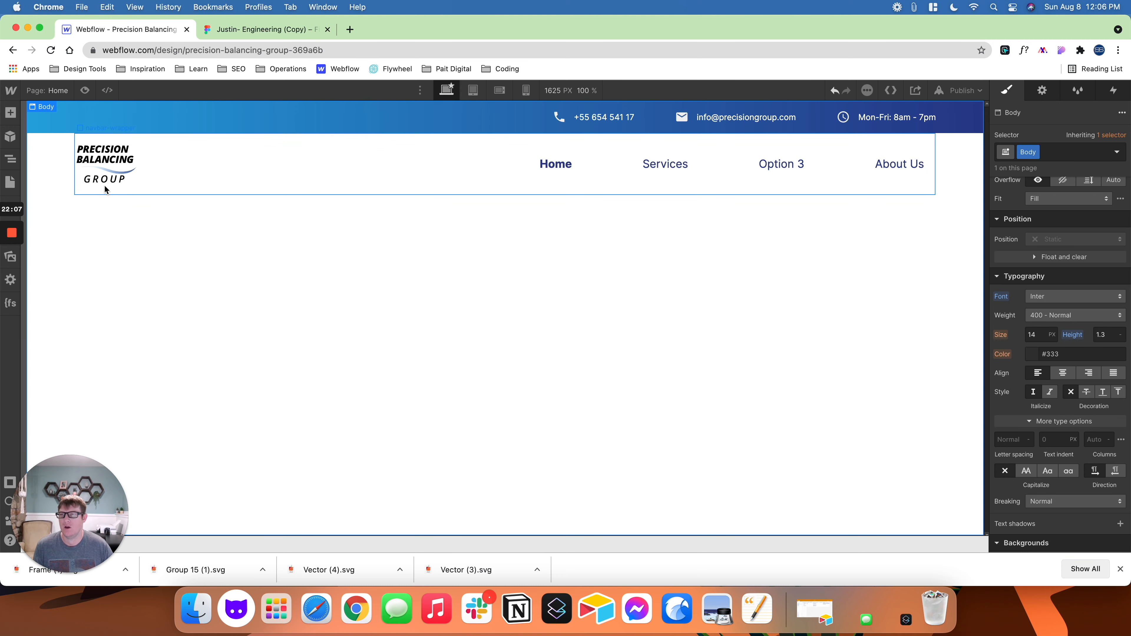
- Switch to Figma and export the Navigation 8 wave frame below the header as an SVG
{"action": "left_click", "coordinate": [11, 159]}
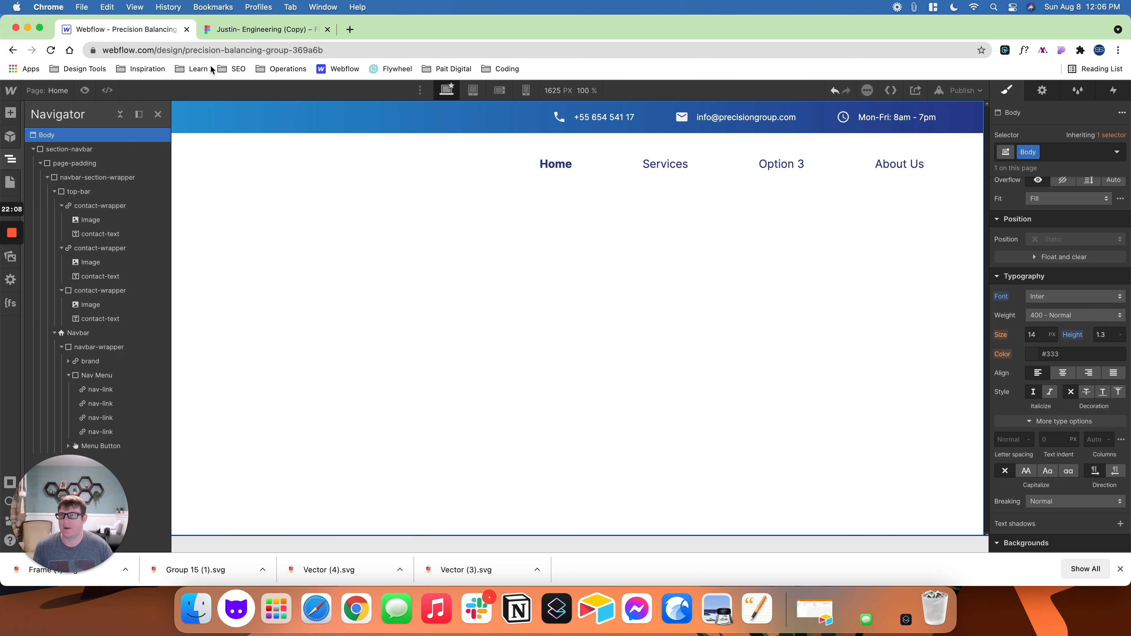
{"action": "left_click", "coordinate": [282, 34]}
{"action": "left_click", "coordinate": [497, 358]}
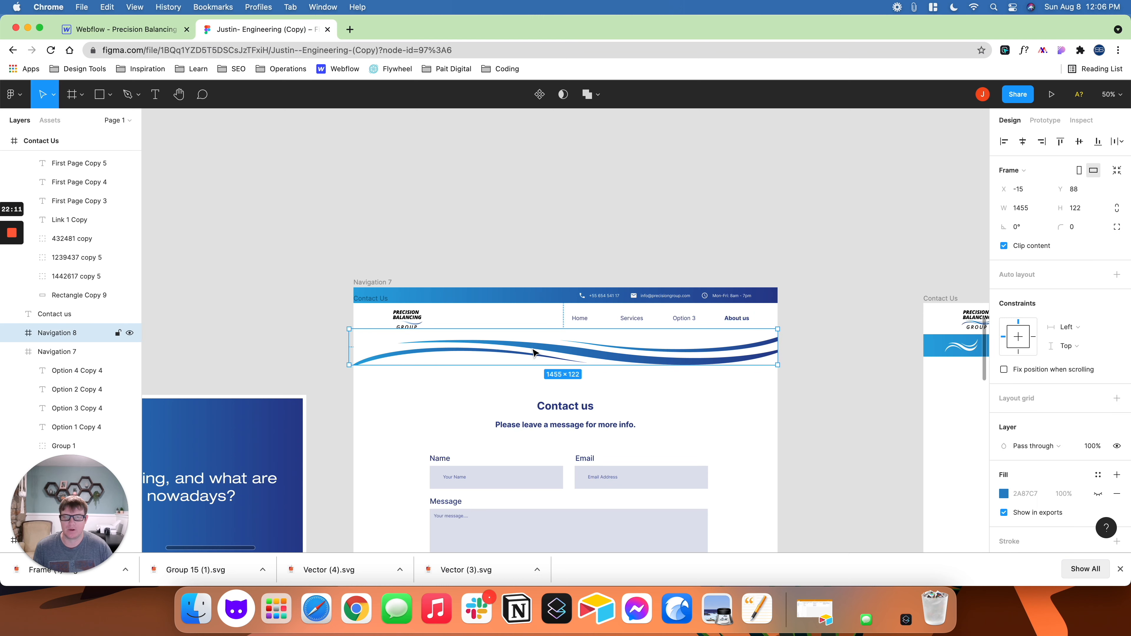
{"action": "scroll", "coordinate": [1064, 446], "scroll_direction": "down", "scroll_amount": 5}
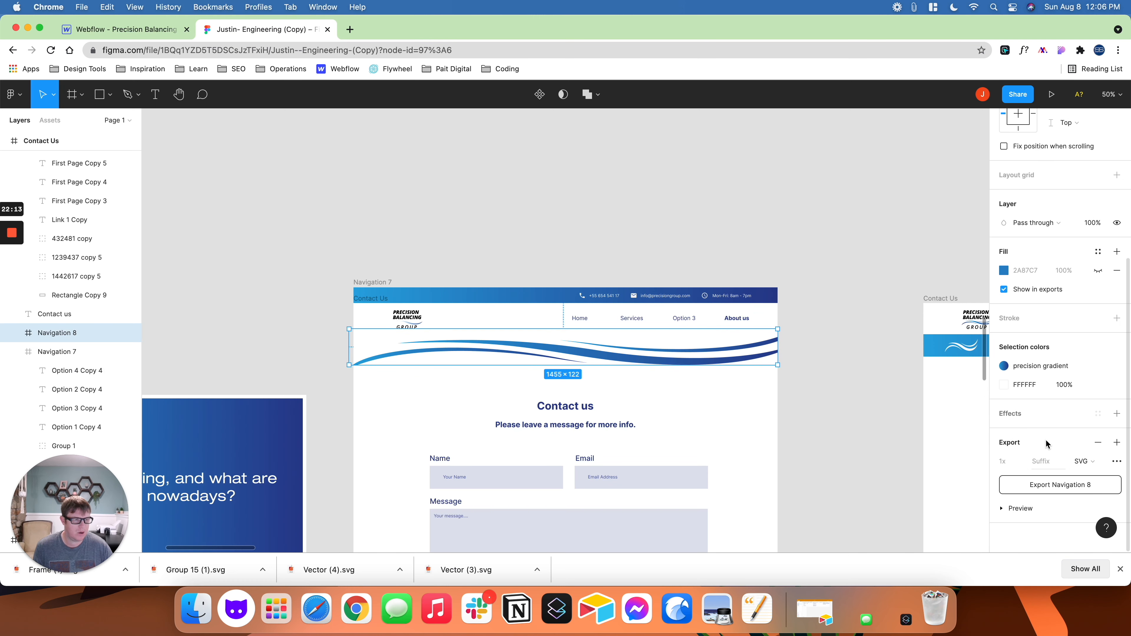
{"action": "left_click", "coordinate": [1068, 489]}
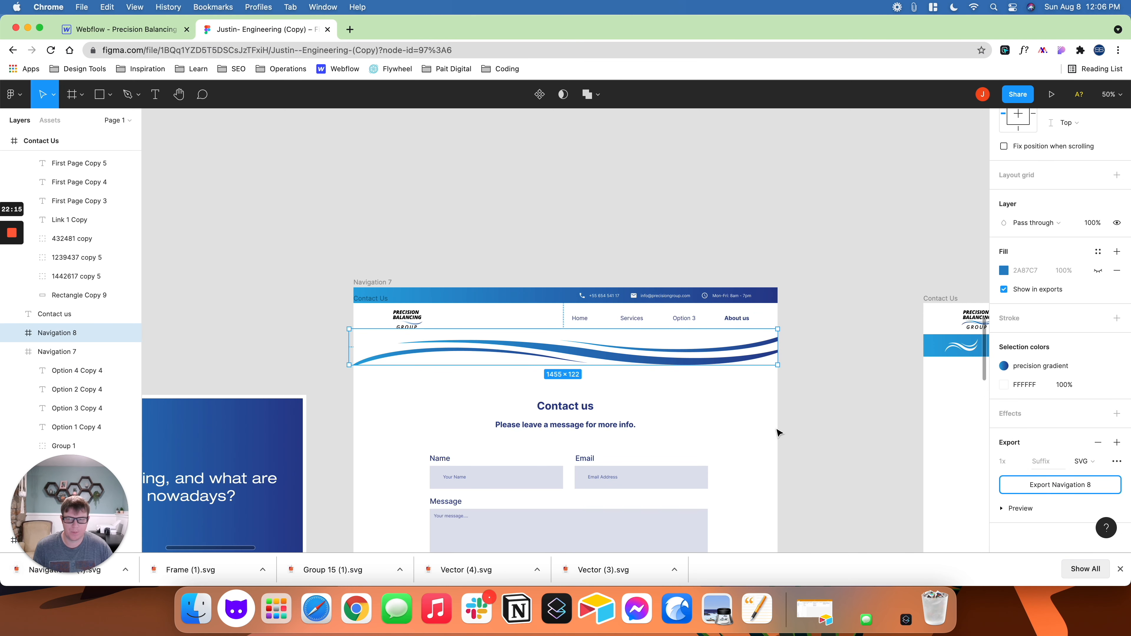
- Back in Webflow, add a div block inside navbar-section-wrapper, below the top-bar and Navbar
{"action": "left_click", "coordinate": [117, 30]}
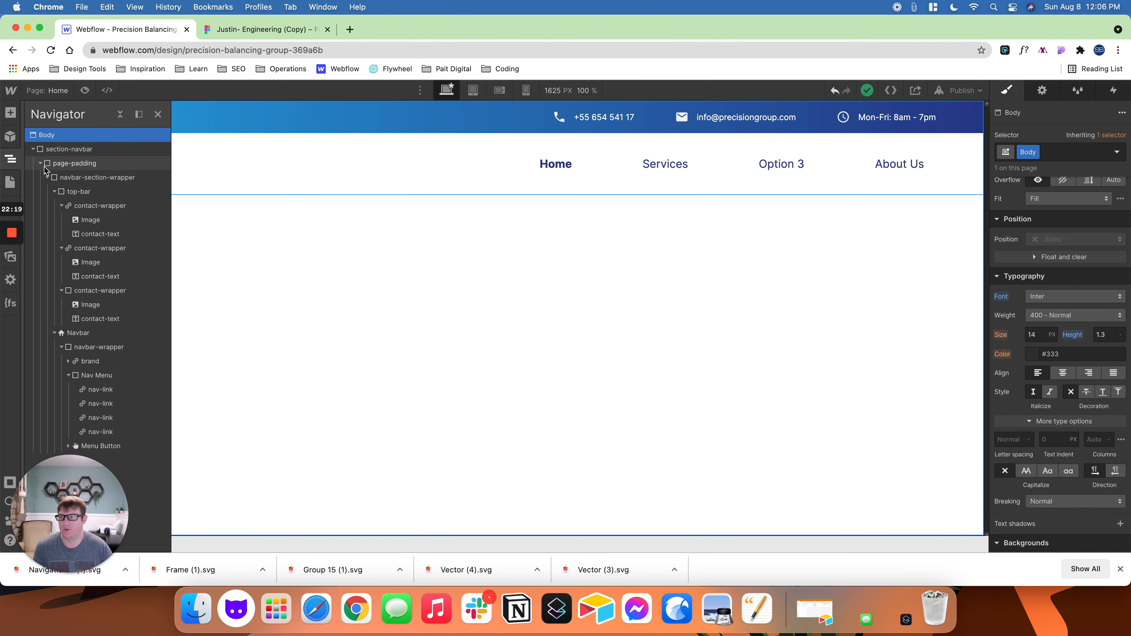
{"action": "left_click", "coordinate": [48, 178]}
{"action": "left_click", "coordinate": [48, 178]}
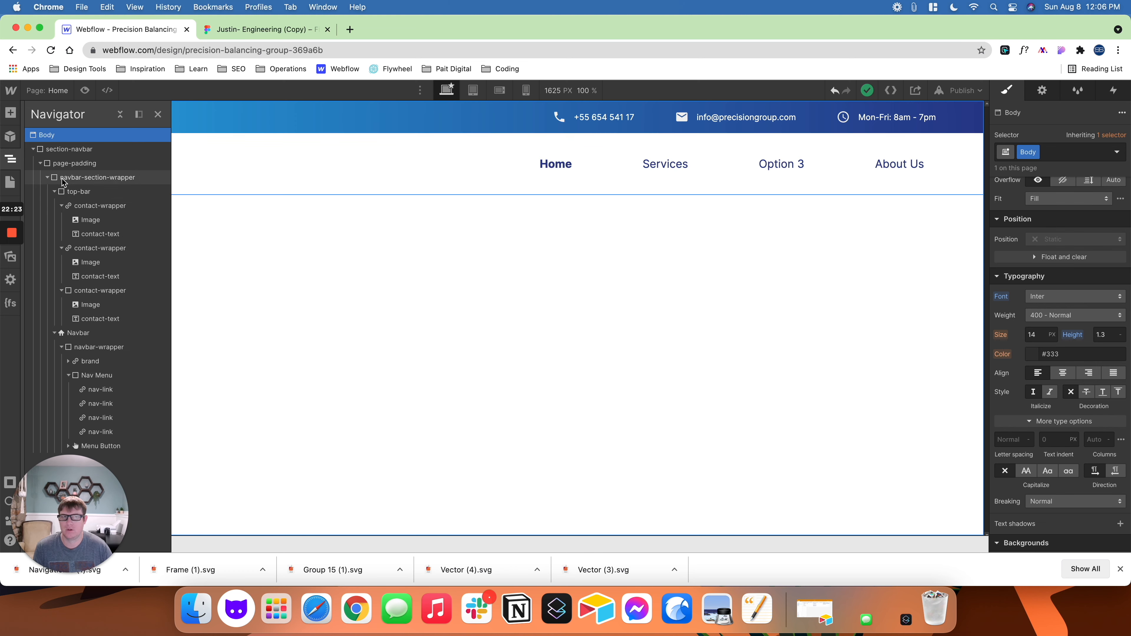
{"action": "left_click", "coordinate": [63, 181]}
{"action": "left_click", "coordinate": [48, 177]}
{"action": "left_click", "coordinate": [48, 177]}
{"action": "left_click", "coordinate": [54, 192]}
{"action": "left_click", "coordinate": [54, 206]}
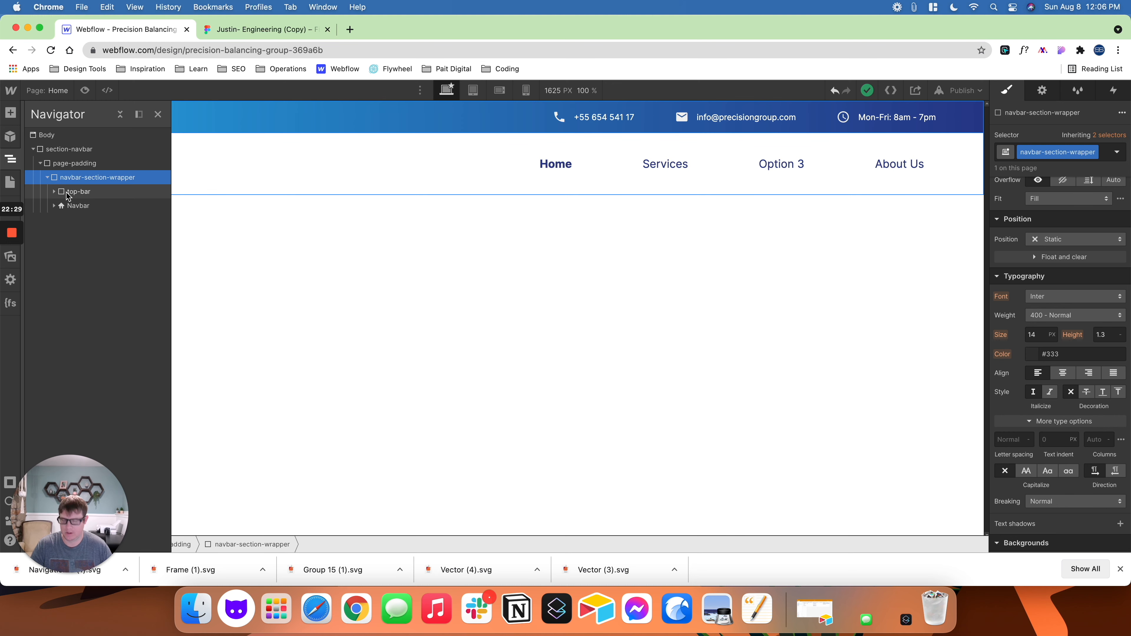
{"action": "key", "text": "super+e"}
{"action": "type", "text": "div"}
{"action": "key", "text": "Return"}
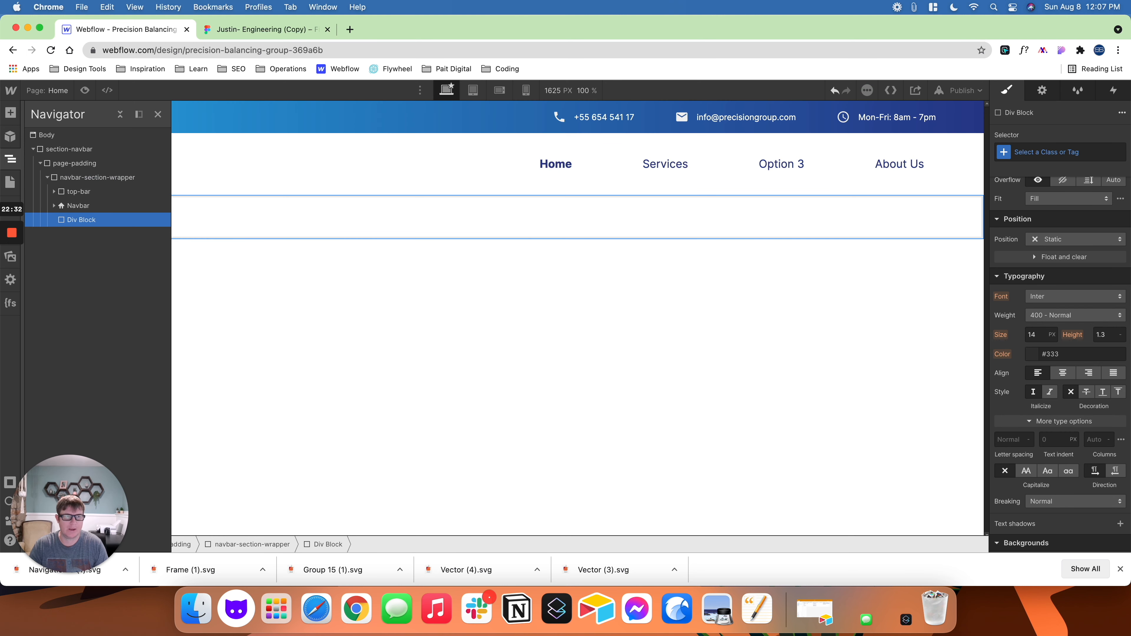
- Give the new div block below the Navbar the class wave
{"action": "key", "text": "super+Return"}
{"action": "type", "text": "wave"}
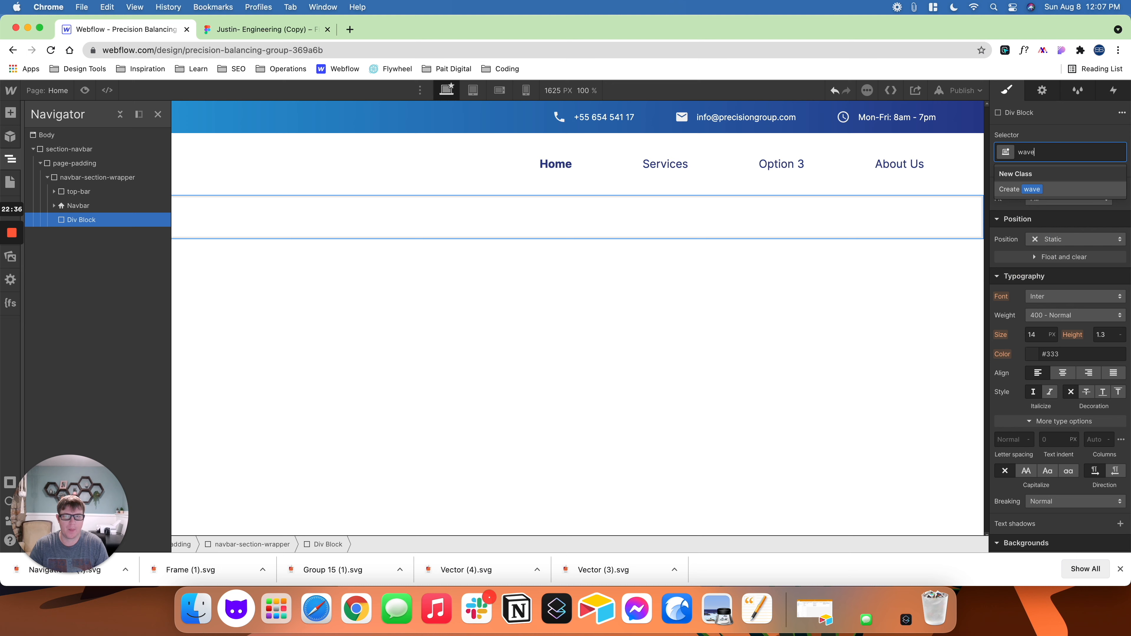
{"action": "key", "text": "Return"}
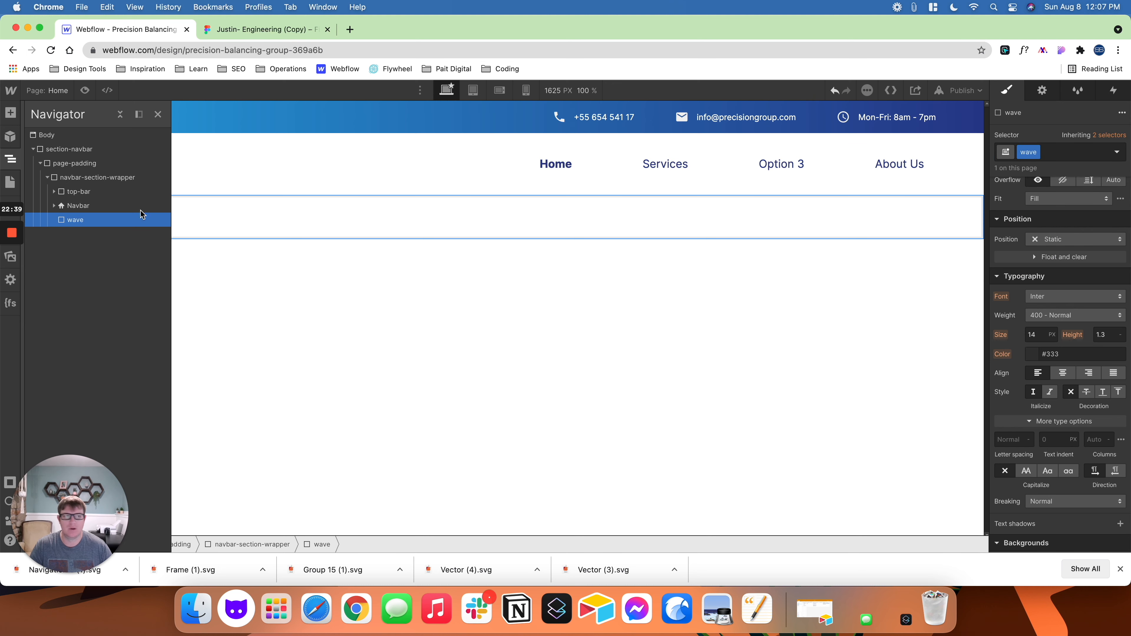
- Upload Navigation 8 (1).svg as the wave div's background image and set its size to Cover
{"action": "scroll", "coordinate": [1059, 422], "scroll_direction": "down", "scroll_amount": 7}
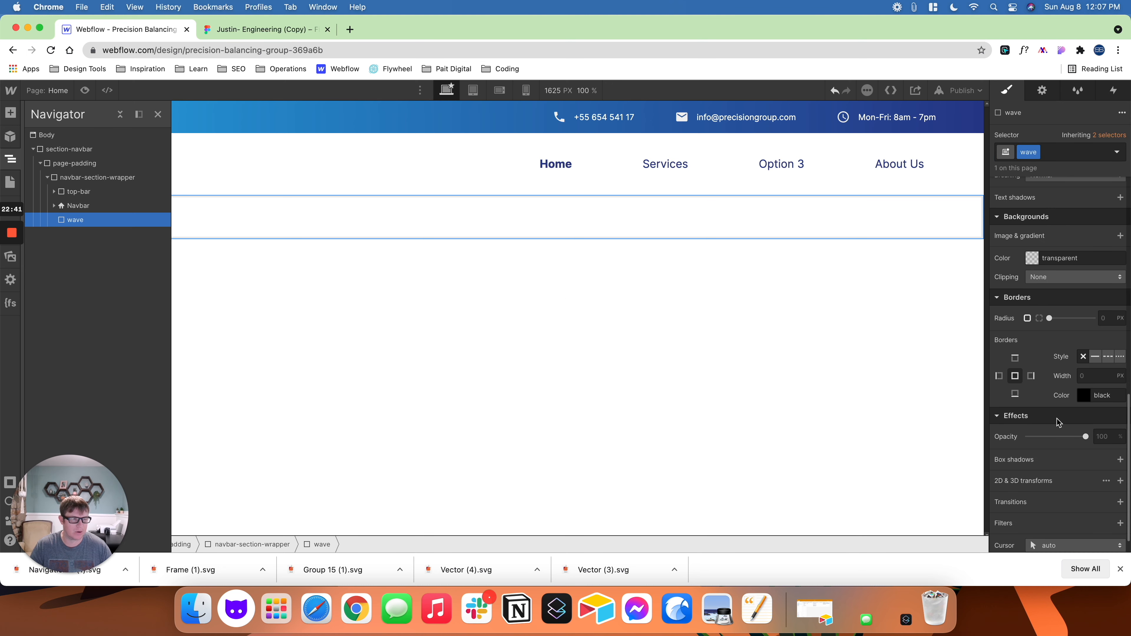
{"action": "scroll", "coordinate": [1071, 399], "scroll_direction": "up", "scroll_amount": 1}
{"action": "left_click", "coordinate": [1120, 258]}
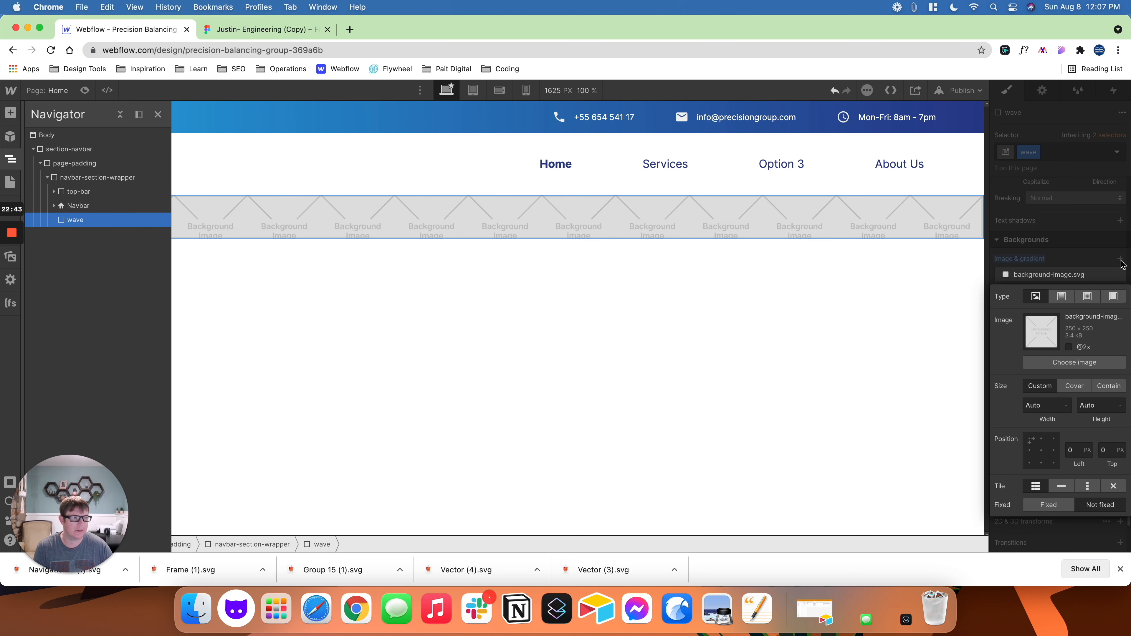
{"action": "left_click", "coordinate": [1074, 362]}
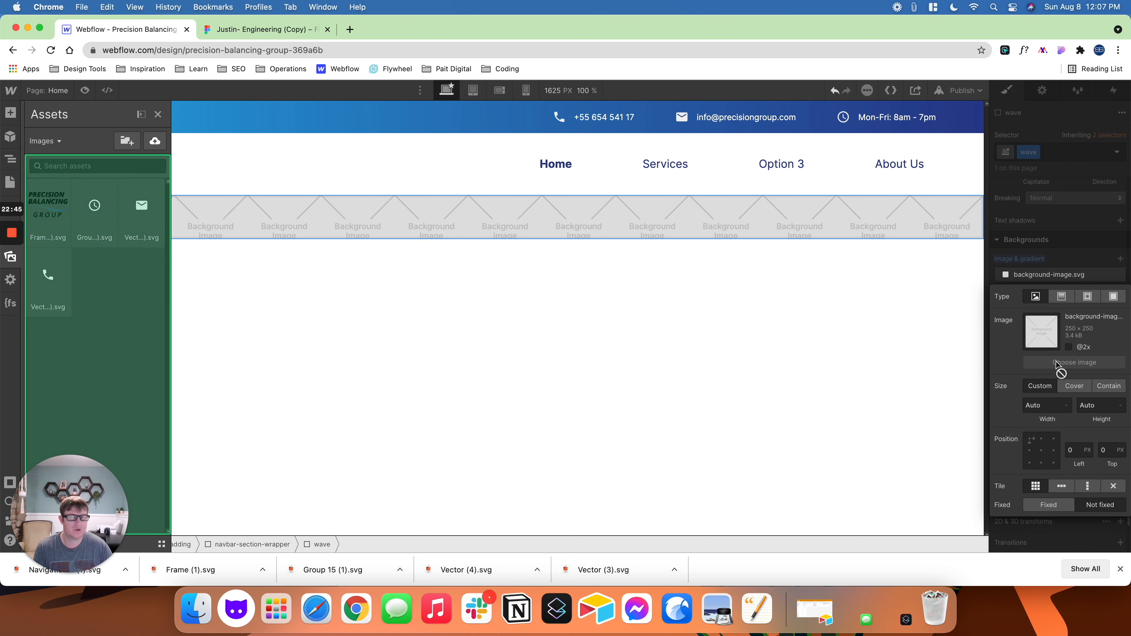
{"action": "left_click", "coordinate": [155, 141]}
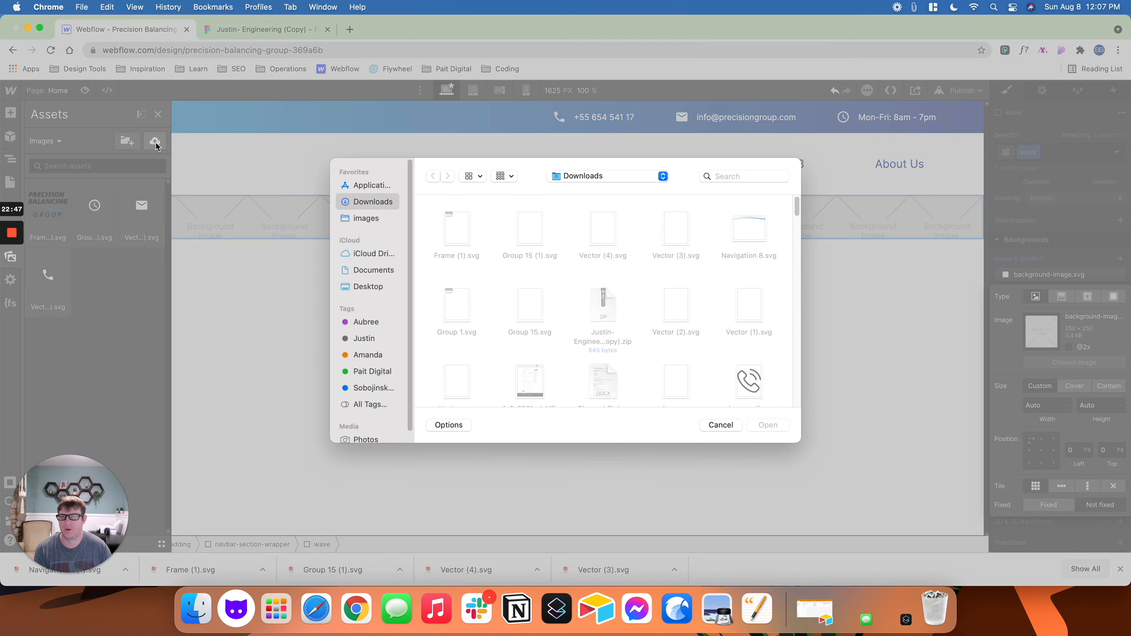
{"action": "double_click", "coordinate": [457, 228]}
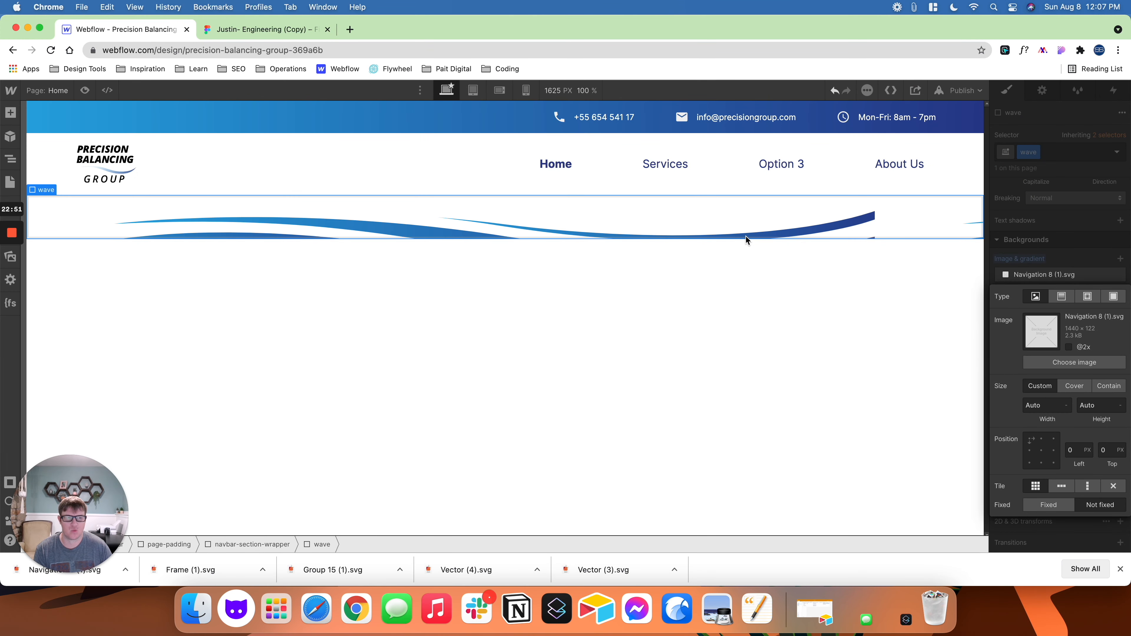
{"action": "left_click", "coordinate": [1075, 386]}
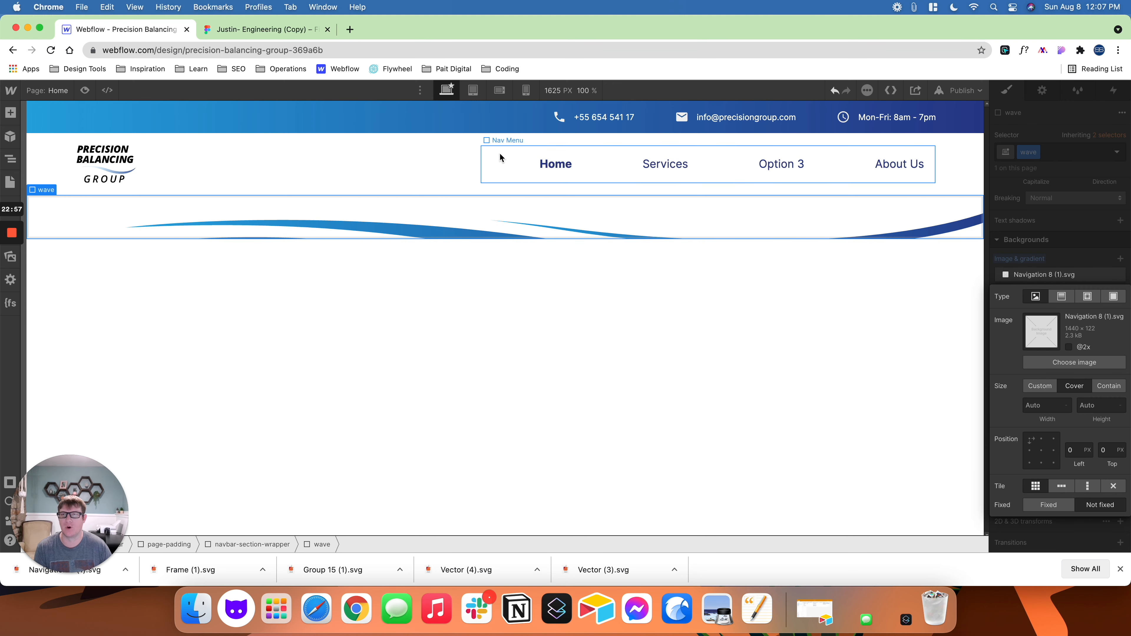
- Check the Navigation 8 wave frame's height in Figma, and back in Webflow set the wave div's height to 125 px
{"action": "left_click", "coordinate": [267, 30]}
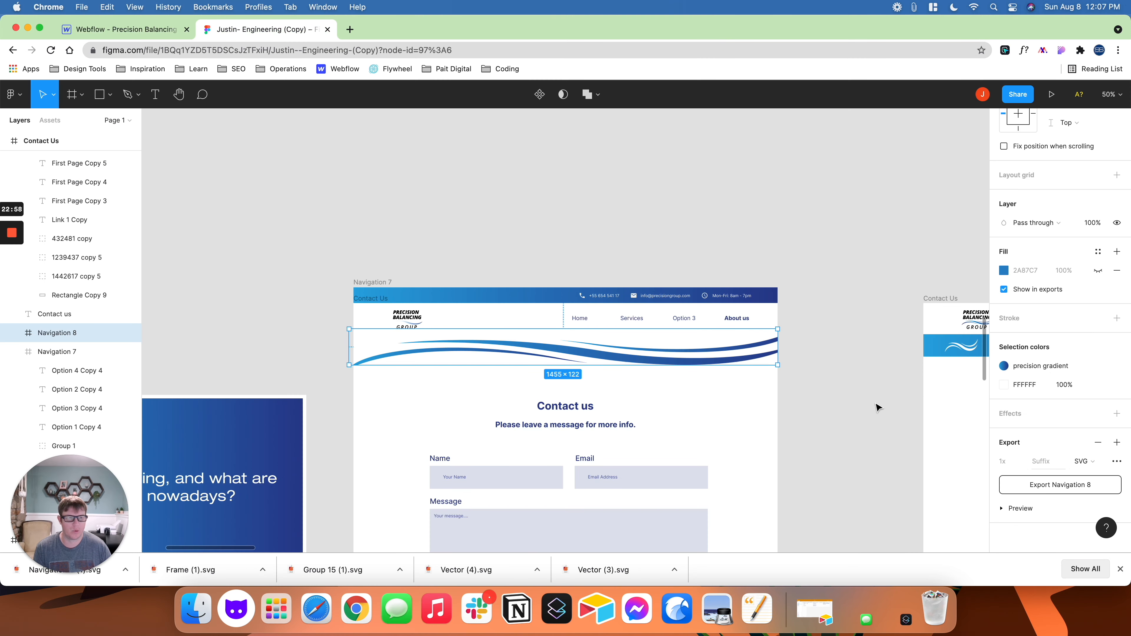
{"action": "scroll", "coordinate": [1085, 202], "scroll_direction": "up", "scroll_amount": 5}
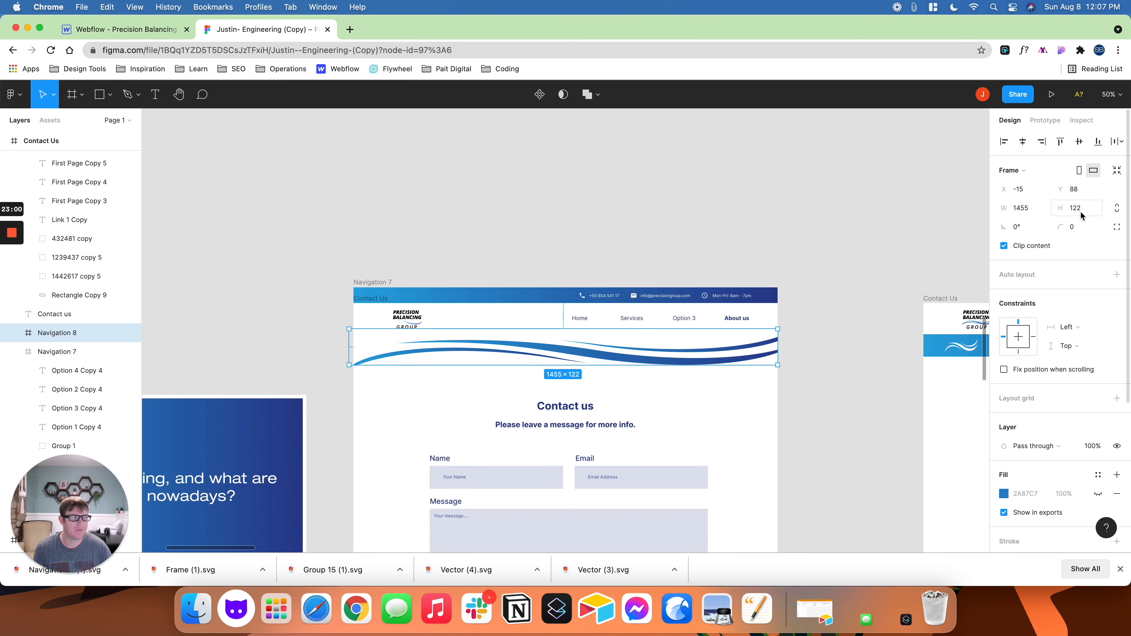
{"action": "left_click", "coordinate": [124, 29]}
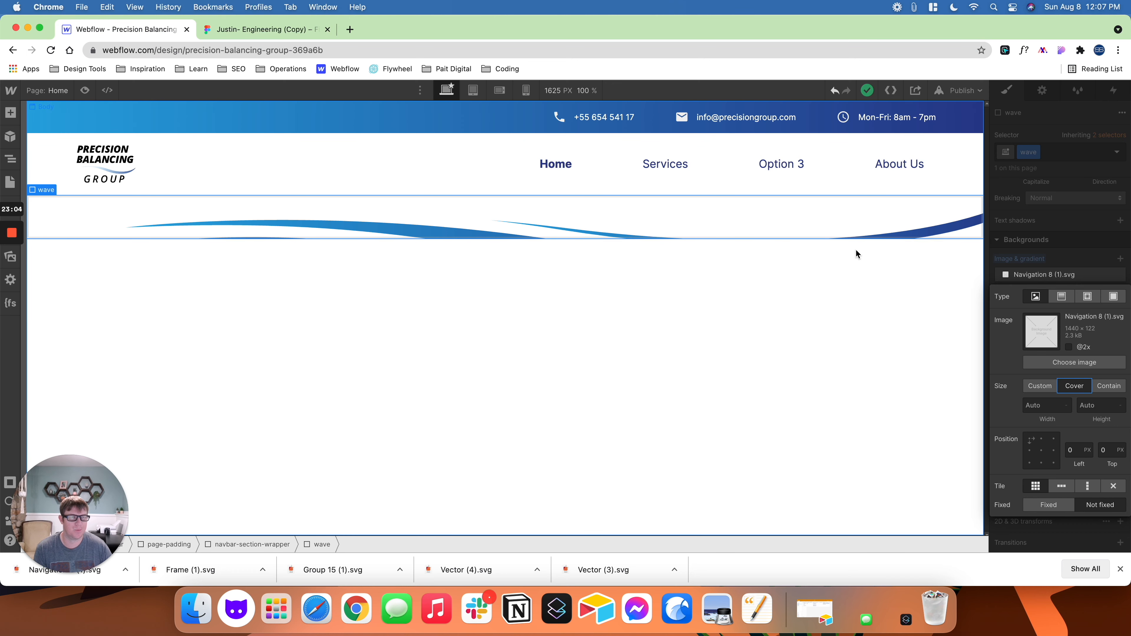
{"action": "scroll", "coordinate": [1069, 190], "scroll_direction": "up", "scroll_amount": 10}
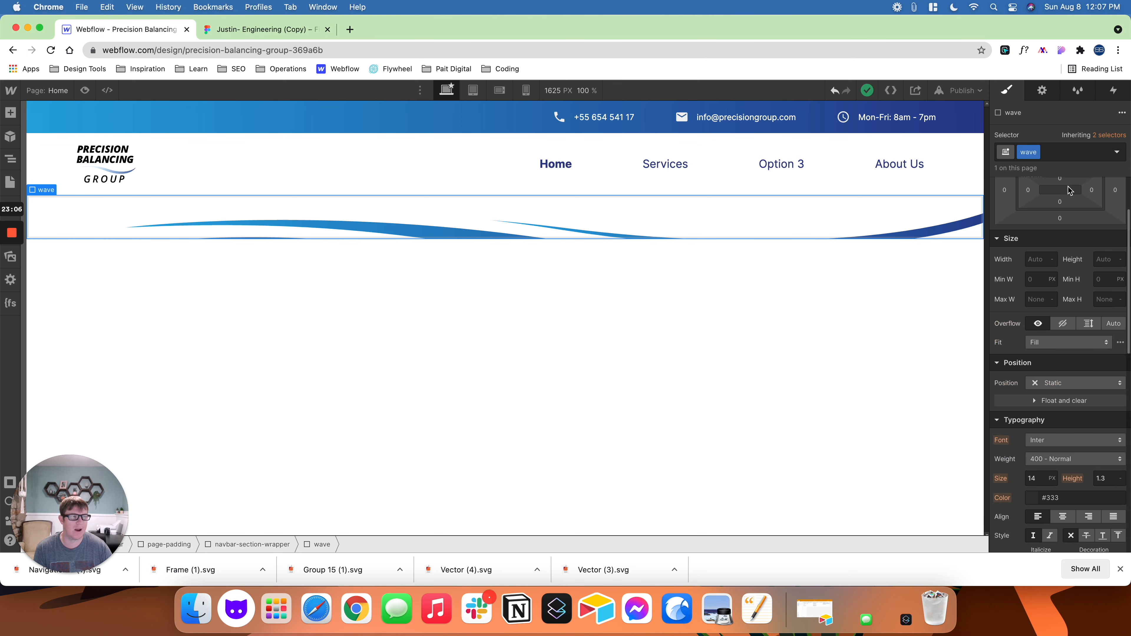
{"action": "scroll", "coordinate": [1068, 190], "scroll_direction": "up", "scroll_amount": 2}
{"action": "left_click", "coordinate": [1107, 343]}
{"action": "type", "text": "125"}
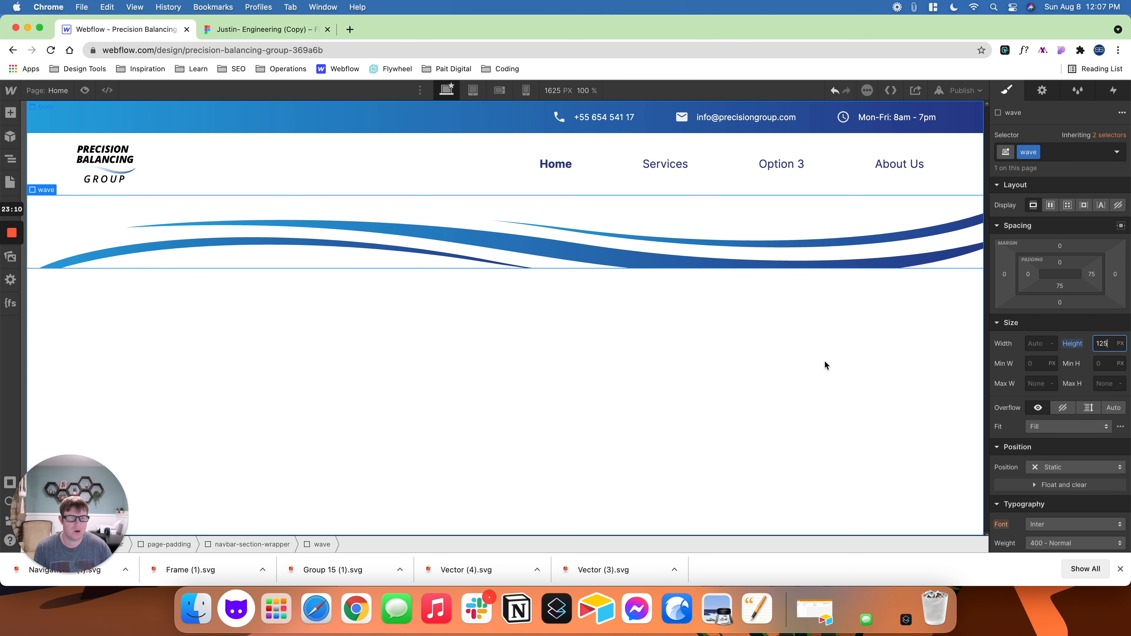
- Compare the wave with the Figma design, and in Webflow anchor its background image at bottom centre without tiling
{"action": "left_click", "coordinate": [245, 30]}
{"action": "left_click", "coordinate": [837, 334]}
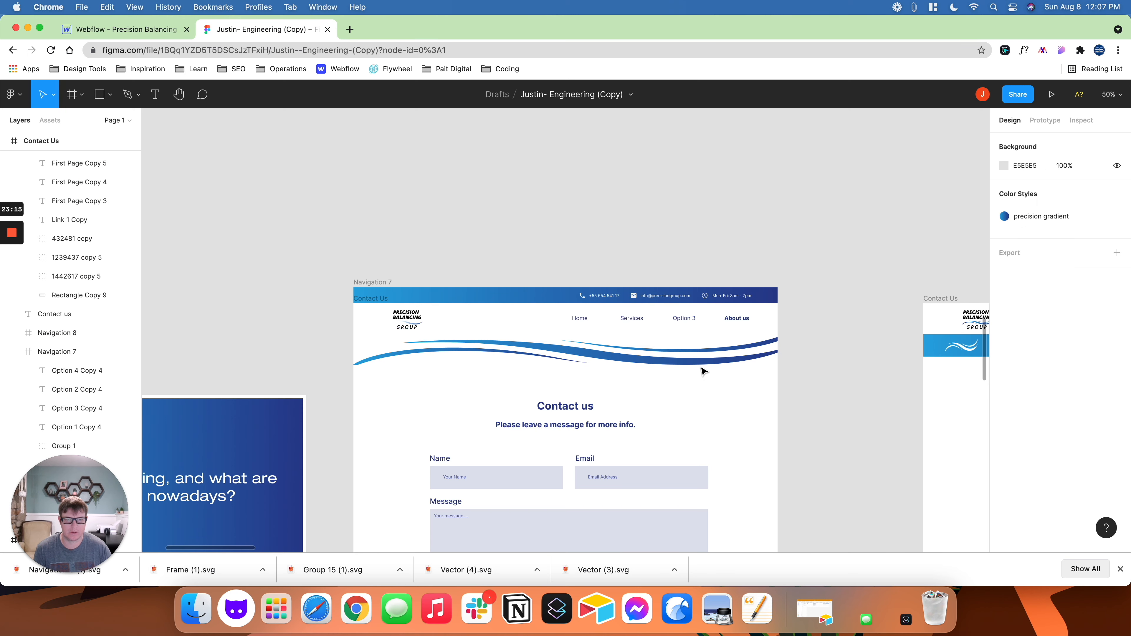
{"action": "left_click", "coordinate": [153, 32]}
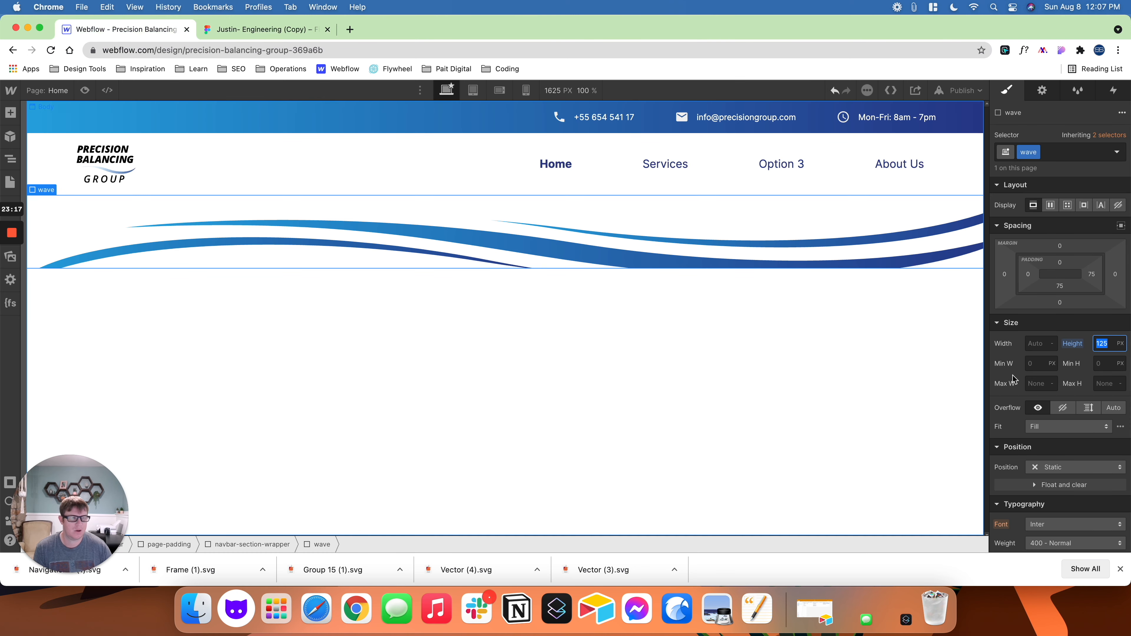
{"action": "scroll", "coordinate": [1068, 392], "scroll_direction": "down", "scroll_amount": 5}
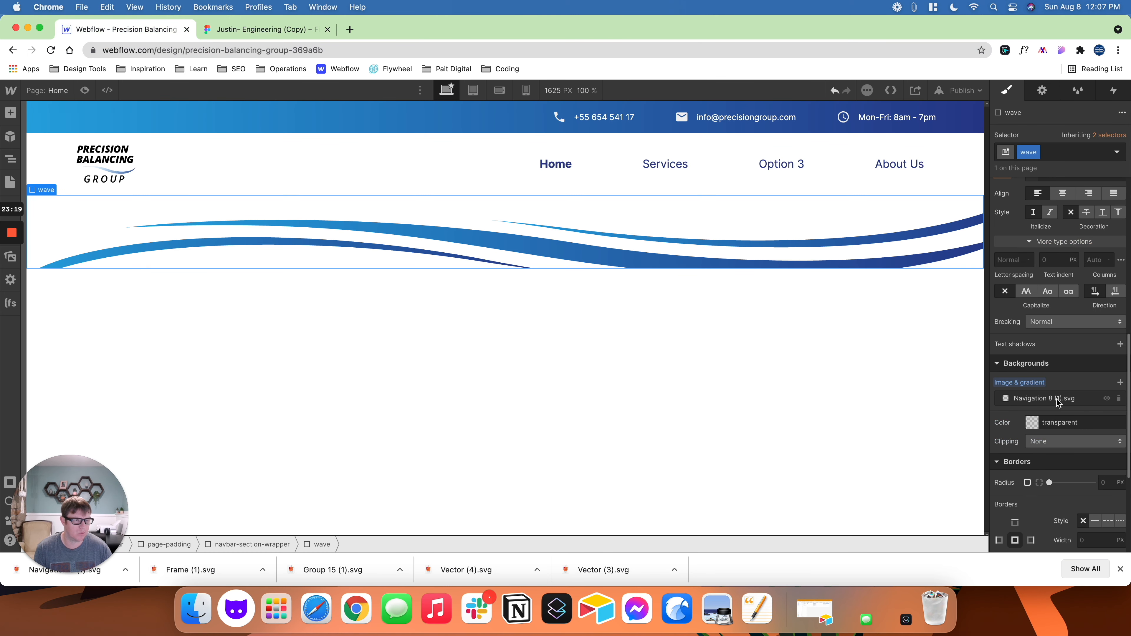
{"action": "left_click", "coordinate": [1056, 399]}
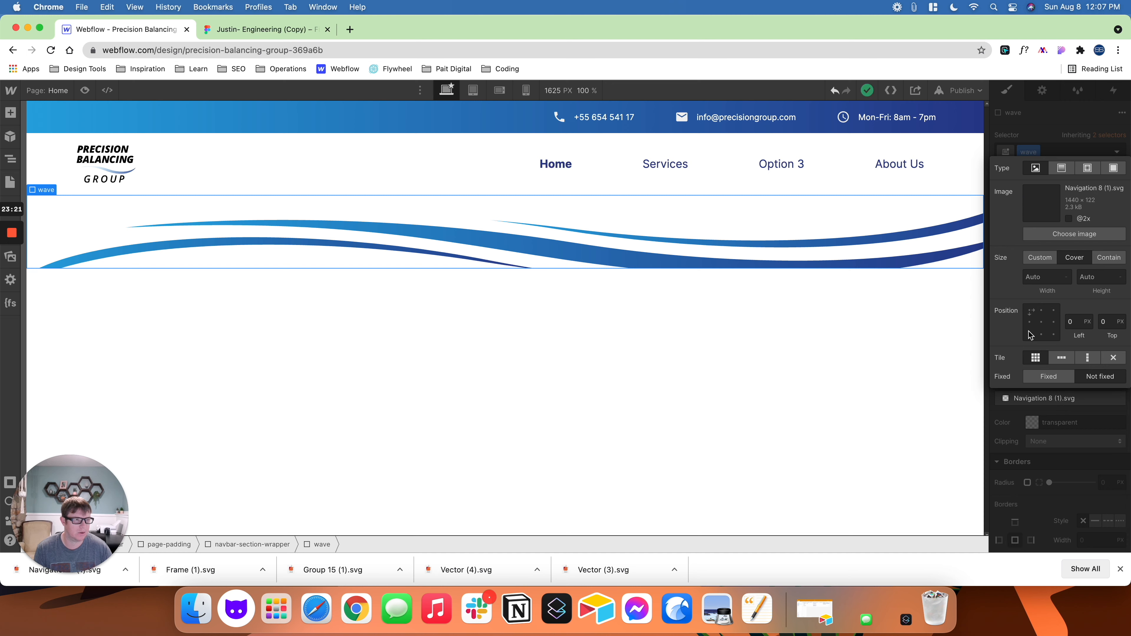
{"action": "left_click", "coordinate": [1042, 335]}
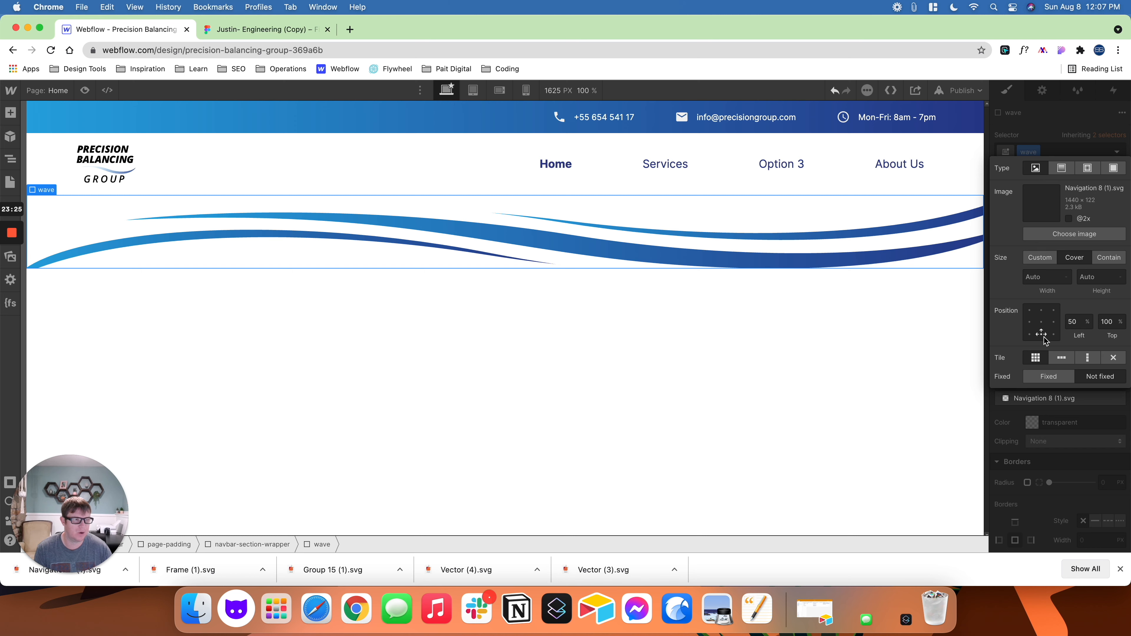
{"action": "left_click", "coordinate": [1114, 359]}
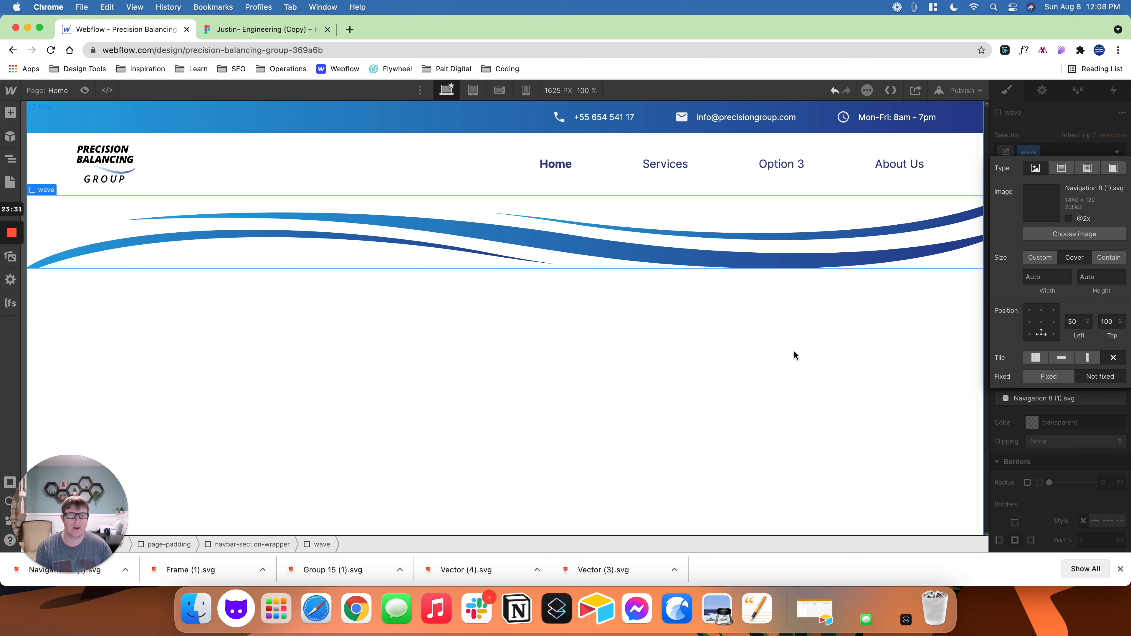
- Preview the header in Webflow and compare its wave and navigation link alignment with the Figma design
{"action": "left_click", "coordinate": [449, 286]}
{"action": "left_click", "coordinate": [85, 91]}
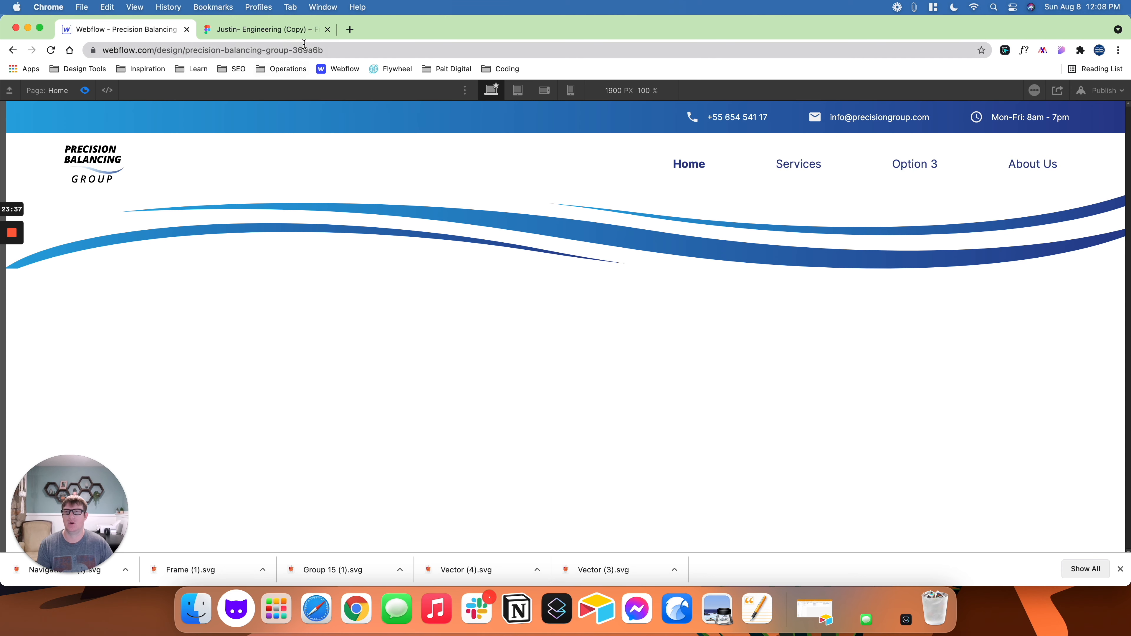
{"action": "left_click", "coordinate": [283, 31]}
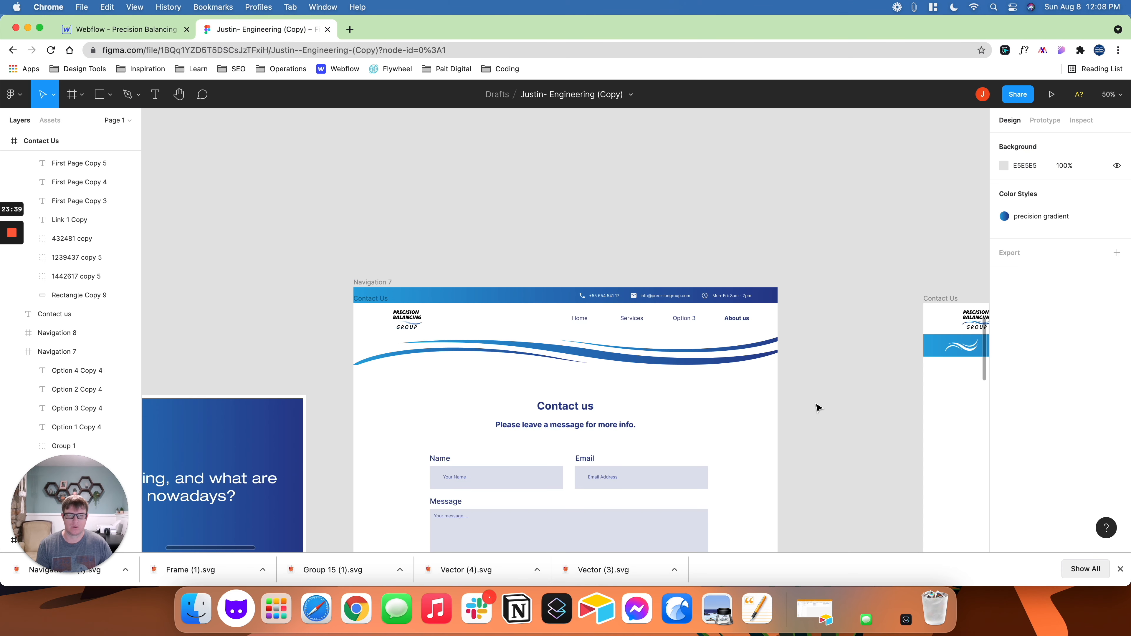
{"action": "left_click", "coordinate": [164, 30]}
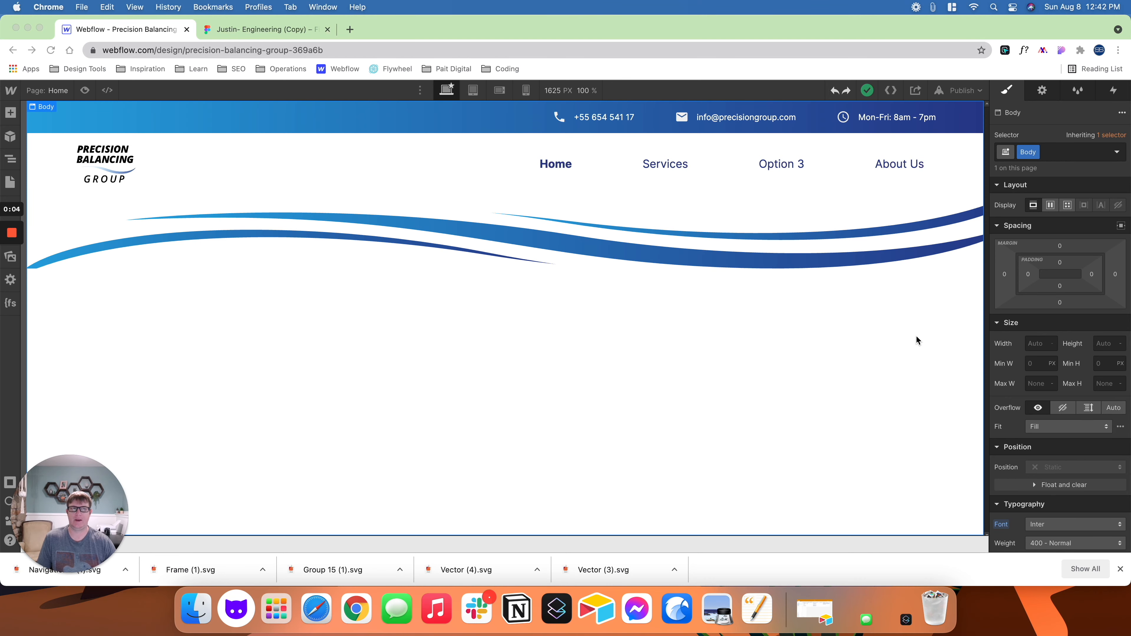
{"action": "left_click", "coordinate": [250, 30]}
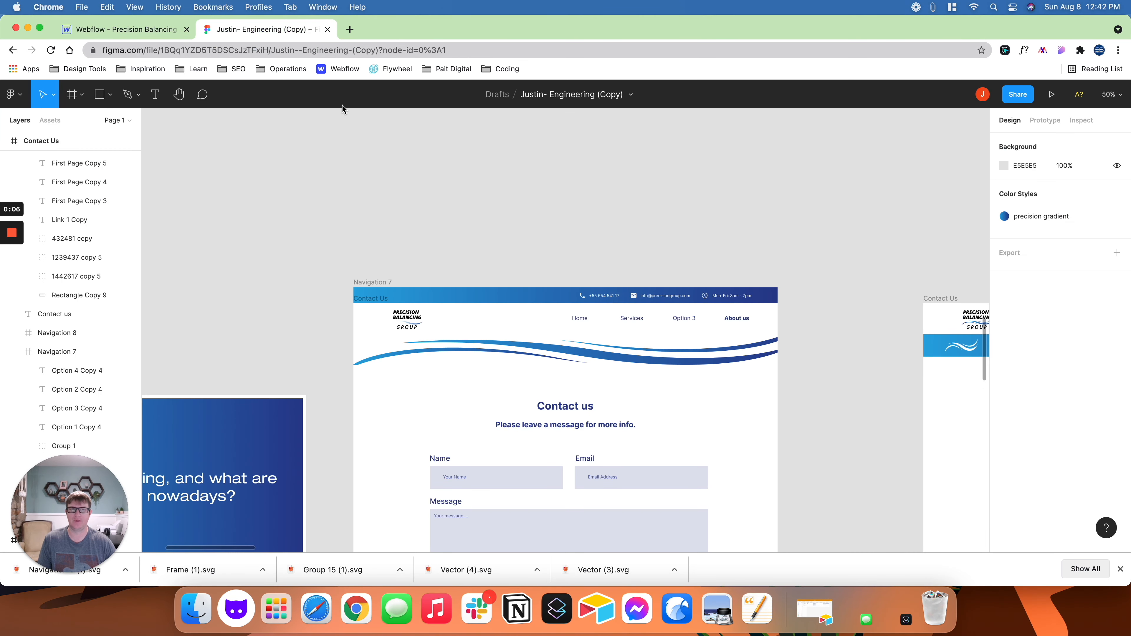
{"action": "scroll", "coordinate": [753, 306], "scroll_direction": "right", "scroll_amount": 5}
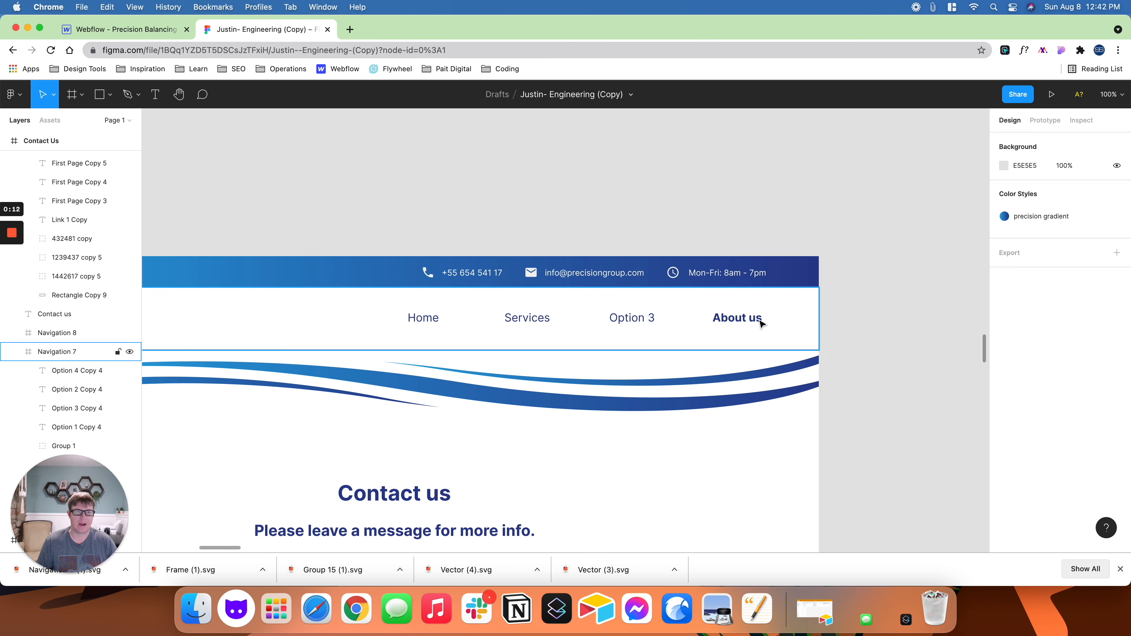
{"action": "left_click", "coordinate": [117, 32]}
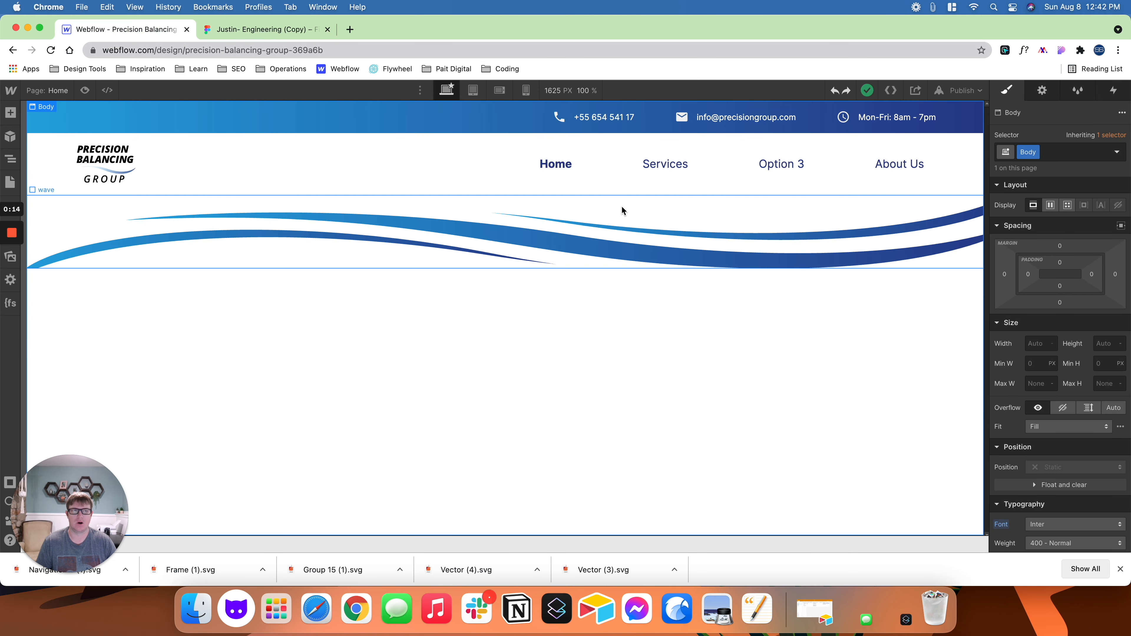
{"action": "left_click", "coordinate": [84, 91]}
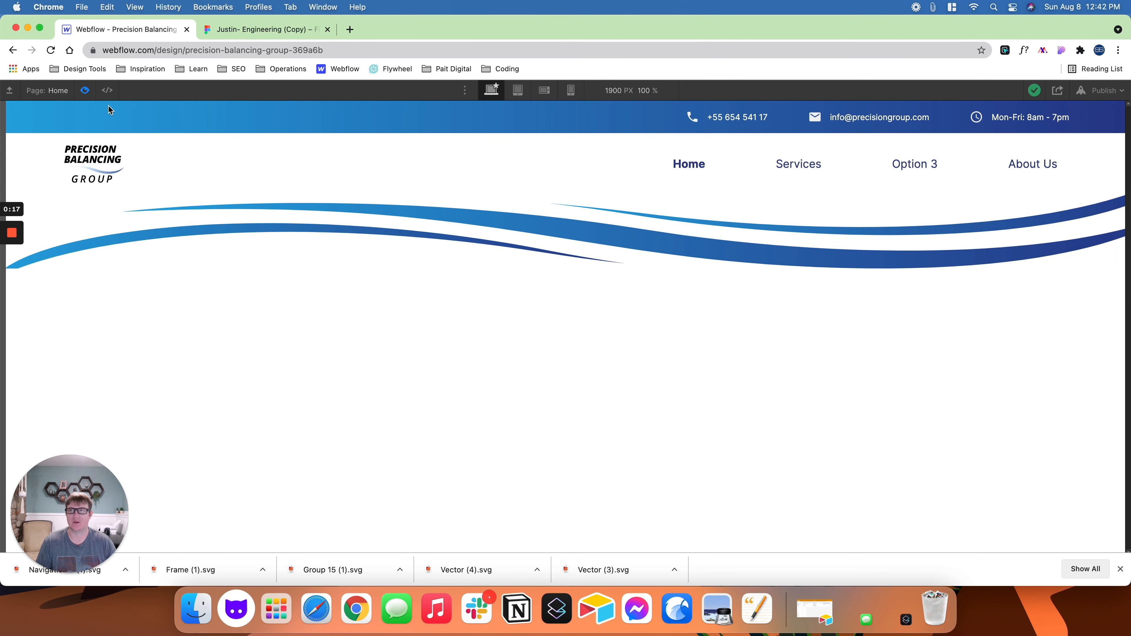
{"action": "left_click", "coordinate": [85, 91]}
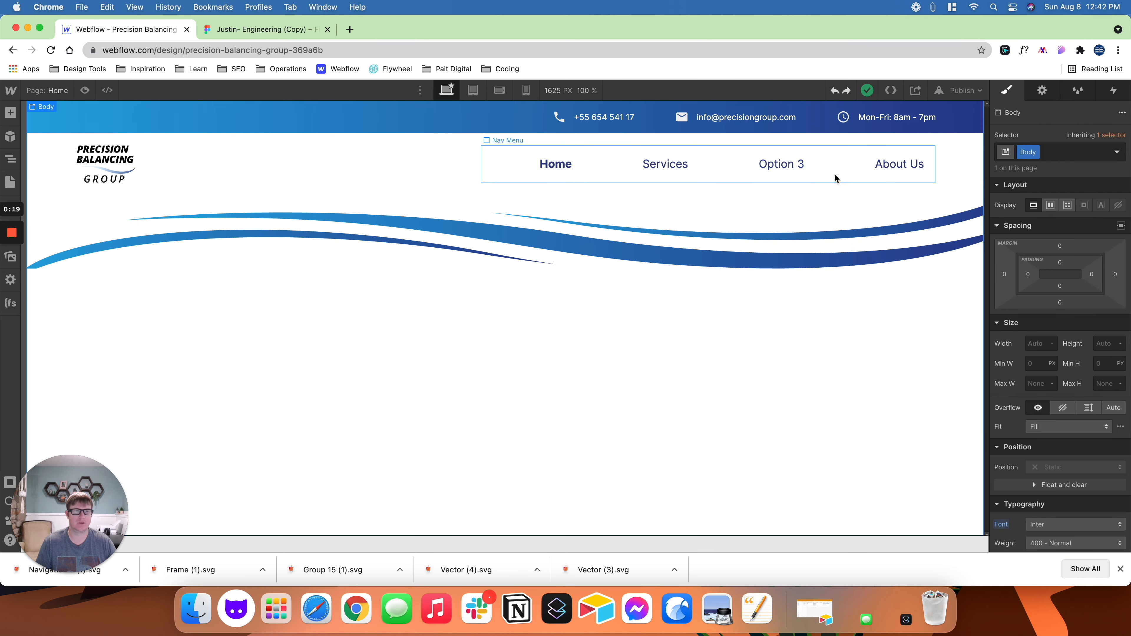
- Set the nav-link class's right padding to 0 px using the About Us link, and preview the header
{"action": "left_click", "coordinate": [898, 163]}
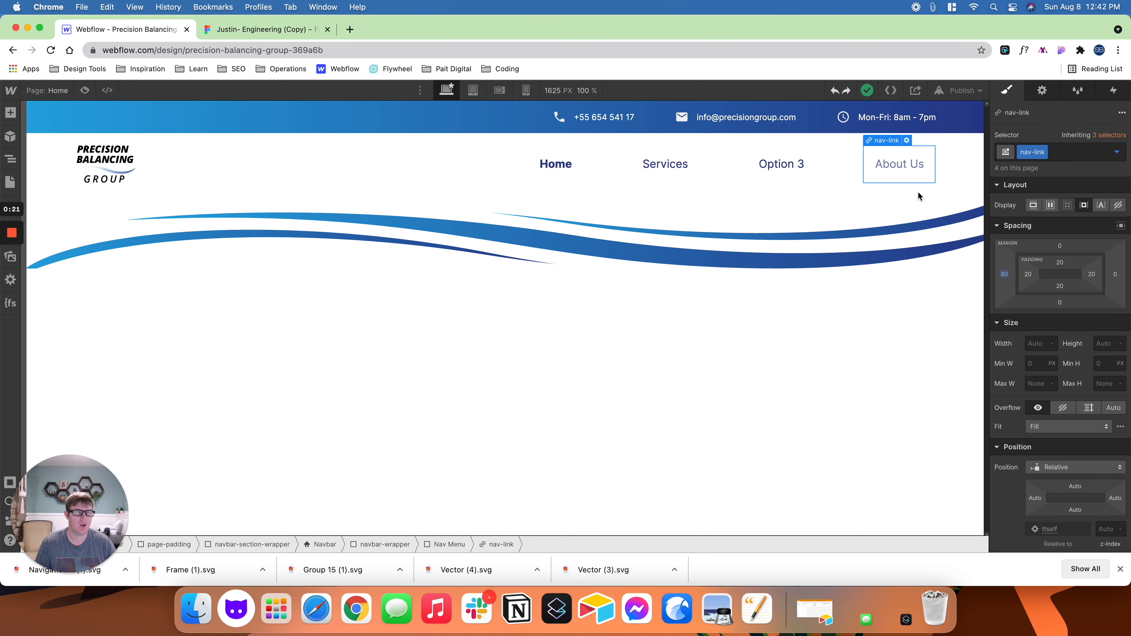
{"action": "left_click", "coordinate": [1092, 277]}
{"action": "left_click", "coordinate": [1011, 311]}
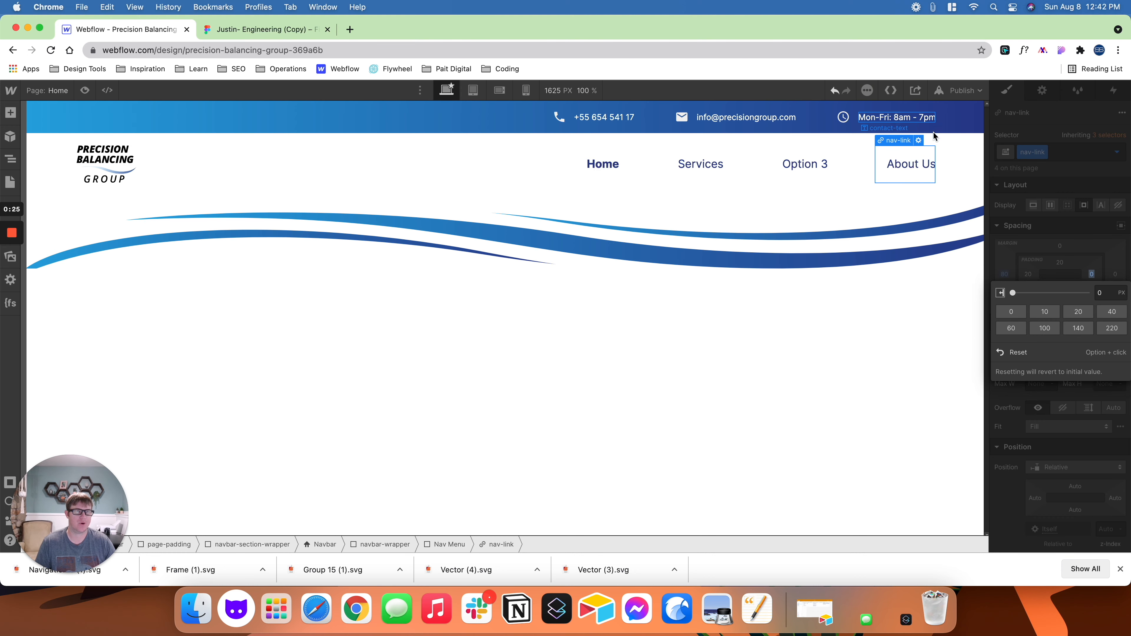
{"action": "left_click", "coordinate": [85, 90]}
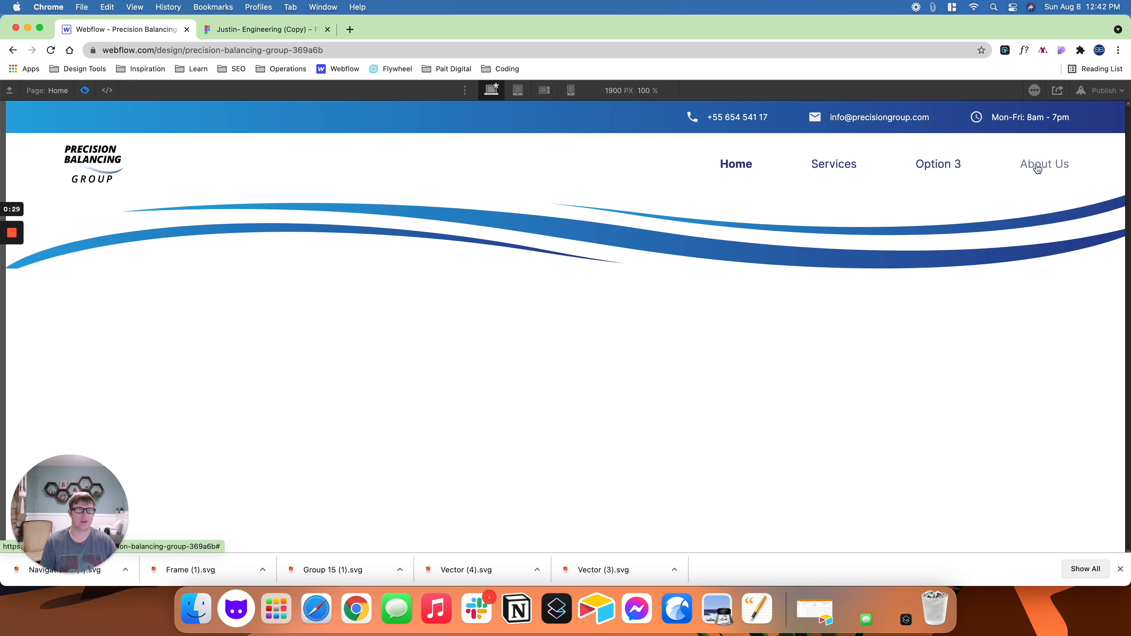
{"action": "left_click", "coordinate": [85, 90]}
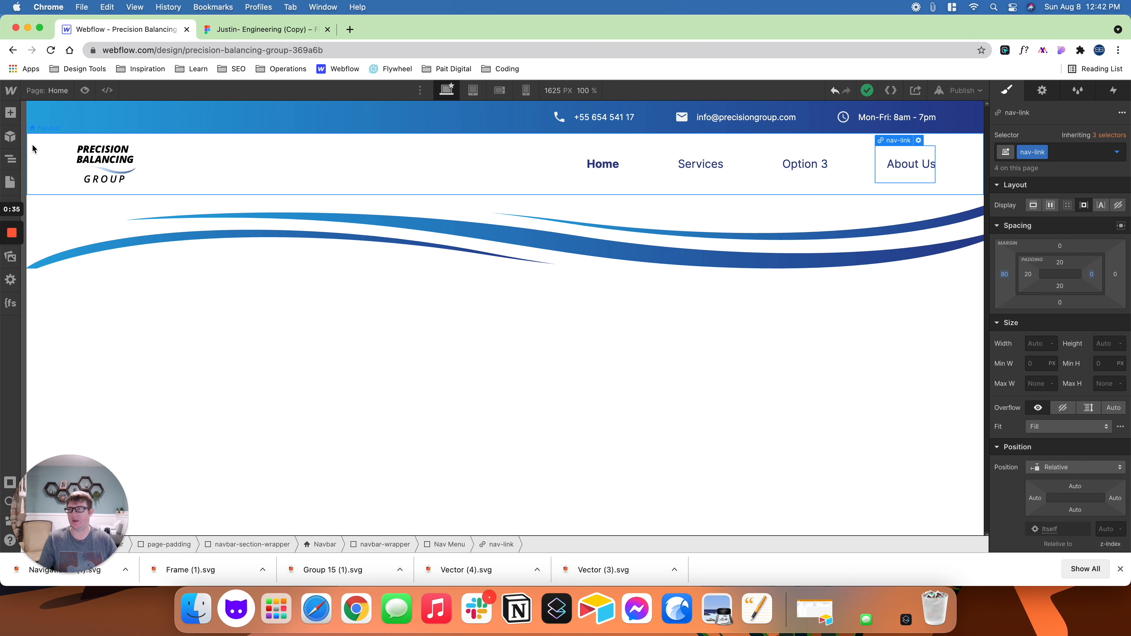
- Set the left and right padding of the page-padding div to 5% each, and preview the header
{"action": "left_click", "coordinate": [11, 161]}
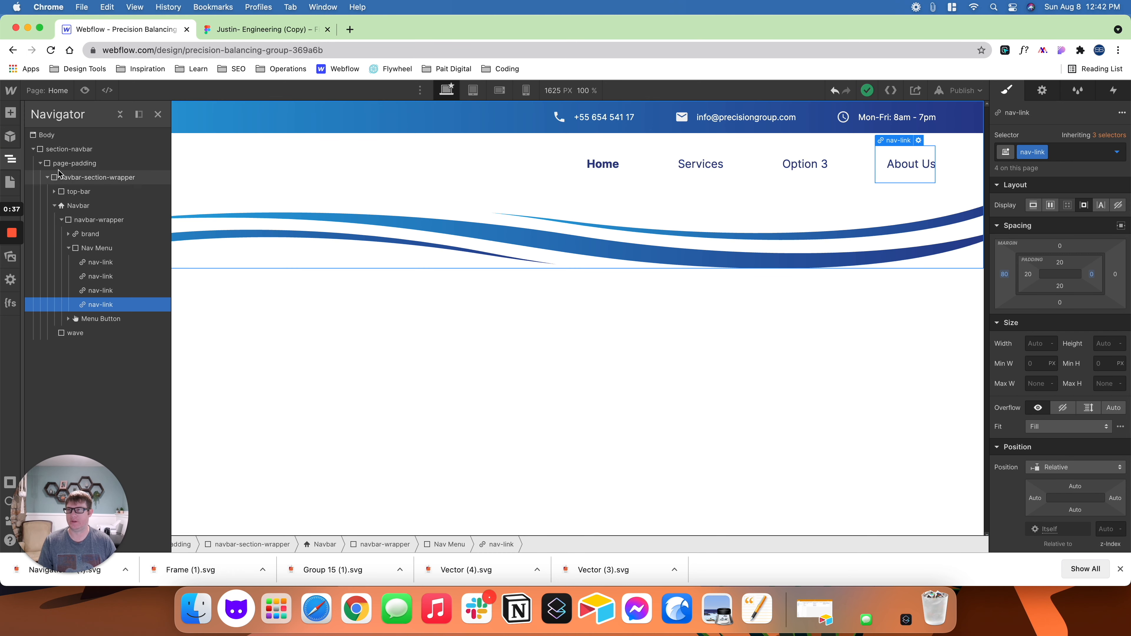
{"action": "left_click", "coordinate": [69, 166]}
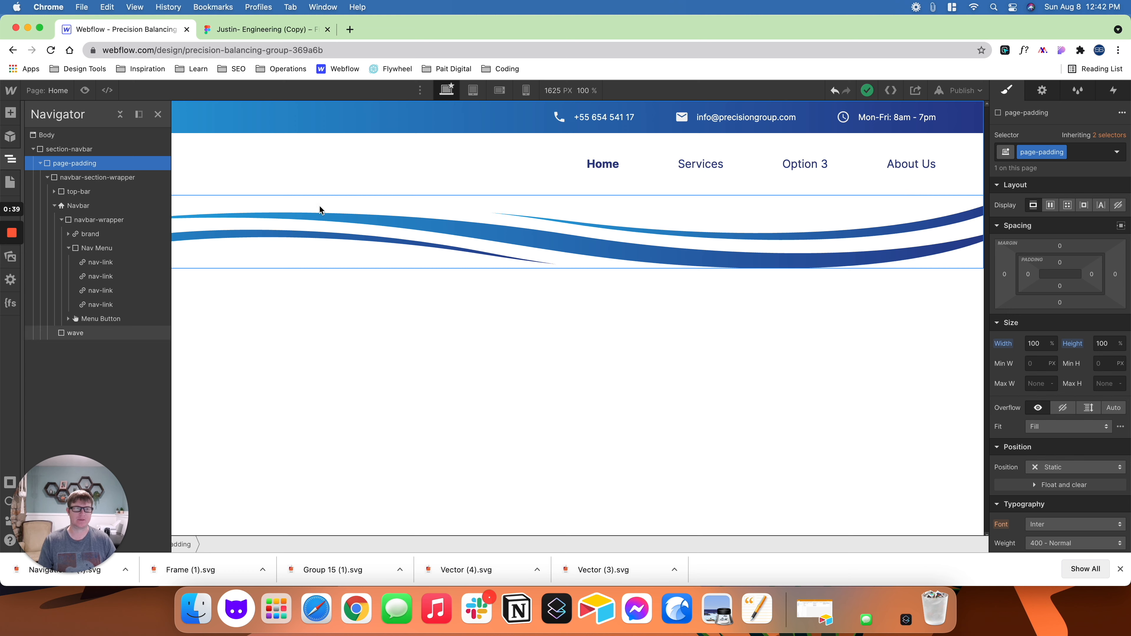
{"action": "left_click", "coordinate": [1028, 274]}
{"action": "type", "text": "5"}
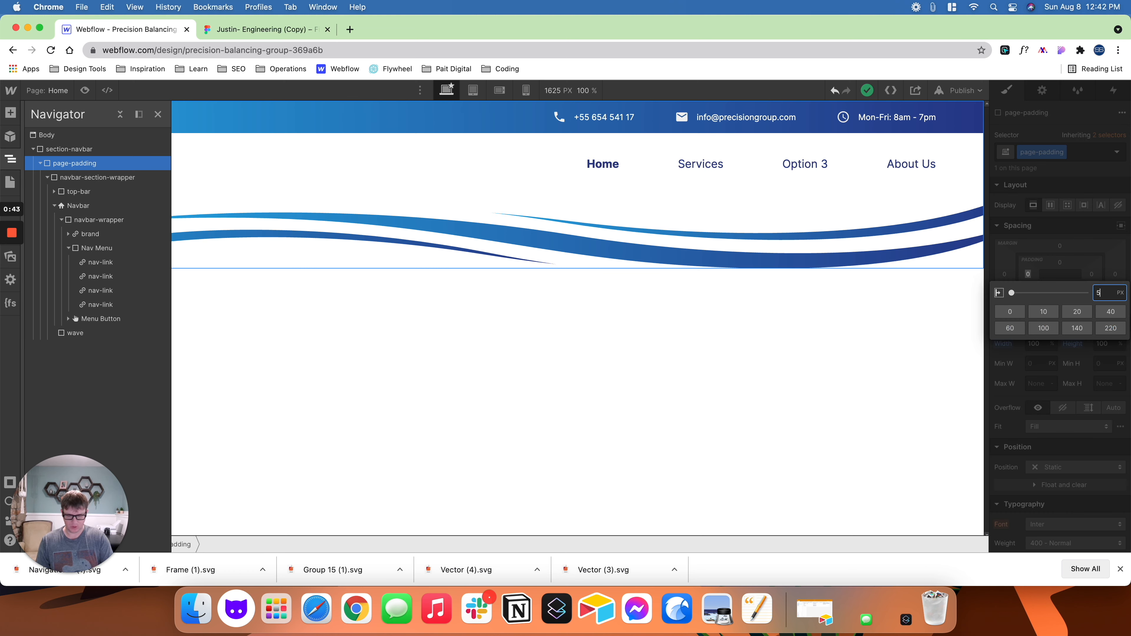
{"action": "key", "text": "Return"}
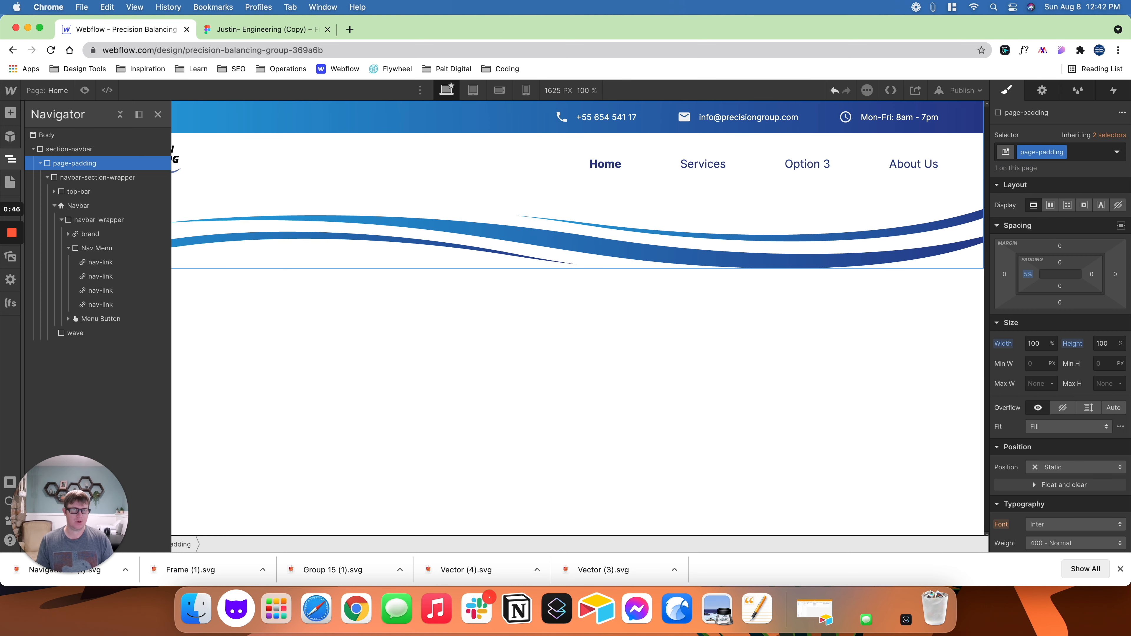
{"action": "left_click", "coordinate": [1092, 275]}
{"action": "type", "text": "5%"}
{"action": "key", "text": "Return"}
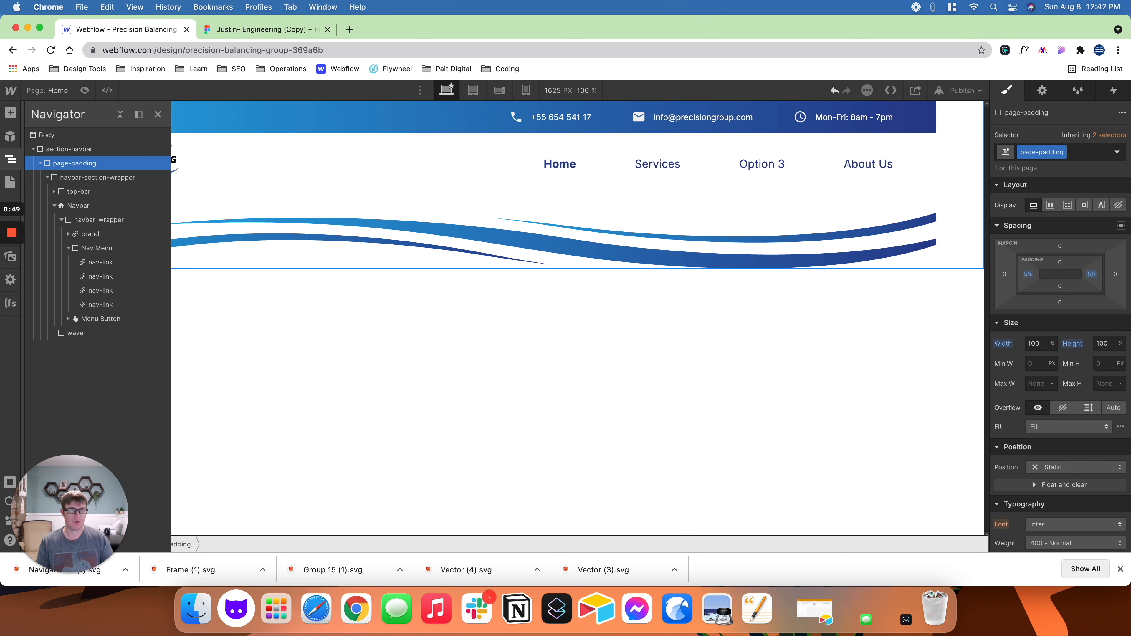
{"action": "left_click", "coordinate": [84, 90]}
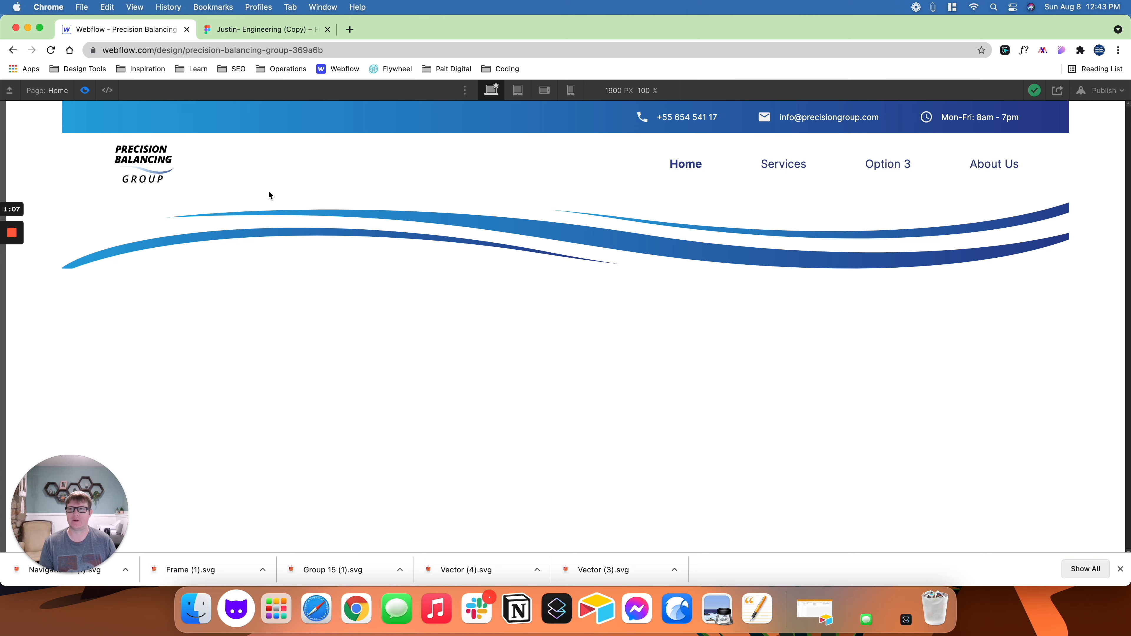
{"action": "left_click", "coordinate": [85, 91]}
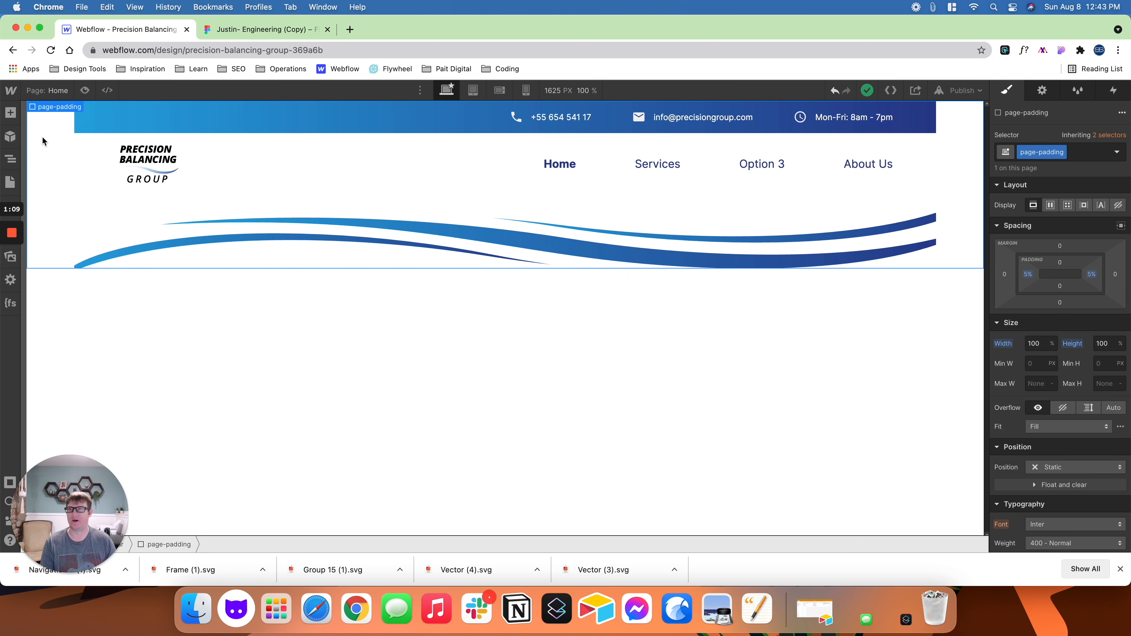
- Move navbar-section-wrapper out of page-padding to sit directly inside section-navbar above it, and select the page-padding div
{"action": "left_click", "coordinate": [11, 159]}
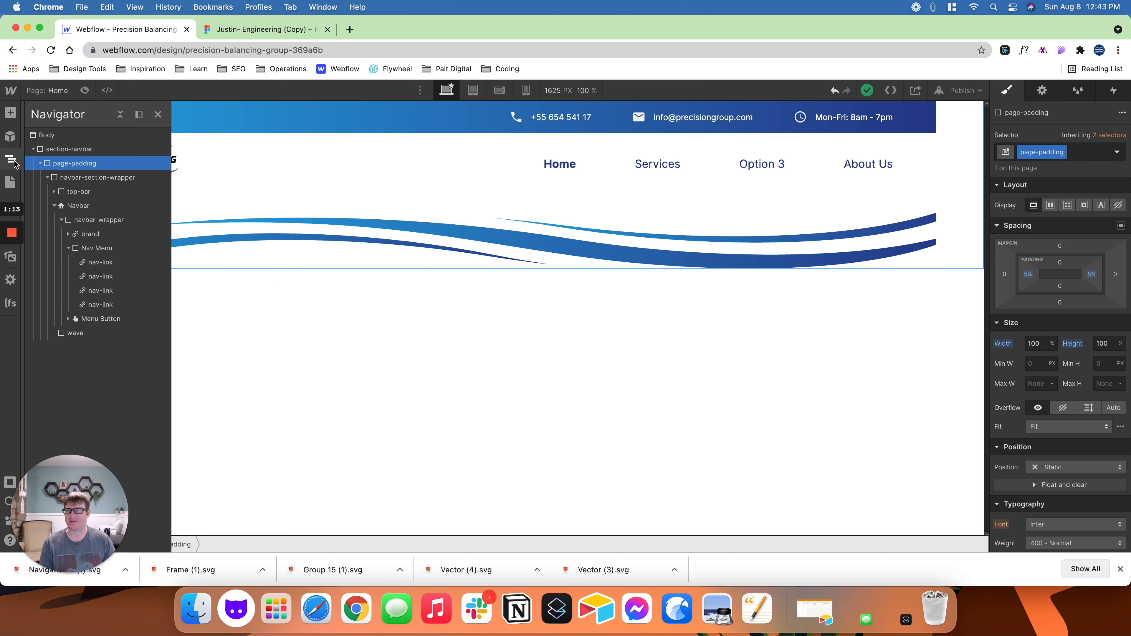
{"action": "left_click", "coordinate": [48, 177]}
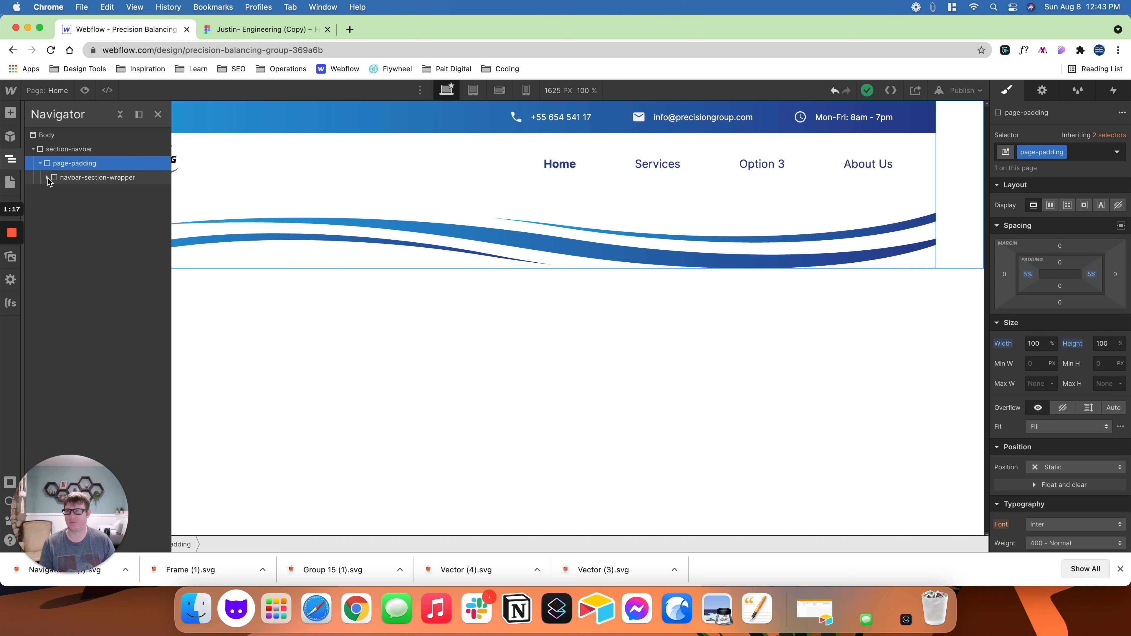
{"action": "left_click_drag", "start_coordinate": [55, 181], "coordinate": [61, 159]}
{"action": "left_click", "coordinate": [40, 163]}
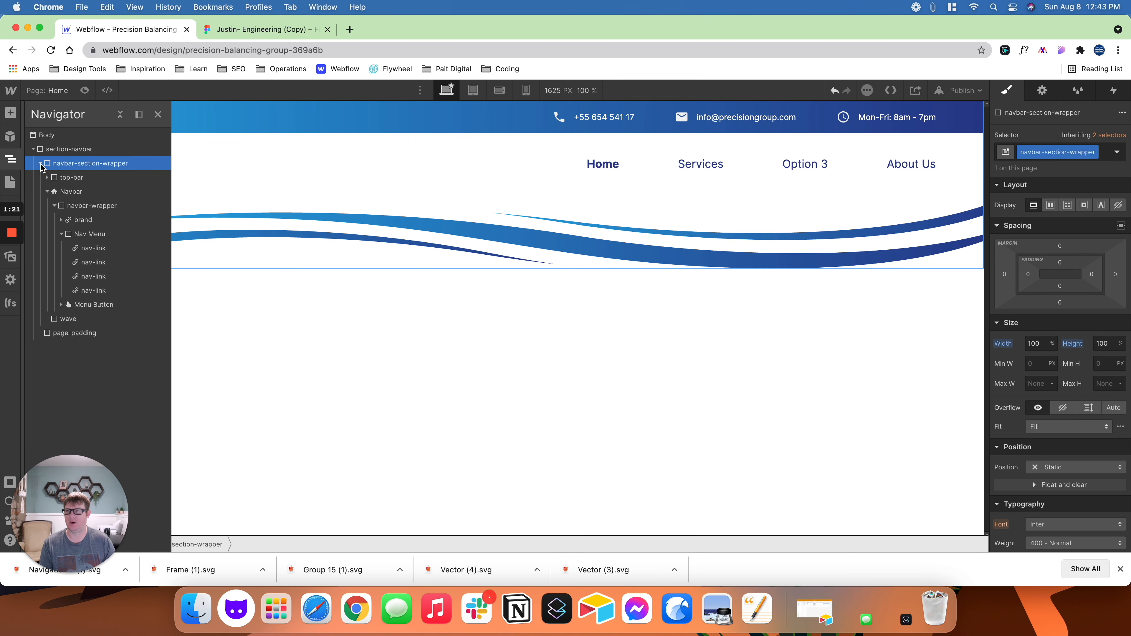
{"action": "left_click", "coordinate": [40, 164]}
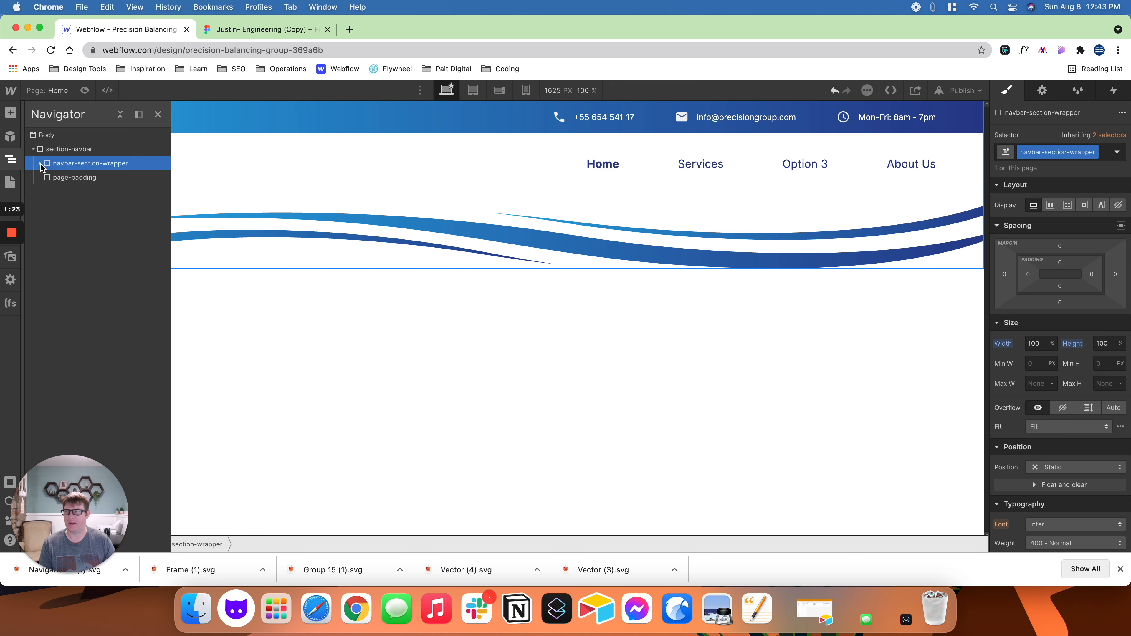
{"action": "left_click", "coordinate": [59, 180]}
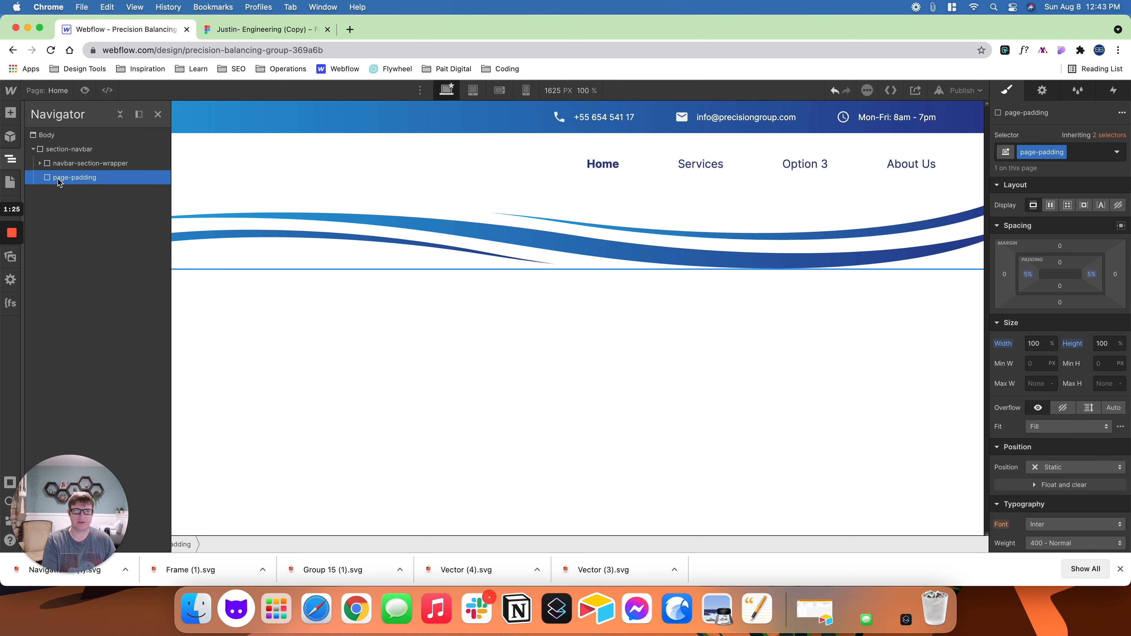
- Delete the empty page-padding div and expand the navbar-section-wrapper hierarchy through Navbar and navbar-wrapper to the Nav Menu links
{"action": "key", "text": "Delete"}
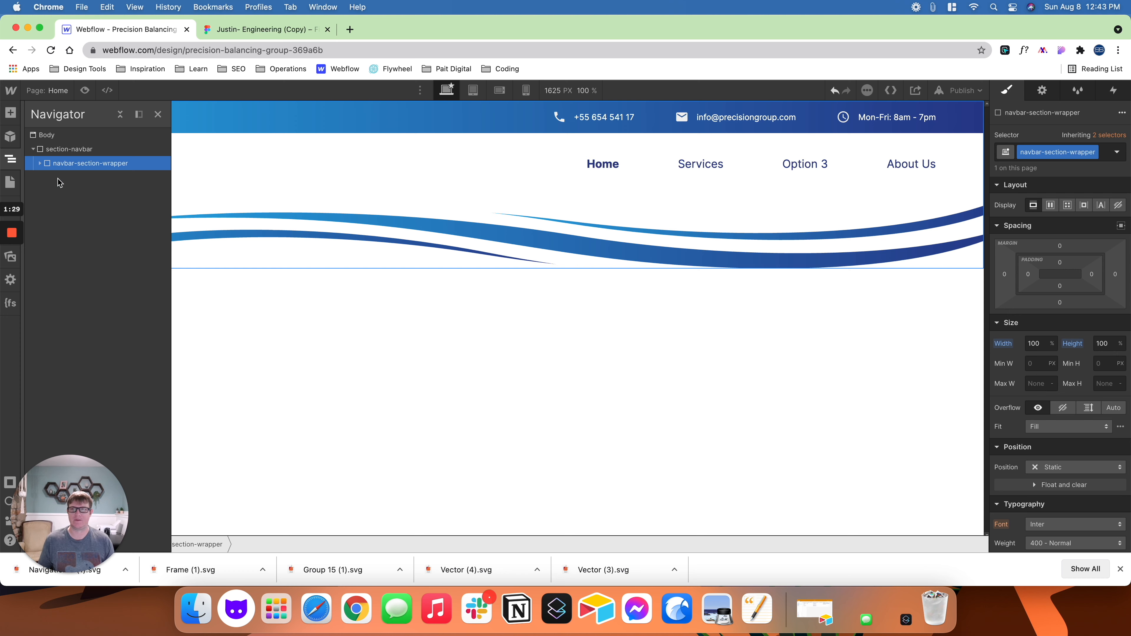
{"action": "left_click", "coordinate": [40, 164]}
{"action": "left_click", "coordinate": [47, 192]}
{"action": "left_click", "coordinate": [47, 192]}
{"action": "left_click", "coordinate": [54, 206]}
{"action": "left_click", "coordinate": [54, 206]}
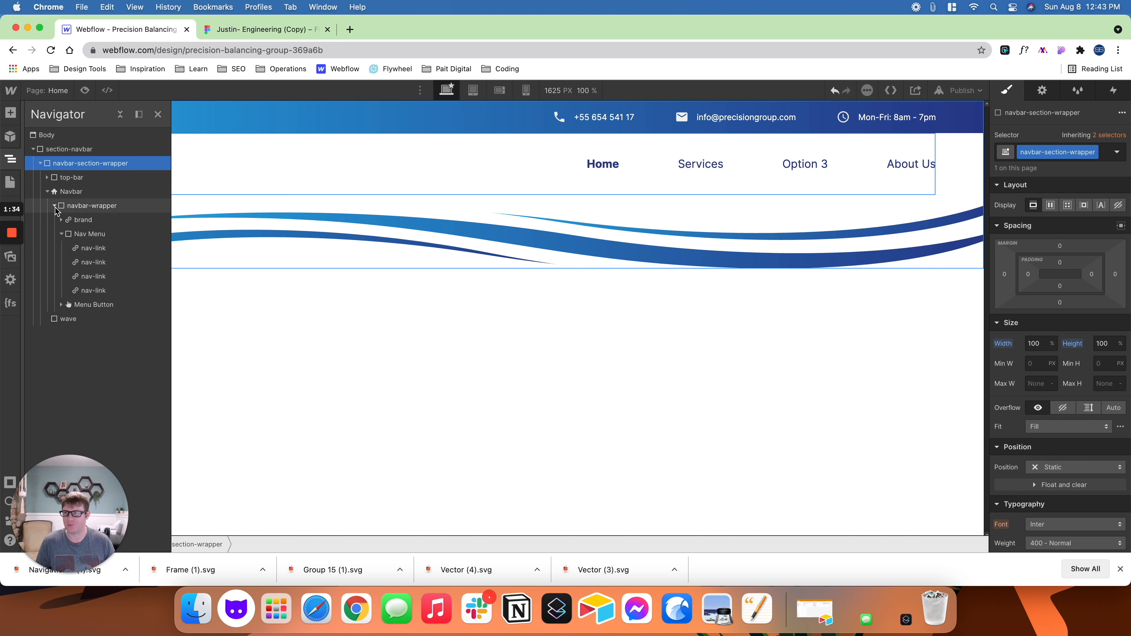
{"action": "left_click", "coordinate": [61, 235]}
{"action": "left_click", "coordinate": [61, 235]}
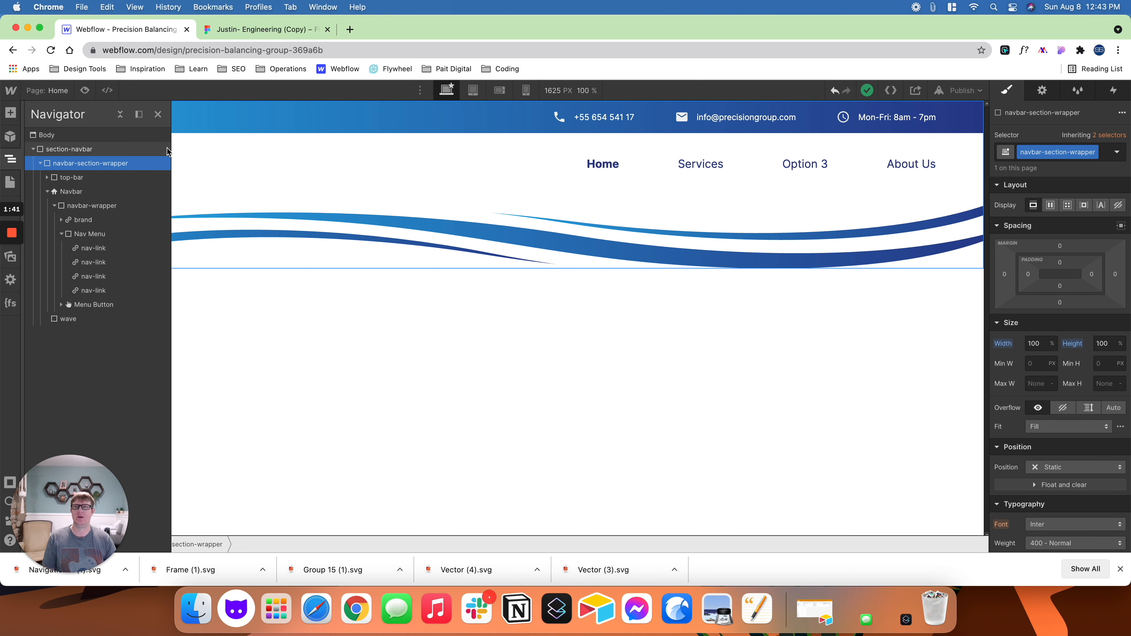
{"action": "left_click", "coordinate": [158, 115]}
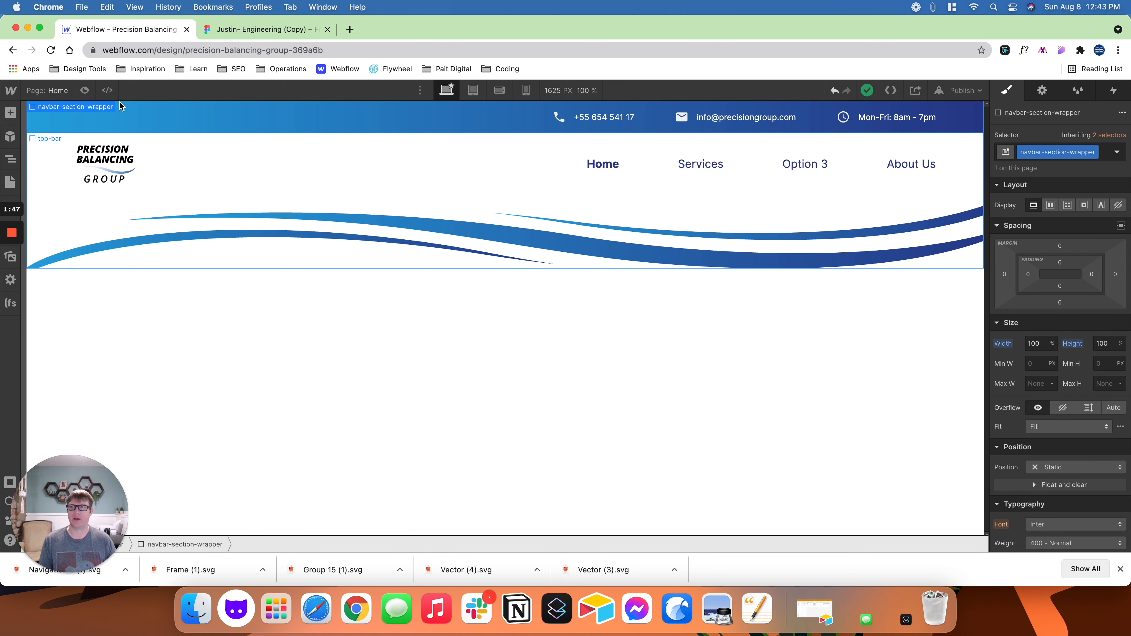
- Preview the full-width header in Webflow and compare its logo, navigation links and wave with the Contact Us header in Figma
{"action": "left_click", "coordinate": [84, 90]}
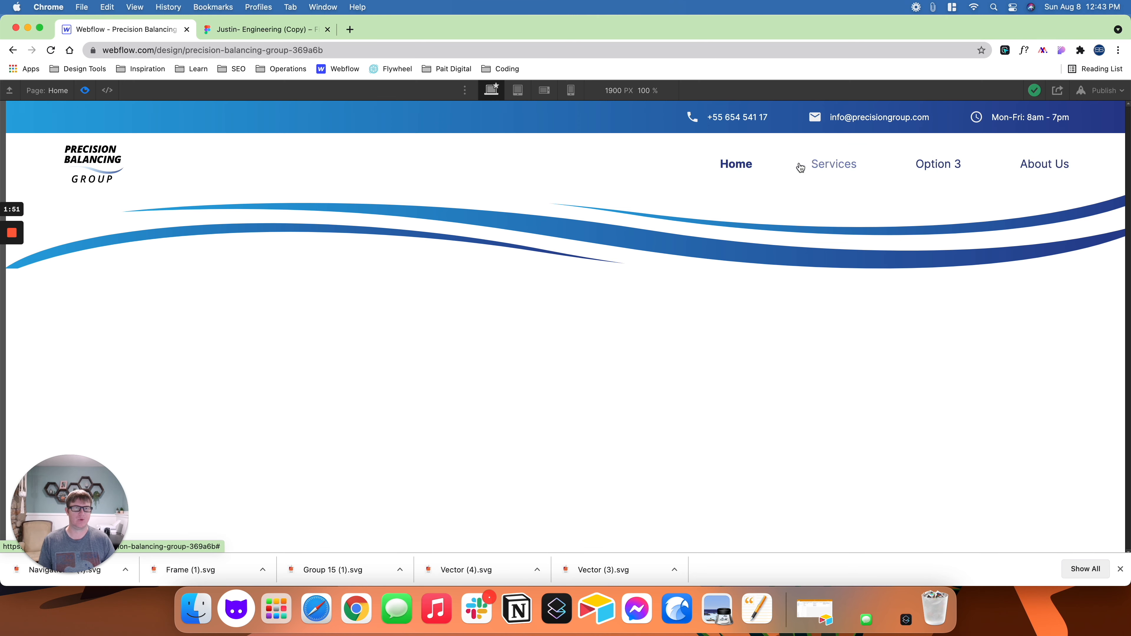
{"action": "left_click", "coordinate": [276, 30]}
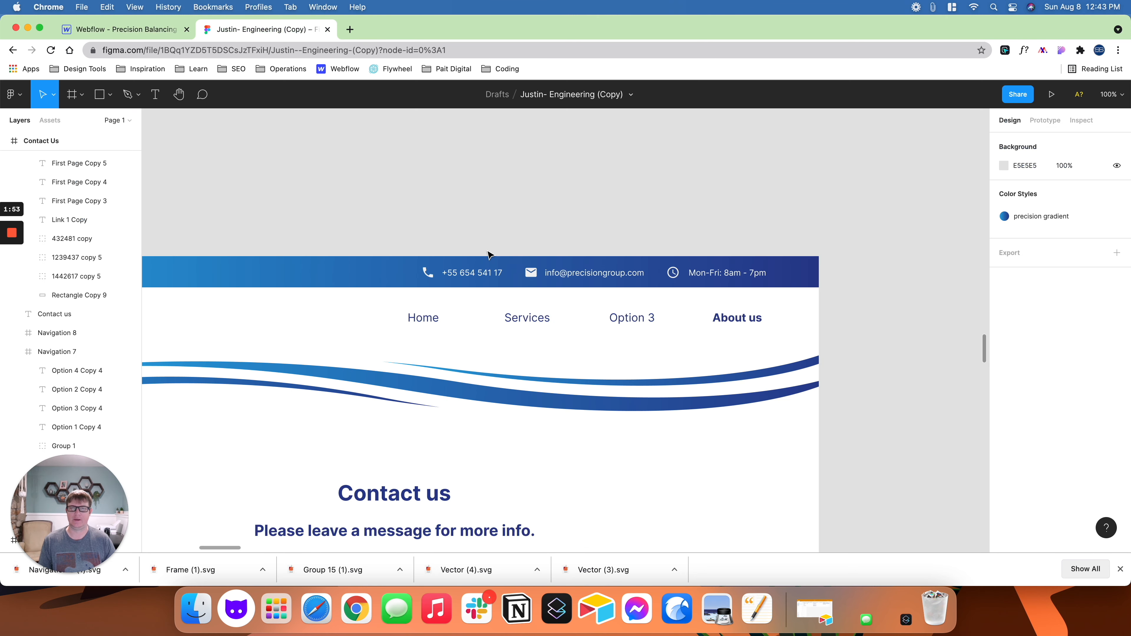
{"action": "scroll", "coordinate": [593, 215], "scroll_direction": "left", "scroll_amount": 5}
{"action": "left_click_drag", "start_coordinate": [663, 208], "coordinate": [668, 205]}
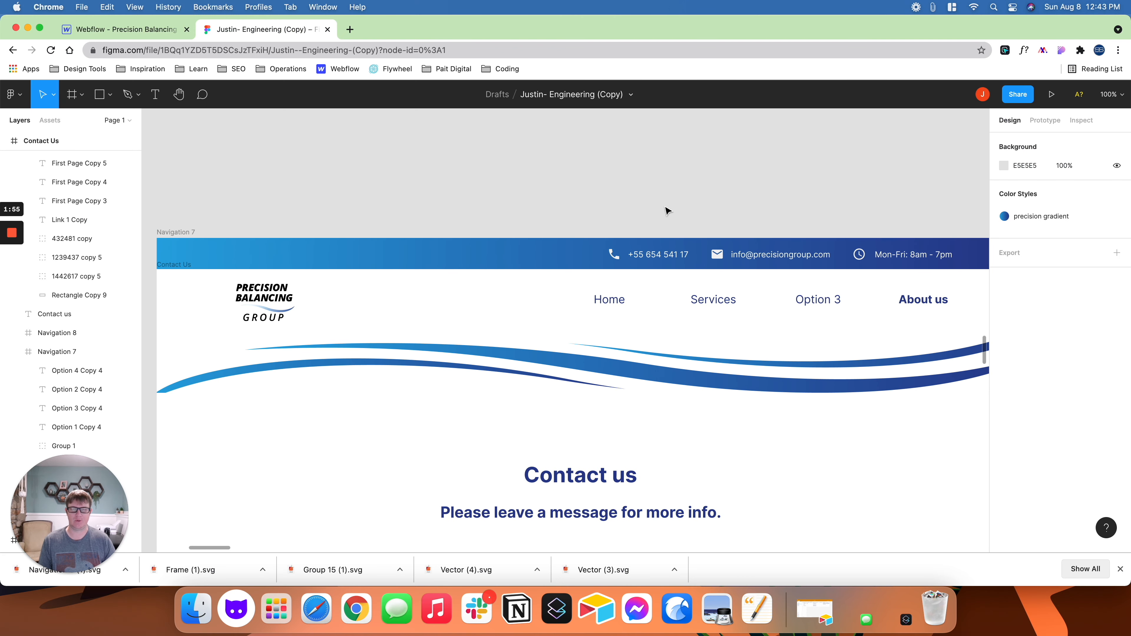
{"action": "left_click", "coordinate": [164, 29]}
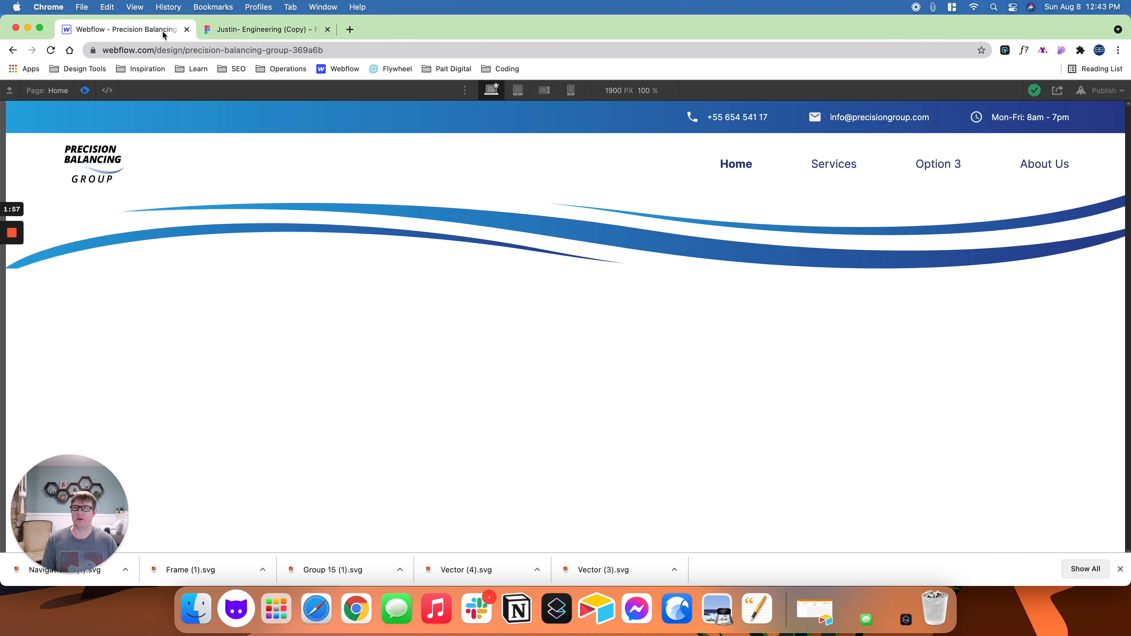